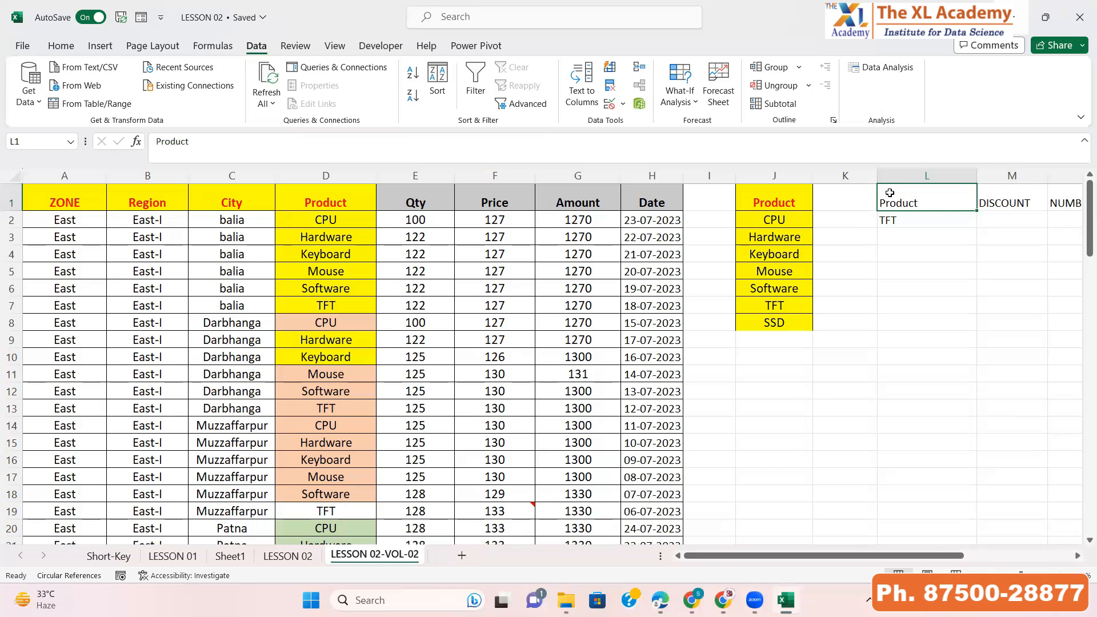
Add the header DATA in cell I1 next to the table
key("ctrl+Left")
key("ctrl+Left")
key("ctrl+Left")
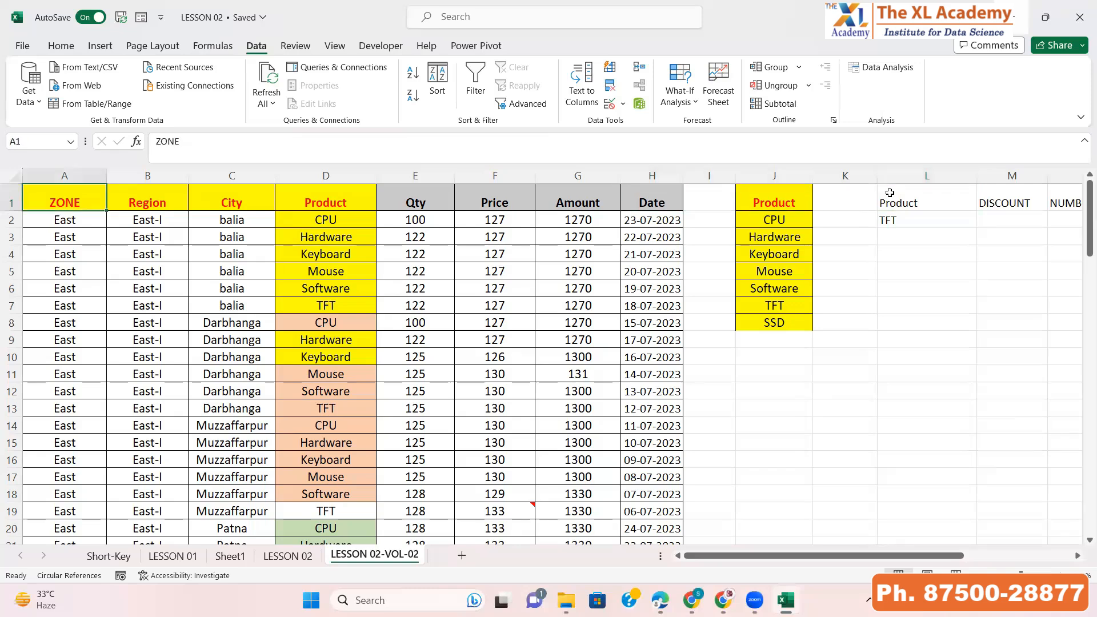
key("ctrl+shift+Right")
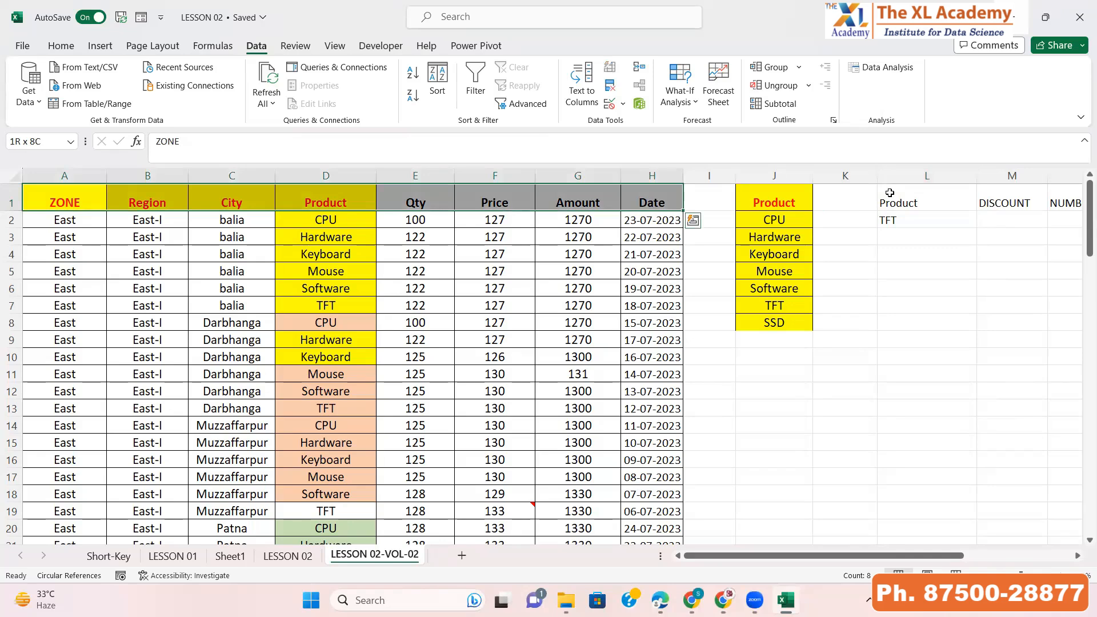
key("Right")
key("Right")
key("Right")
key("Right")
key("Right")
key("Right")
key("Right")
key("Right")
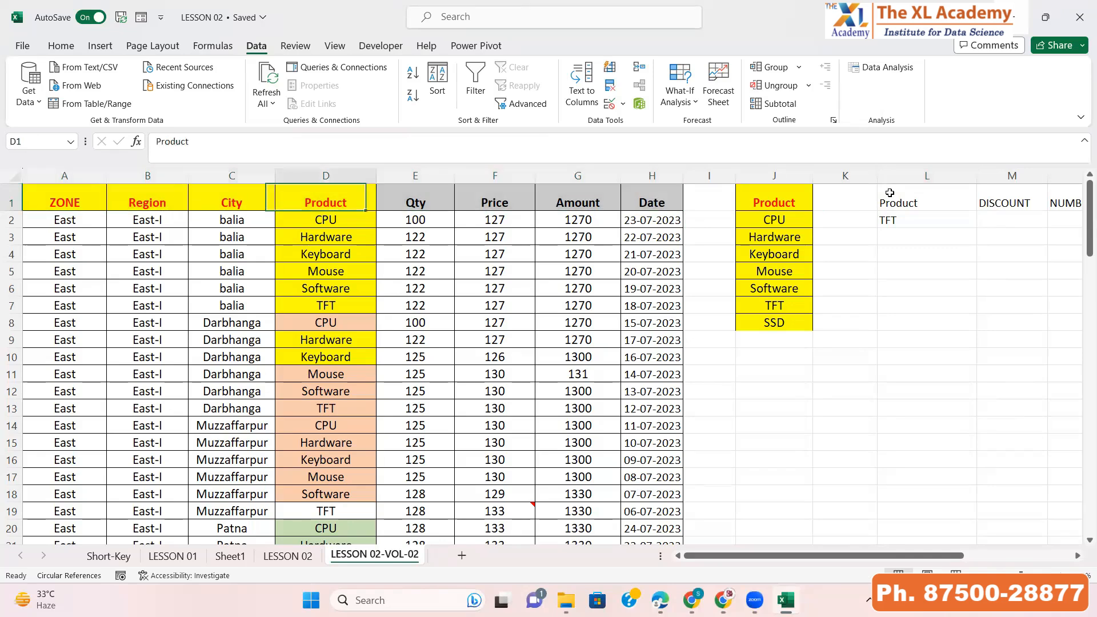
type("DATA")
key("Return")
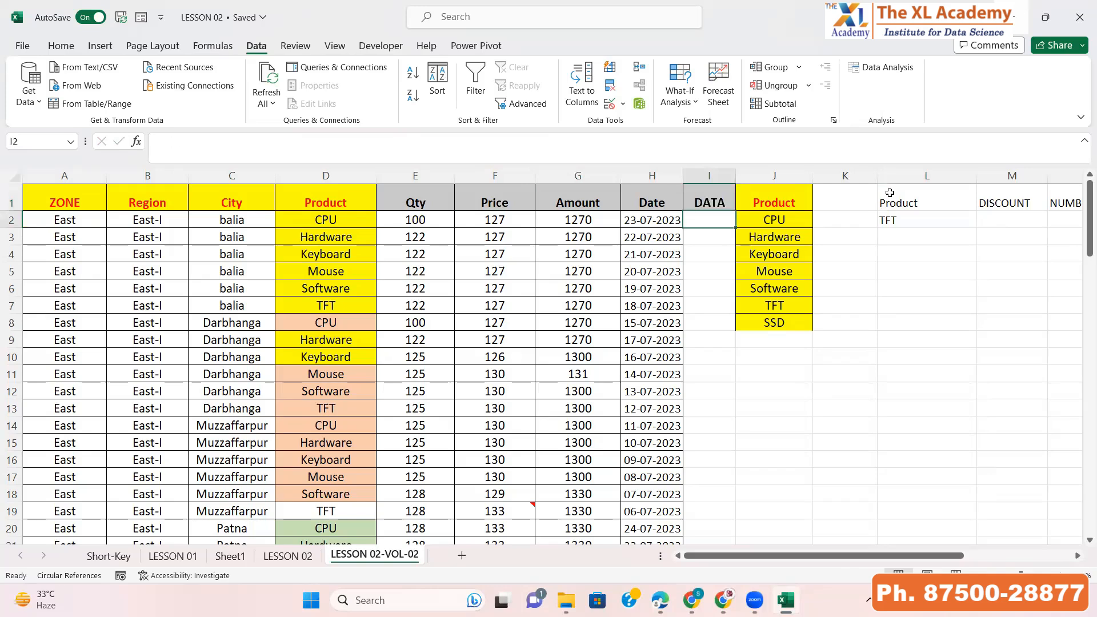
Enter a TEXTJOIN formula in I2 joining A2 through H2 with a space delimiter, ignoring empty cells
type("=TEX")
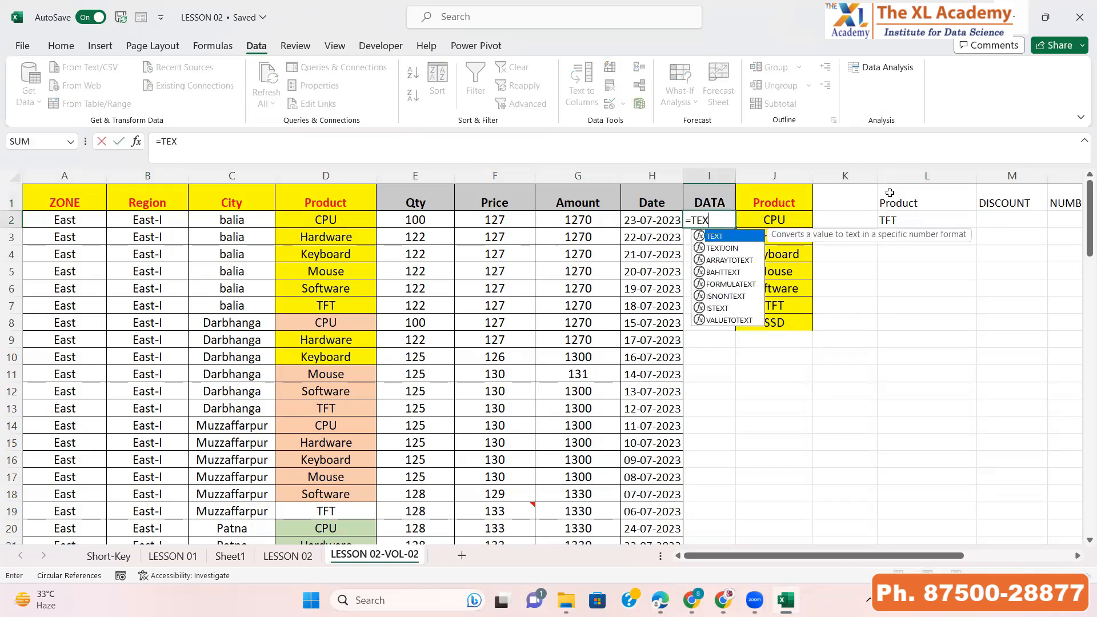
key("Down")
key("Tab")
type("\" \",,")
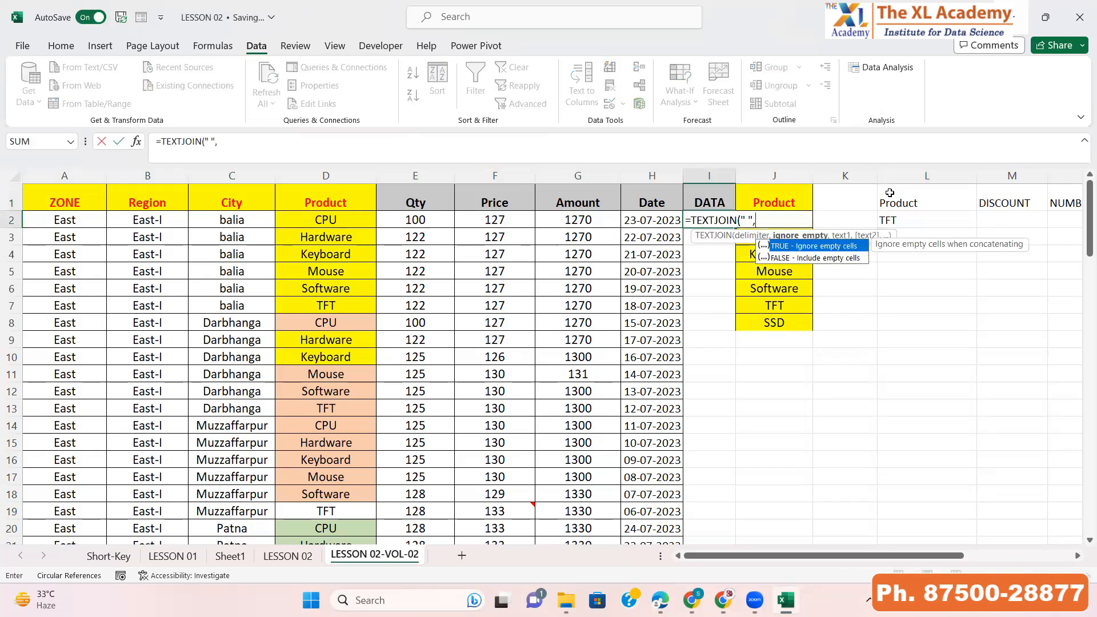
key("Left")
key("Left")
key("Left")
key("Left")
key("Left")
key("Left")
key("Left")
key("Left")
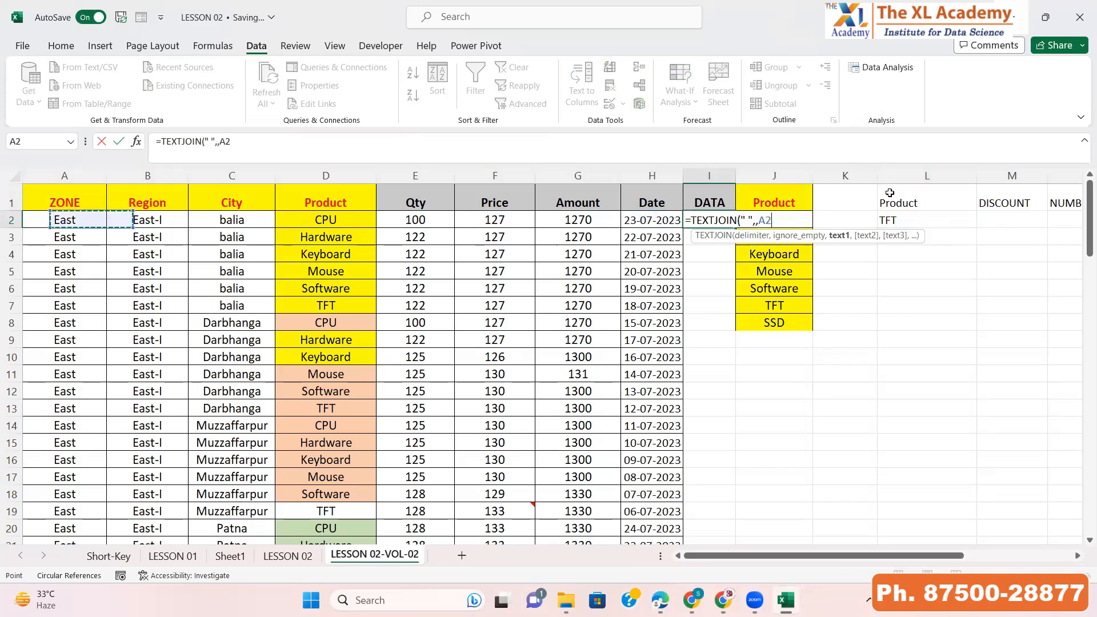
type(",")
key("Left")
key("Left")
key("Left")
key("Left")
key("Left")
key("Left")
key("Left")
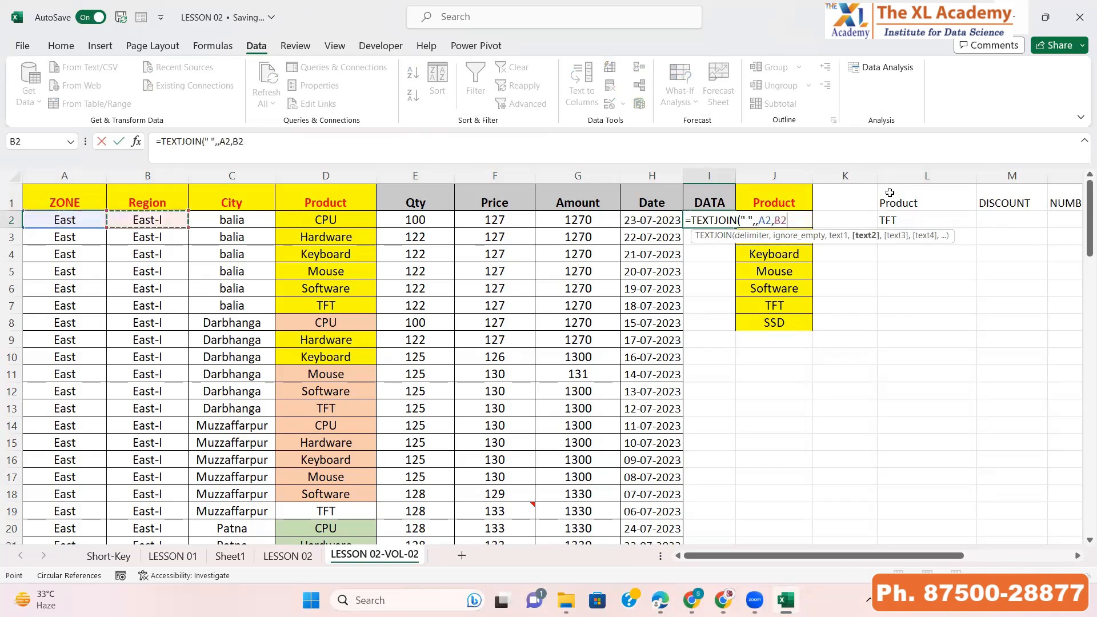
type(",")
key("Left")
key("Left")
key("Left")
key("Left")
key("Left")
key("Left")
key("Left")
key("Left")
key("Right")
key("Right")
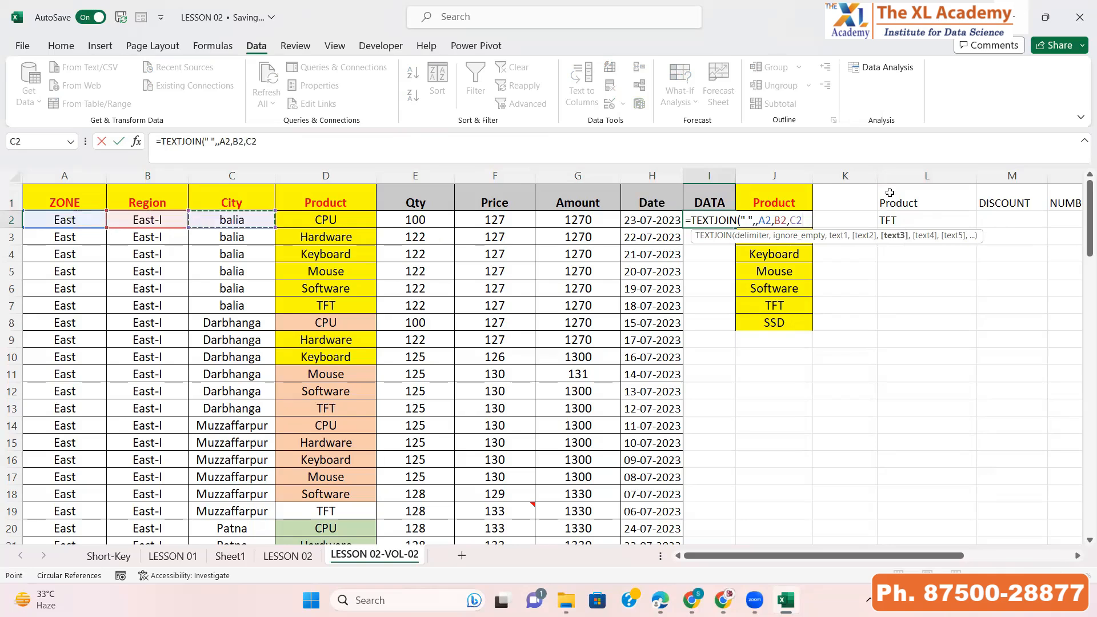
type(",")
key("Left")
key("Left")
key("Left")
key("Left")
key("Left")
key("Left")
key("Left")
key("Left")
key("Right")
key("Right")
key("Right")
type(",")
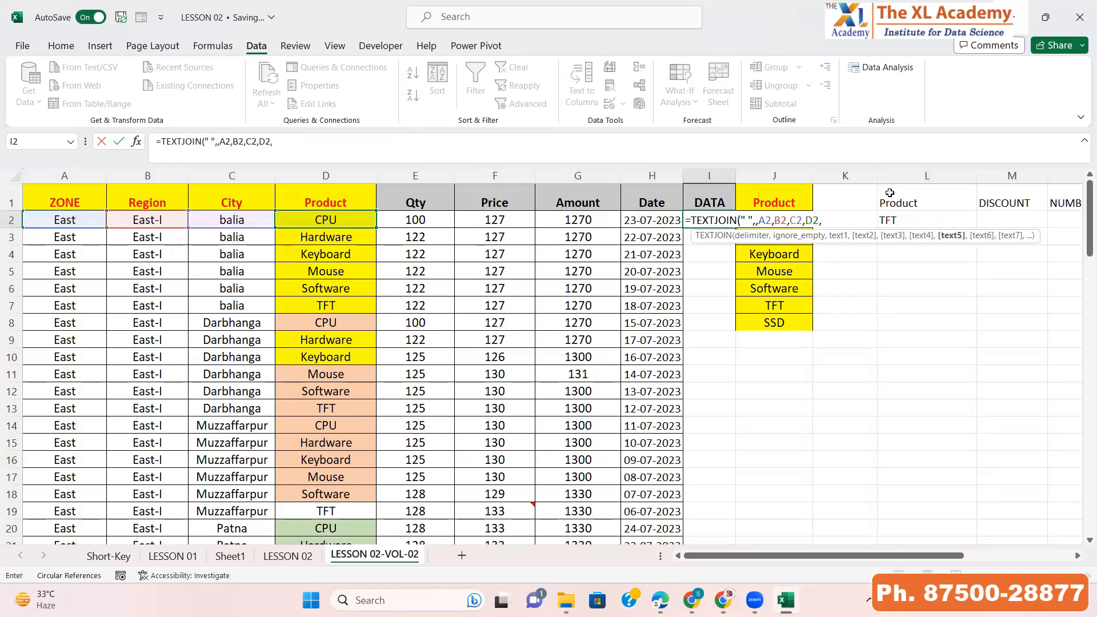
key("Left")
key("Left")
key("Left")
key("Left")
type(",")
key("Left")
key("Left")
key("Left")
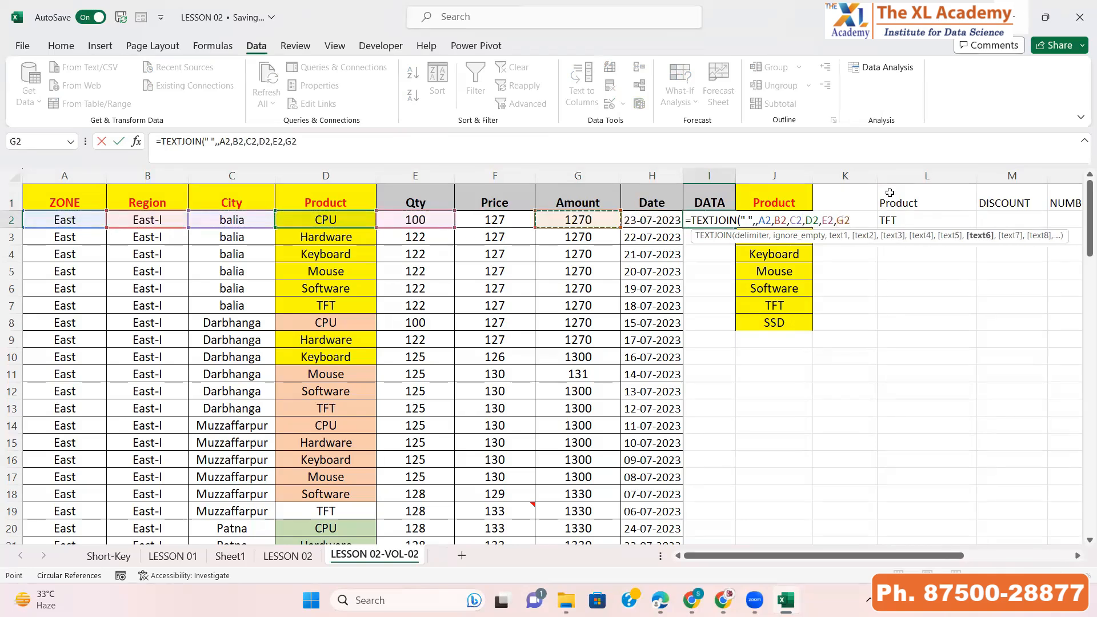
type(",")
key("Left")
key("Left")
type(",")
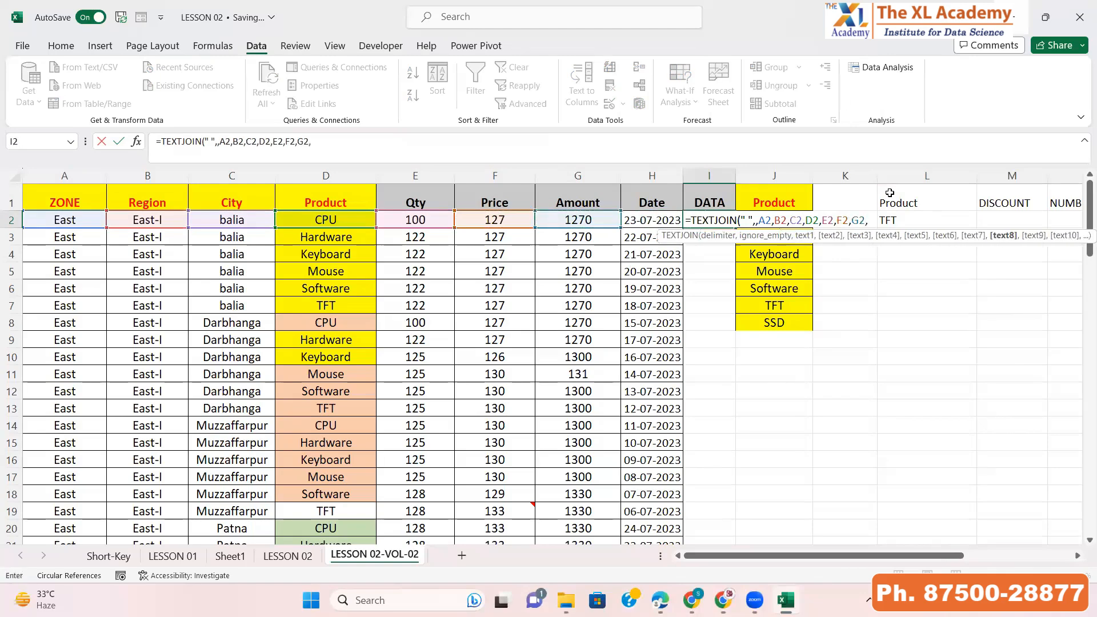
Fill the TEXTJOIN formula down column I to the last data row
key("Left")
key("ctrl+Return")
key("Left")
key("ctrl+Down")
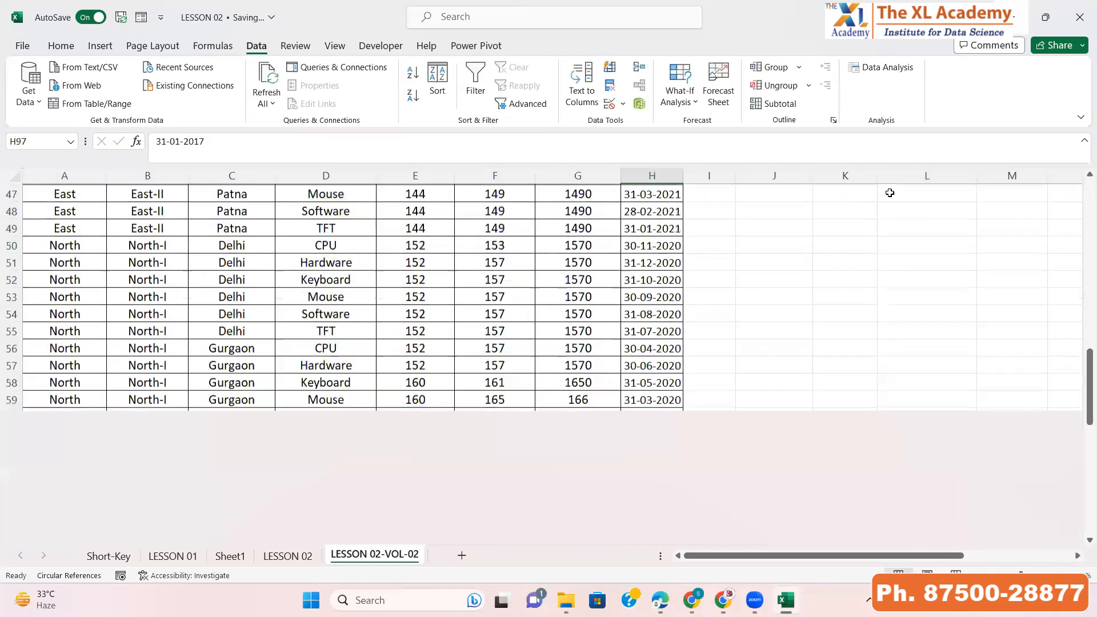
key("Right")
key("ctrl+shift+Up")
key("ctrl+d")
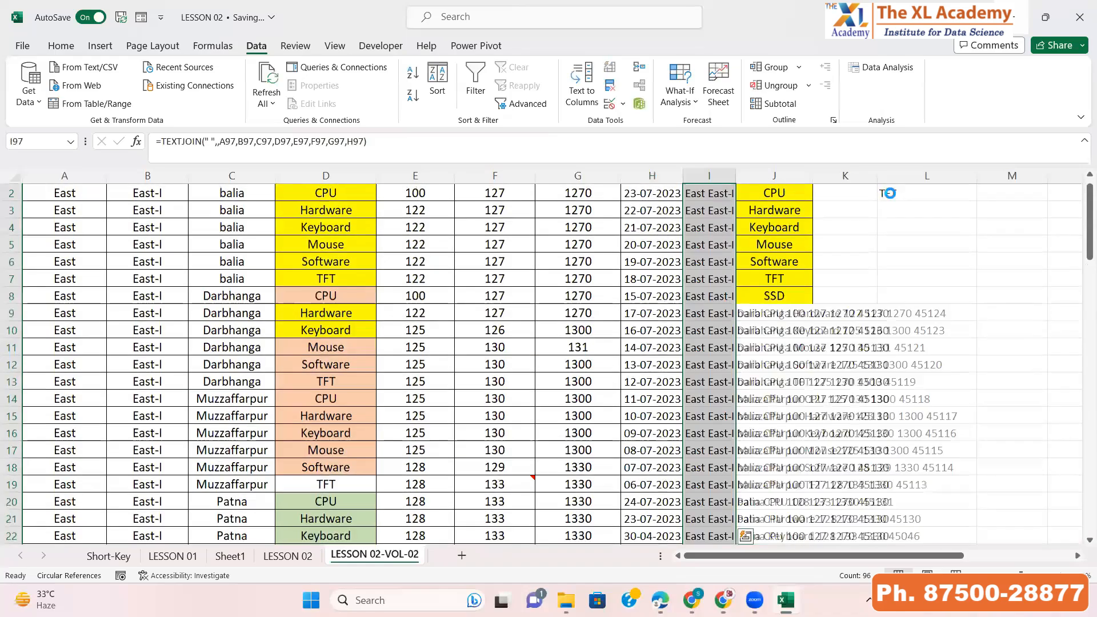
Copy the DATA column and paste it back as values
key("ctrl+c")
key("ctrl+alt+v")
key("v")
key("Return")
key("ctrl+Up")
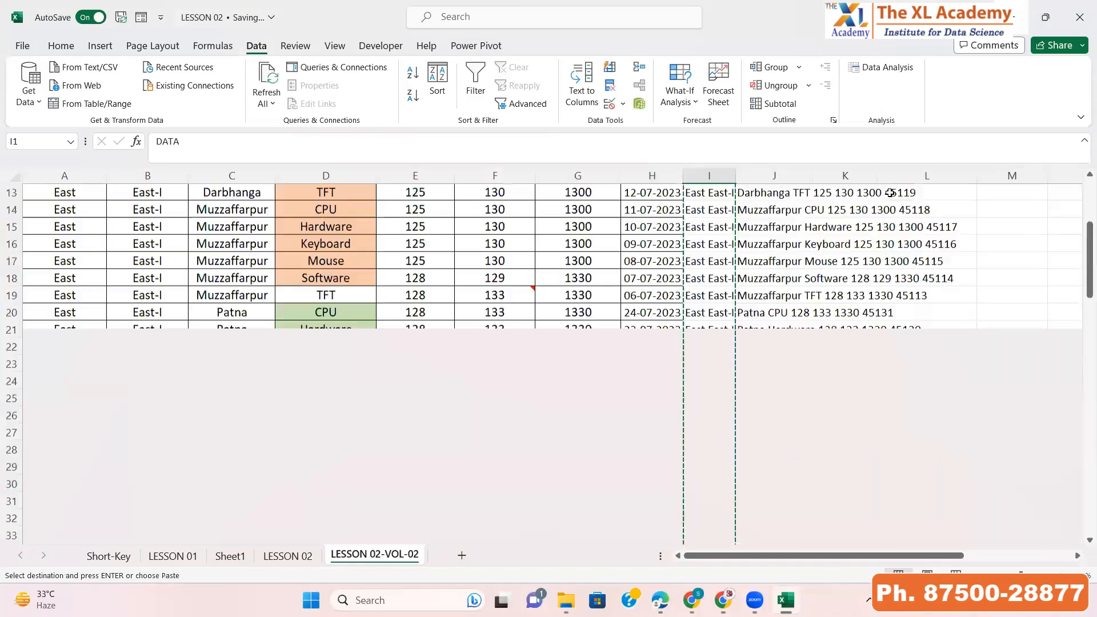
Paste the copied DATA column into column U and widen it to fit the text
scroll(889, 192, "down", 20)
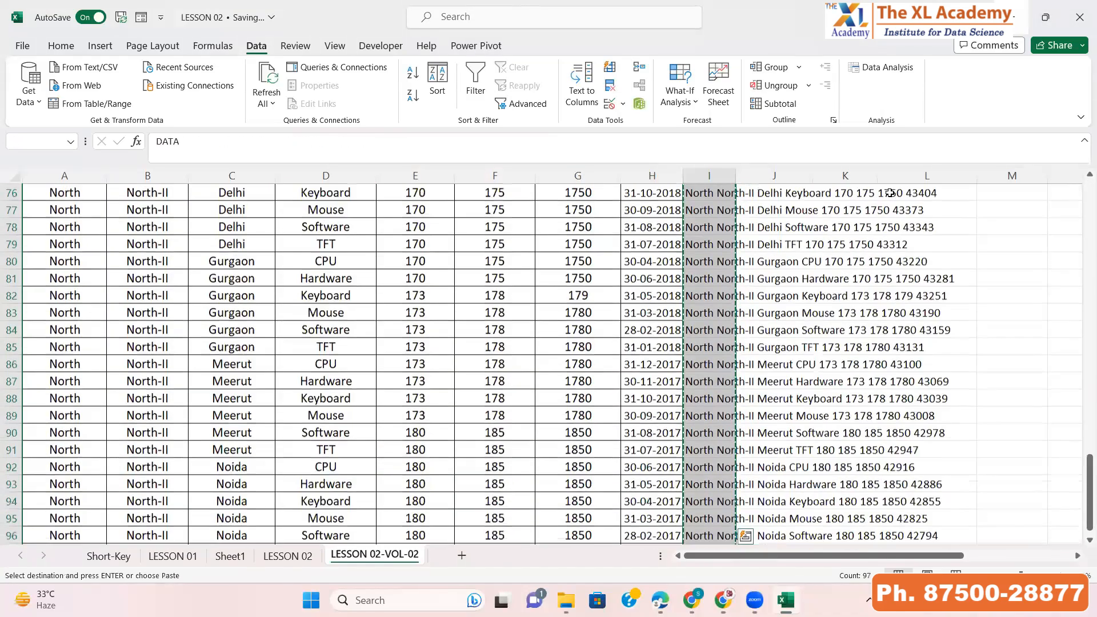
scroll(890, 192, "up", 20)
key("Right")
key("Right")
key("Right")
key("Right")
key("Right")
key("Right")
key("Right")
key("Right")
key("Right")
key("Right")
key("Right")
key("Right")
key("Right")
key("Right")
key("Right")
key("Right")
key("Right")
key("Right")
key("Right")
key("Right")
key("Left")
key("Left")
key("Left")
key("Left")
key("Left")
key("Left")
key("Left")
key("Left")
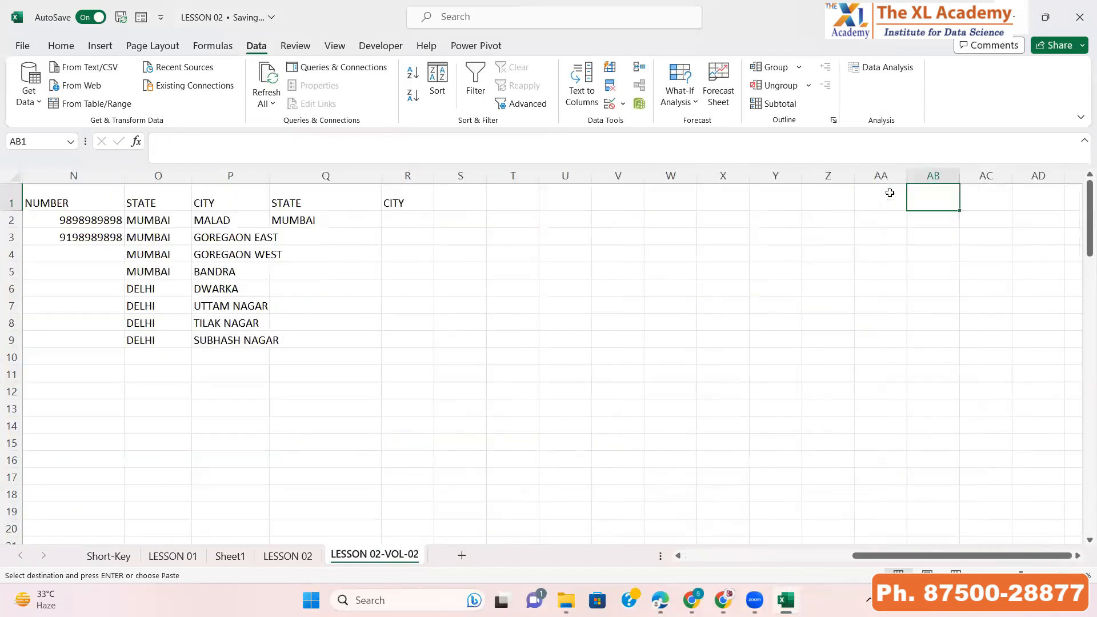
key("ctrl+space")
key("ctrl+v")
left_click_drag(591, 175, 971, 156)
Select the DATA column and open the Text to Columns wizard
left_click(722, 231)
left_click(723, 231)
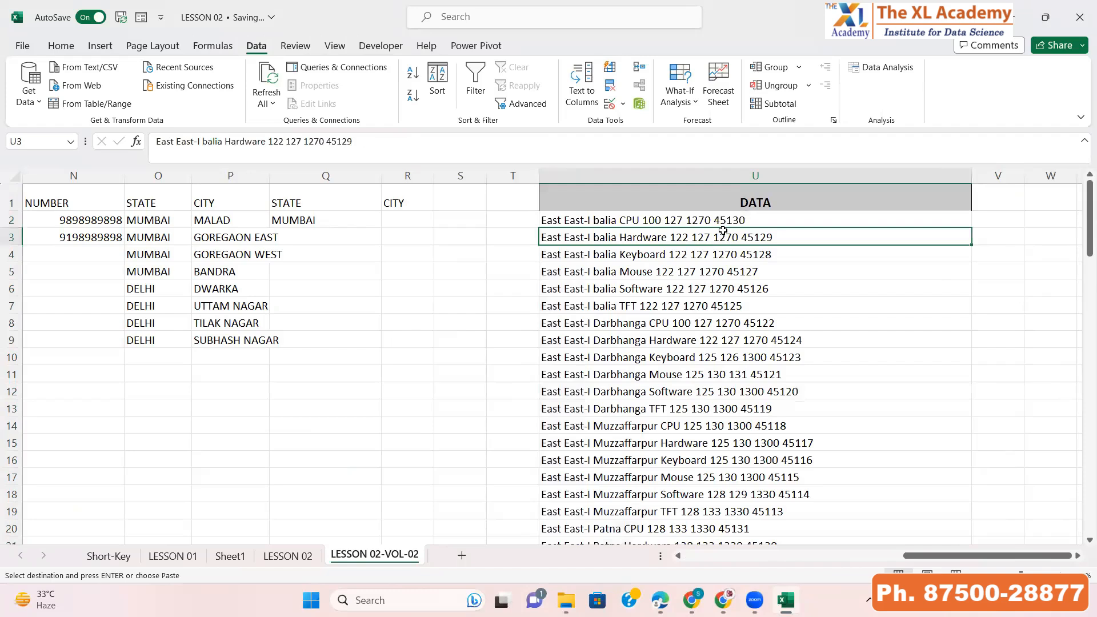
key("Up")
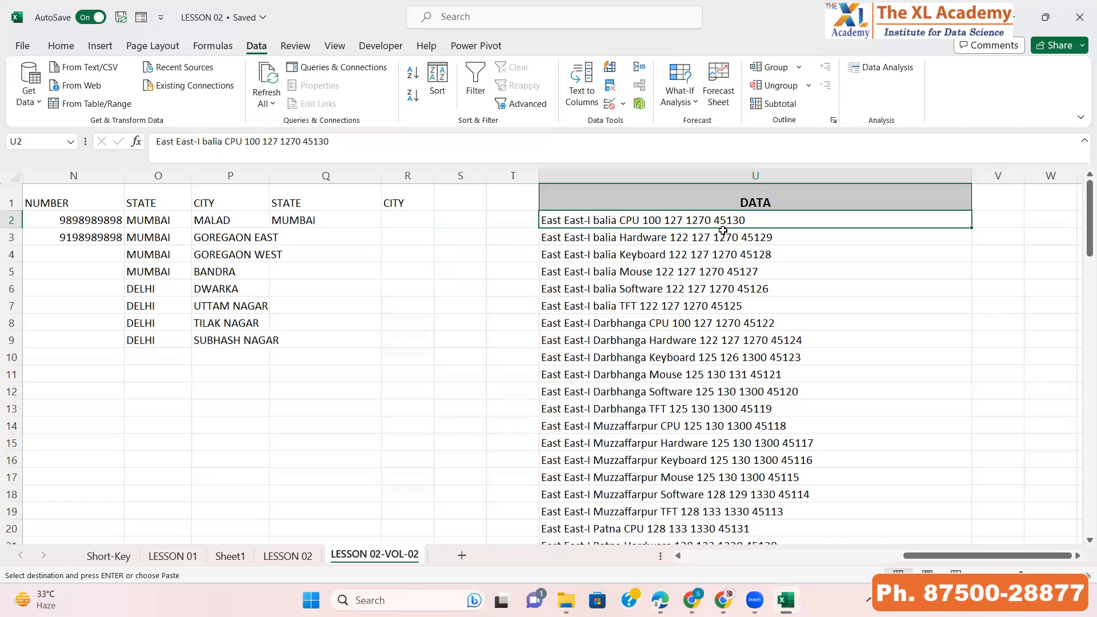
left_click(702, 173)
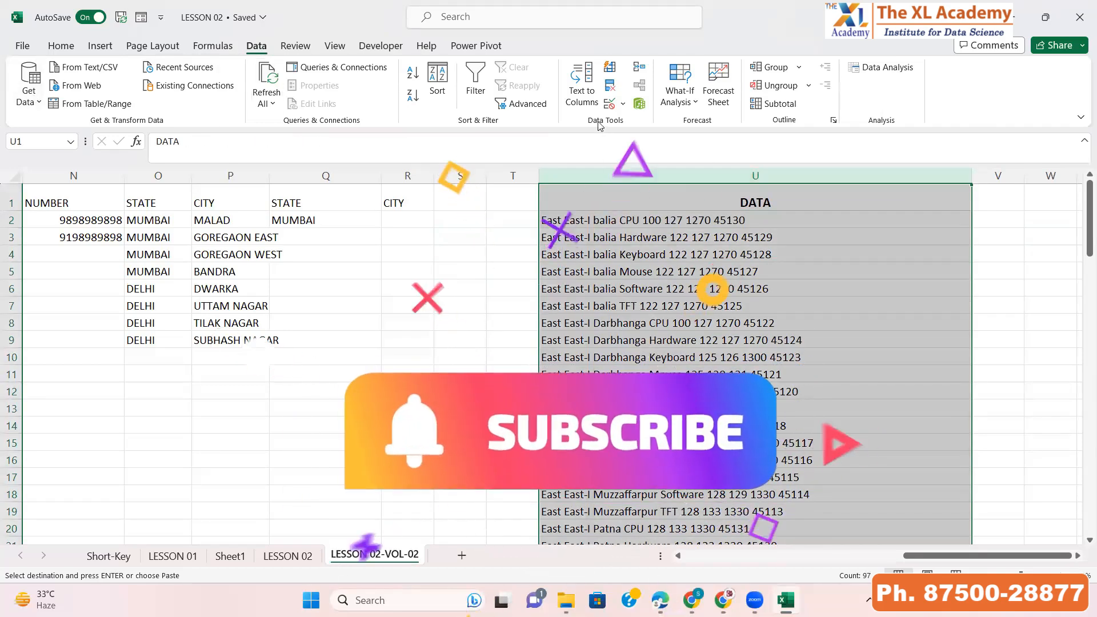
left_click(581, 98)
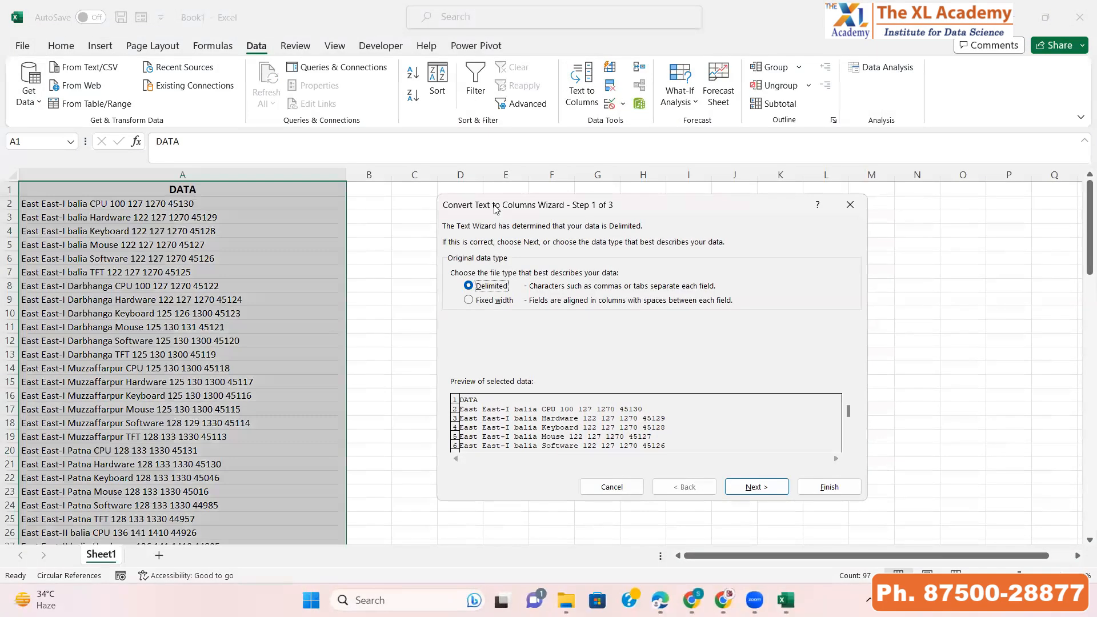
left_click_drag(495, 208, 474, 183)
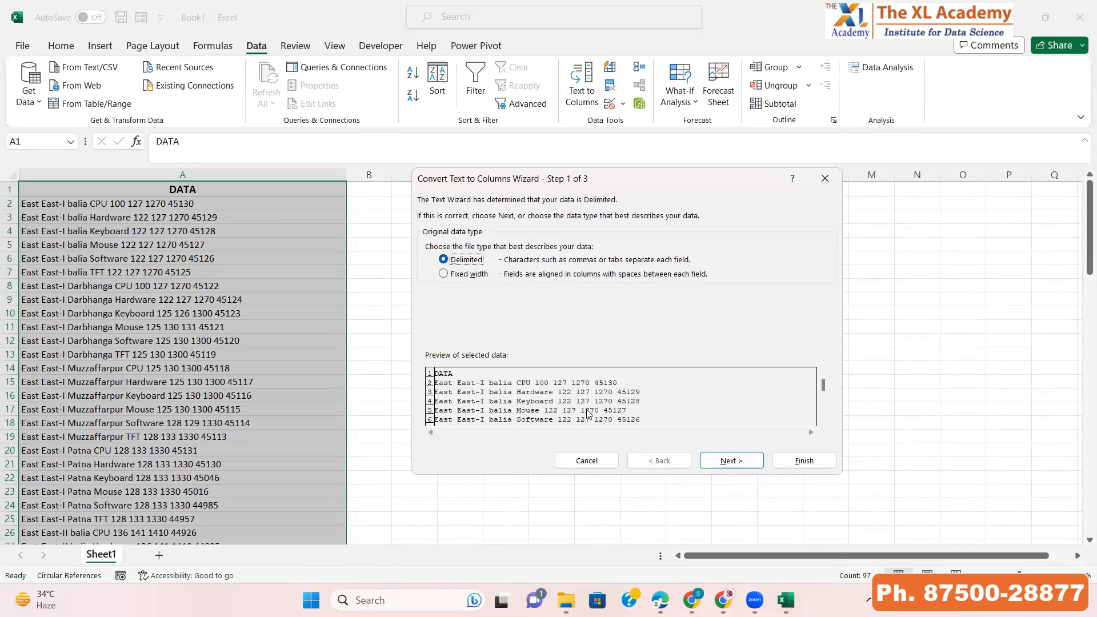
In the wizard keep Delimited, set the delimiters to split the text at spaces, and continue to step 3
left_click(730, 463)
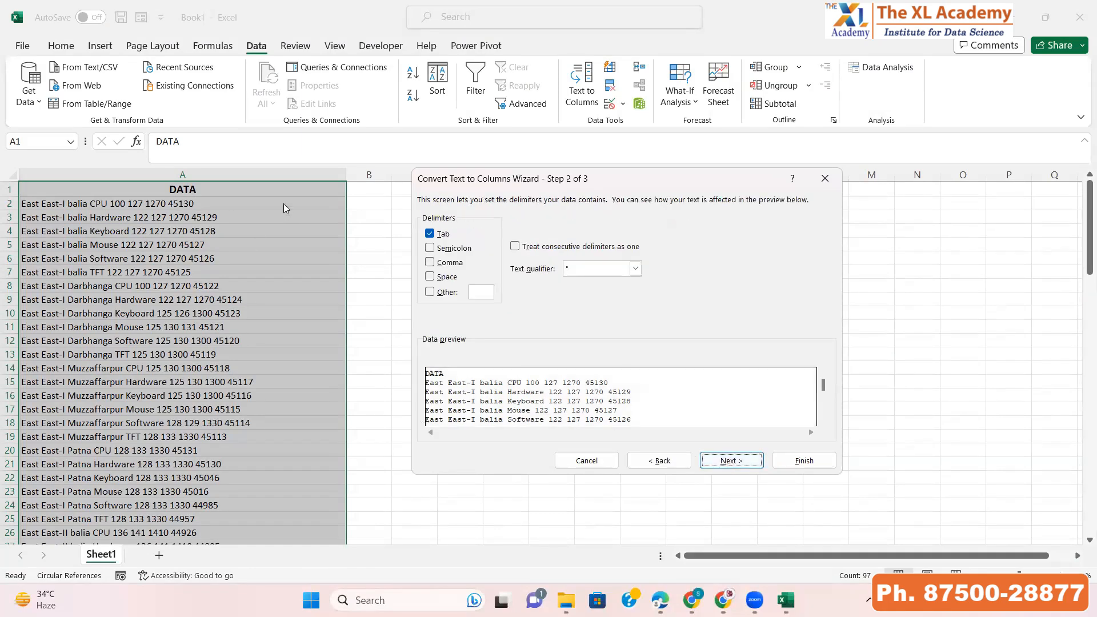
left_click(429, 248)
left_click(431, 249)
left_click(433, 263)
left_click(430, 262)
left_click(430, 276)
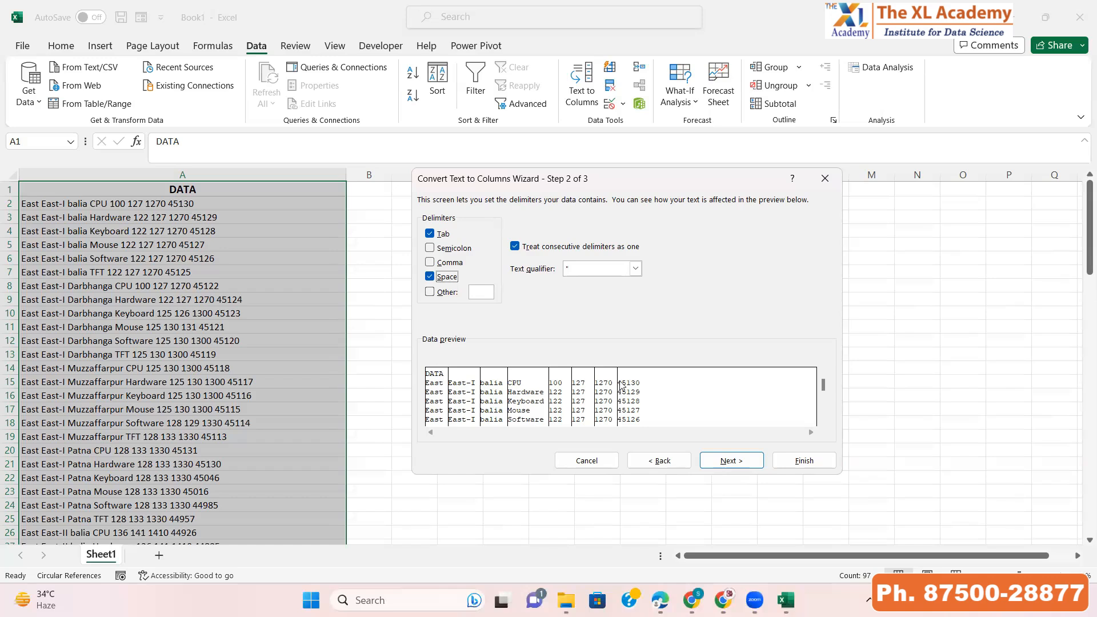
left_click(429, 277)
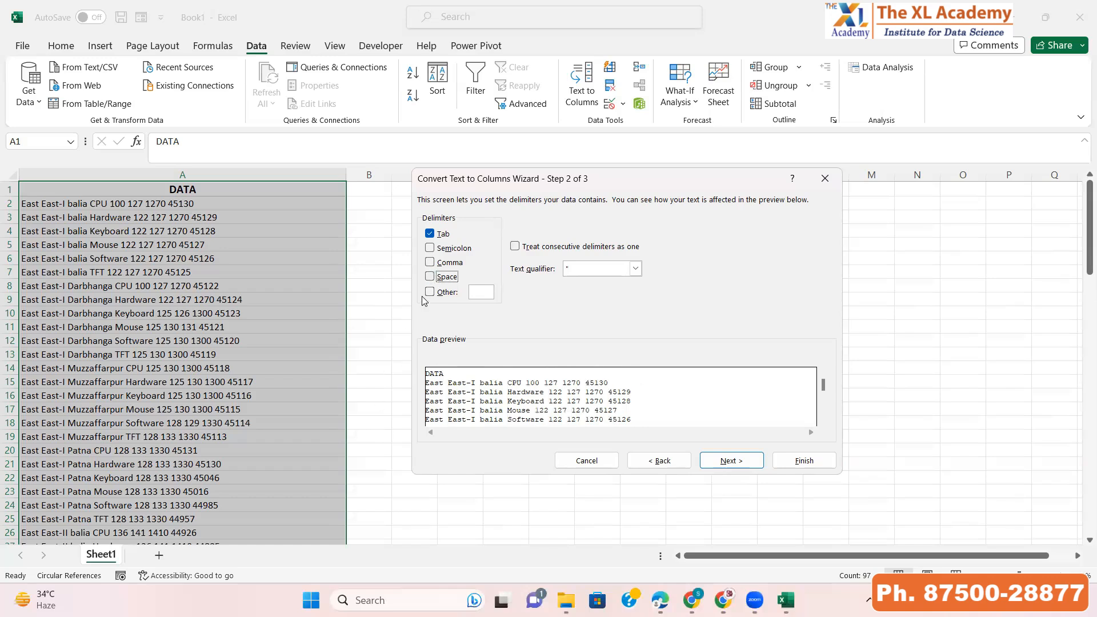
left_click(430, 292)
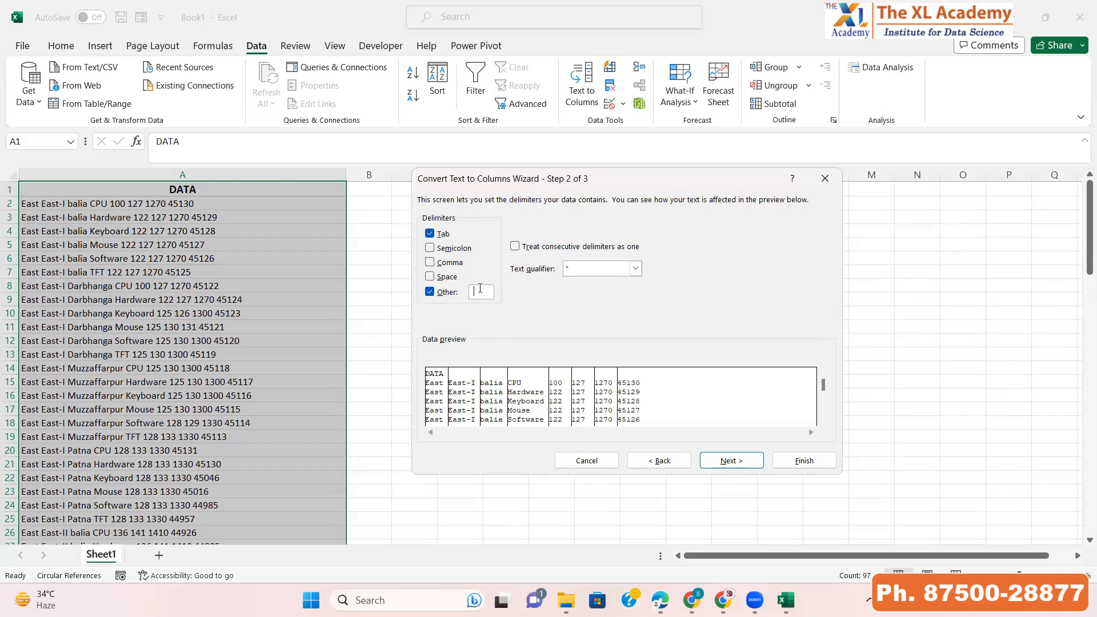
left_click(714, 461)
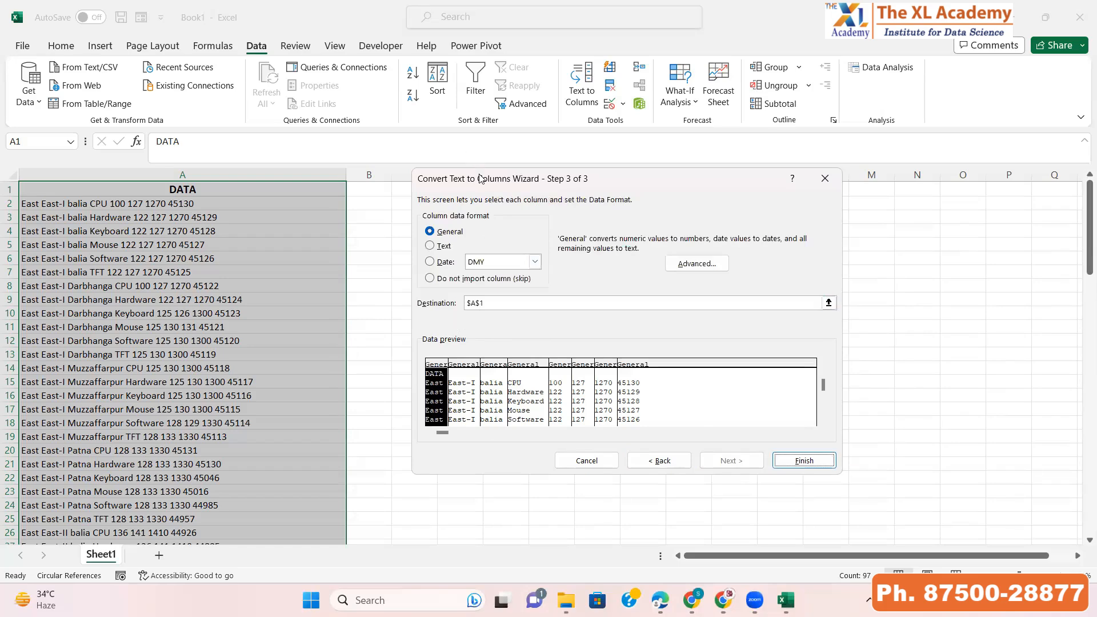
Set the destination to cell D1 and finish splitting the text into columns
left_click_drag(480, 178, 611, 205)
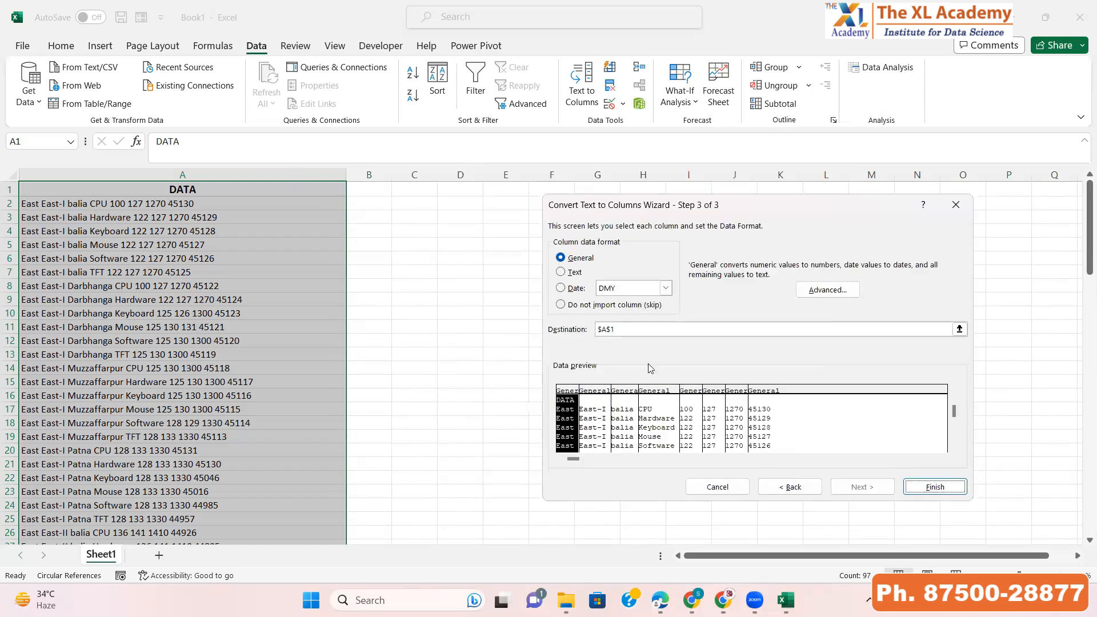
left_click(960, 329)
left_click(464, 189)
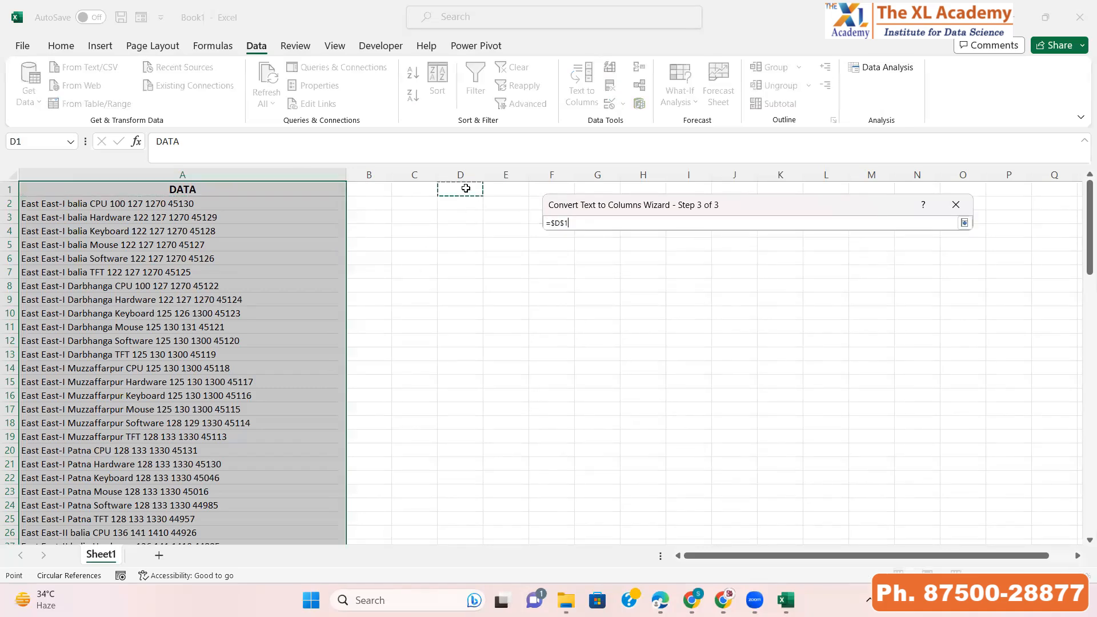
left_click(965, 222)
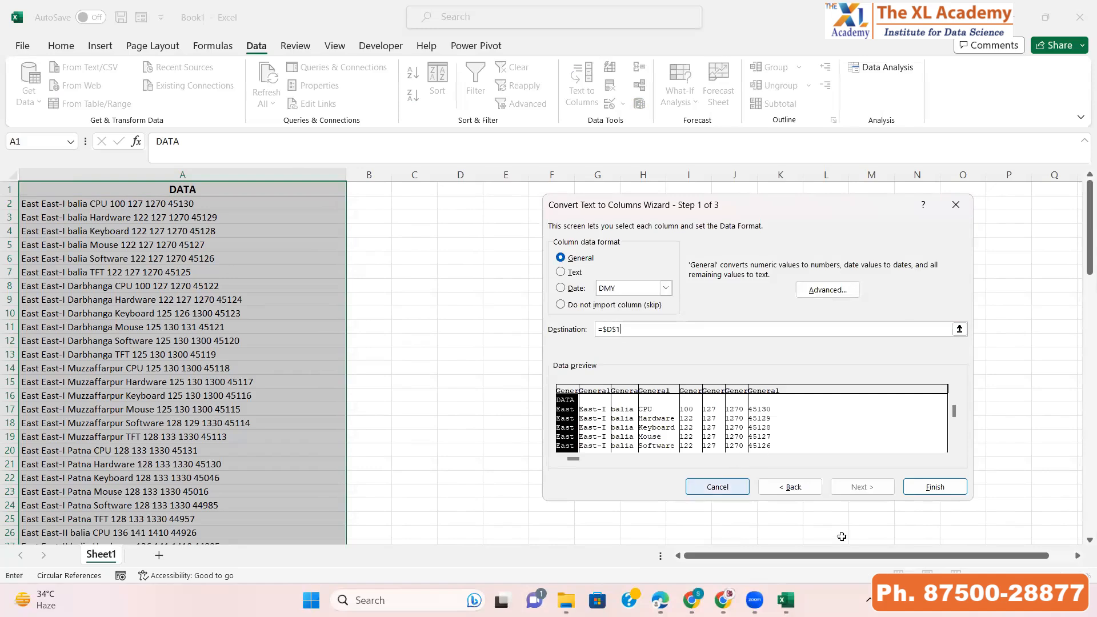
left_click(920, 489)
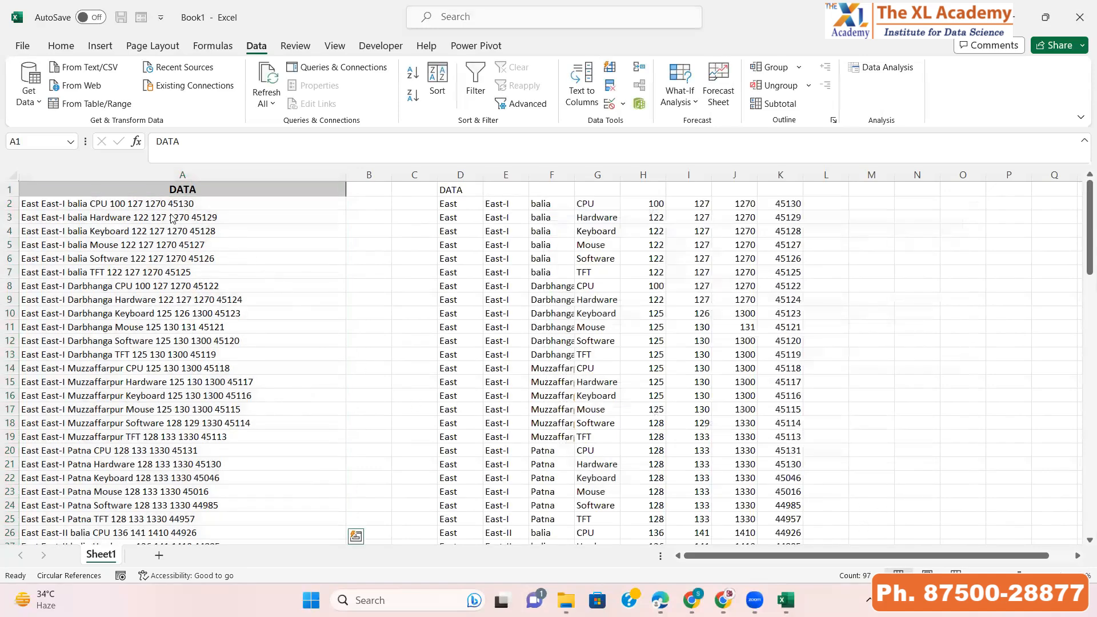
Insert blank columns before the split data, shifting it over to column AB
left_click_drag(454, 205, 757, 240)
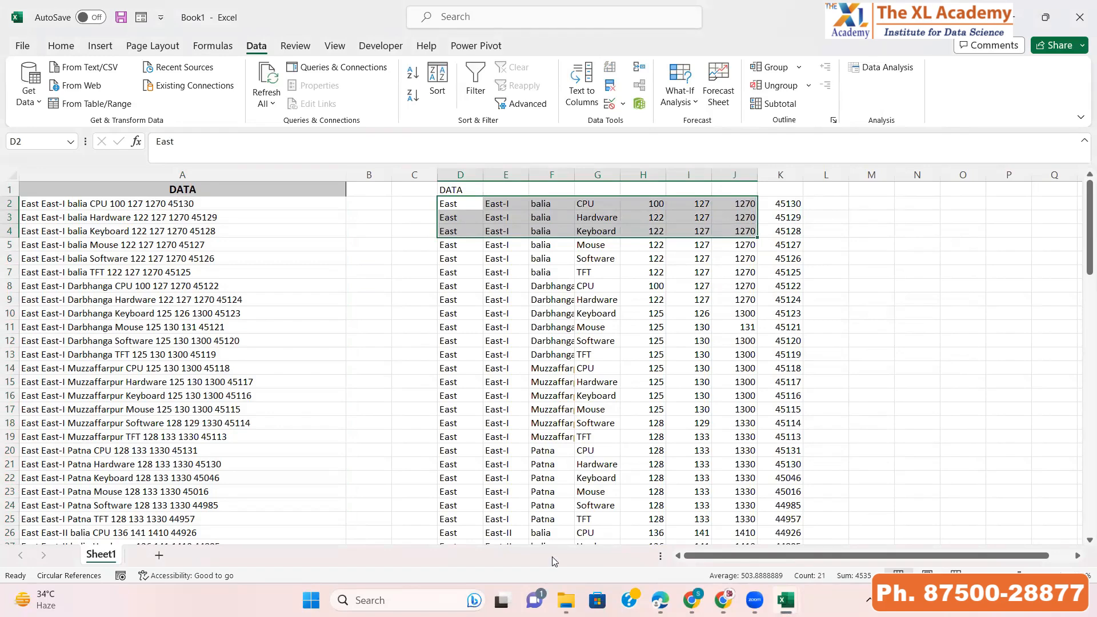
key("ctrl+n")
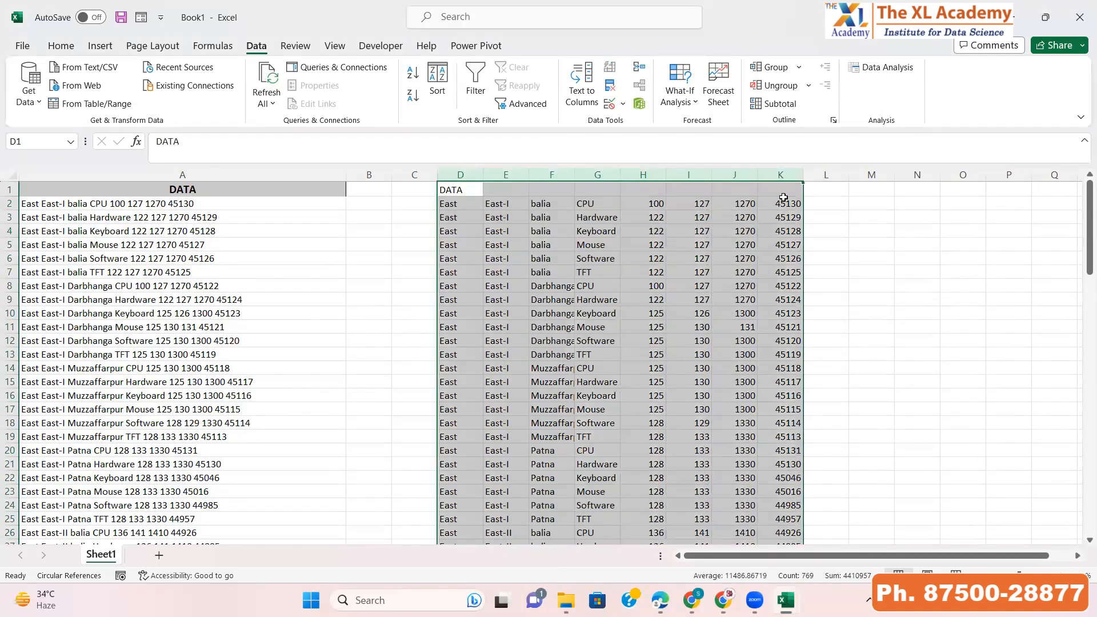
key("ctrl+shift+plus")
key("ctrl+shift+plus")
key("ctrl+shift+plus")
key("ctrl+Right")
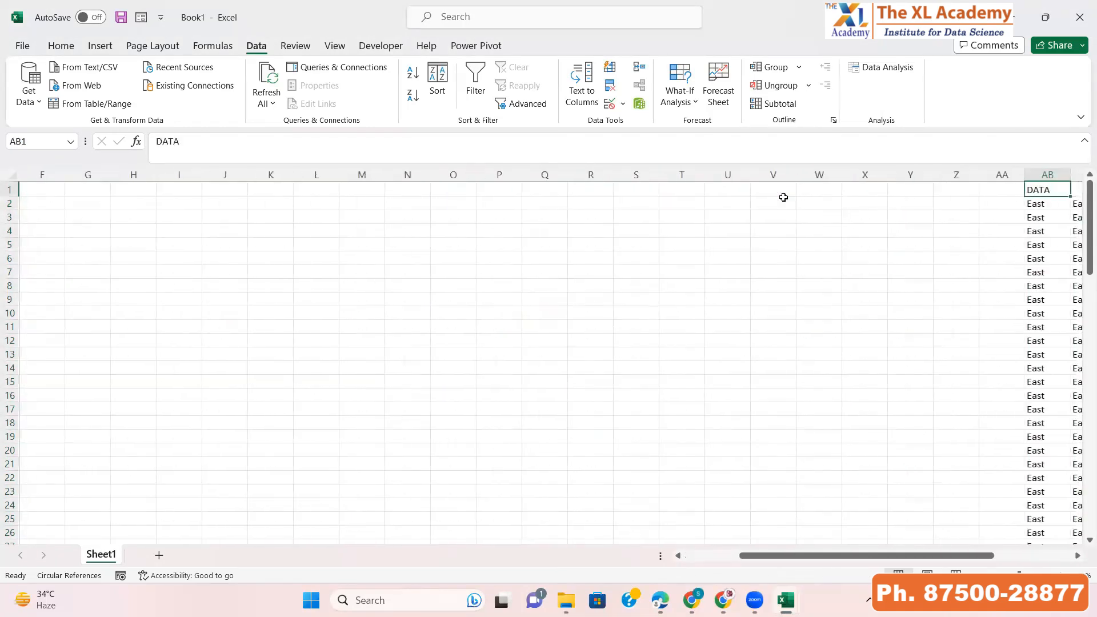
Select the DATA column, open the Text to Columns wizard and choose Fixed width
key("ctrl+Home")
key("ctrl+shift+Down")
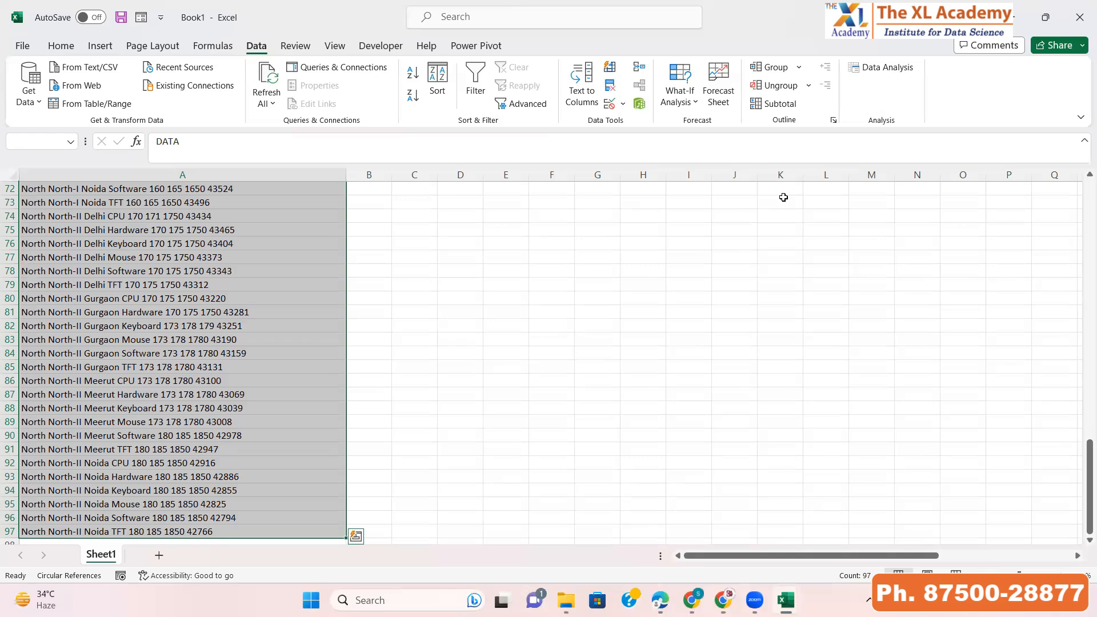
key("alt+a")
key("e")
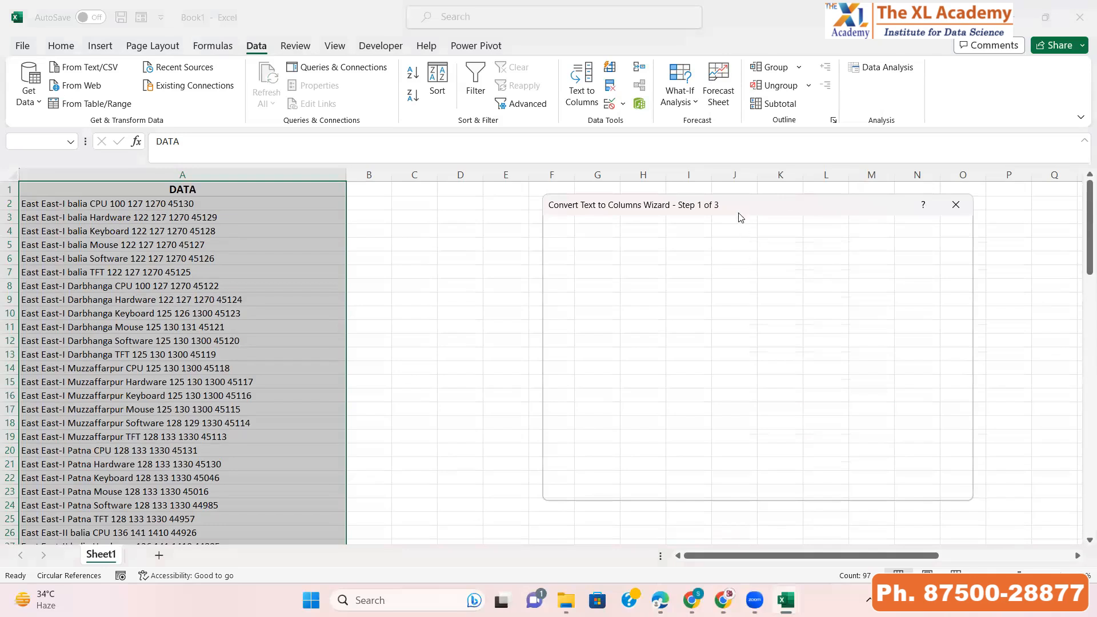
left_click_drag(732, 204, 642, 195)
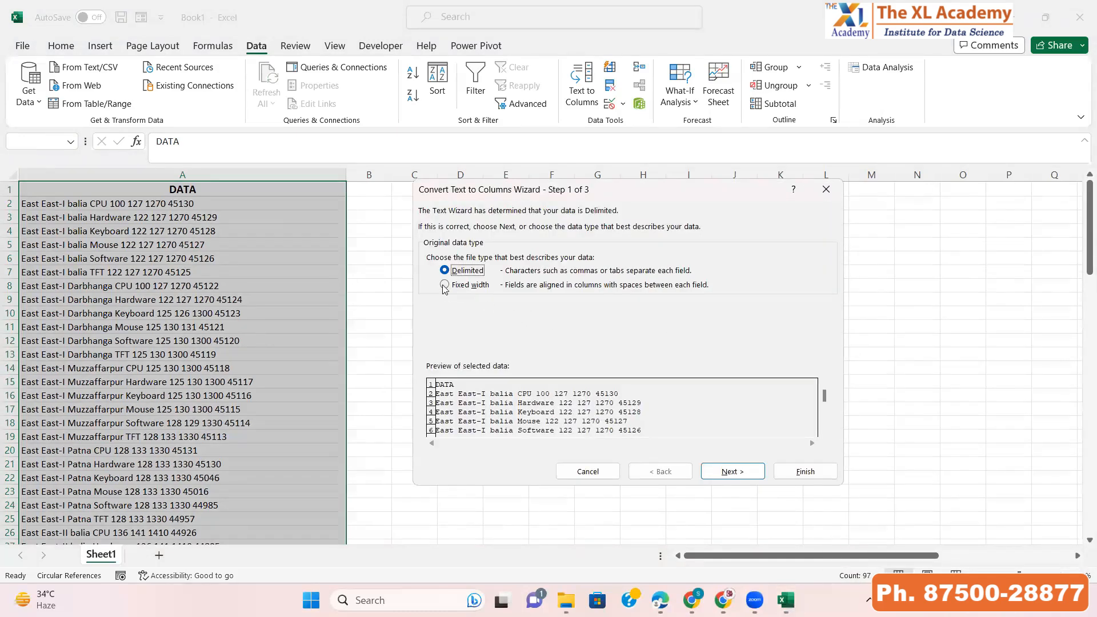
left_click(445, 285)
left_click(732, 472)
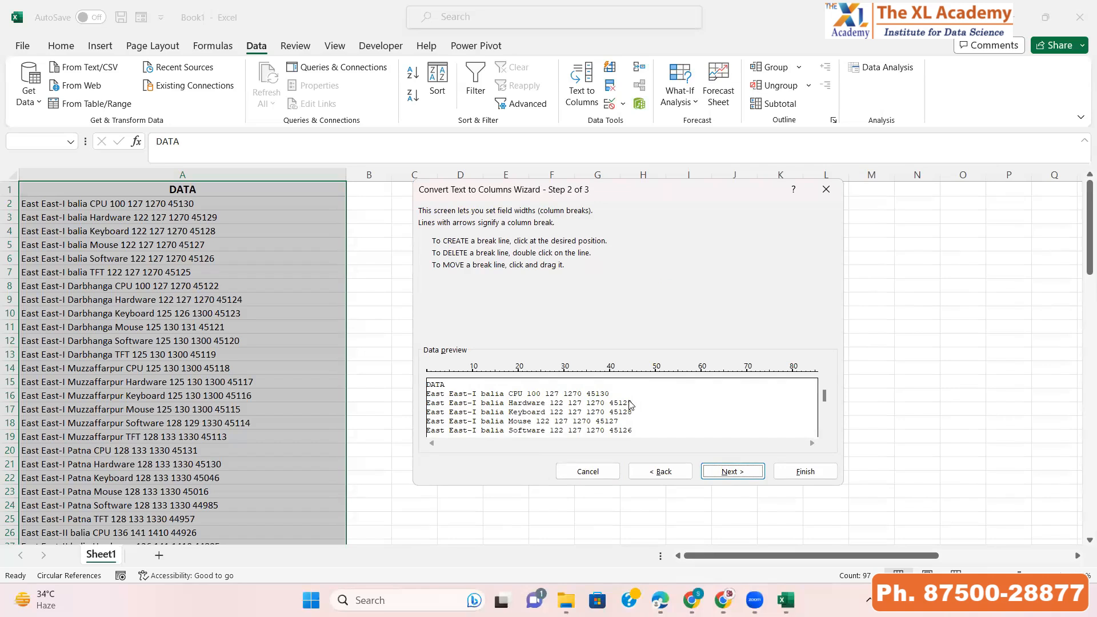
Add column breaks at about characters 12 and 30 in the preview and finish splitting the text
left_click(481, 386)
left_click(564, 381)
left_click(729, 472)
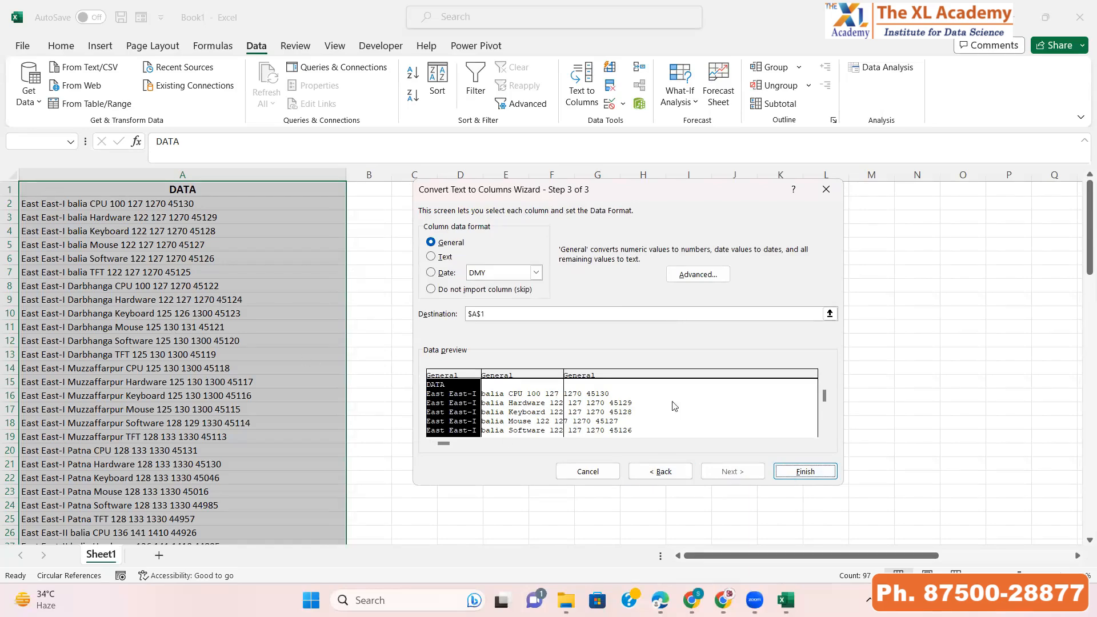
left_click(806, 472)
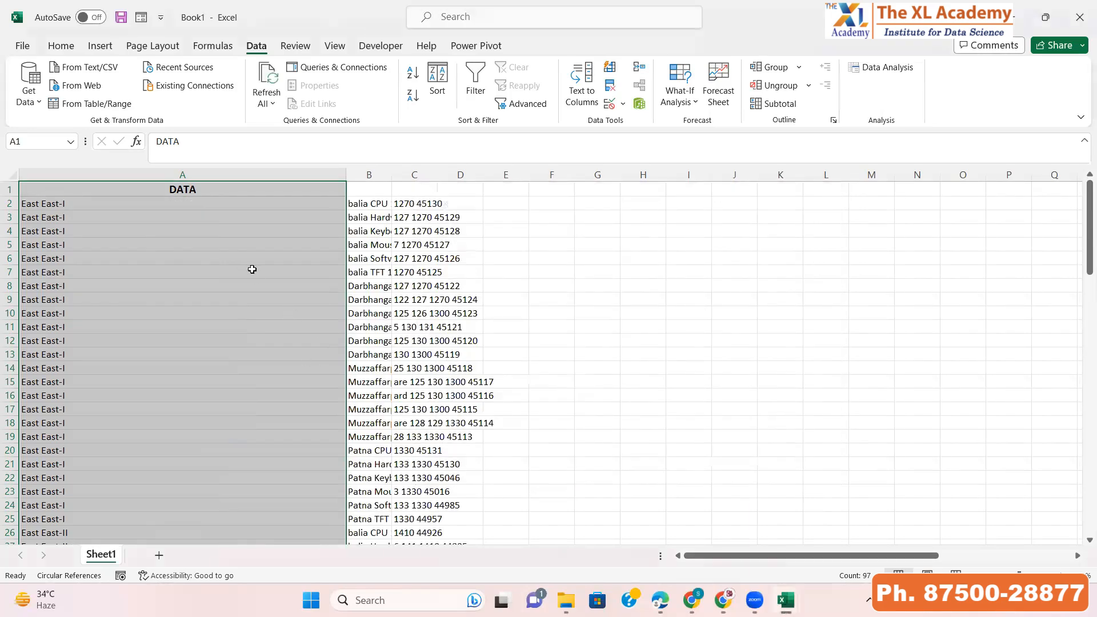
Resize columns A and B to fit the split text
left_click(182, 211)
left_click(360, 205)
left_click(416, 204)
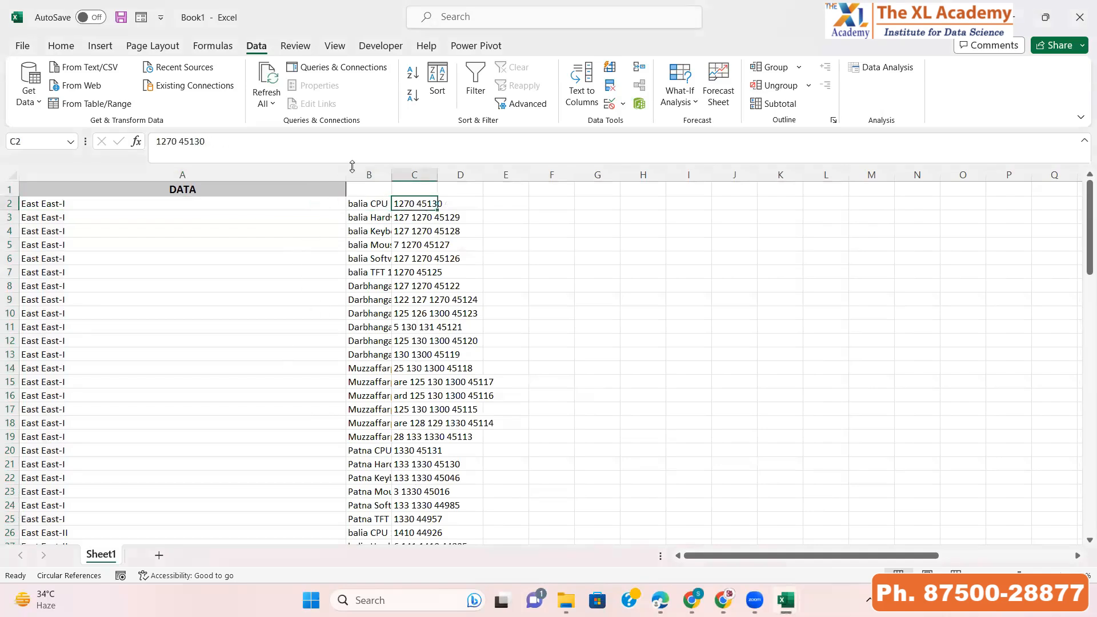
left_click_drag(346, 174, 251, 176)
left_click(171, 217)
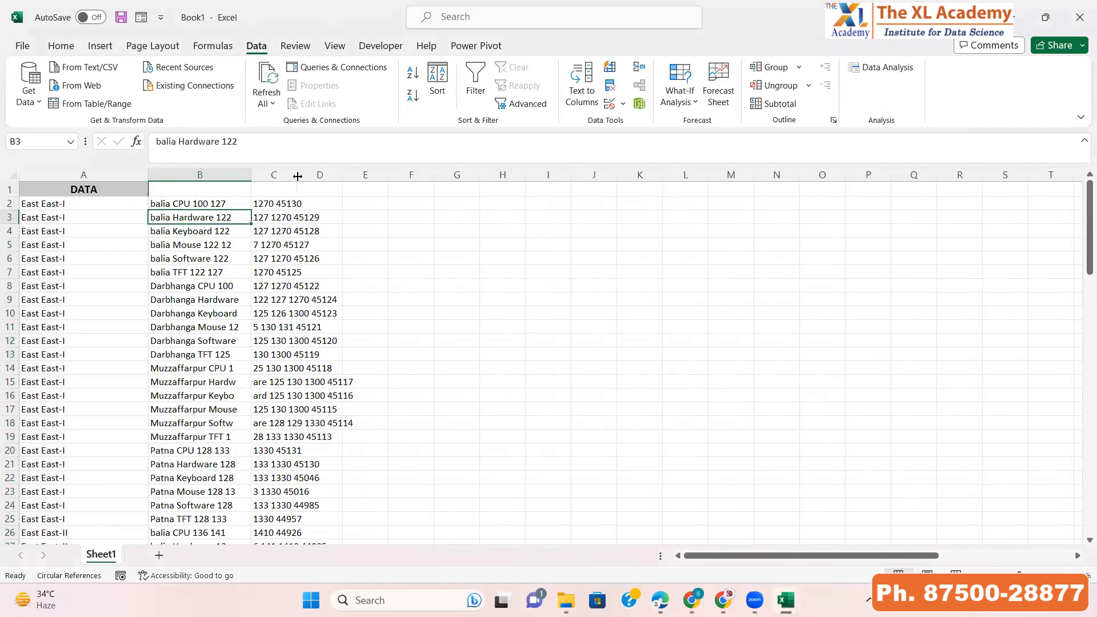
left_click_drag(297, 177, 333, 177)
left_click(307, 222)
left_click(308, 227)
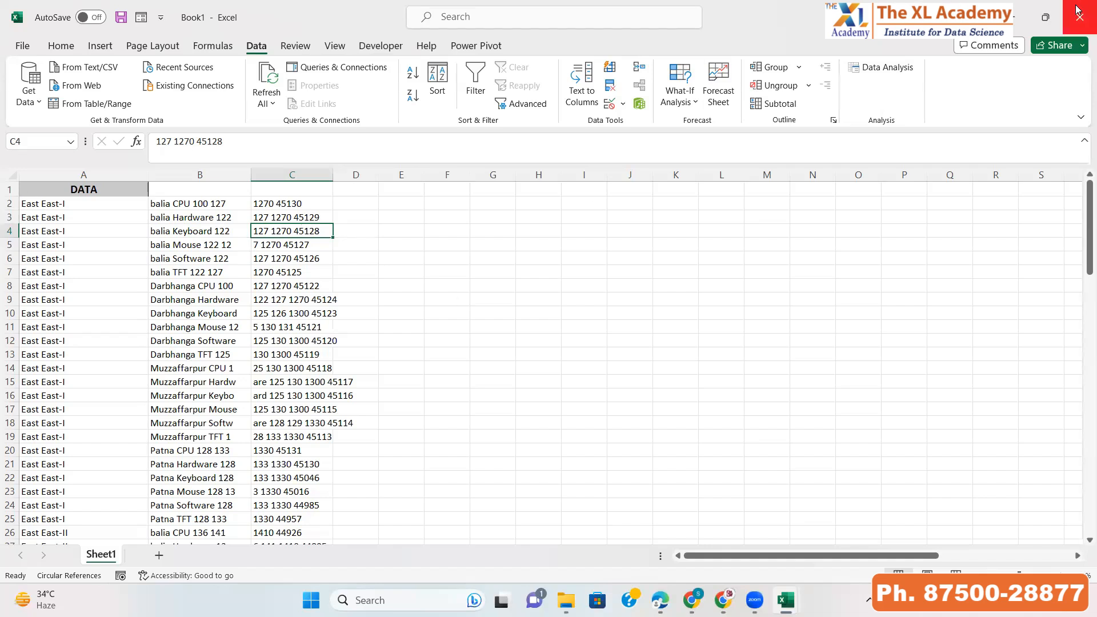
Close the workbook without saving and switch back to the LESSON 02 workbook
left_click(1078, 23)
left_click(597, 377)
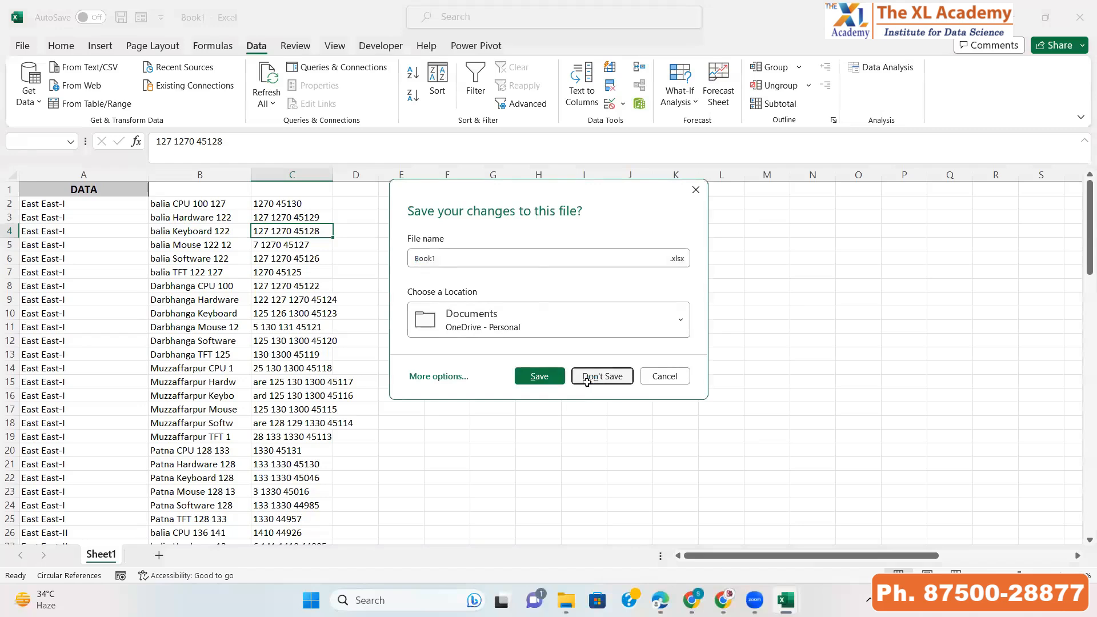
key("alt+Tab")
key("Tab")
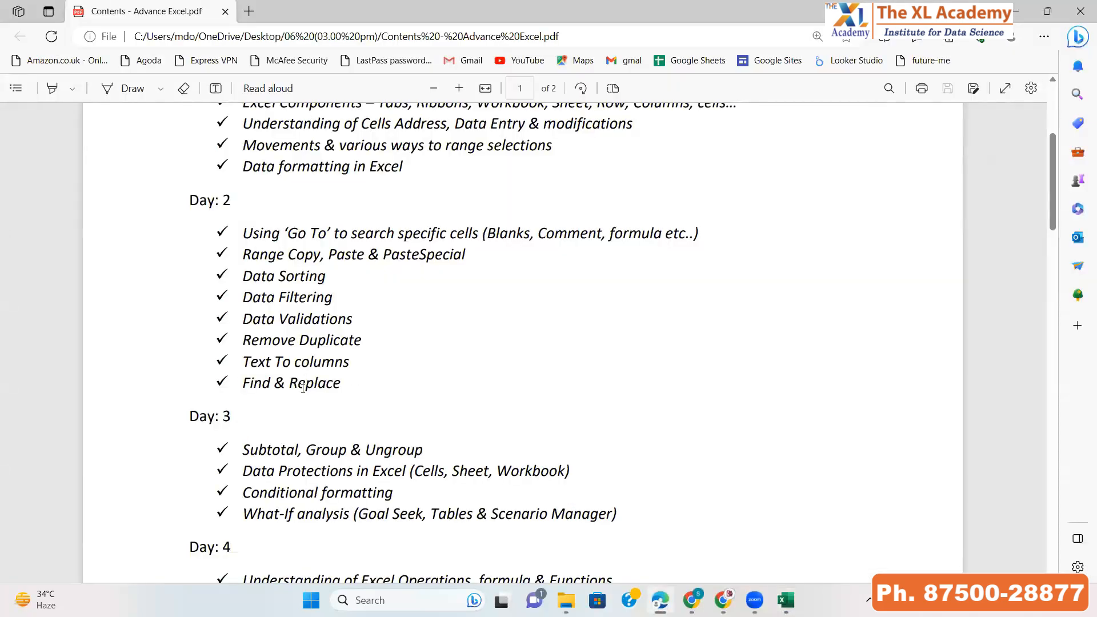
key("alt+Tab")
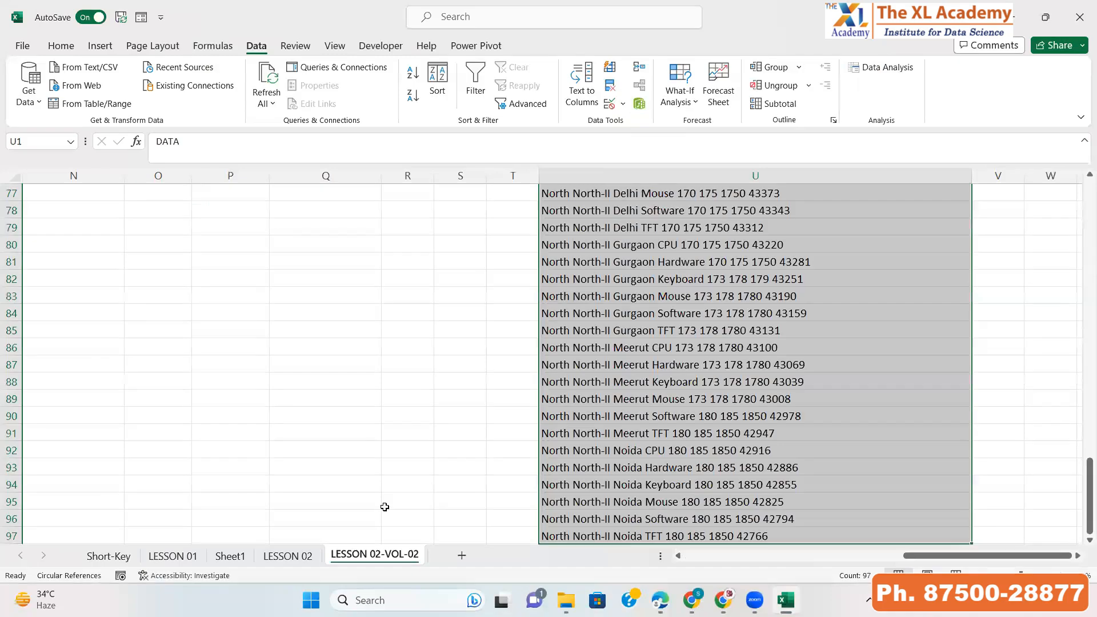
key("ctrl+Home")
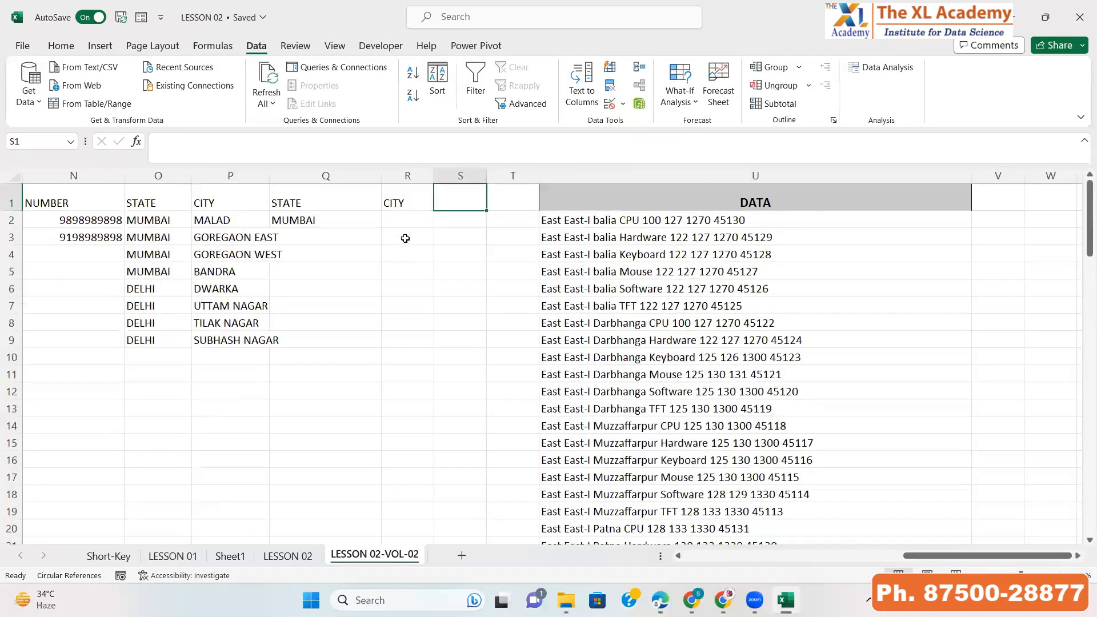
key("ctrl+Home")
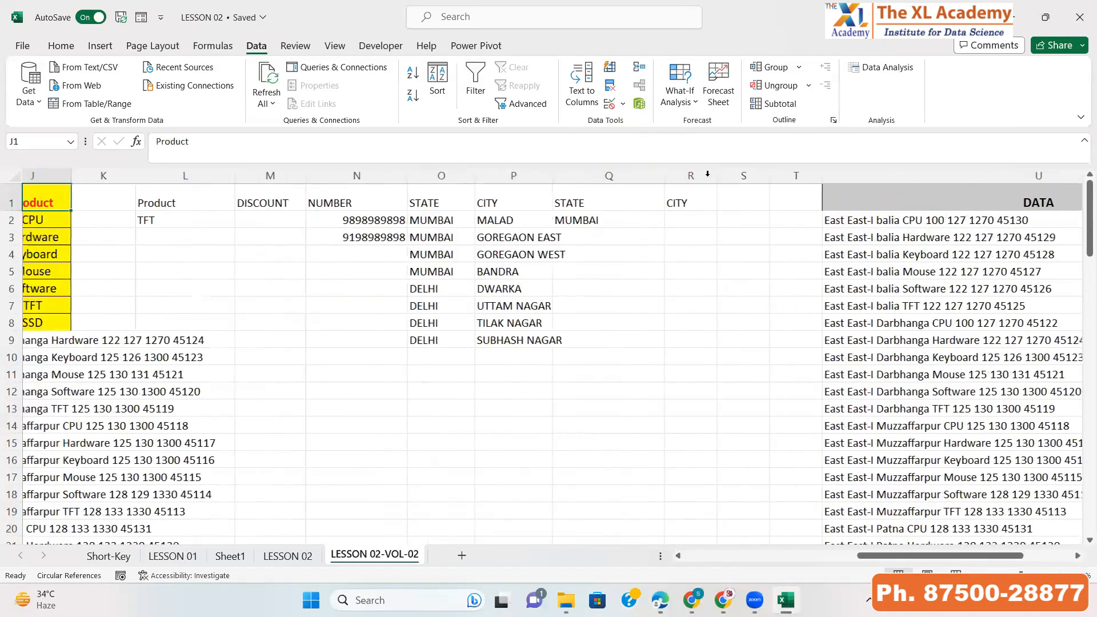
left_click(707, 174)
key("Delete")
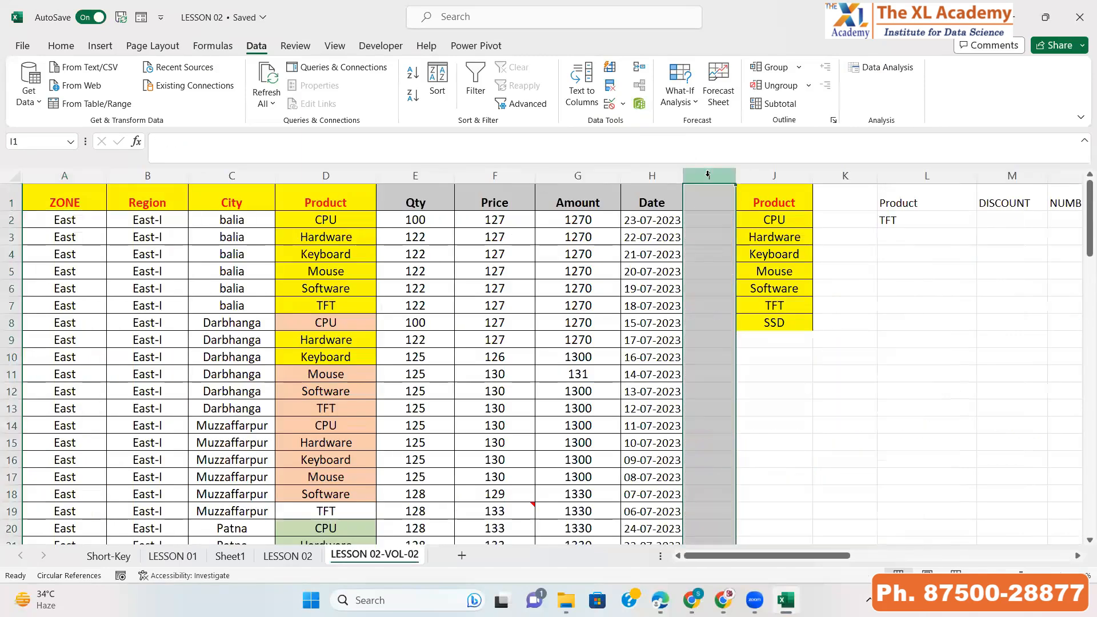
Search the sheet for cpu using Find Next and Find All
key("ctrl+Home")
key("ctrl+f")
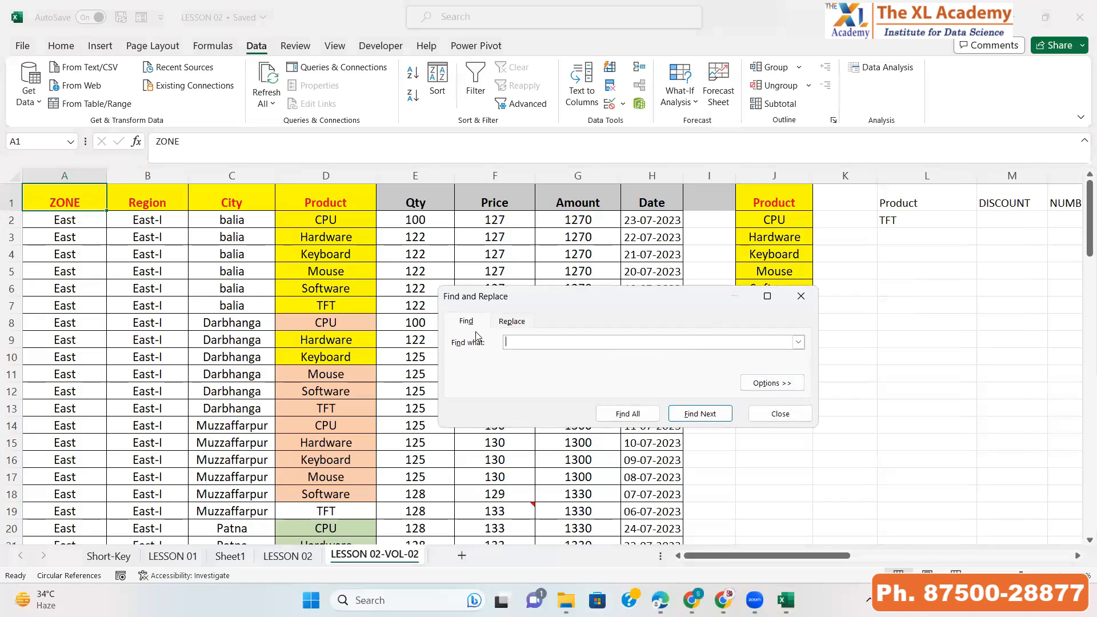
type("cpu")
left_click(708, 420)
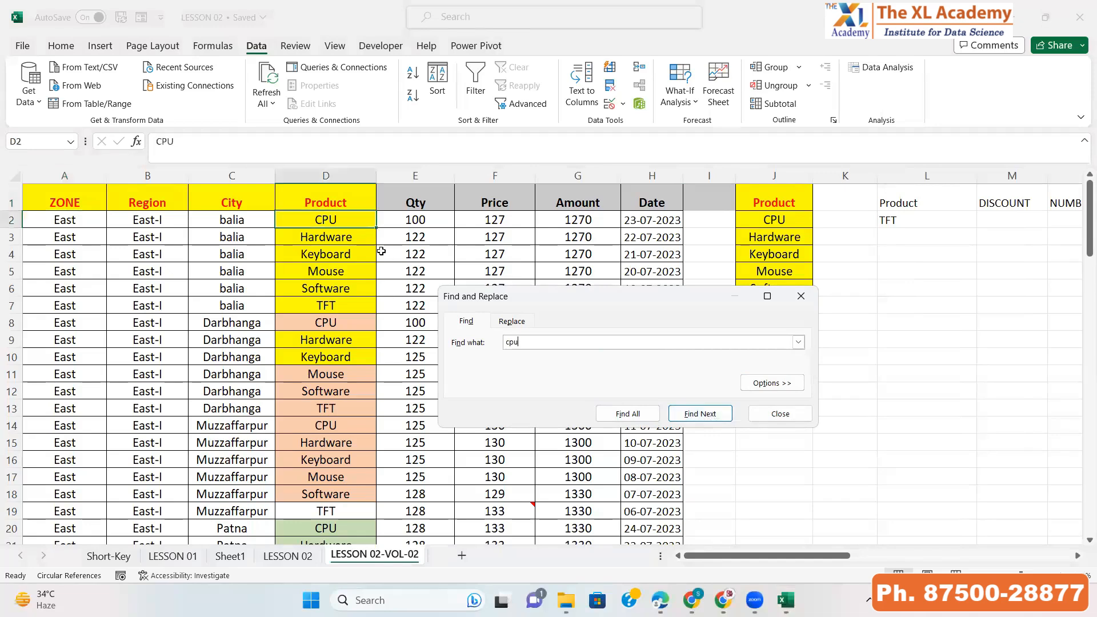
left_click(712, 418)
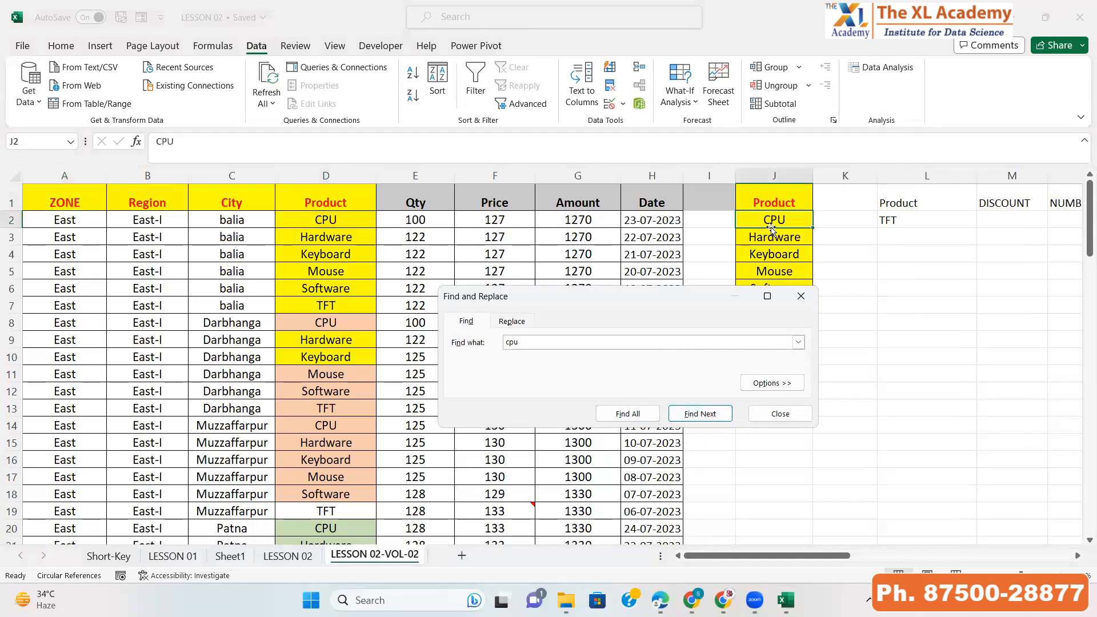
left_click(625, 414)
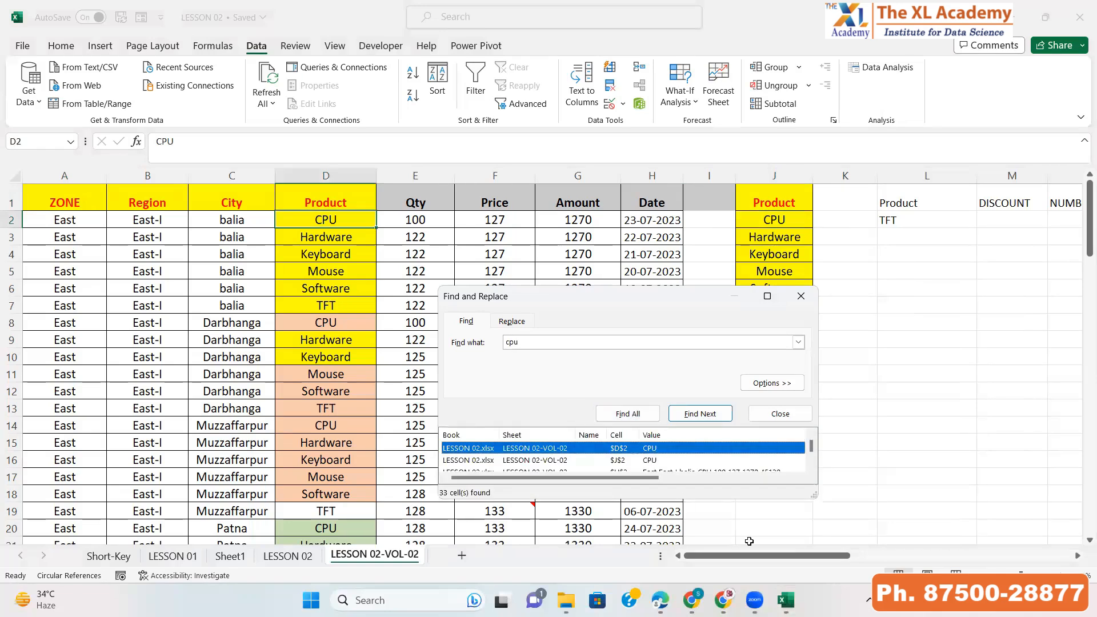
double_click(649, 498)
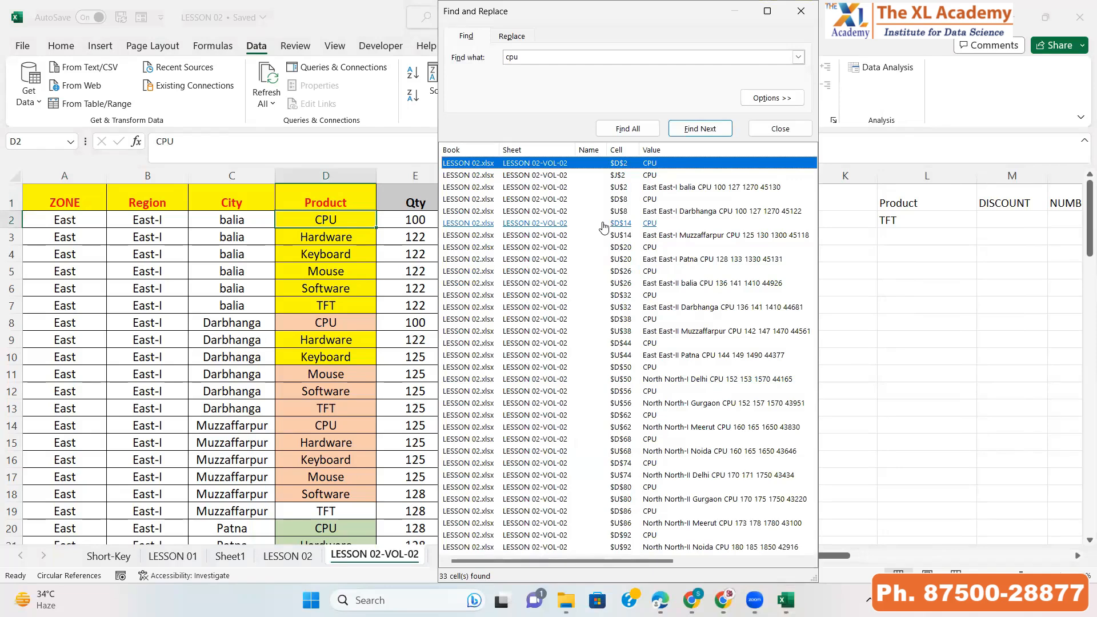
double_click(635, 582)
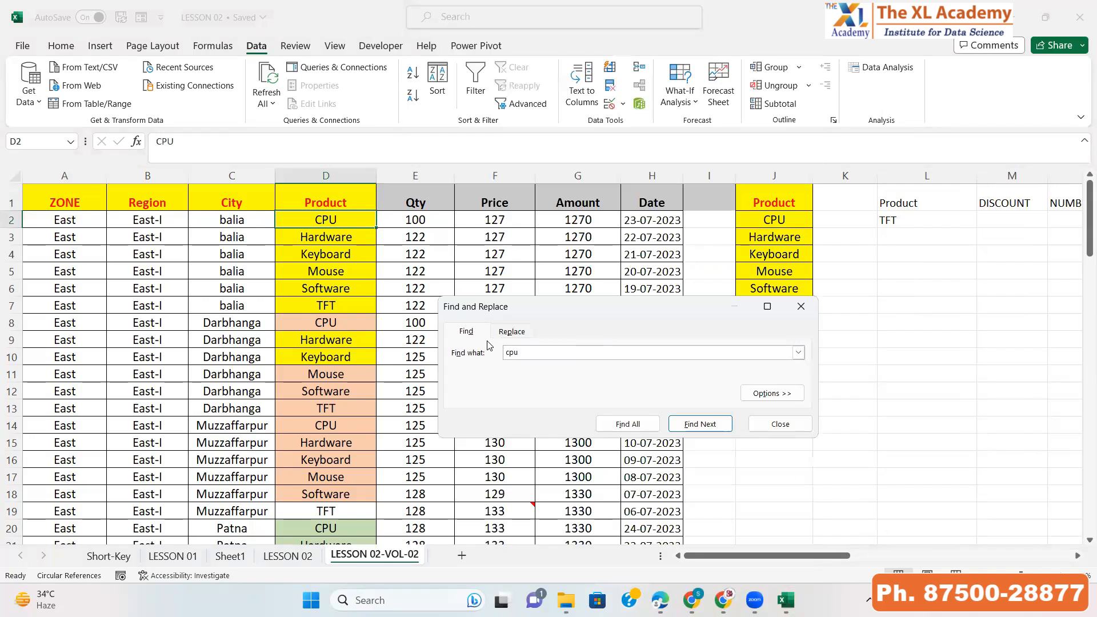
Replace the first occurrence of CPU with SSD
left_click_drag(546, 318, 555, 290)
double_click(544, 324)
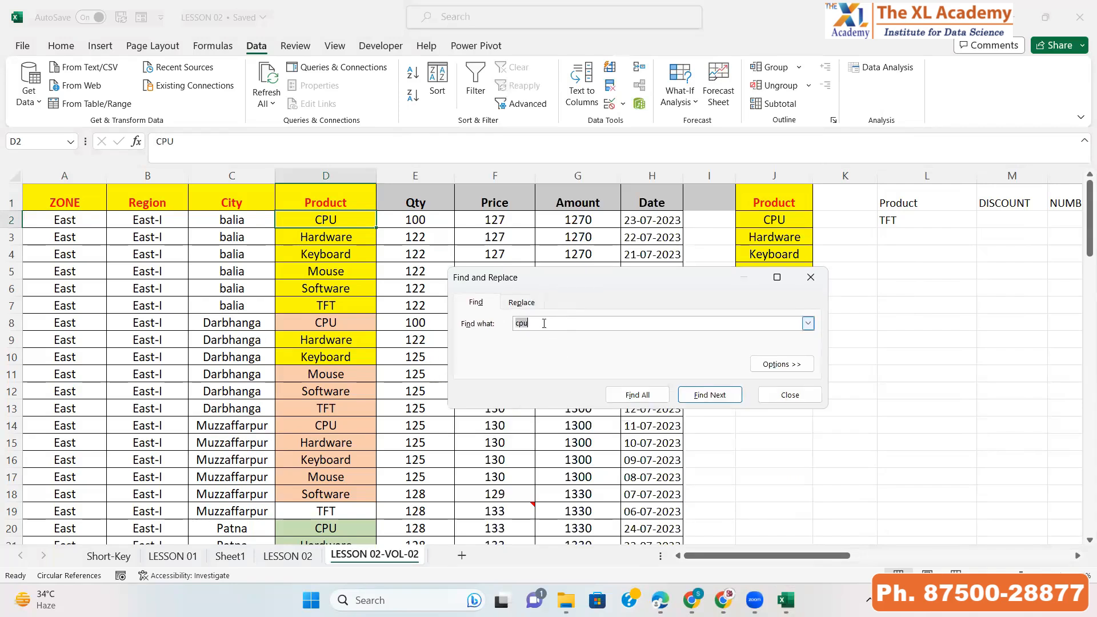
type("c")
type("CPU")
left_click(519, 304)
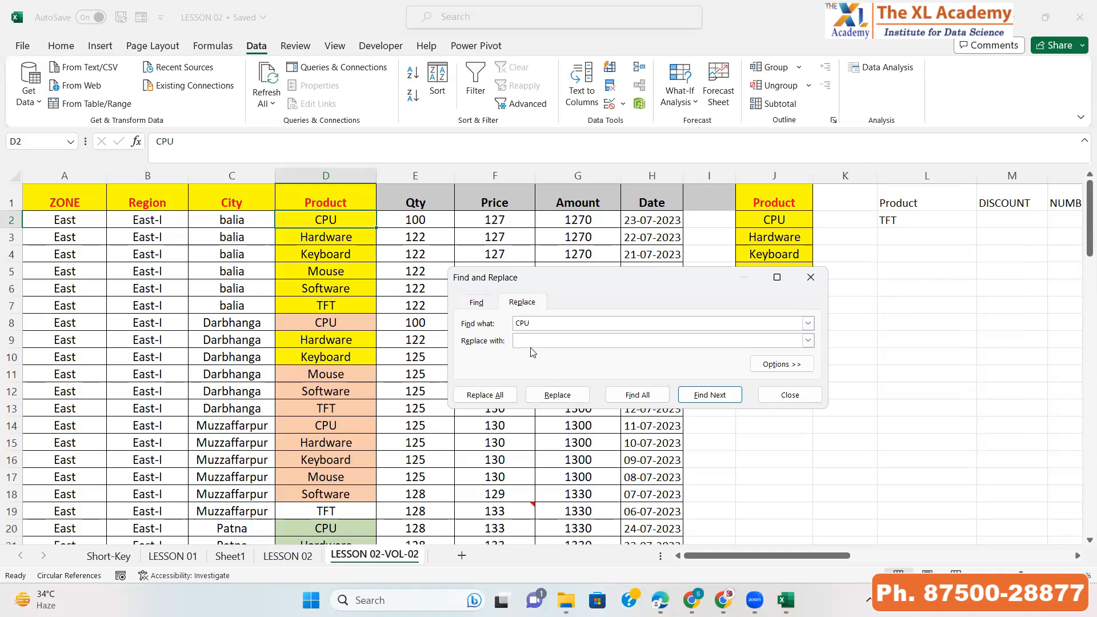
left_click(528, 342)
type("SSD")
left_click(549, 396)
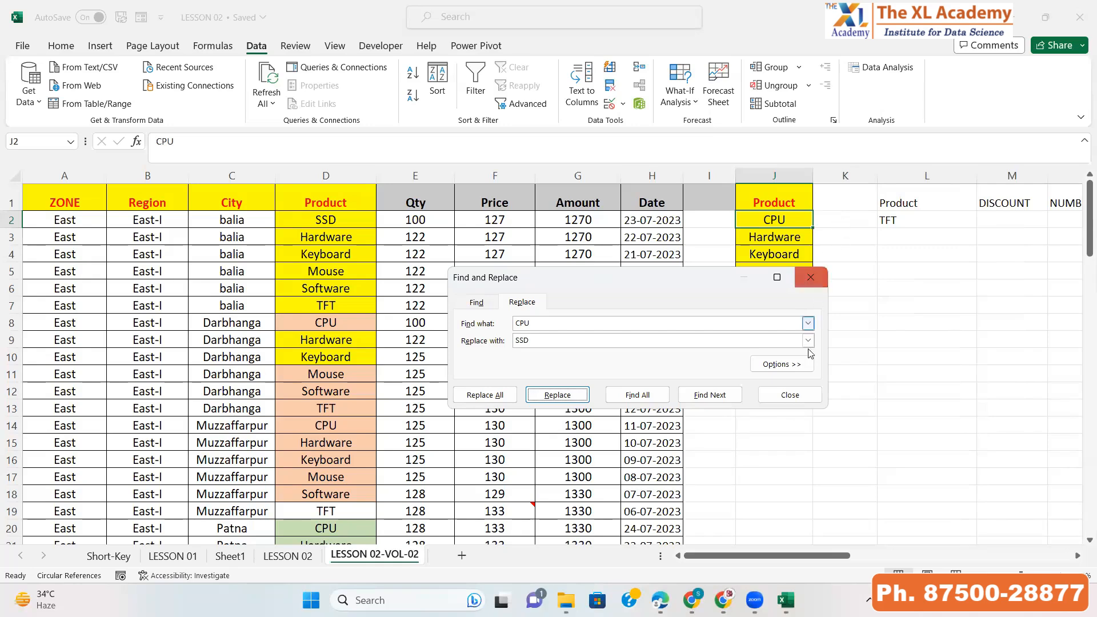
Set the Find and Replace scope to Workbook and close the dialog
left_click(802, 369)
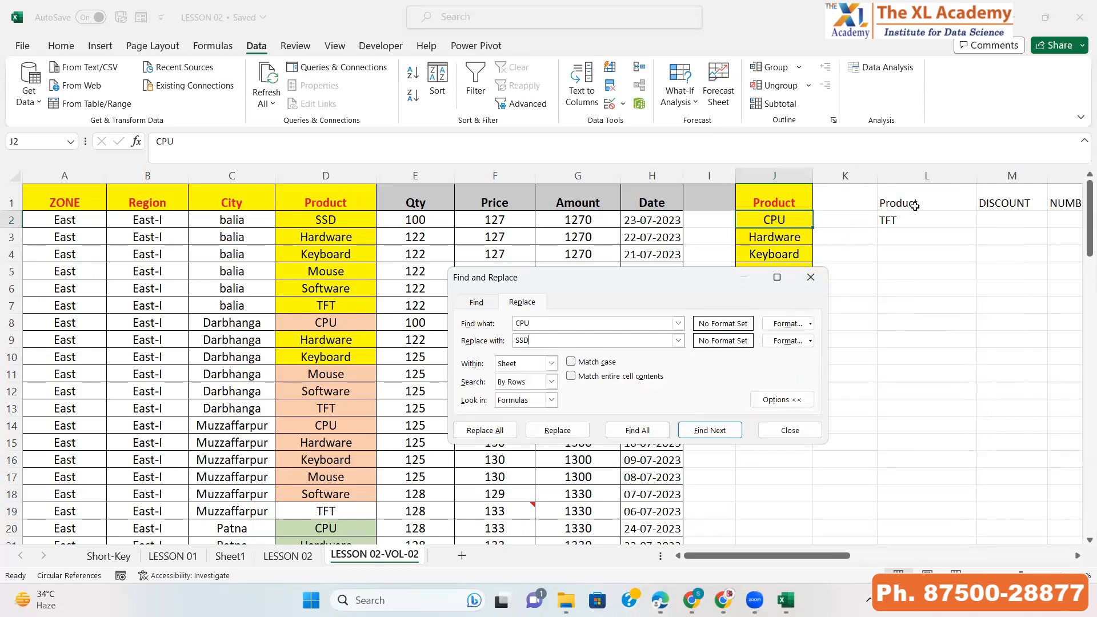
left_click(551, 363)
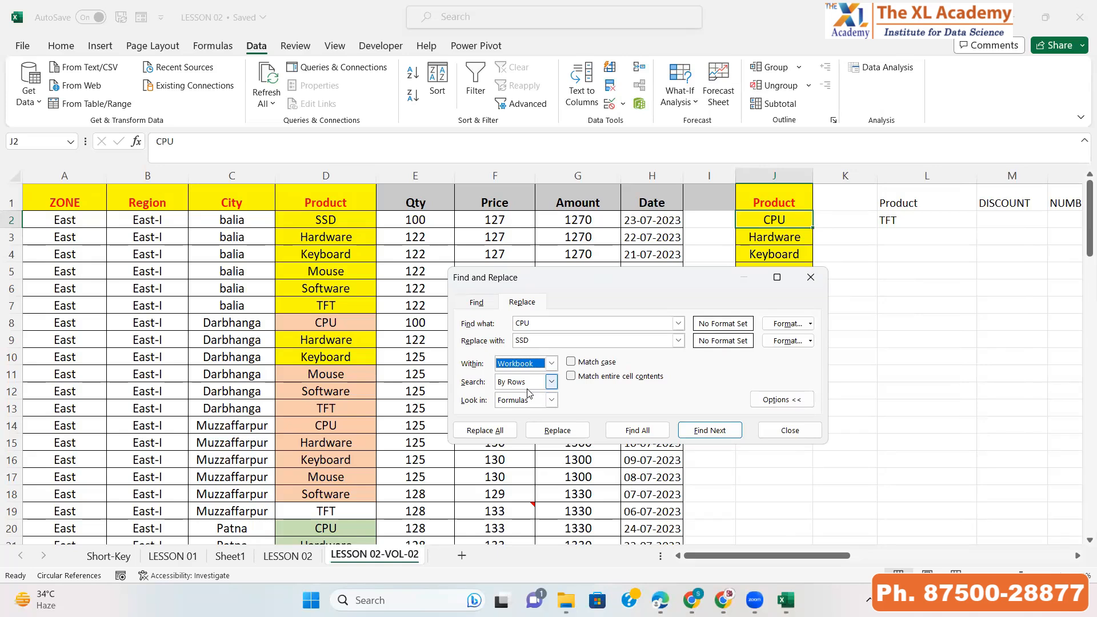
left_click(789, 430)
left_click(518, 260)
key("ctrl+Left")
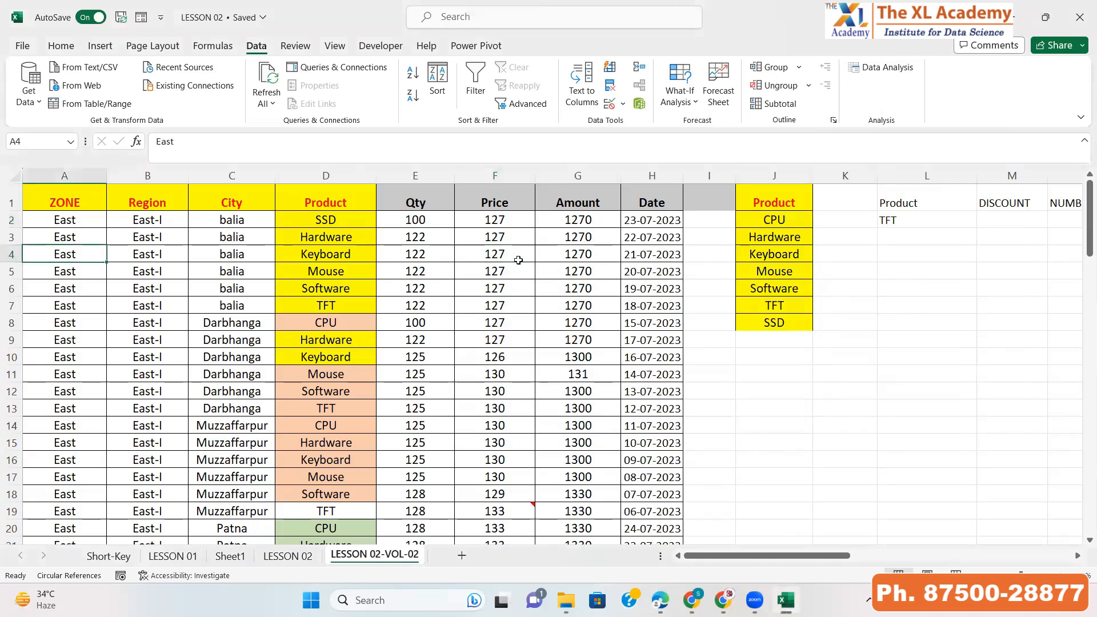
key("ctrl+Up")
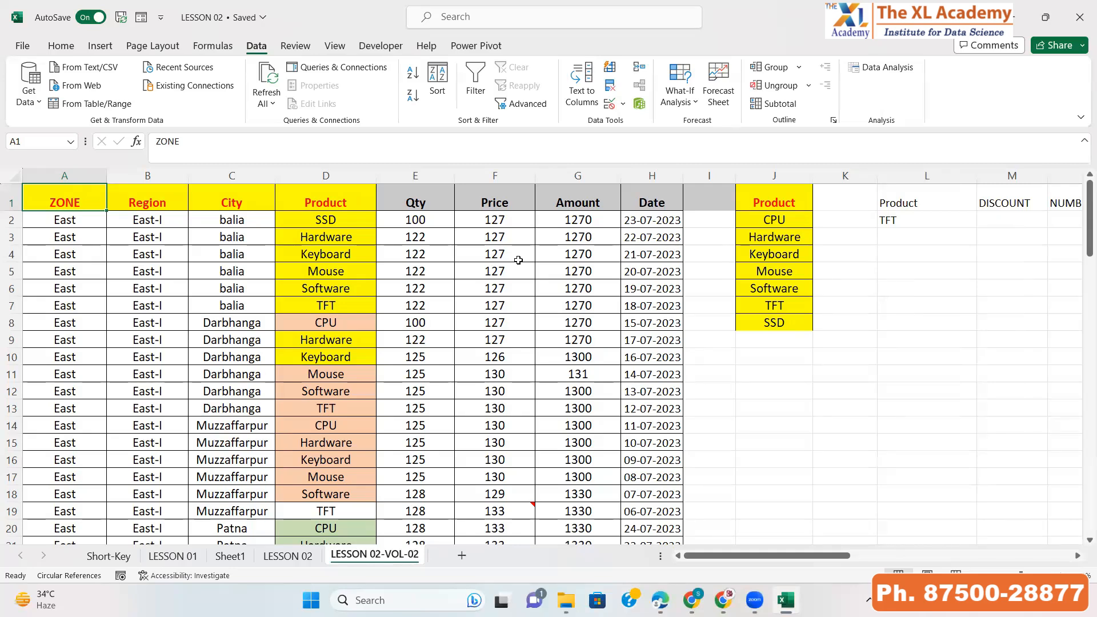
Switch to the course outline PDF, highlight the Range Copy, Paste & PasteSpecial topic, and return to Excel
left_click(627, 373)
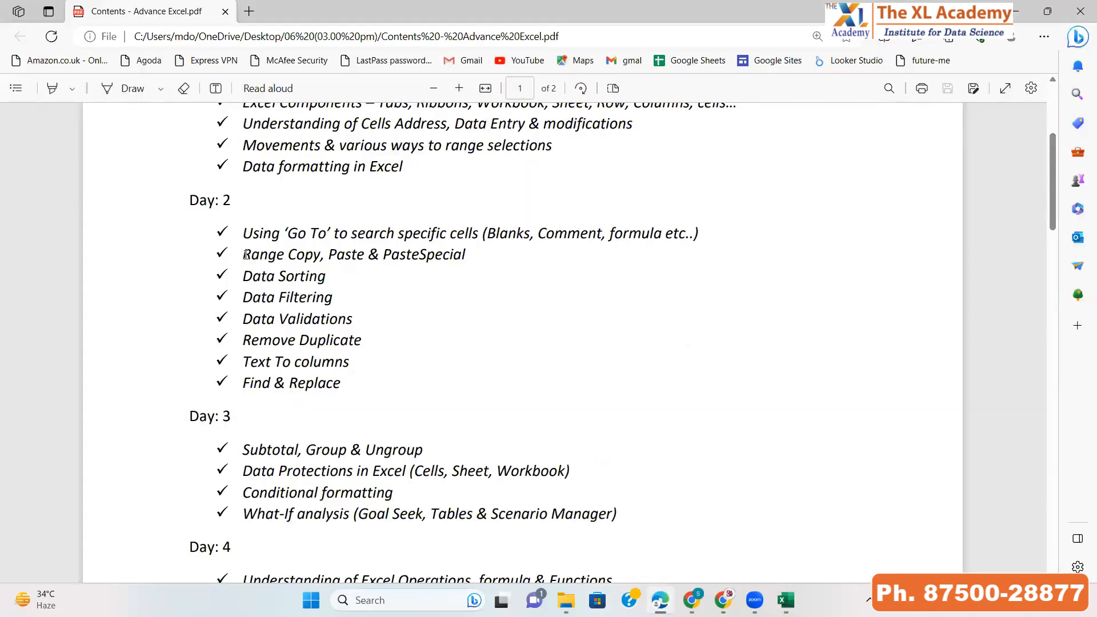
left_click_drag(241, 254, 467, 256)
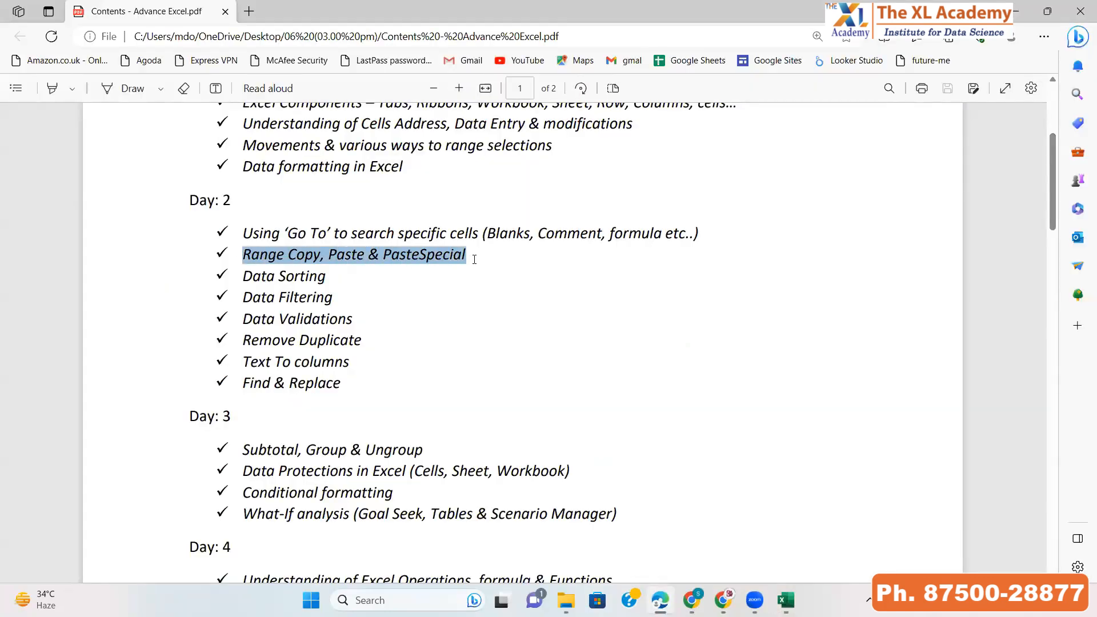
left_click(404, 255)
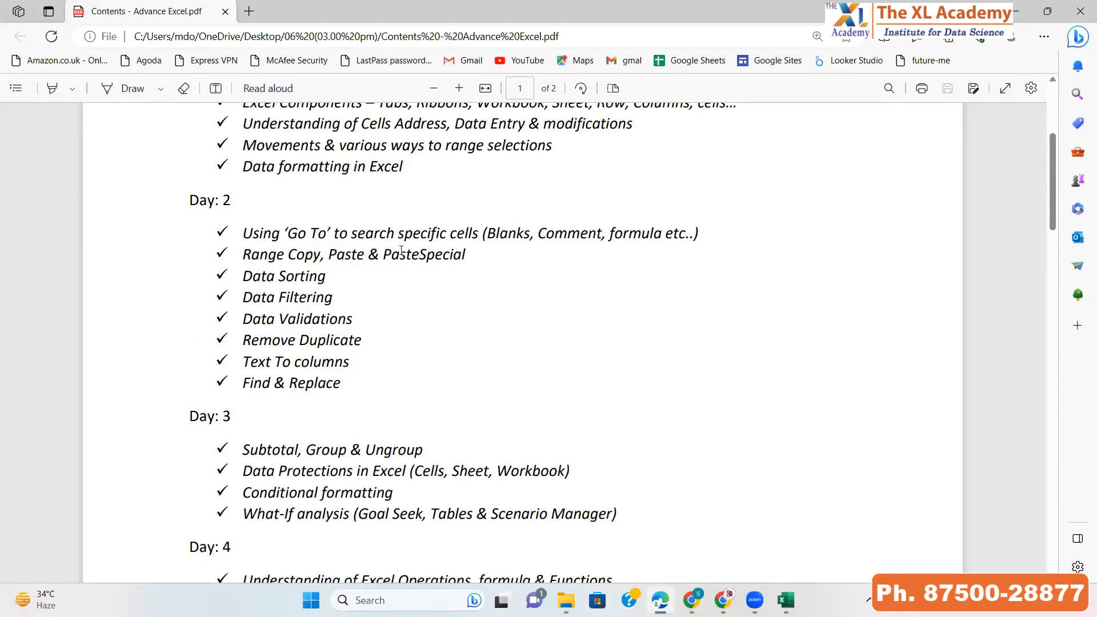
key("alt+Tab")
key("alt+Tab")
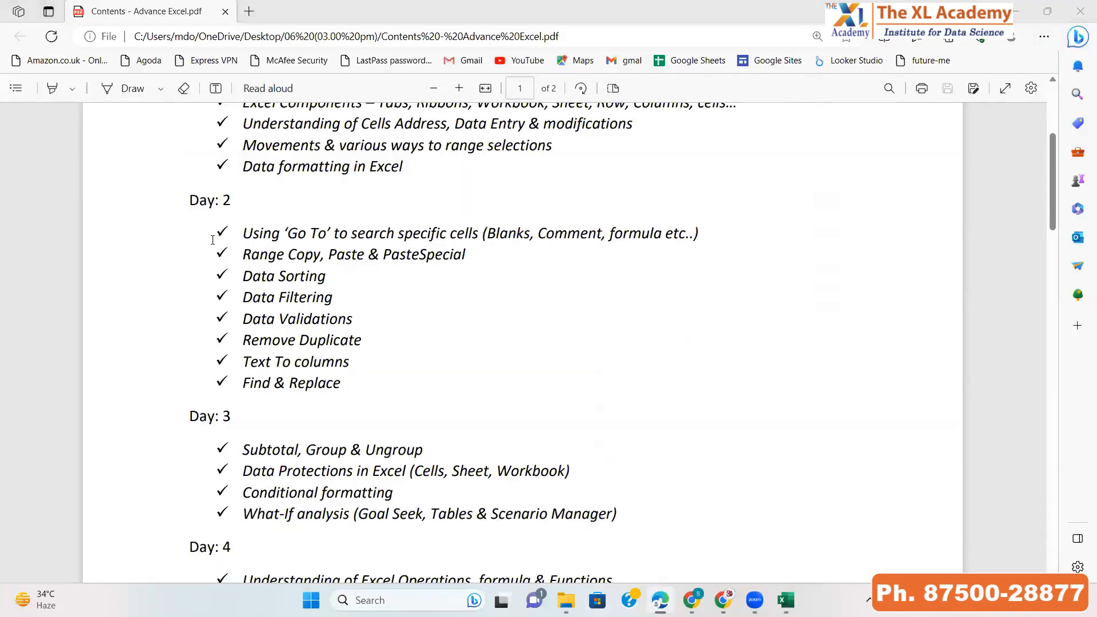
key("alt+Tab")
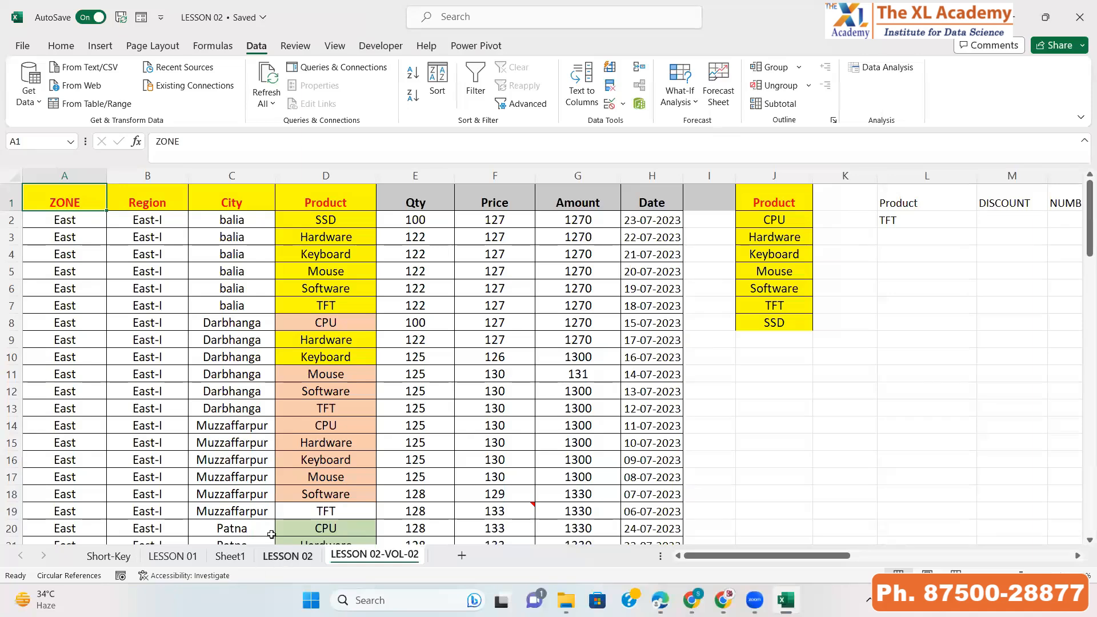
On the LESSON 02 sheet, delete all columns from J to the end of the sheet
left_click(288, 556)
left_click(318, 194)
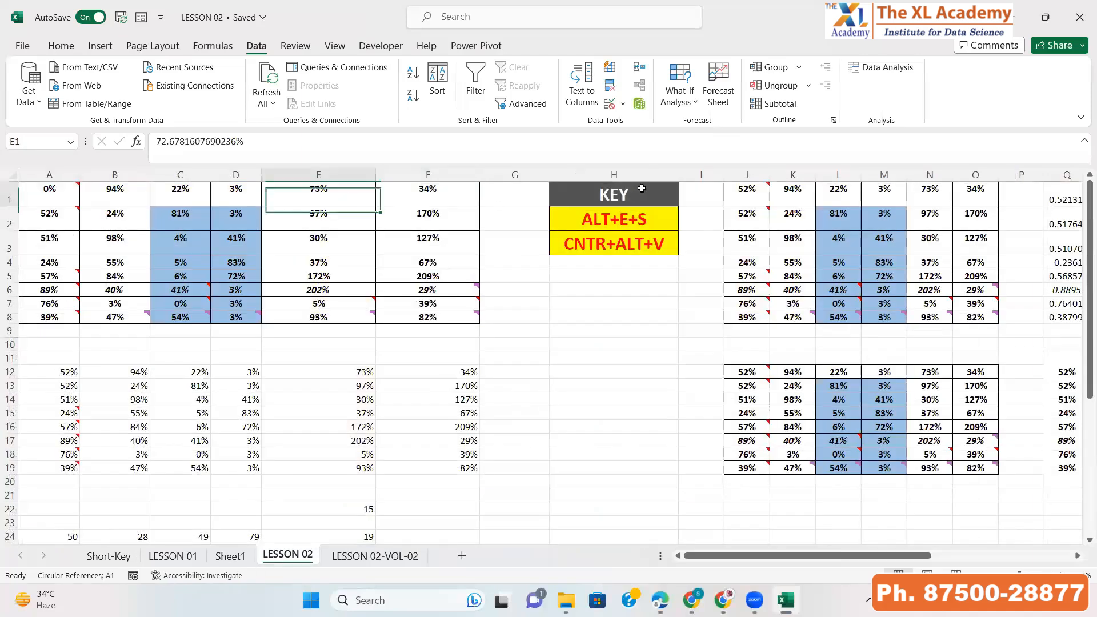
left_click(743, 175)
key("shift+Right")
key("shift+Right")
key("shift+Right")
key("shift+Right")
key("shift+Right")
key("shift+Right")
key("shift+Right")
key("shift+Right")
key("shift+Right")
key("shift+Right")
key("shift+Right")
key("shift+Right")
key("shift+Right")
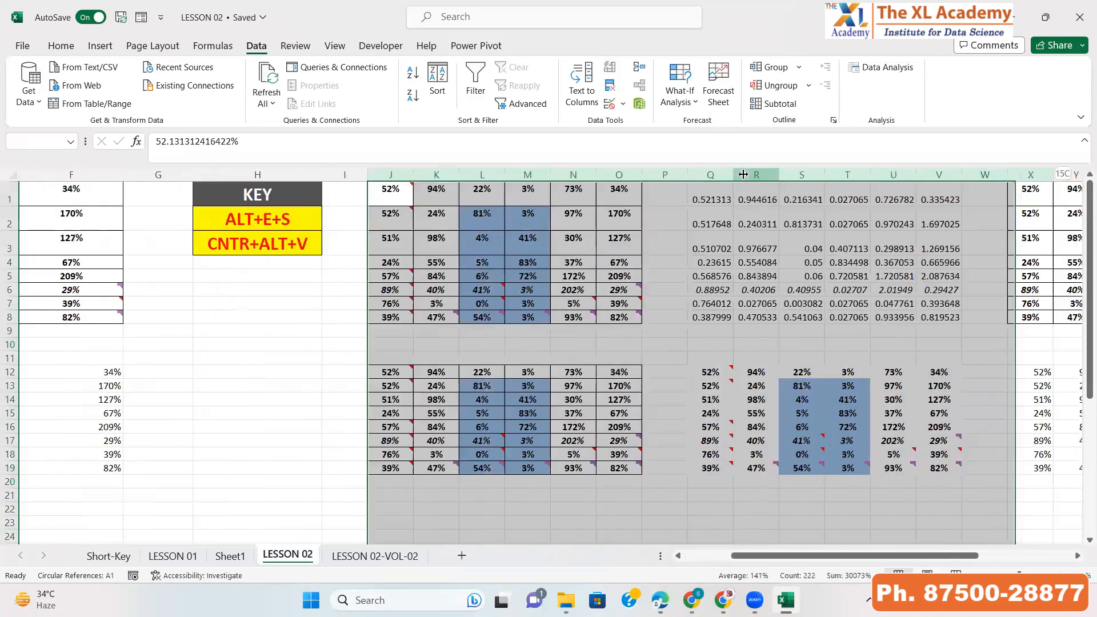
key("ctrl+shift+Right")
key("ctrl+shift+Right")
key("ctrl+minus")
key("ctrl+Left")
key("ctrl+Left")
key("ctrl+Left")
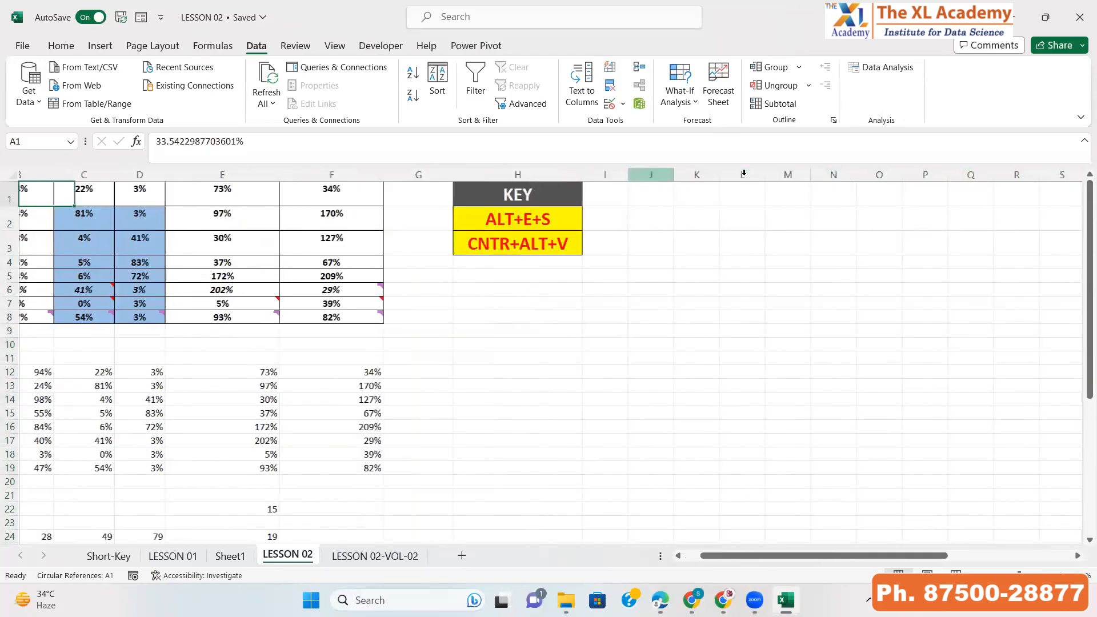
Delete the rows below the top table, from row 11 down to the end of the sheet
key("Down")
key("Down")
key("Down")
key("Down")
key("Down")
key("Down")
key("Down")
key("Down")
key("Down")
key("Down")
key("shift+space")
key("shift+Down")
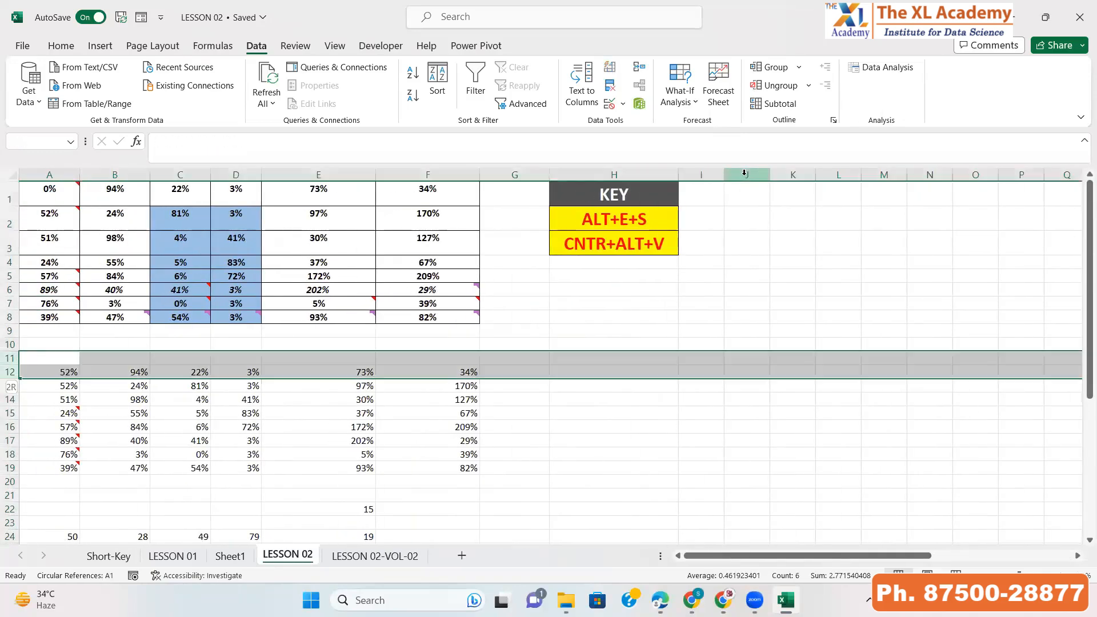
key("ctrl+shift+Down")
key("ctrl+shift+Down")
key("ctrl+shift+Down")
key("ctrl+shift+Down")
key("ctrl+minus")
key("ctrl+Up")
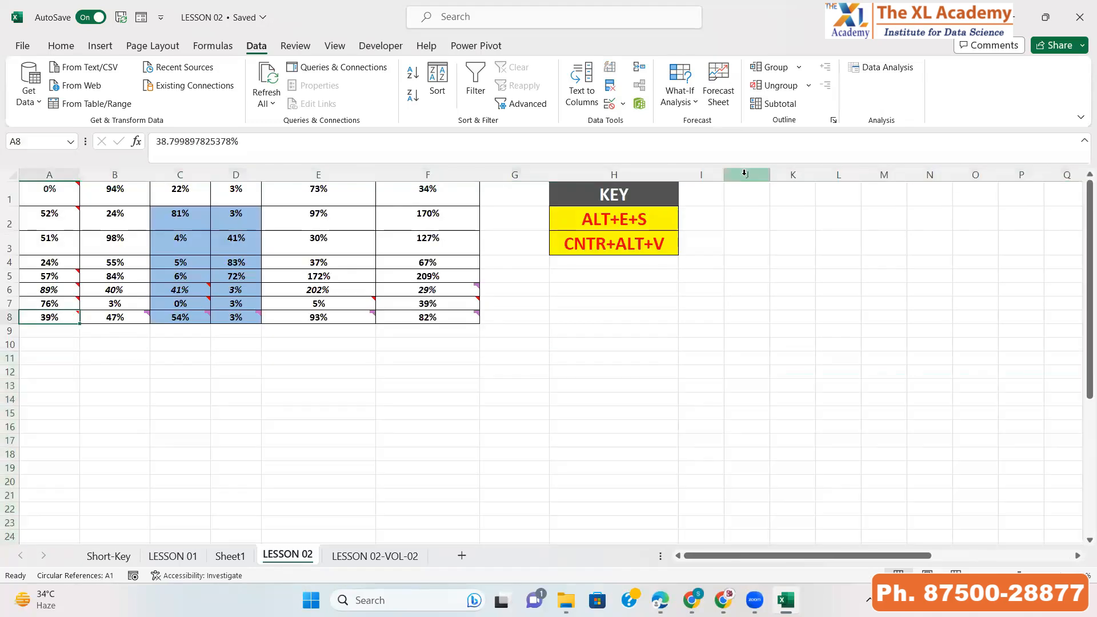
key("ctrl+Up")
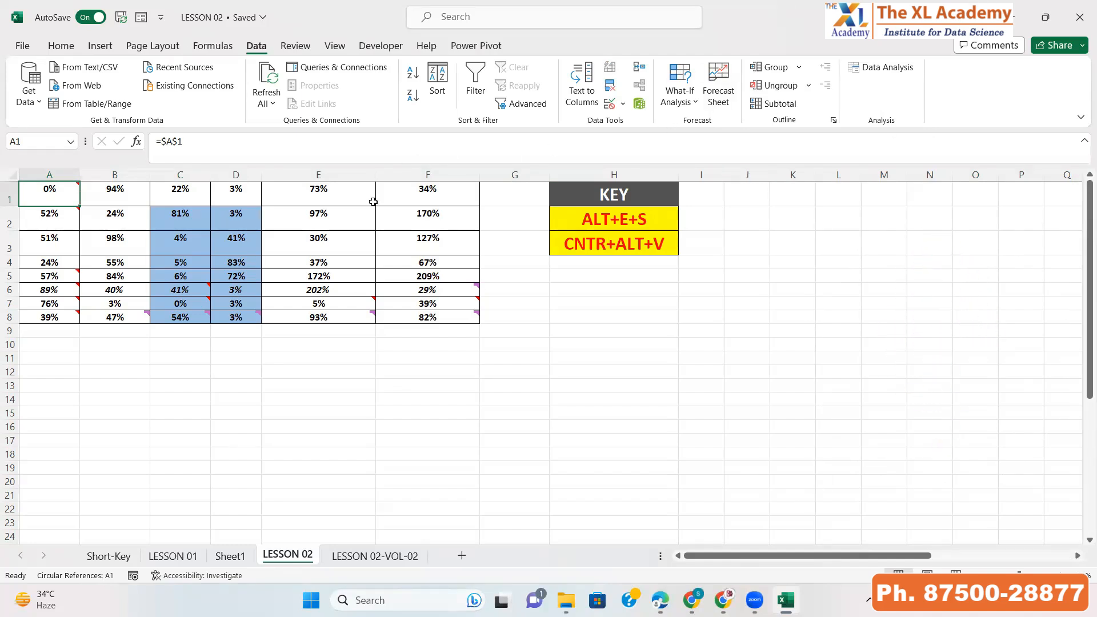
Narrow the widths of columns E and F
left_click_drag(375, 171, 338, 171)
left_click_drag(439, 174, 400, 173)
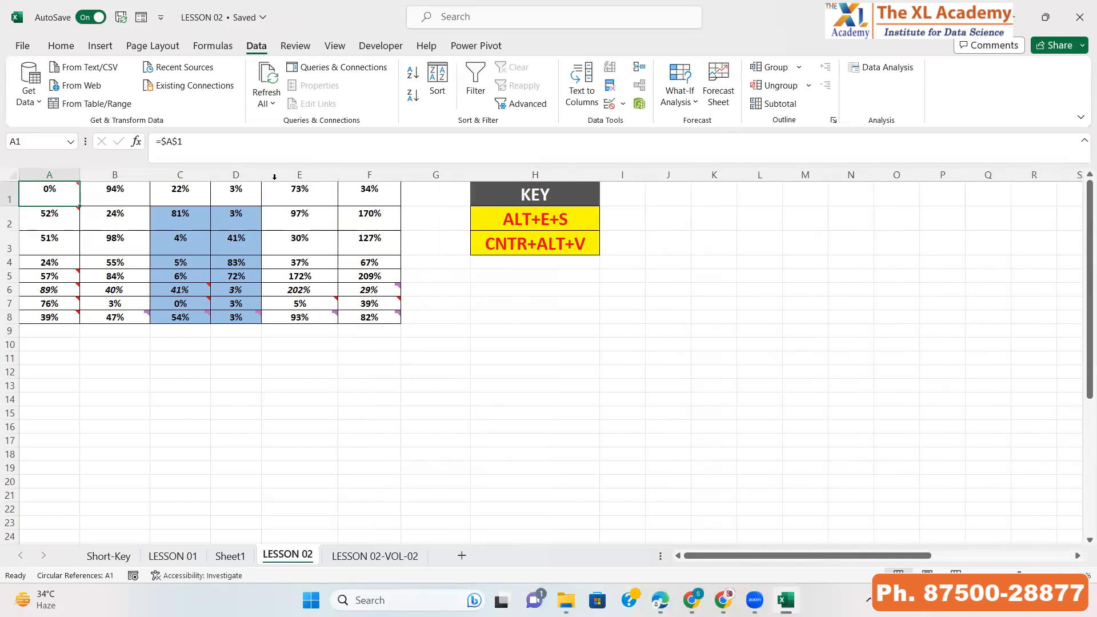
Copy the table A1:F8 and paste it starting at cell J1
left_click(165, 195)
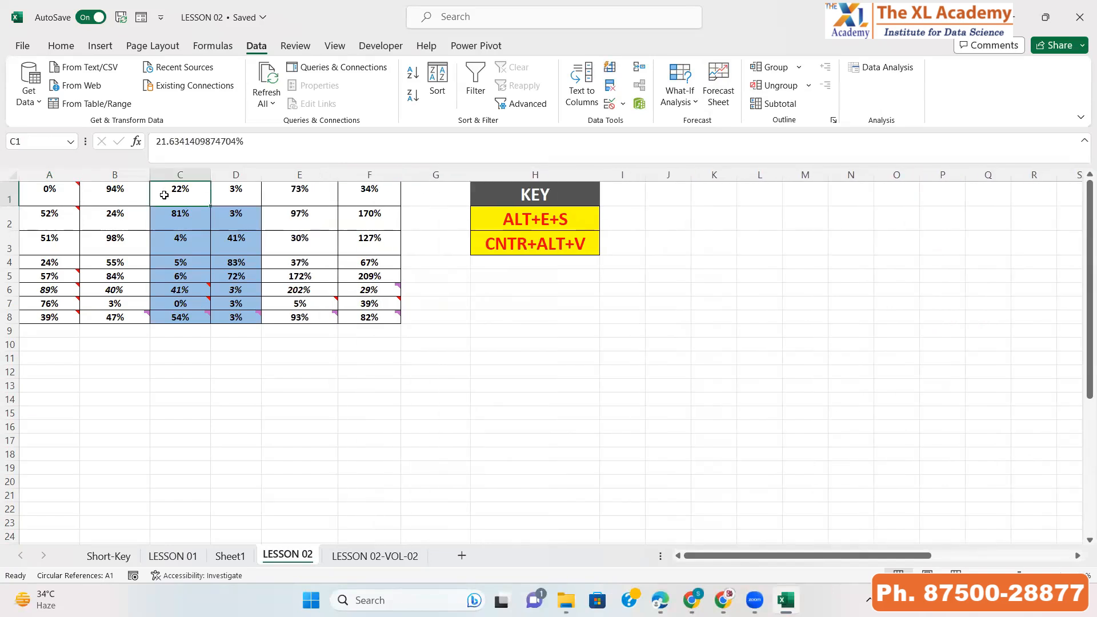
key("ctrl+a")
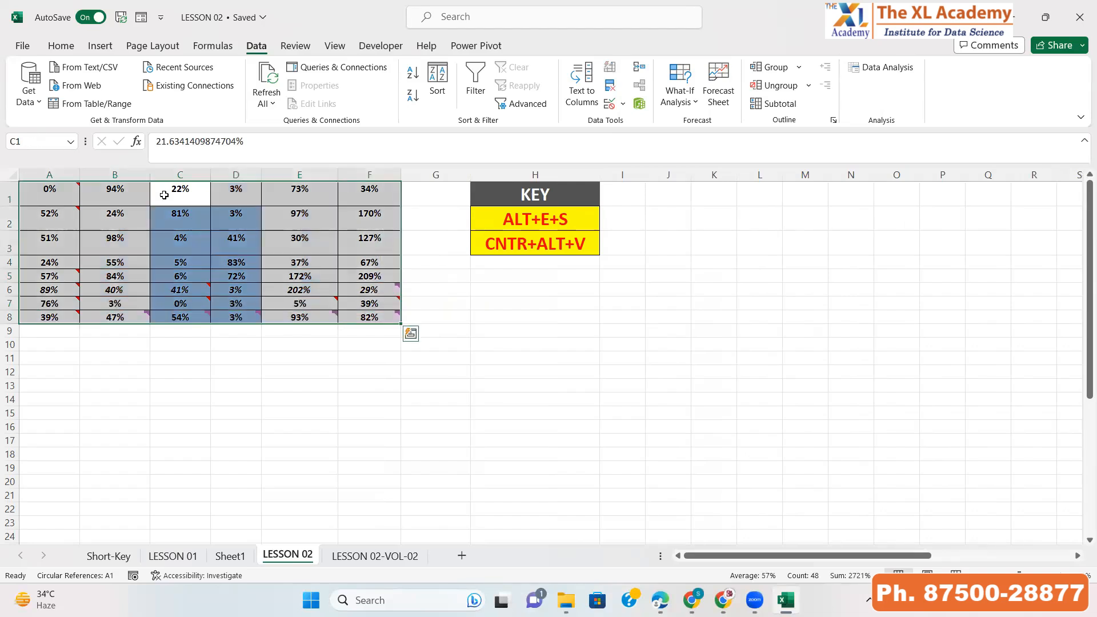
key("ctrl+c")
key("Right")
key("Right")
key("Right")
key("Right")
key("Right")
key("Right")
key("Right")
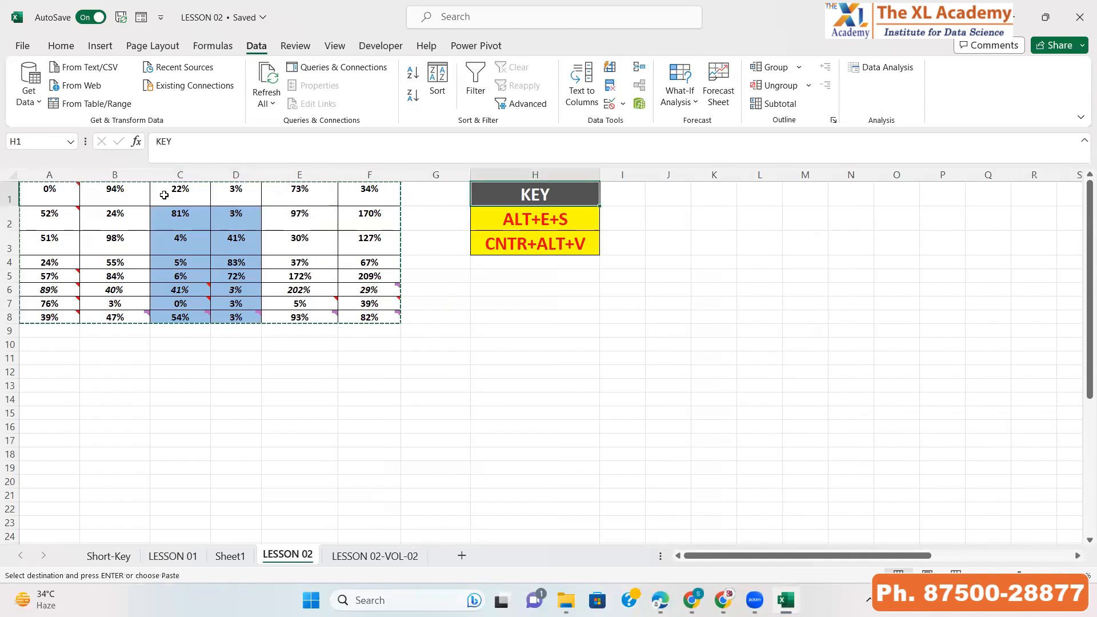
key("ctrl+v")
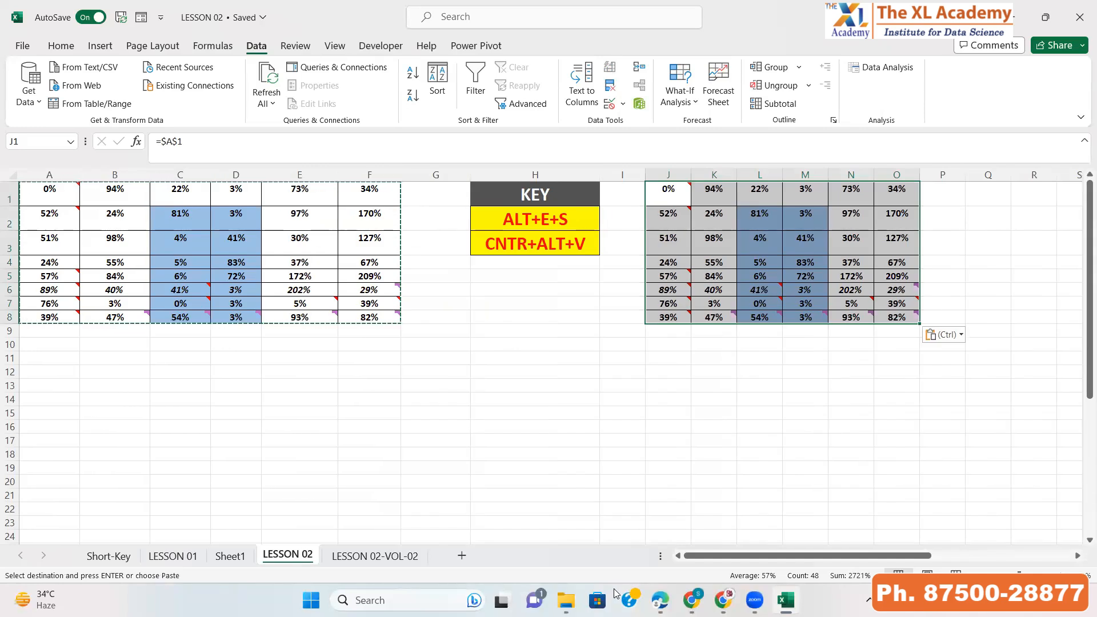
key("Escape")
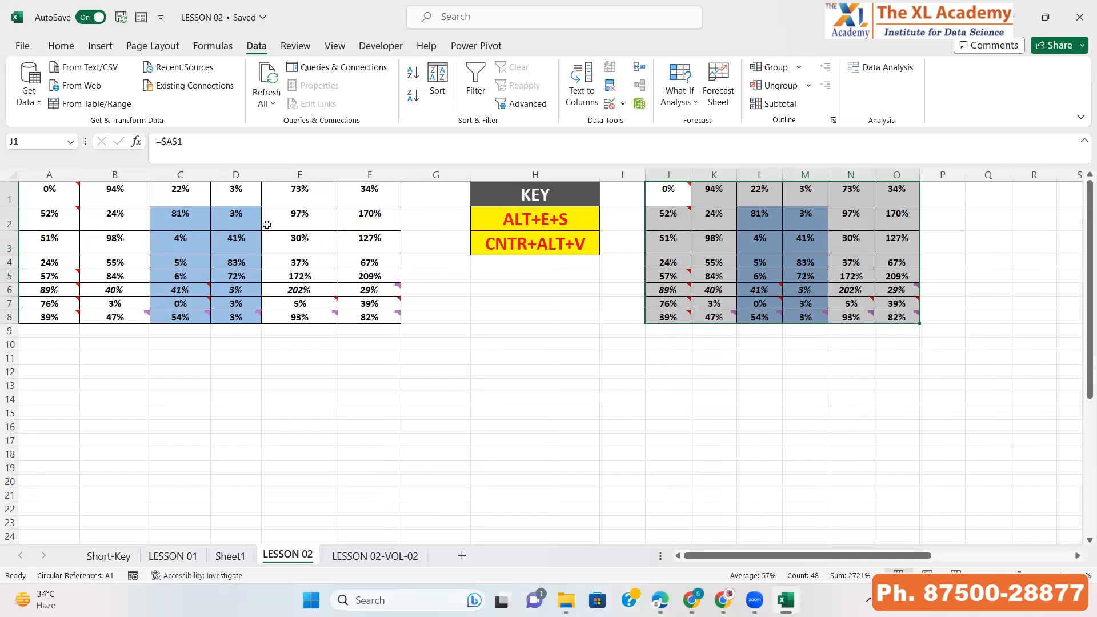
Compare the highlighted cells, notes and comments of the original table with the pasted copy
left_click_drag(176, 216, 234, 303)
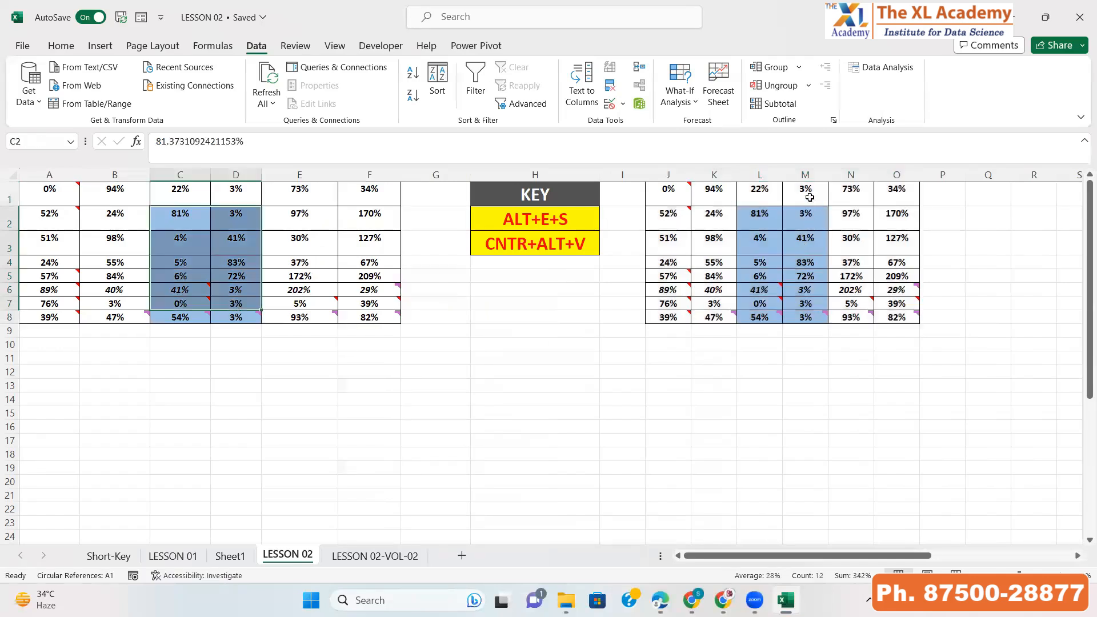
left_click(769, 219)
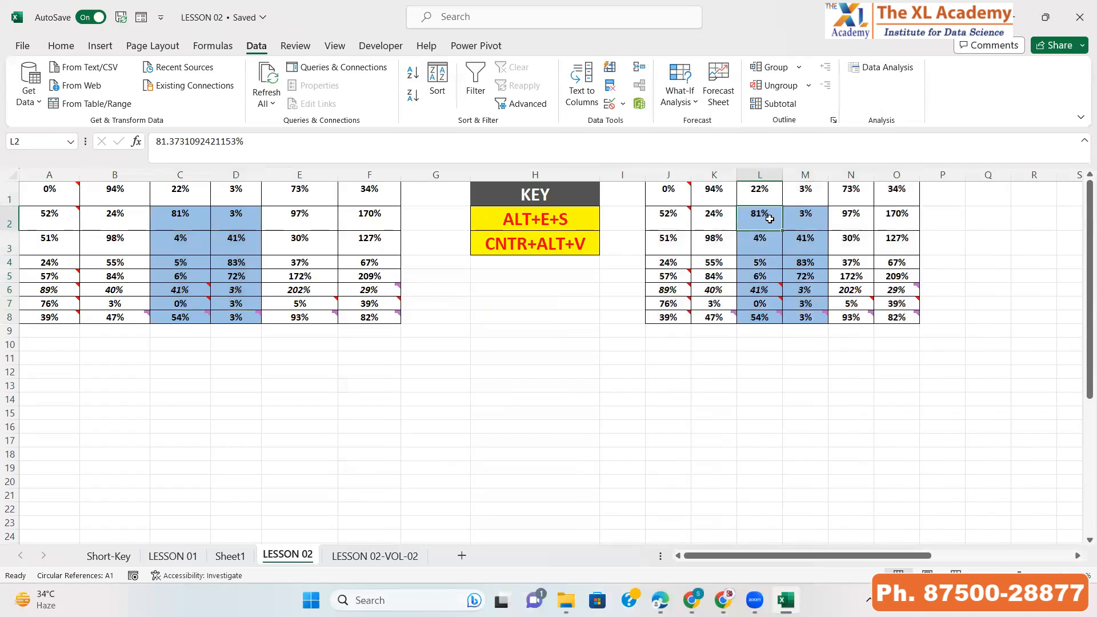
left_click(364, 226)
left_click(365, 252)
left_click(377, 304)
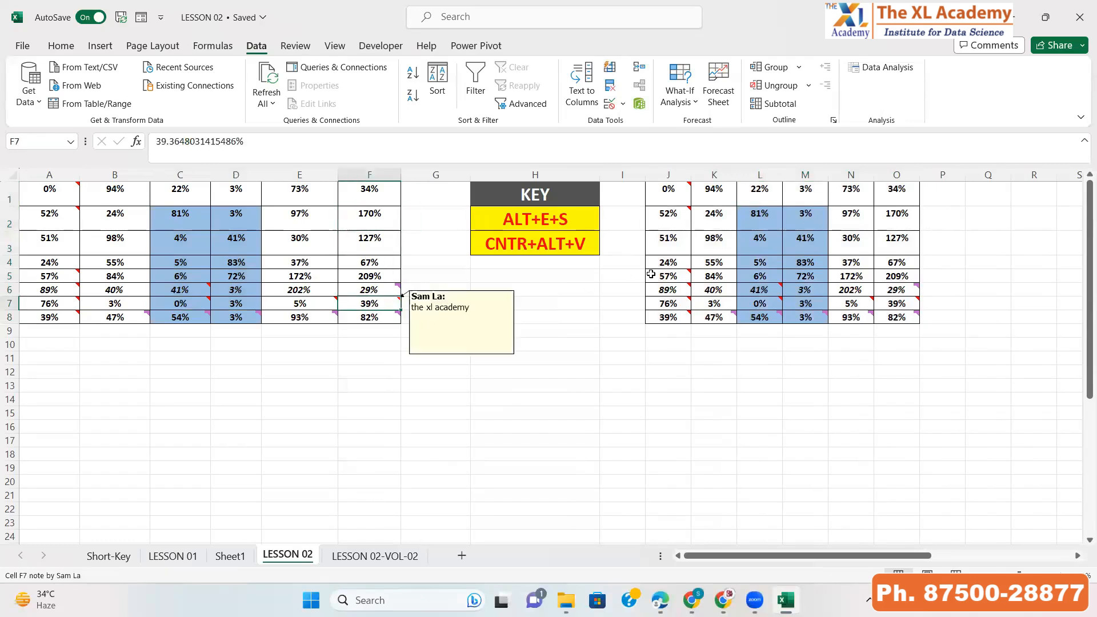
left_click(905, 221)
left_click(901, 246)
left_click(890, 304)
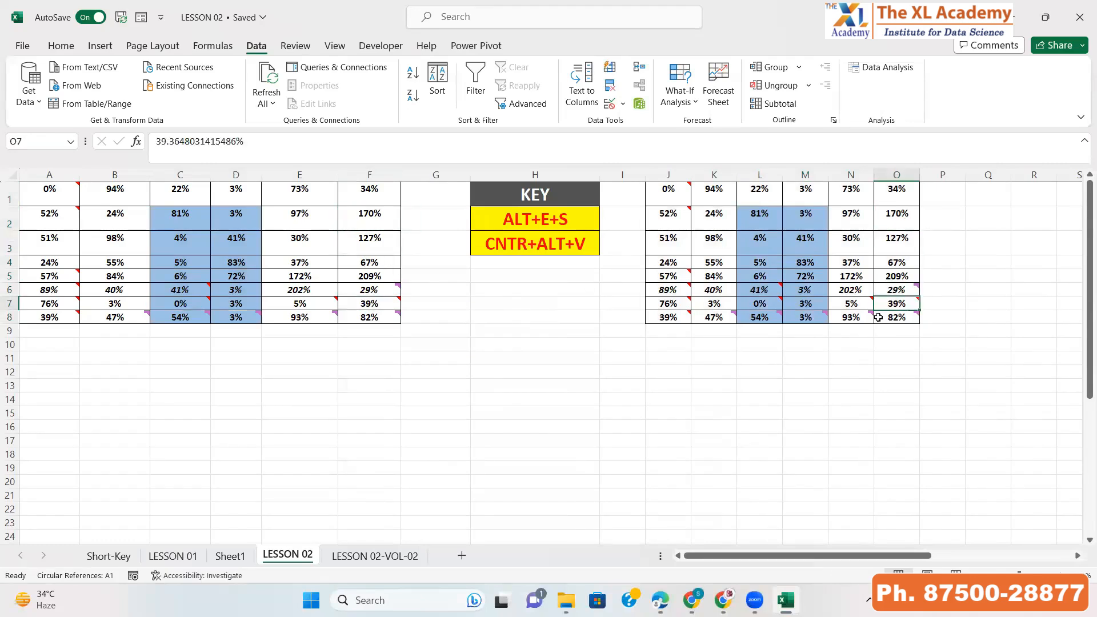
mouse_move(878, 318)
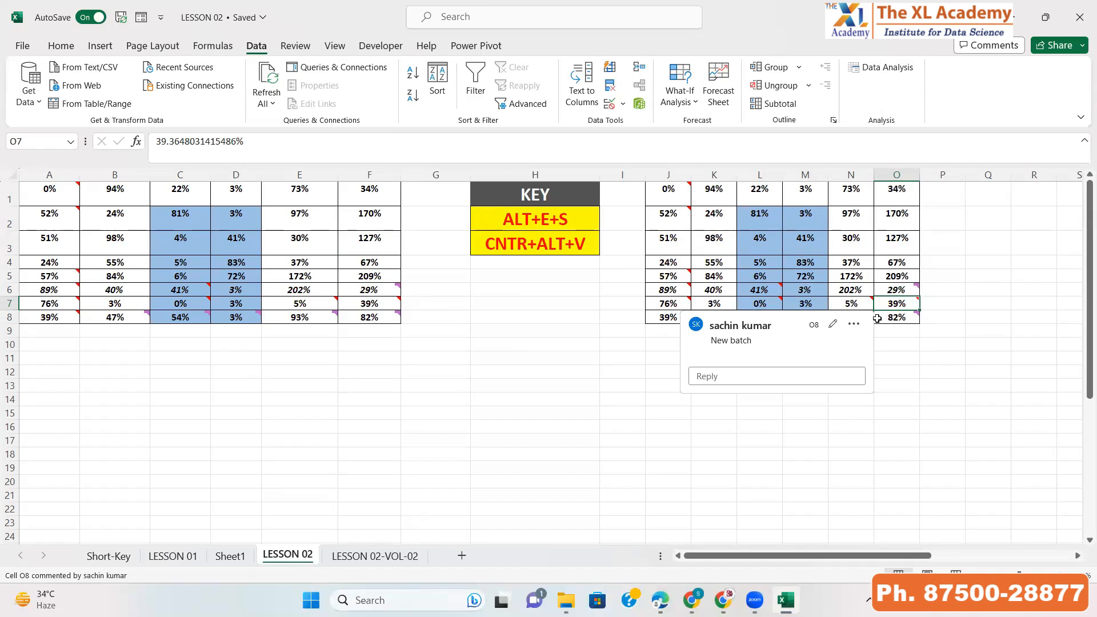
Select and copy the whole A1:F8 table again
key("Left")
key("Left")
key("Left")
key("Left")
key("Left")
key("Left")
key("Left")
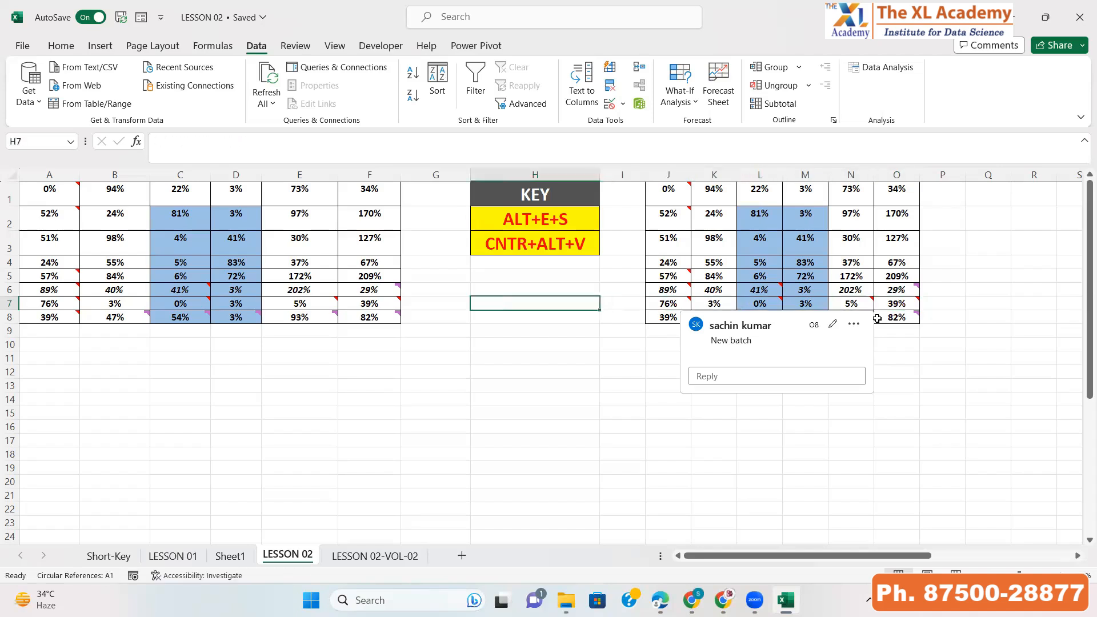
key("Left")
key("Left")
key("Left")
key("ctrl+Up")
key("ctrl+Left")
key("ctrl+a")
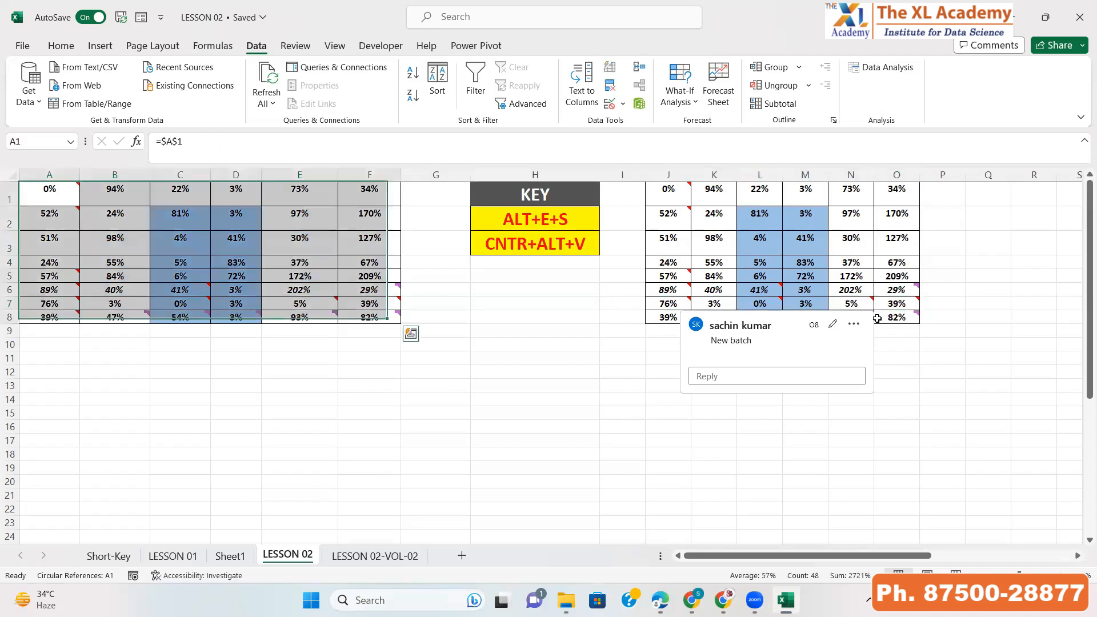
key("ctrl+c")
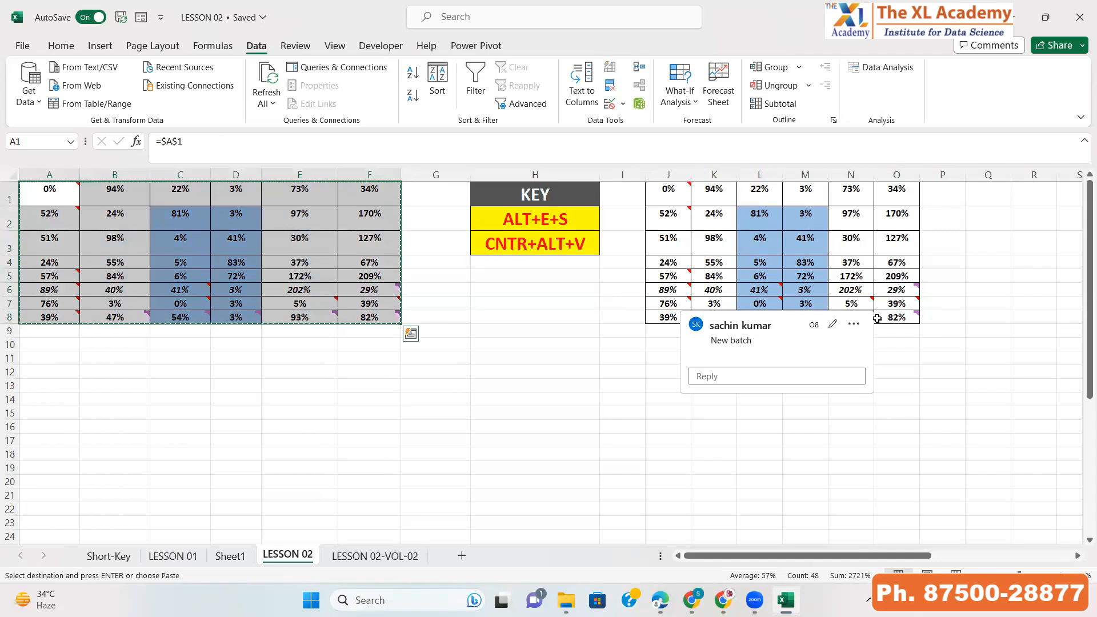
Paste Special the copied table into Q1 using the Values option
key("Right")
key("ctrl+Right")
key("ctrl+Right")
key("ctrl+Right")
key("ctrl+Right")
key("Right")
key("Right")
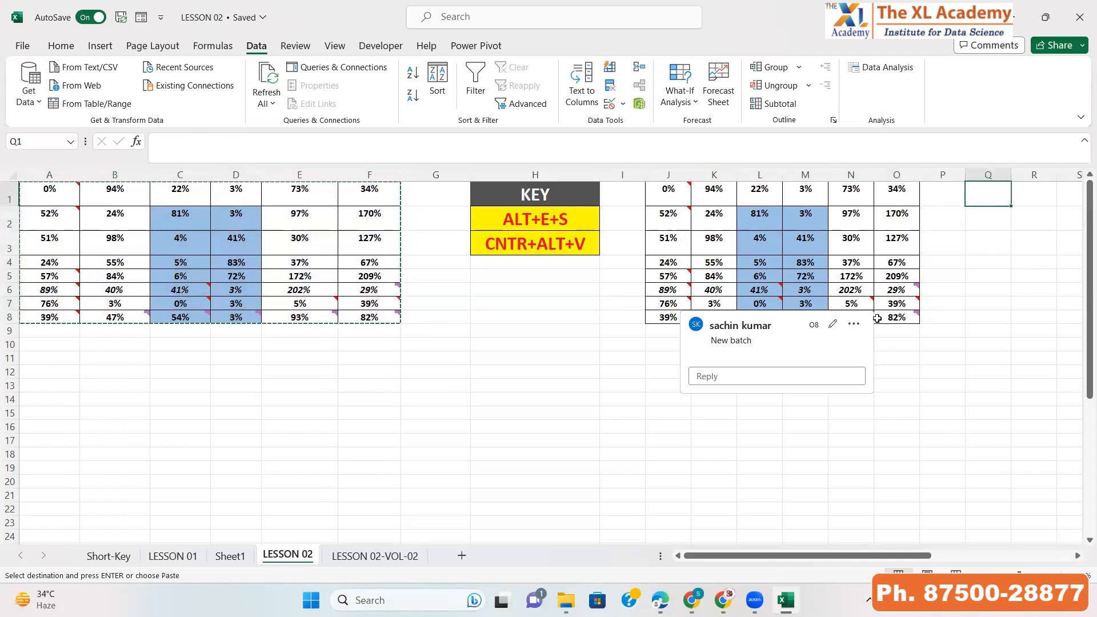
key("alt+e")
key("s")
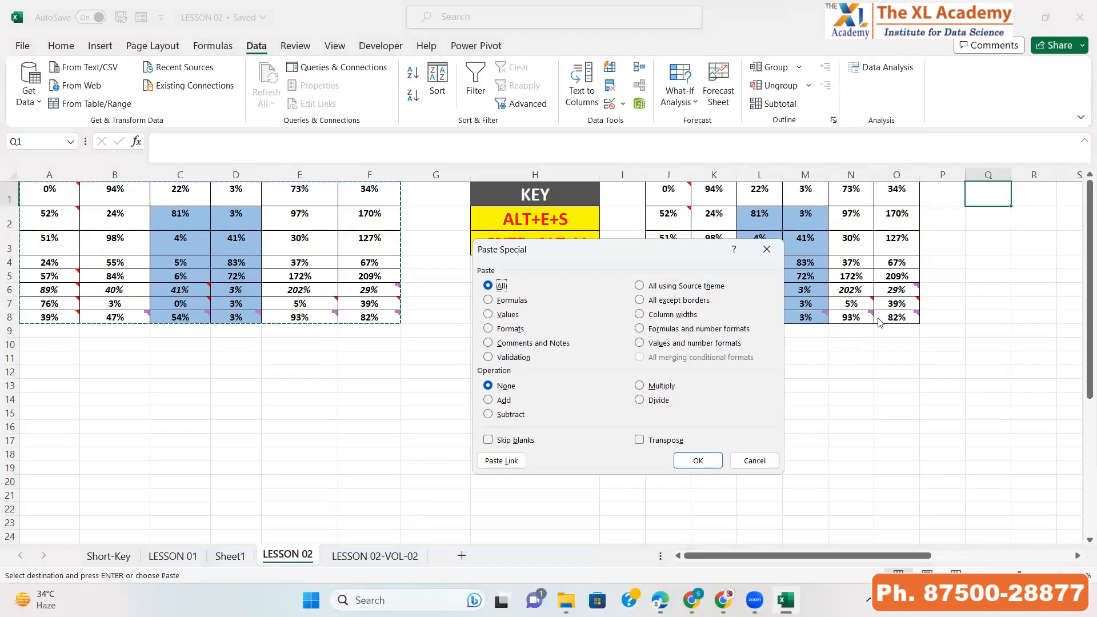
left_click_drag(578, 250, 527, 318)
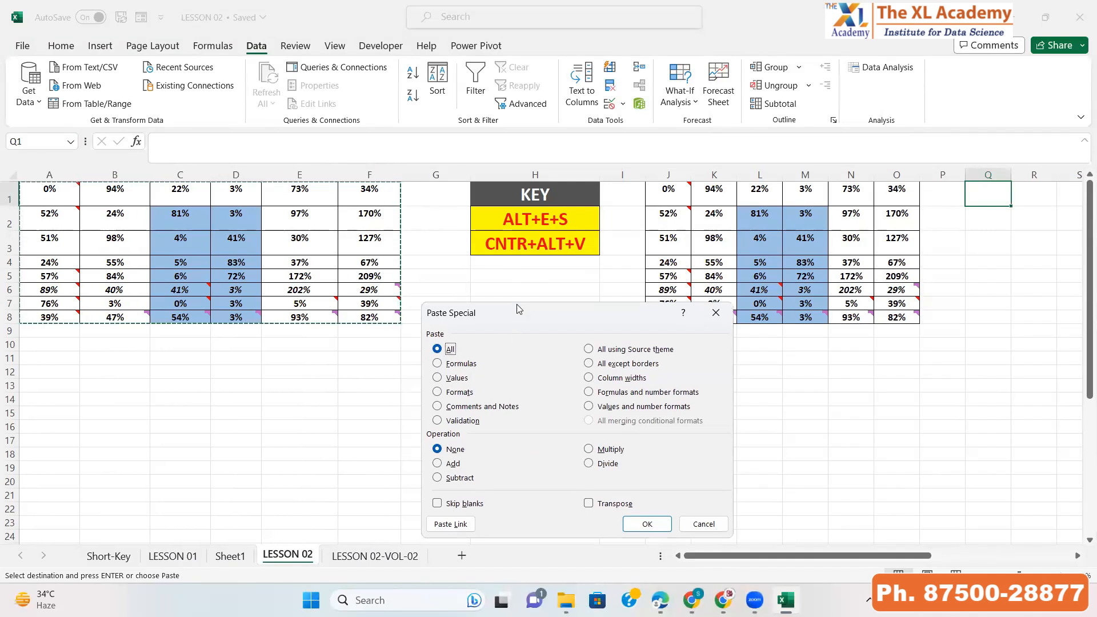
left_click_drag(510, 318, 508, 247)
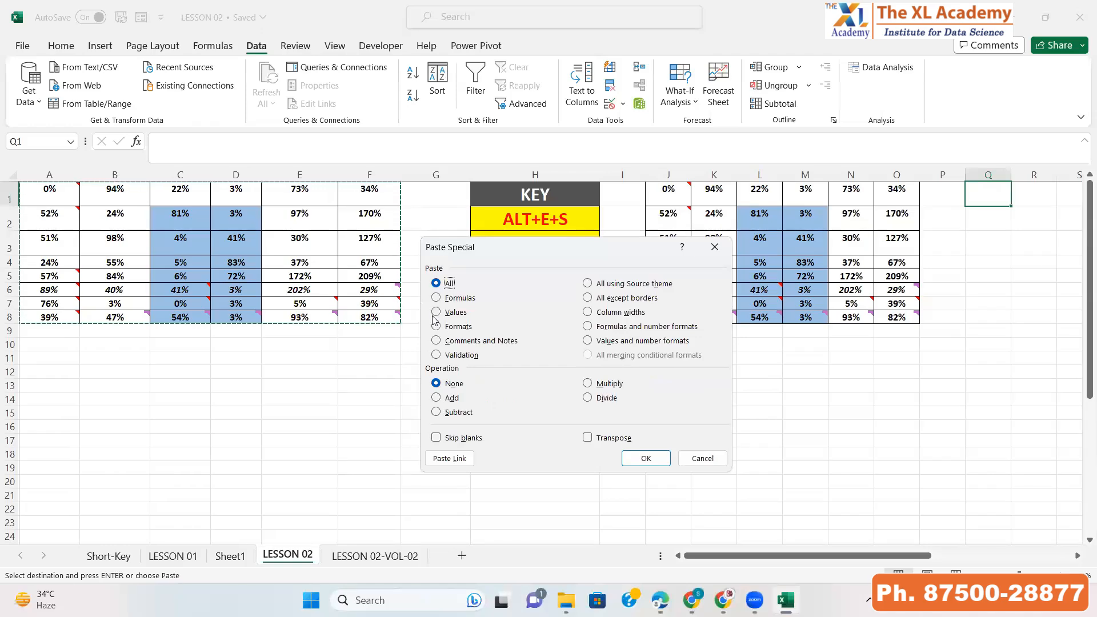
left_click(437, 313)
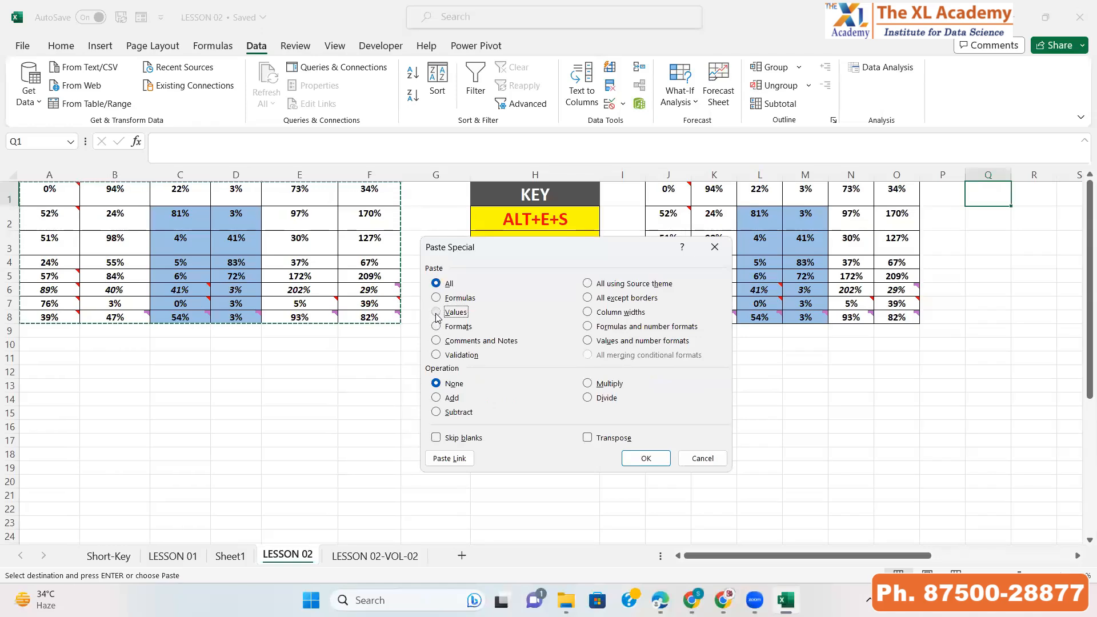
left_click(651, 463)
Examine the values pasted in Q1:V8
key("Right")
key("Right")
key("Right")
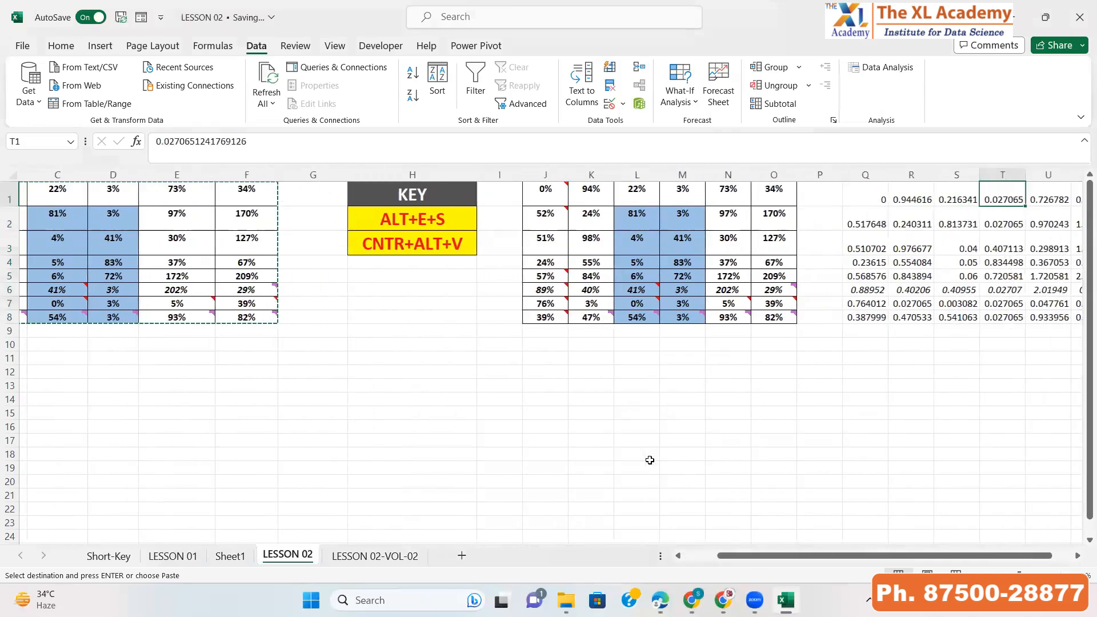
key("Right")
key("Right")
key("Right")
key("Left")
key("Left")
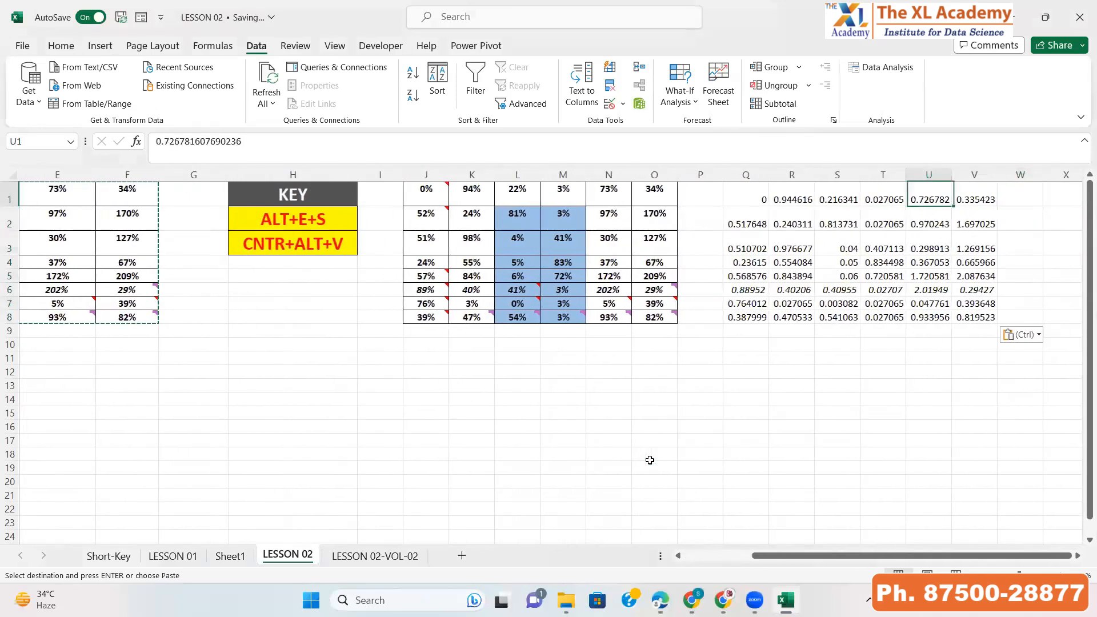
key("Left")
key("Left")
key("Left")
key("Left")
key("ctrl+shift+Right")
key("ctrl+shift+Down")
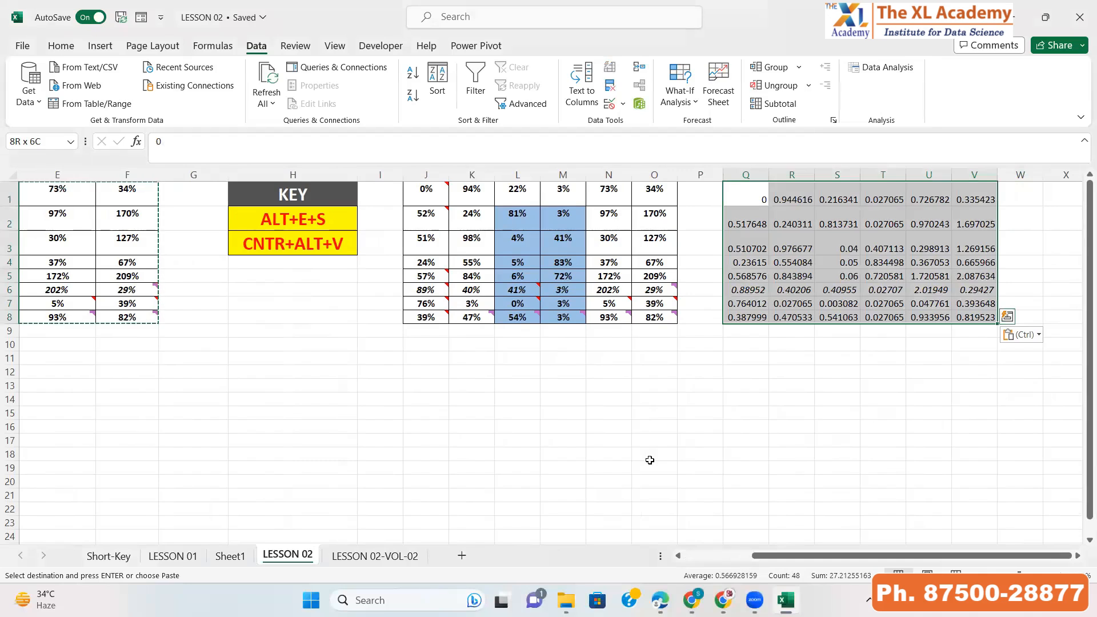
Inspect individual cells of the pasted values and the formulas in the J:O copy
key("Right")
key("Right")
key("Right")
key("Right")
key("Down")
key("Down")
key("Right")
key("Up")
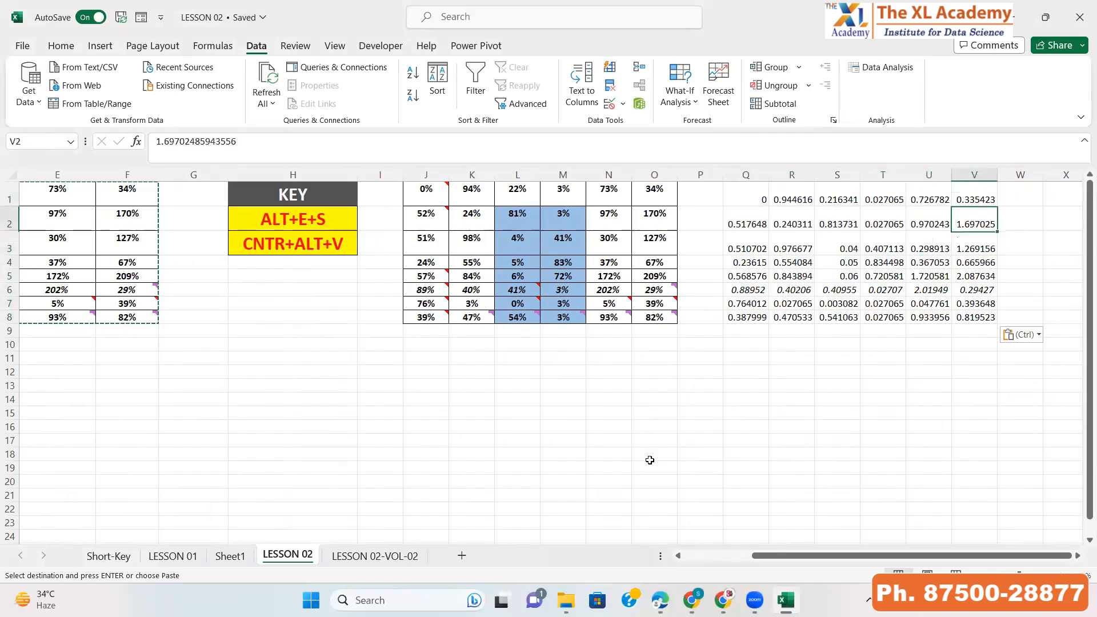
key("Down")
key("Down")
key("Left")
key("Left")
key("Left")
key("Left")
key("Left")
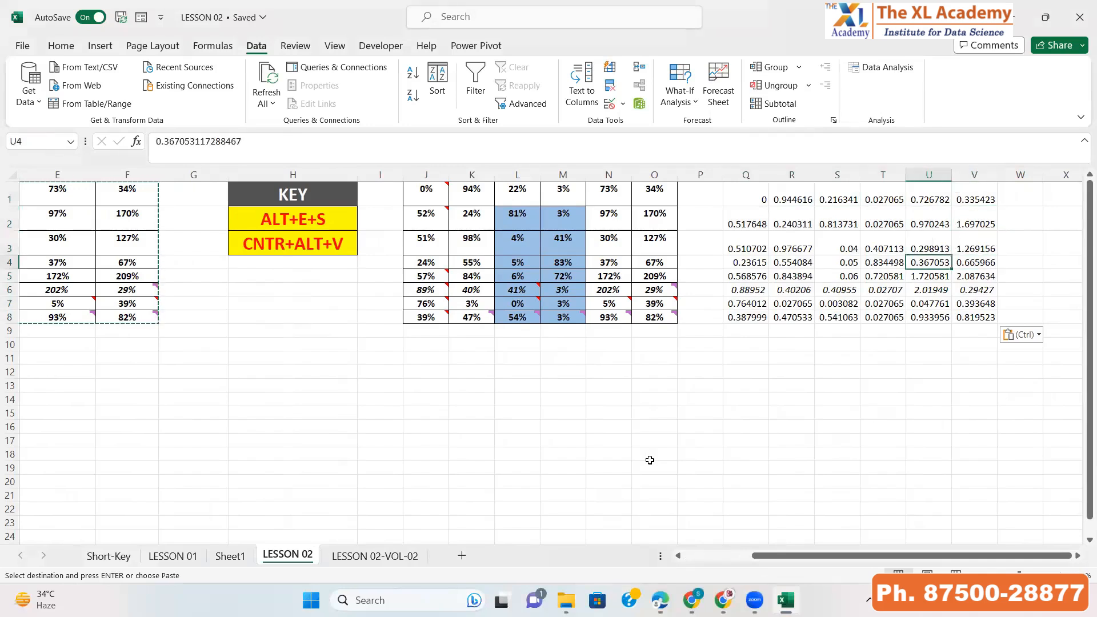
key("ctrl+Left")
key("ctrl+Left")
key("ctrl+Left")
key("ctrl+Left")
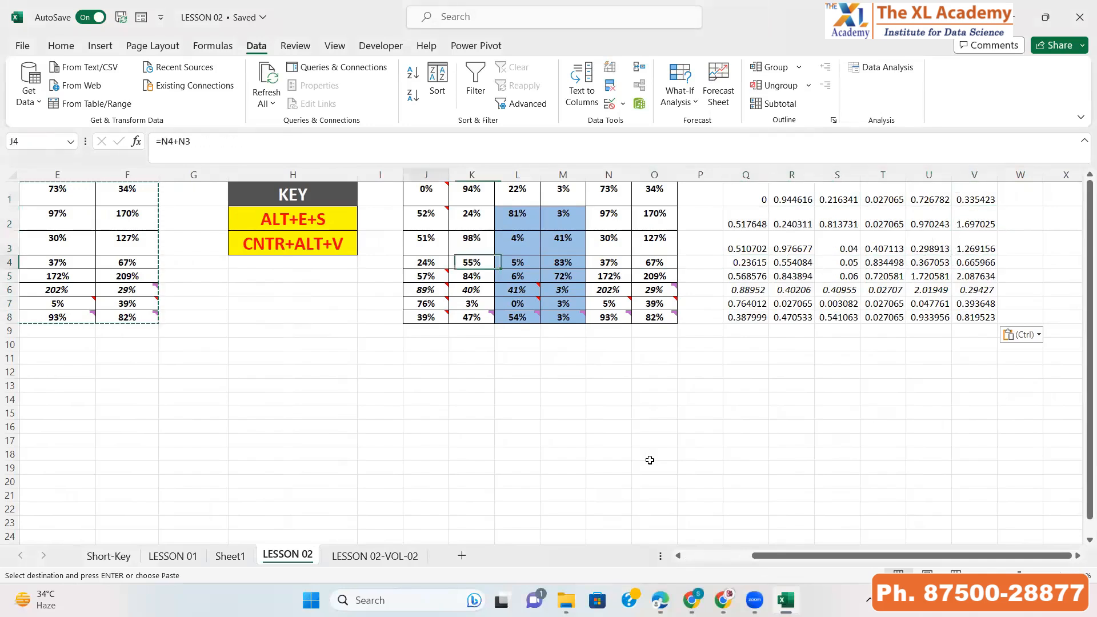
Copy the A1:F8 table once more
key("ctrl+Up")
key("ctrl+shift+Down")
key("ctrl+shift+Right")
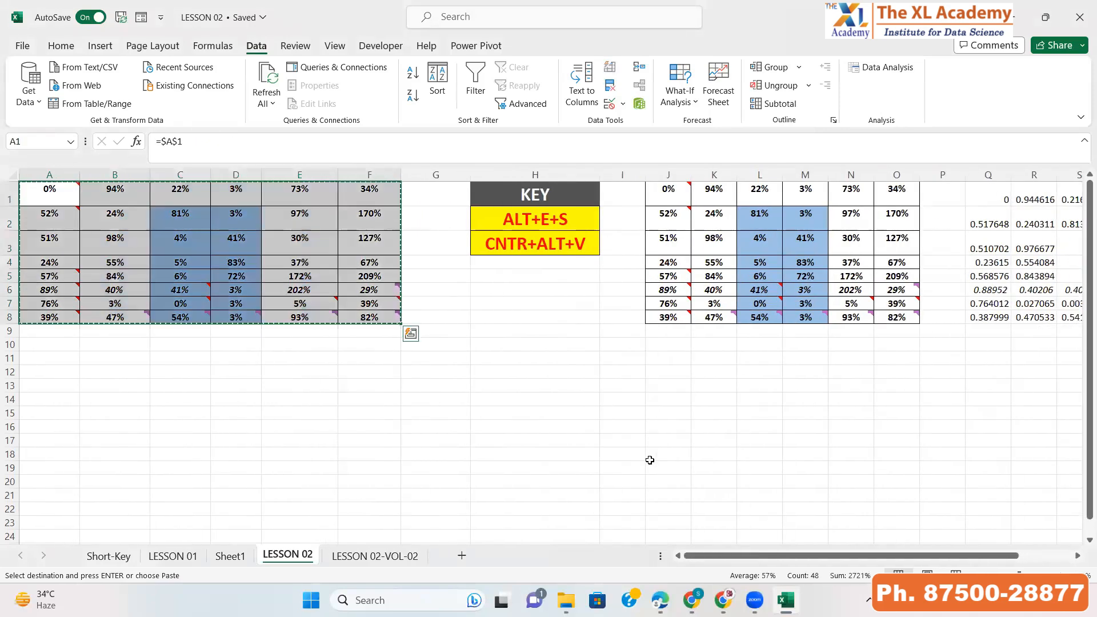
key("ctrl+c")
key("Right")
key("Right")
key("Right")
key("Right")
key("Right")
key("Right")
key("Right")
key("Right")
key("Right")
key("Right")
key("Right")
key("Right")
key("Right")
key("Right")
key("Right")
key("Right")
key("Right")
key("Right")
key("Right")
key("Right")
key("Right")
key("Right")
key("Right")
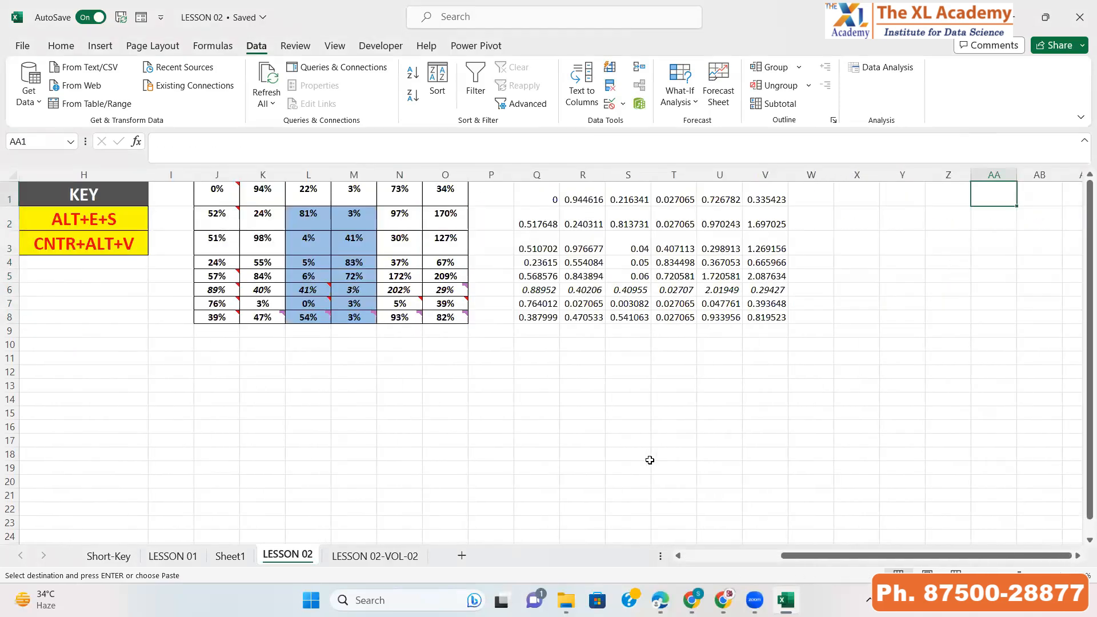
key("Left")
key("Left")
key("alt+e")
key("d")
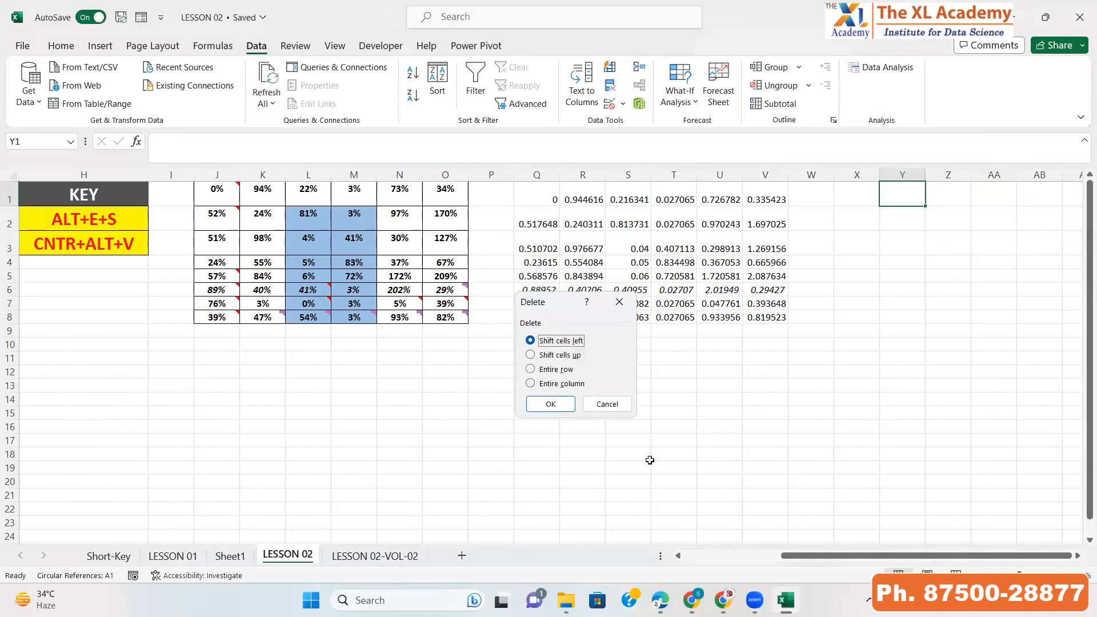
key("Escape")
key("Left")
key("Left")
key("Left")
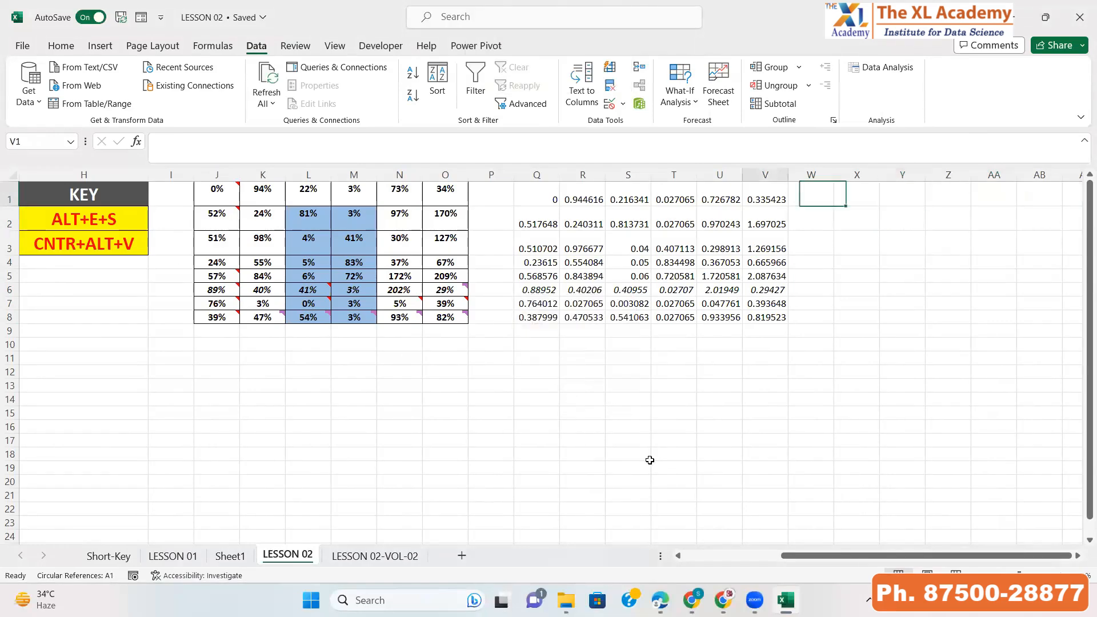
Paste Special the copied table into Y1 using the Formulas option
key("Home")
key("Right")
key("Right")
key("Right")
key("Right")
key("Right")
key("Right")
key("Right")
key("Right")
key("Right")
key("Right")
key("Right")
key("Right")
key("Right")
key("Right")
key("Right")
key("Right")
key("Right")
key("Right")
key("Right")
key("Right")
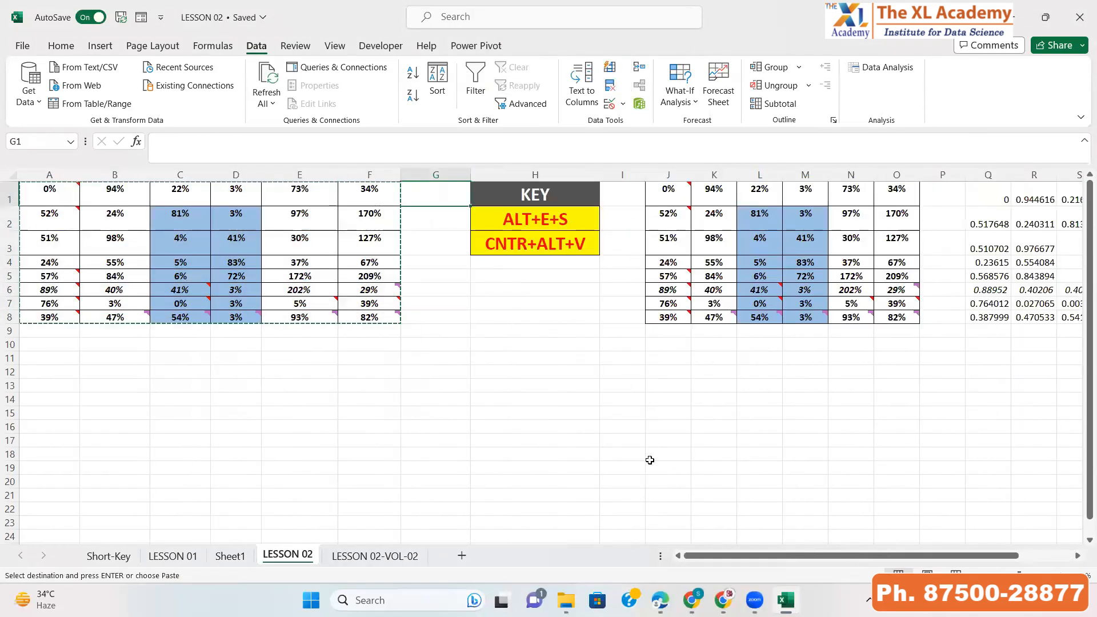
scroll(650, 460, "right", 1)
key("alt+e")
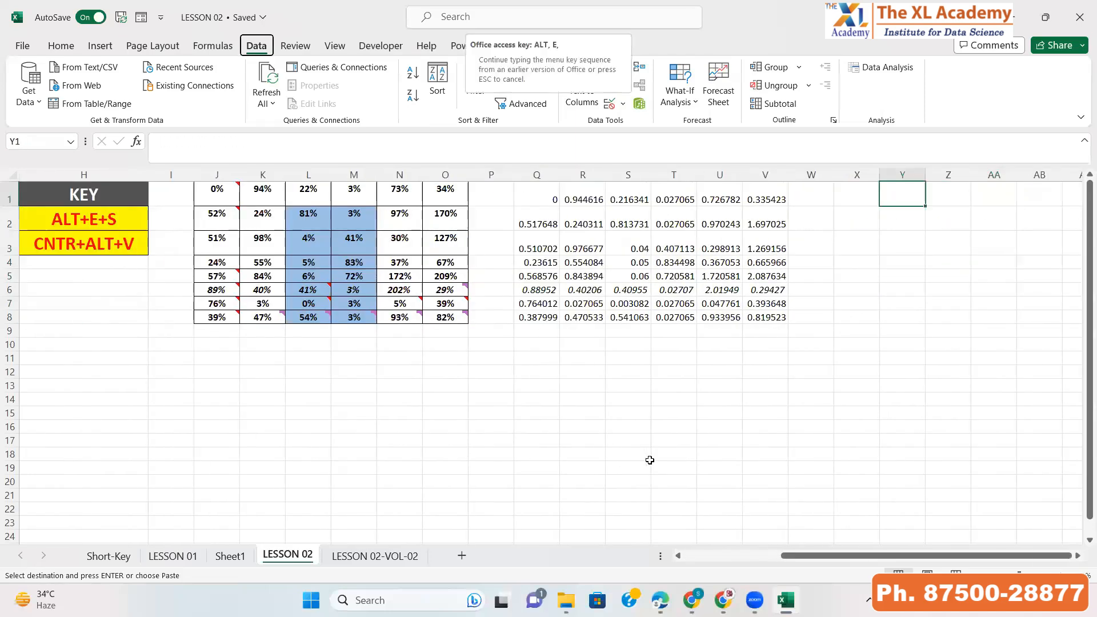
key("s")
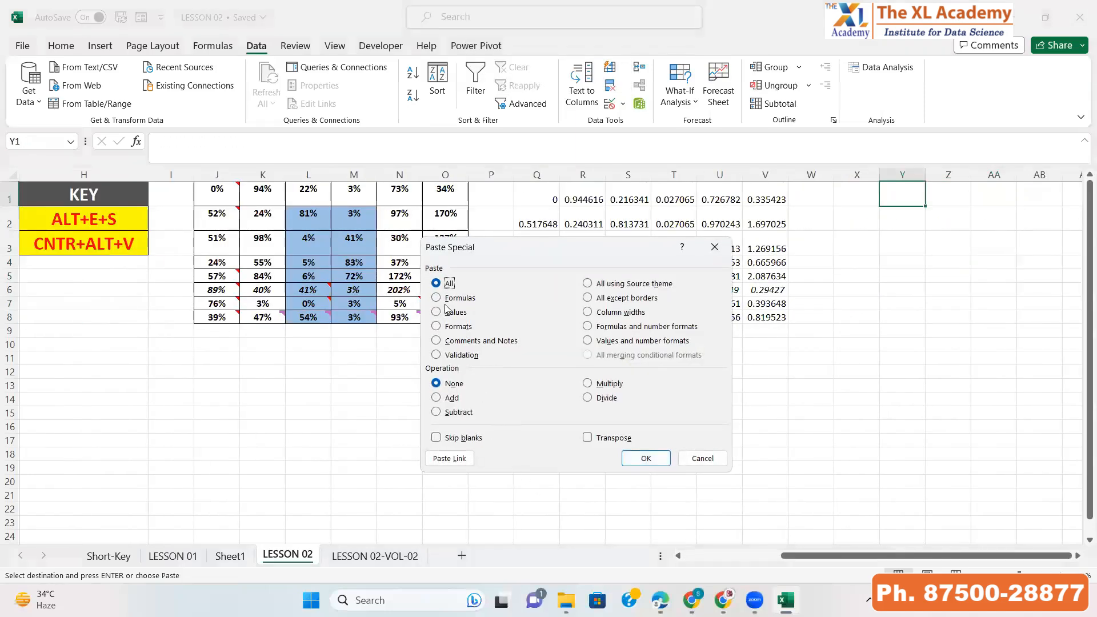
left_click(451, 299)
left_click(634, 459)
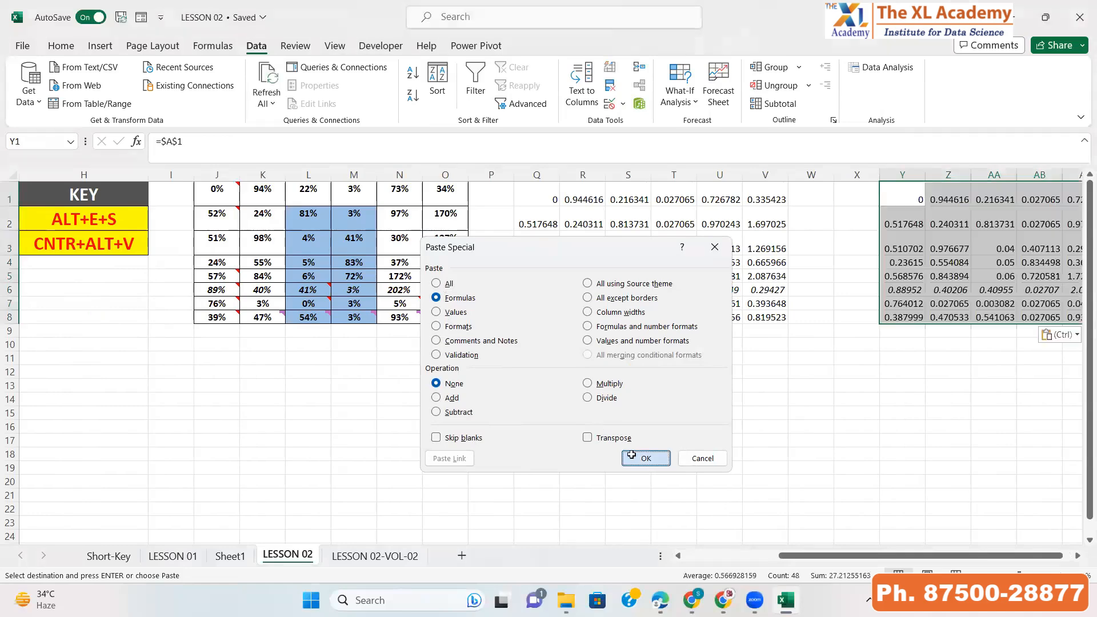
Inspect the formulas in the Y1:AD8 paste and compare them with the values in Q:V
key("Right")
key("Right")
key("Right")
key("Right")
key("Right")
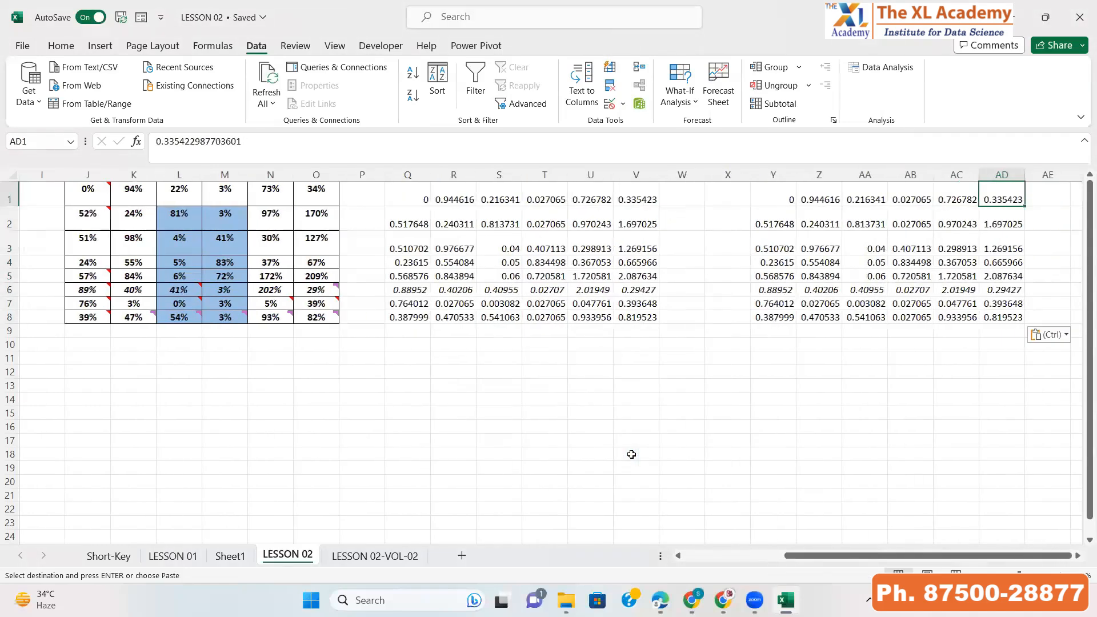
key("Left")
key("Left")
key("Left")
key("Left")
key("Left")
key("Left")
key("Left")
key("Left")
key("Right")
key("Right")
key("Right")
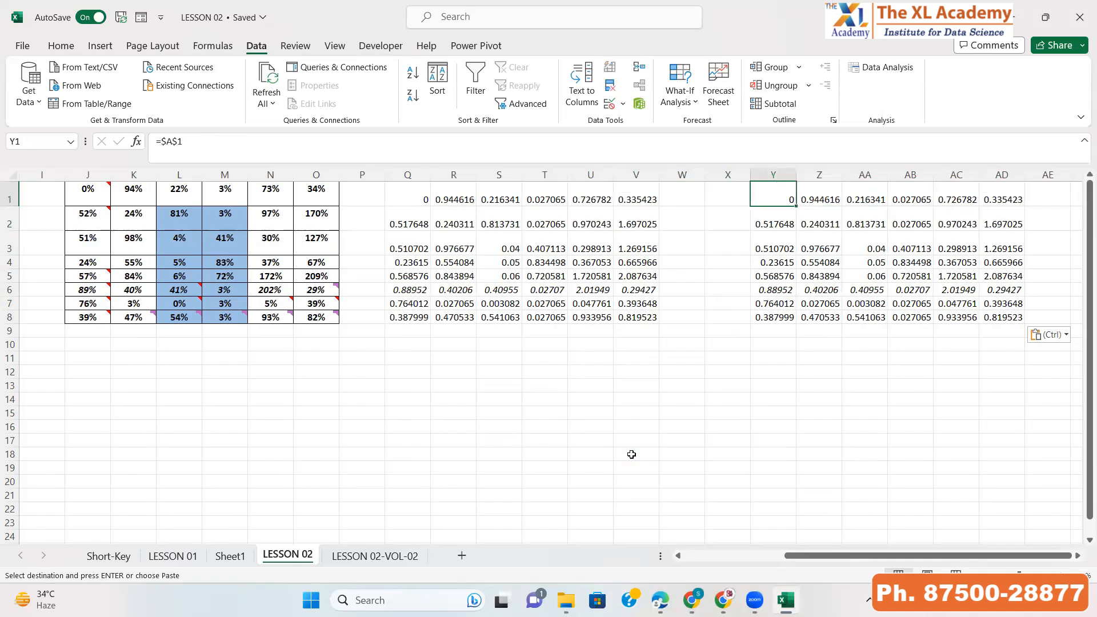
key("Right")
key("Right")
key("Right")
key("Right")
key("Right")
key("Down")
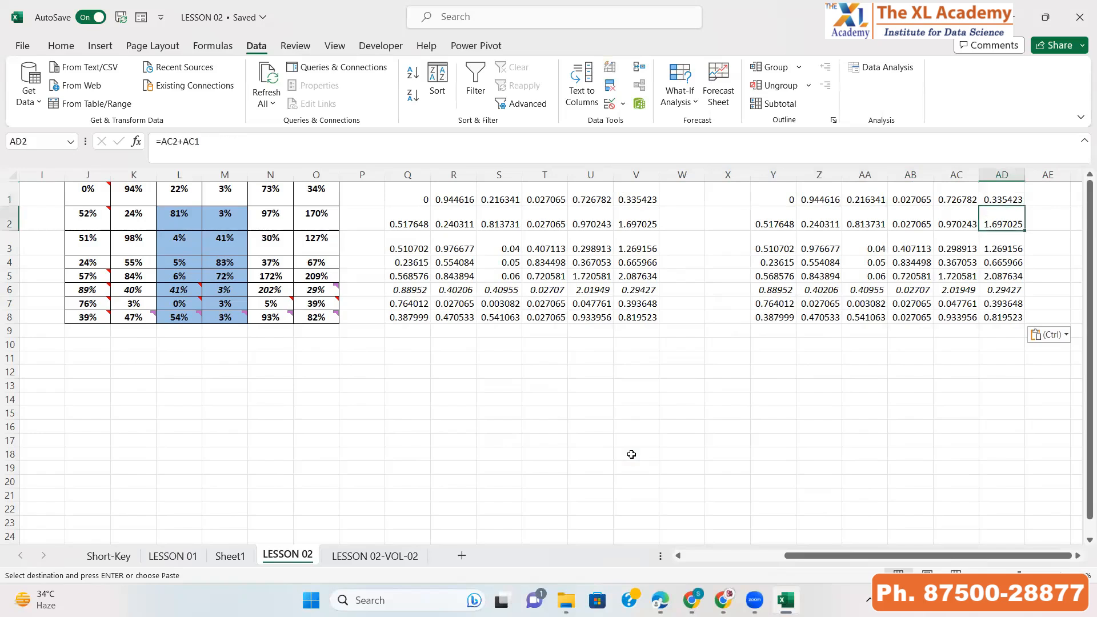
double_click(993, 216)
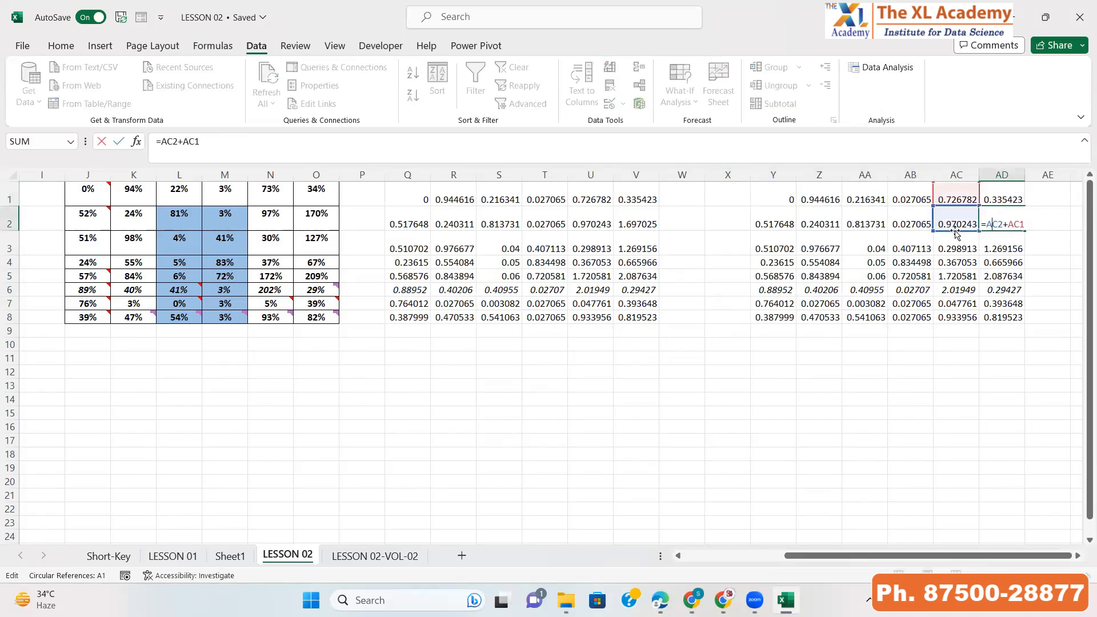
key("Escape")
key("Left")
key("Left")
key("Left")
key("Left")
key("Left")
key("Left")
key("Left")
key("Left")
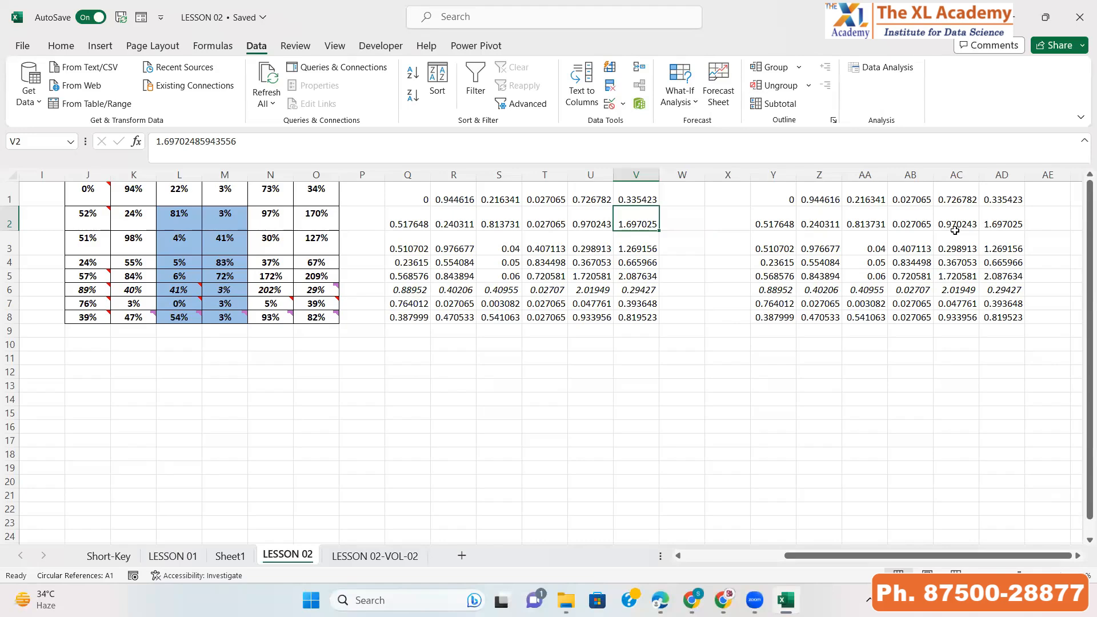
key("Up")
key("ctrl+Left")
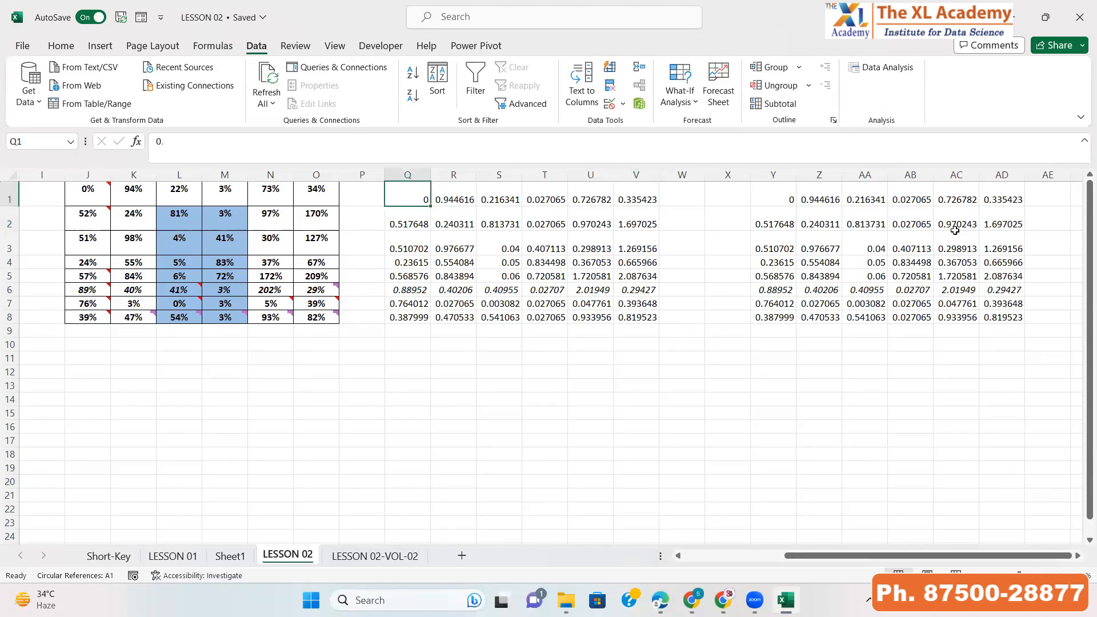
Copy the A1:F8 table and Paste Special only its Formats into AG1
key("ctrl+Home")
key("ctrl+a")
key("ctrl+c")
key("Right")
key("Right")
key("Right")
key("Right")
key("Right")
key("Right")
key("Right")
key("Right")
key("Right")
key("Right")
key("Right")
key("Right")
key("Right")
key("Right")
key("Right")
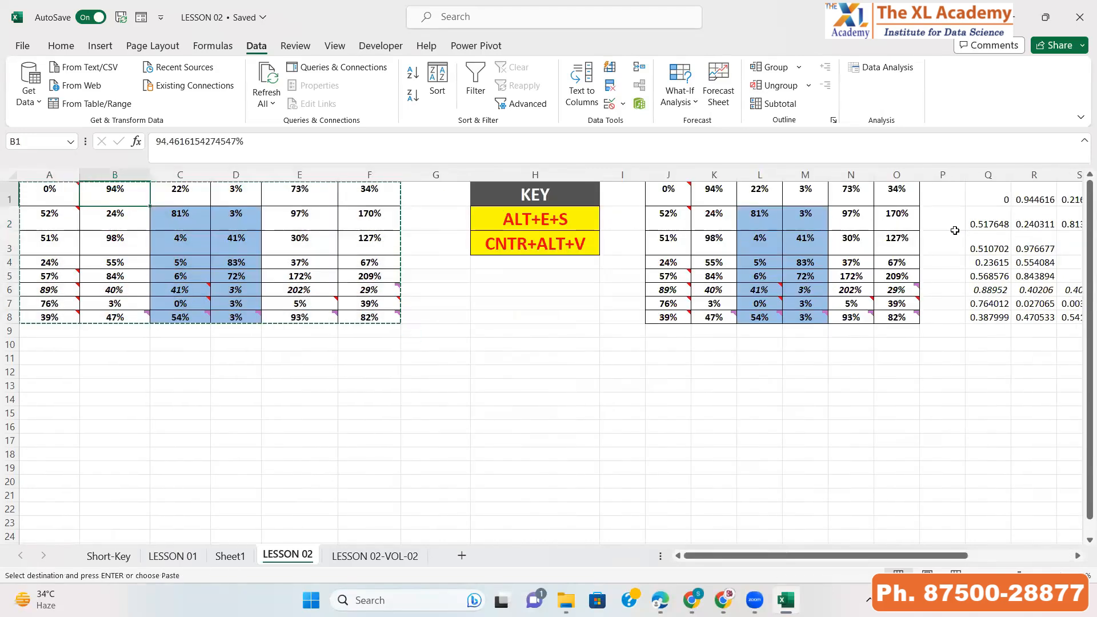
key("Right")
key("Right")
key("Right")
key("Right")
key("Right")
key("Right")
key("Right")
key("Right")
key("Right")
key("Right")
key("Right")
key("Right")
key("Right")
key("Right")
key("Right")
key("Right")
key("Right")
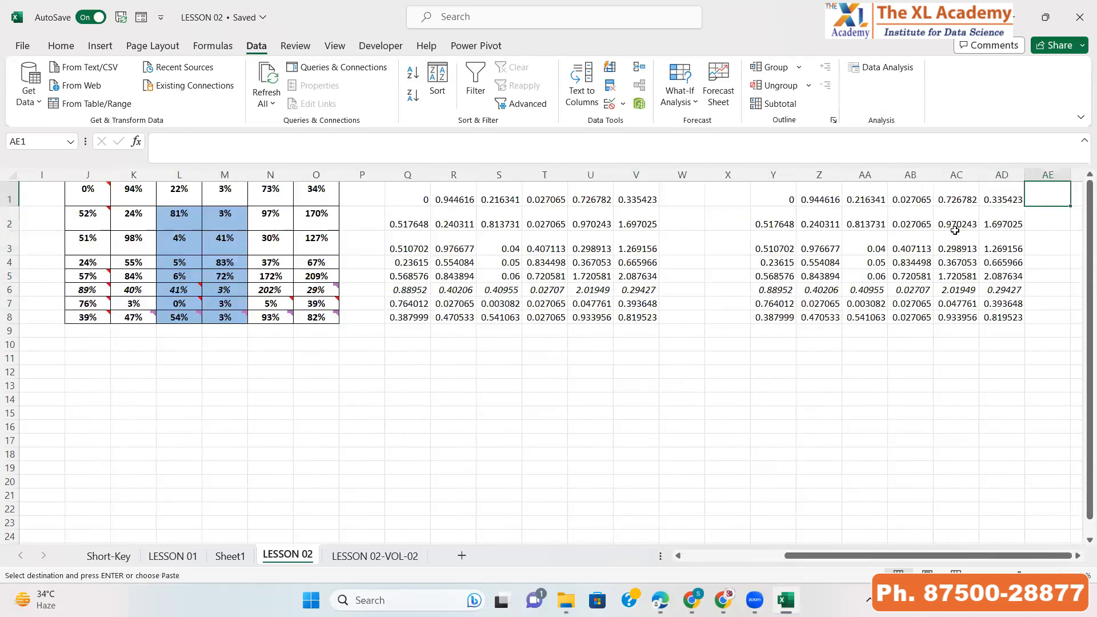
key("ctrl+alt+v")
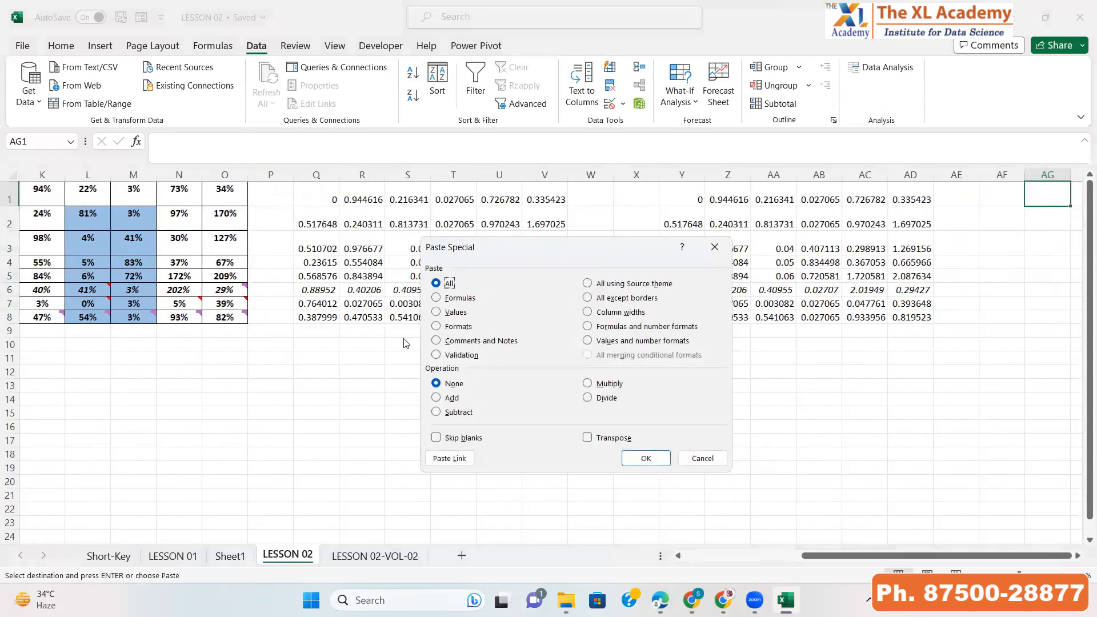
left_click(437, 328)
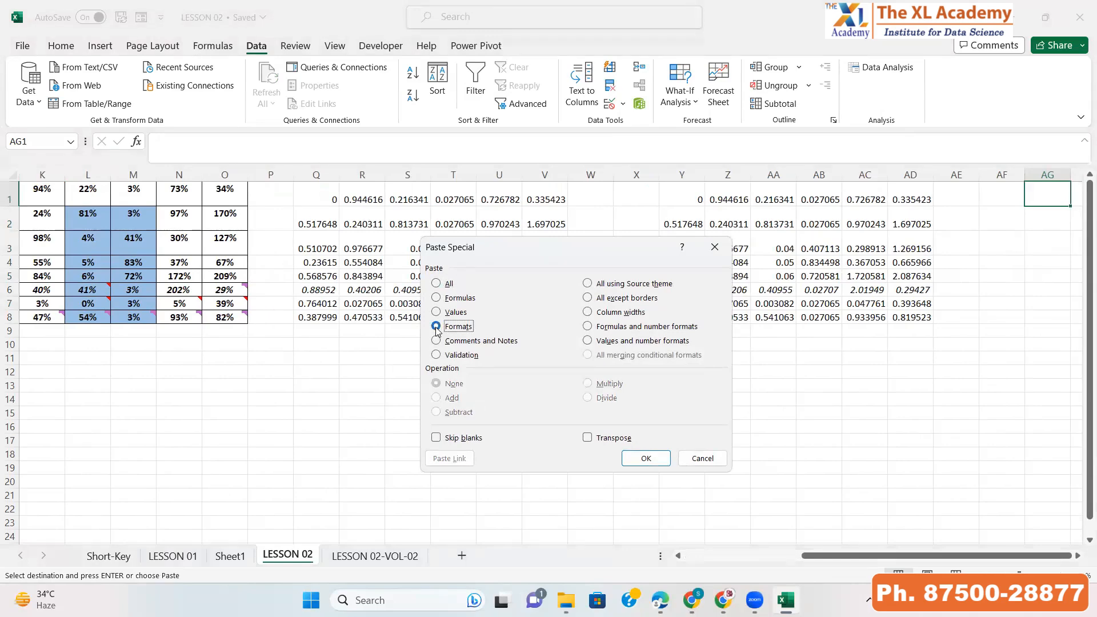
key("Return")
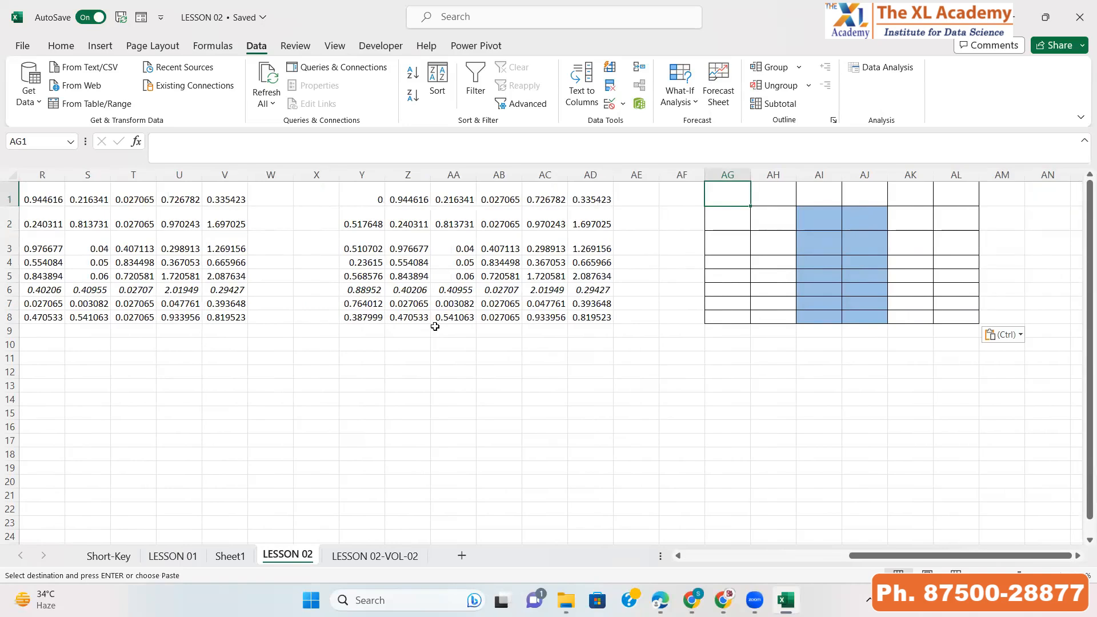
left_click(628, 567)
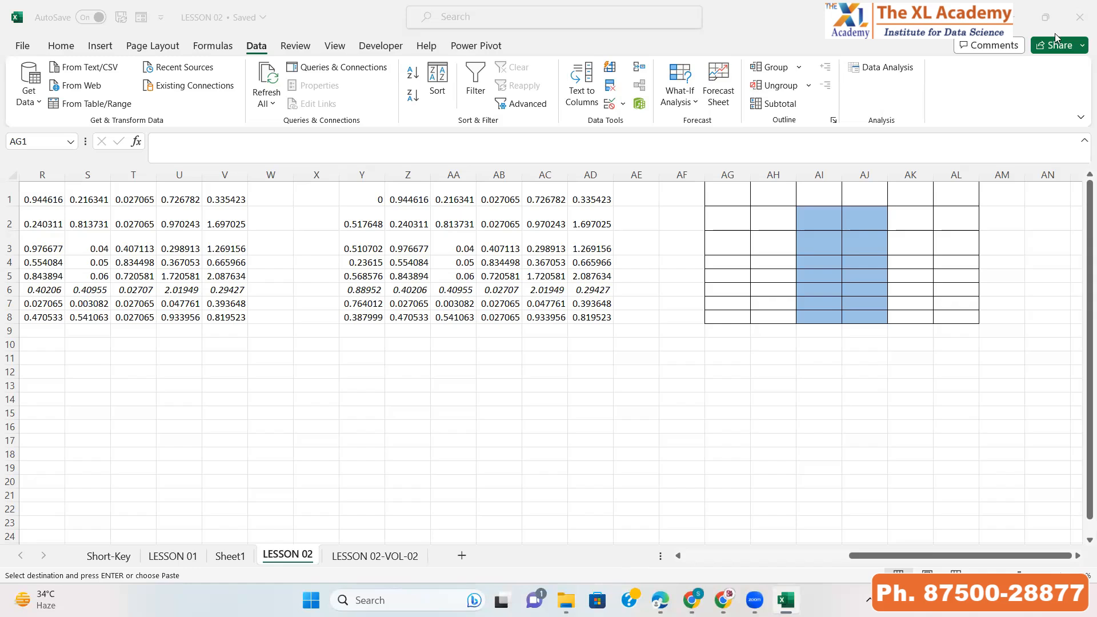
left_click(812, 199)
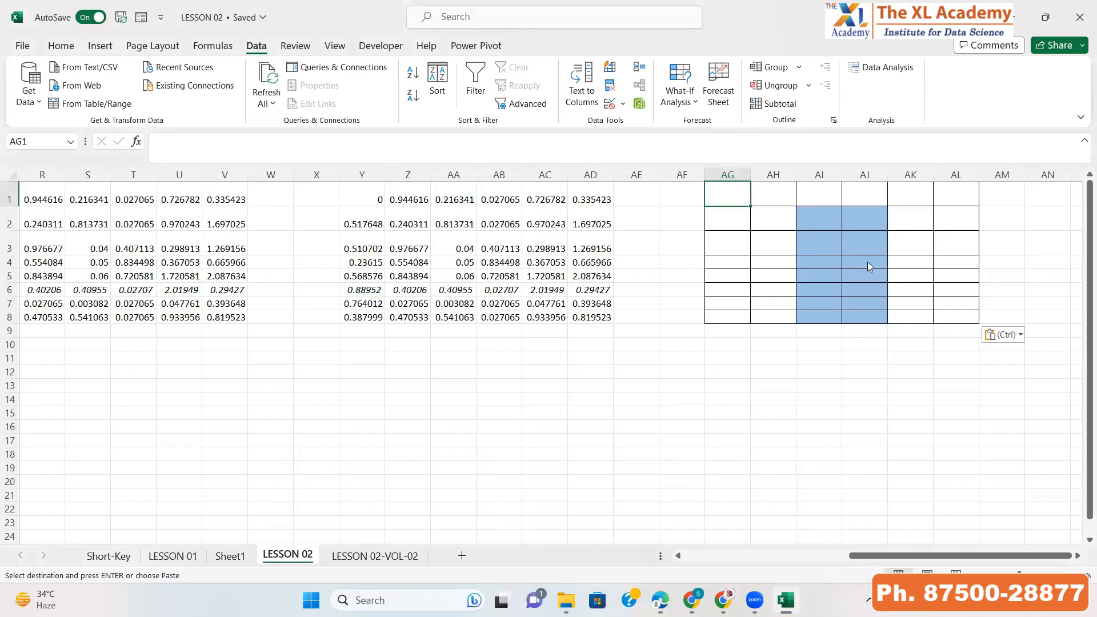
key("ctrl+alt+v")
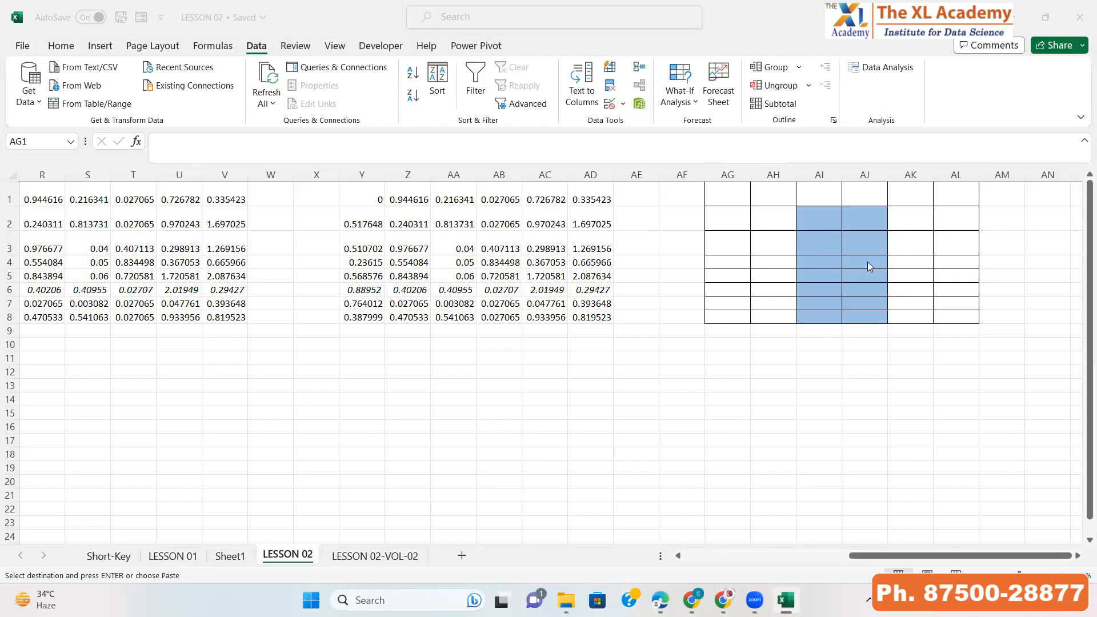
left_click(759, 225)
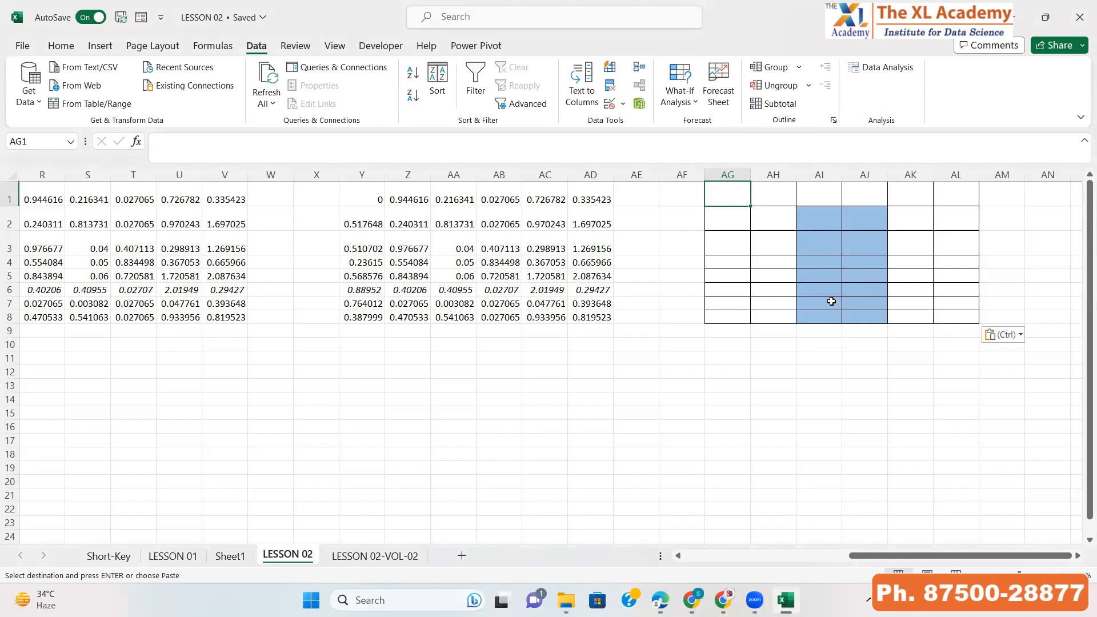
Copy the A1:F8 table again and Paste Special its Values into A12
key("Left")
key("Left")
key("Left")
key("Left")
key("Left")
key("Left")
key("Left")
key("Left")
key("Left")
key("Left")
key("Left")
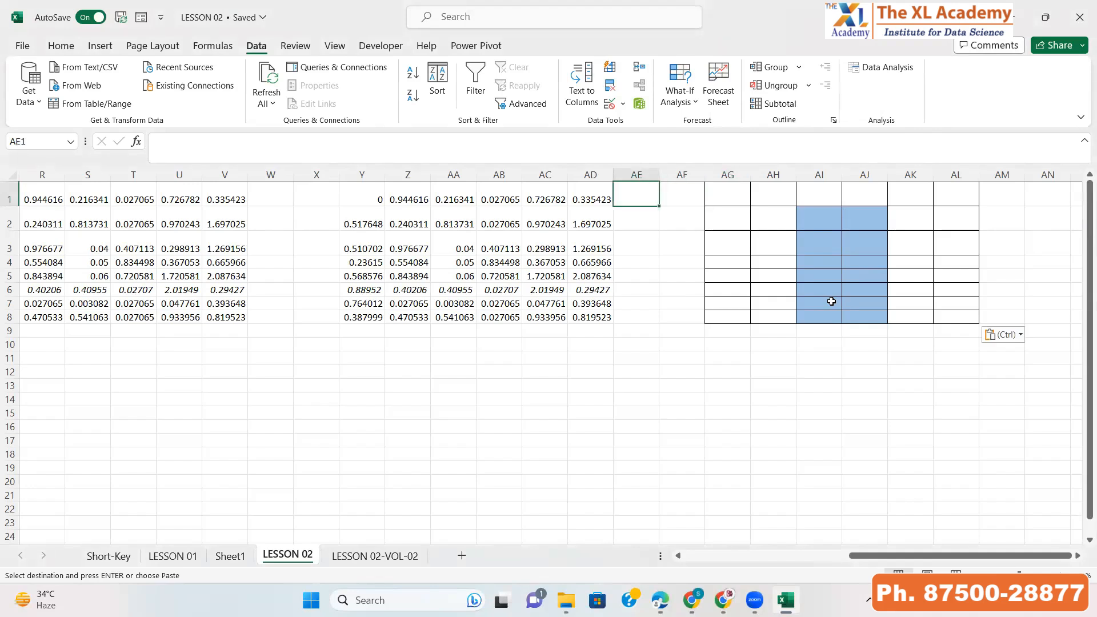
key("Left")
key("Left")
key("Left")
key("Left")
key("Left")
key("Left")
key("Left")
key("Left")
key("Left")
key("Left")
key("Left")
key("Left")
key("Left")
key("Left")
key("Left")
key("Left")
key("Left")
key("Left")
key("Left")
key("Left")
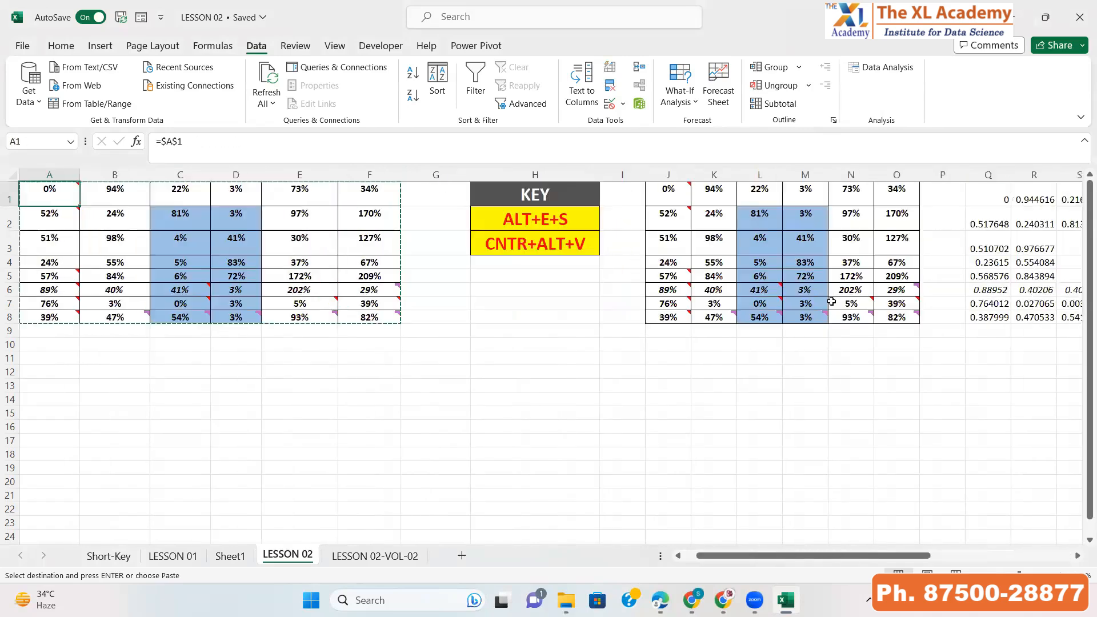
key("Escape")
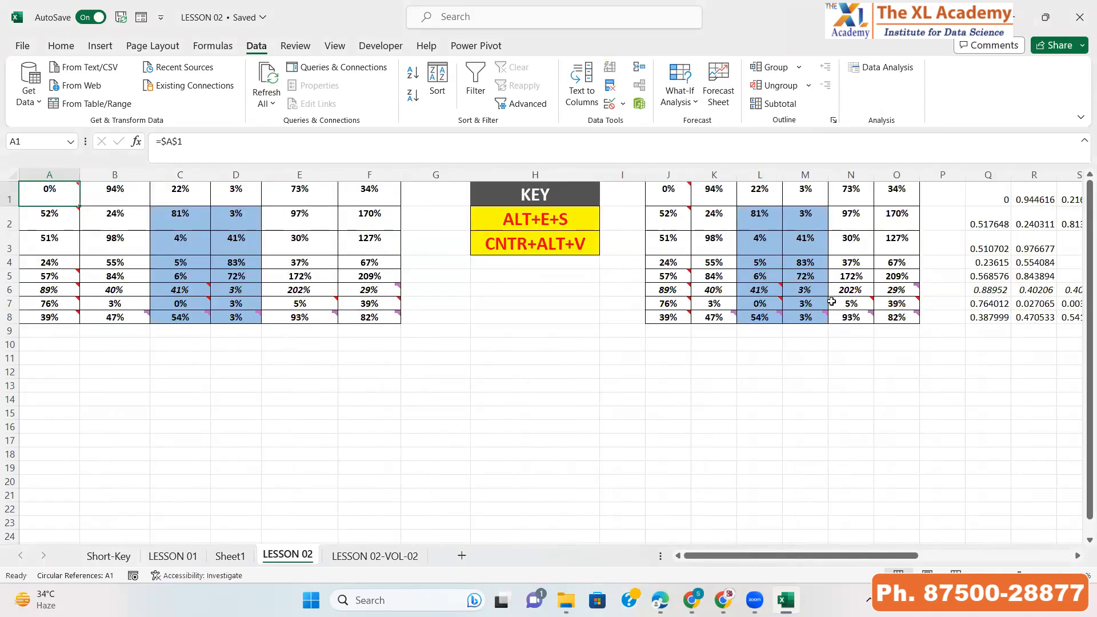
key("ctrl+shift+Down")
key("ctrl+shift+Right")
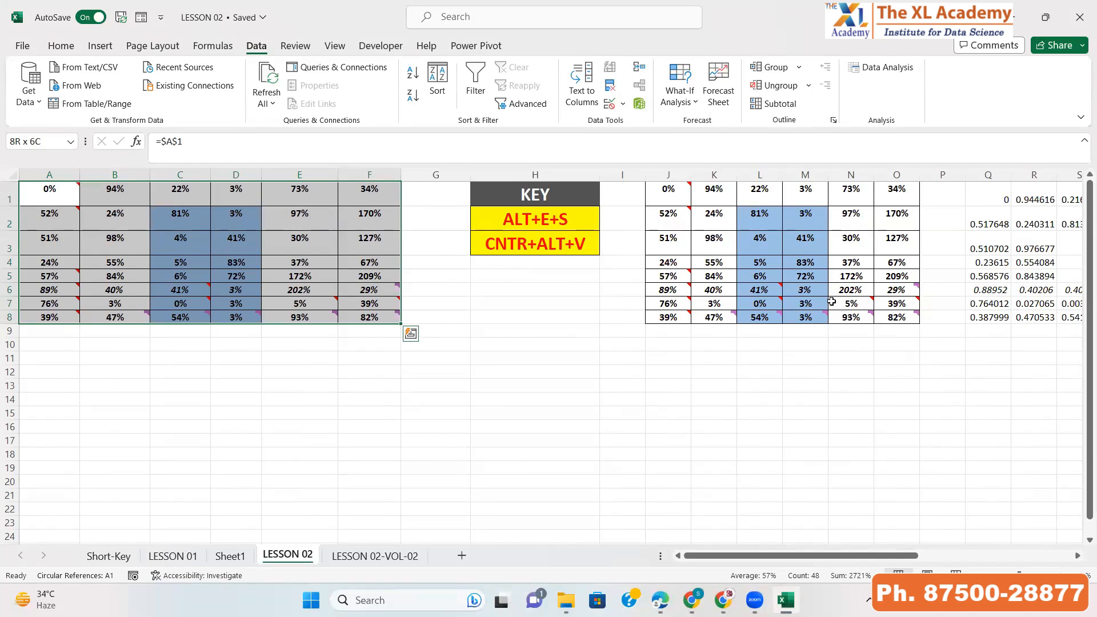
key("ctrl+c")
key("Down")
key("Down")
key("Down")
key("Down")
key("Down")
key("Down")
key("Down")
key("Down")
key("Down")
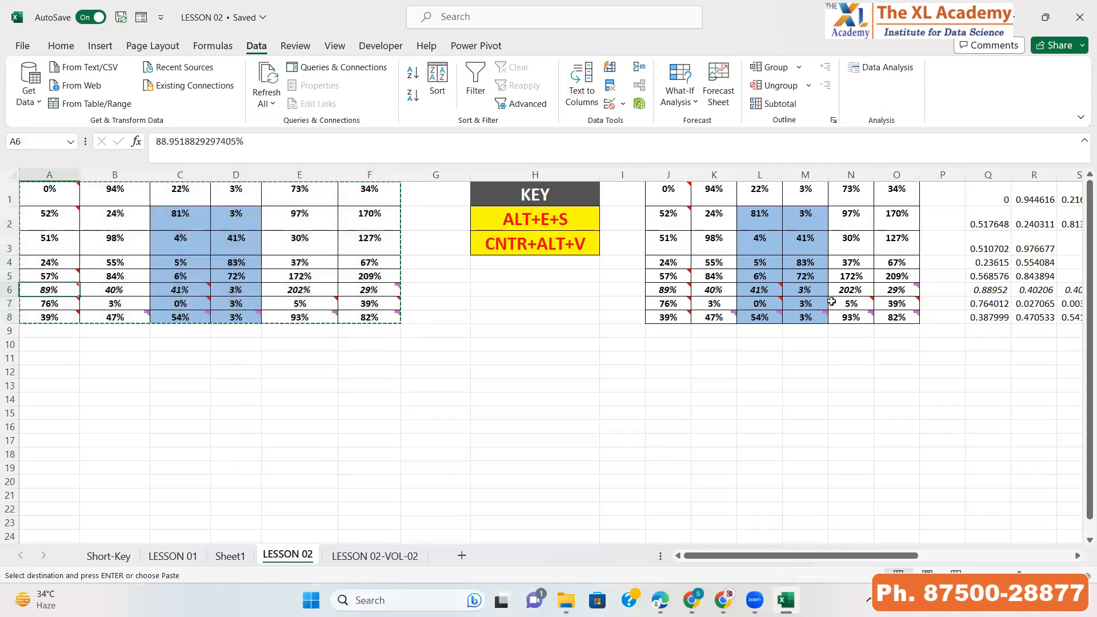
key("Down")
key("Down")
key("alt+e")
key("s")
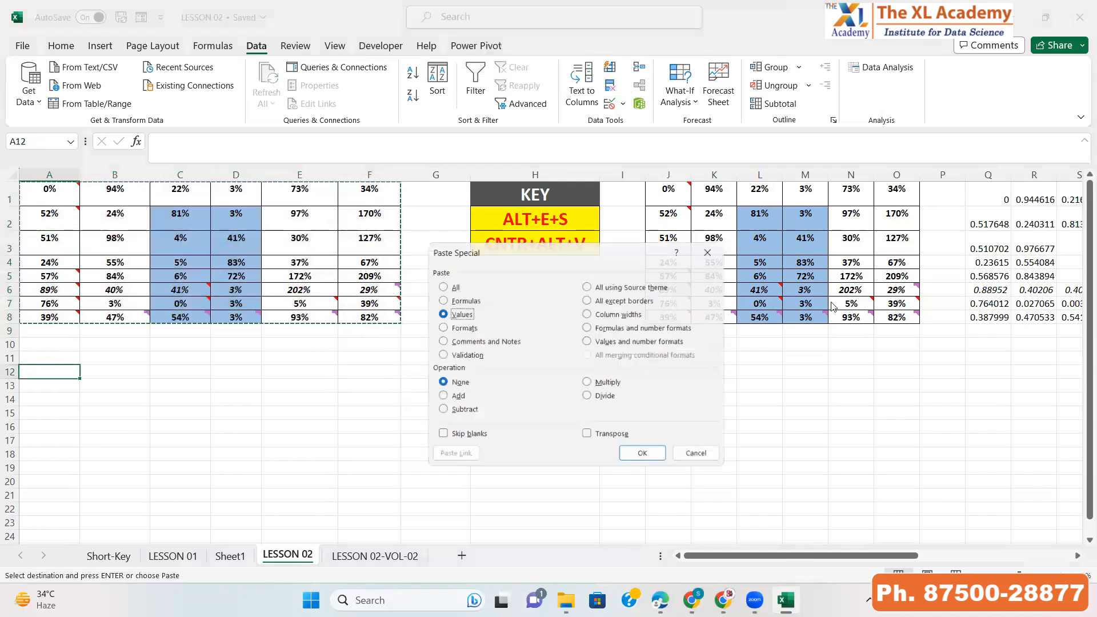
key("v")
key("Return")
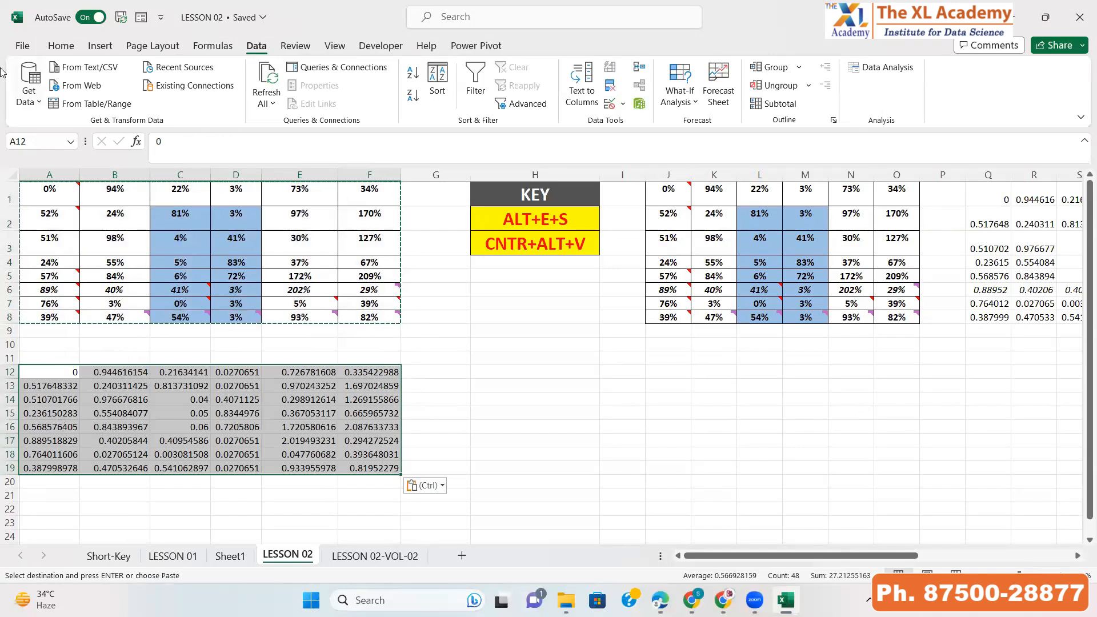
Format the pasted A12:F19 values as Percentage
left_click(61, 46)
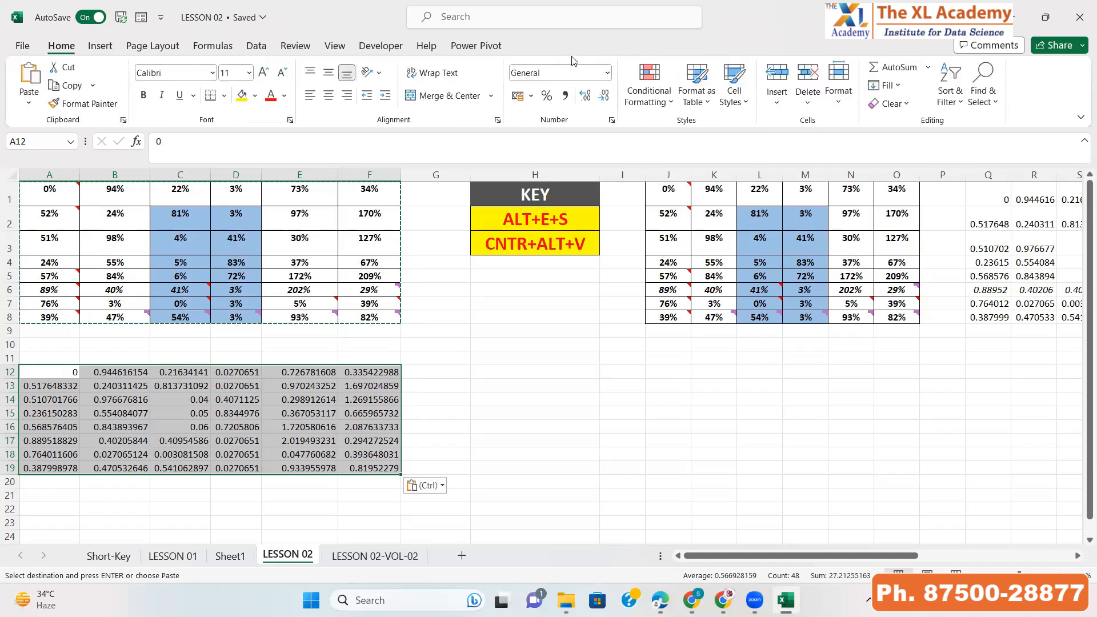
left_click(608, 73)
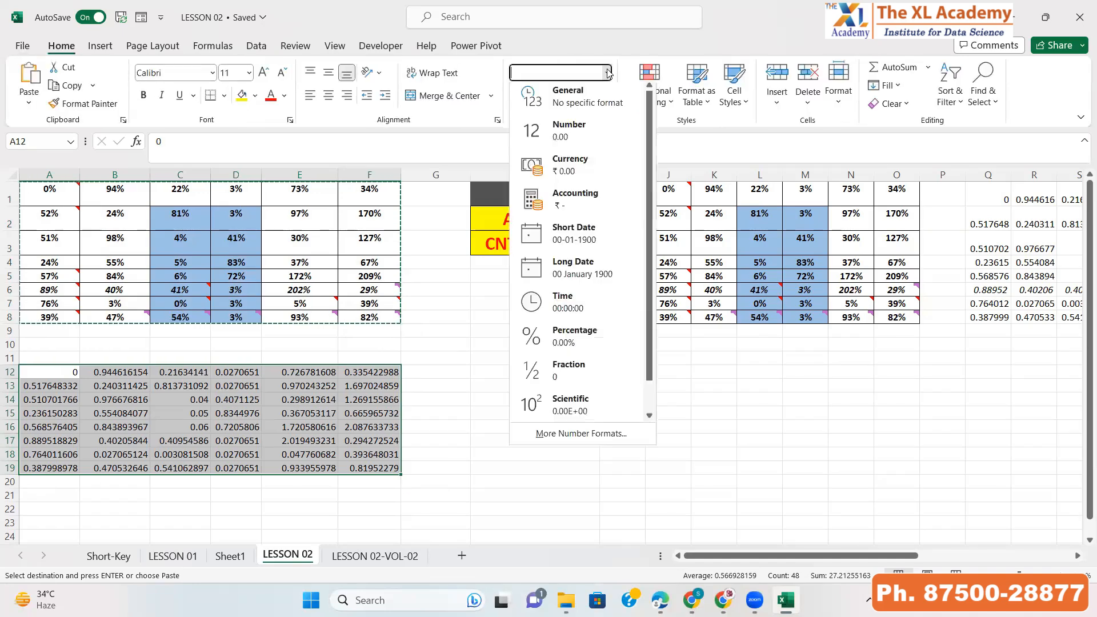
left_click(571, 337)
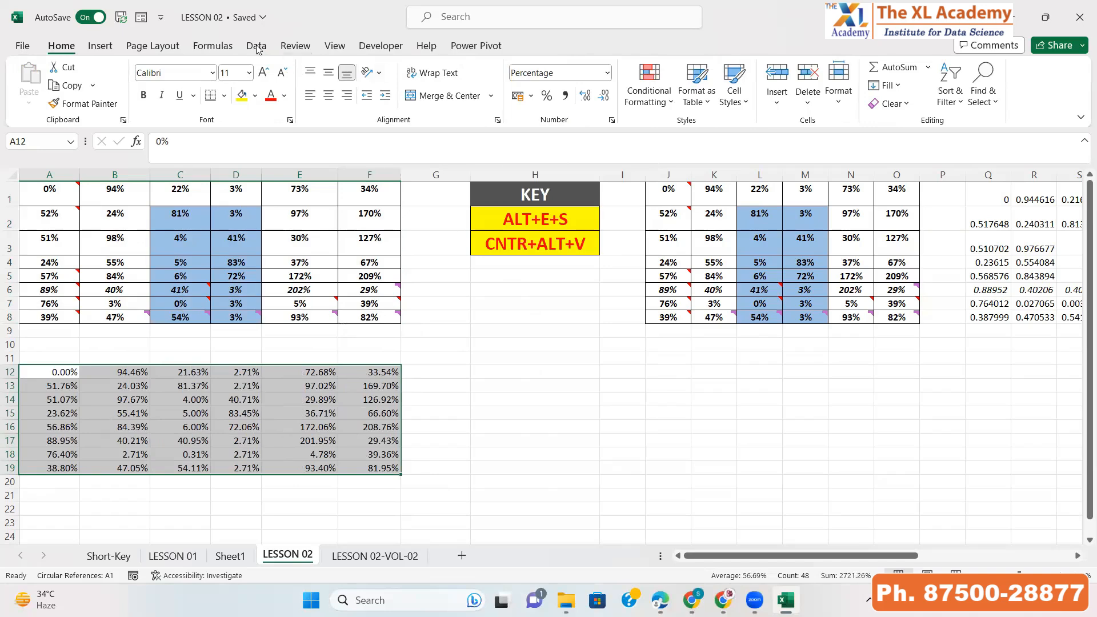
Add all borders to the A12:F19 range and make its text bold
left_click(224, 95)
left_click(244, 242)
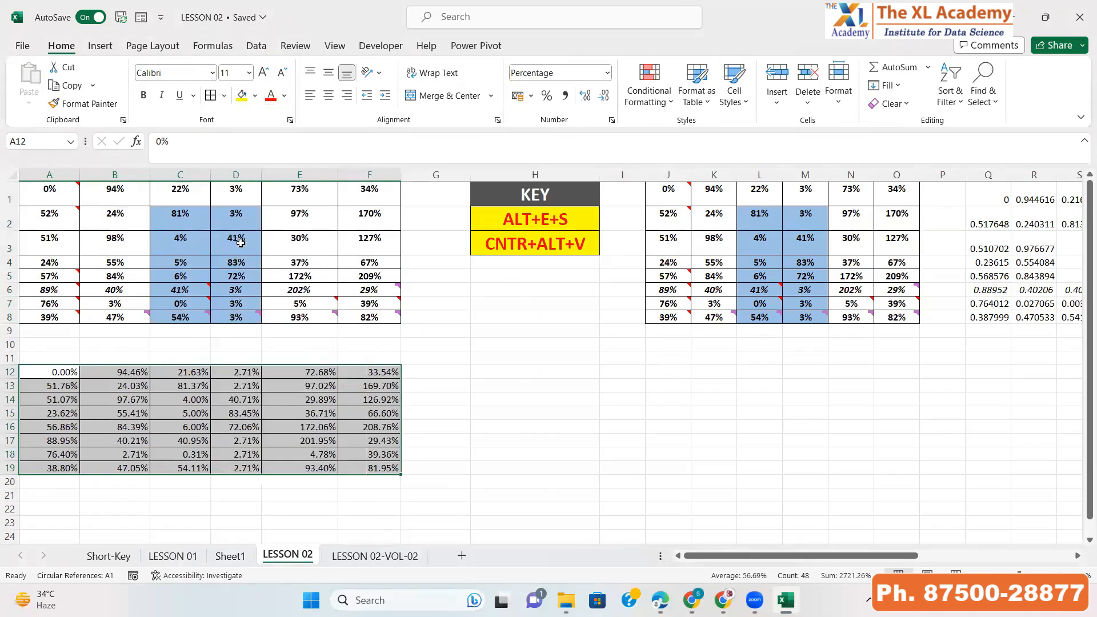
left_click(144, 95)
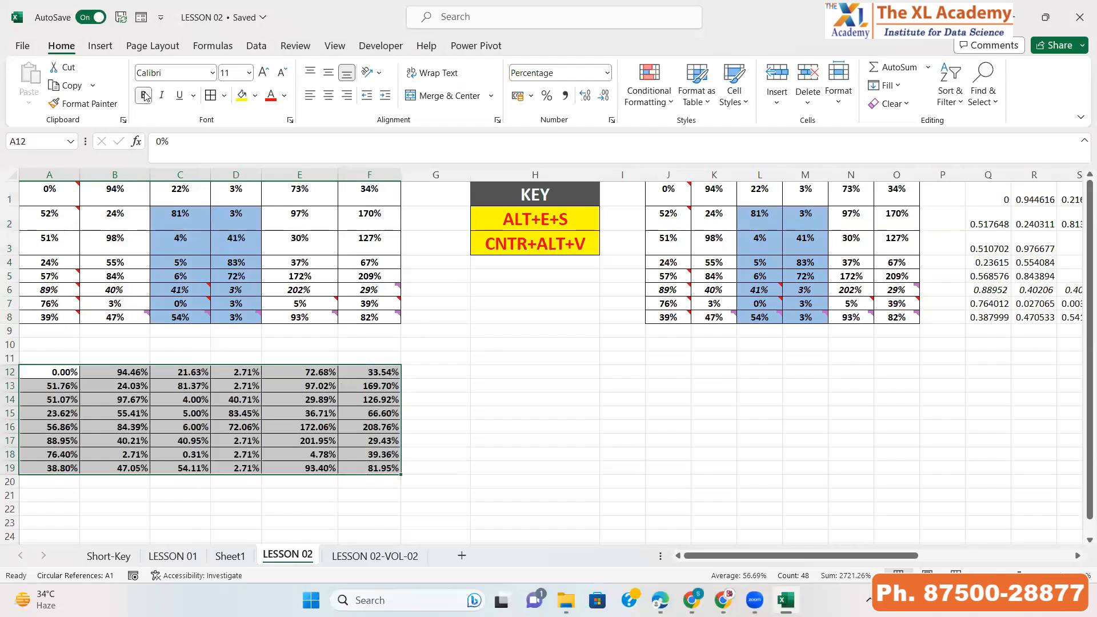
Center-align the A12:F19 text vertically and horizontally and set its font size to 14
left_click(330, 93)
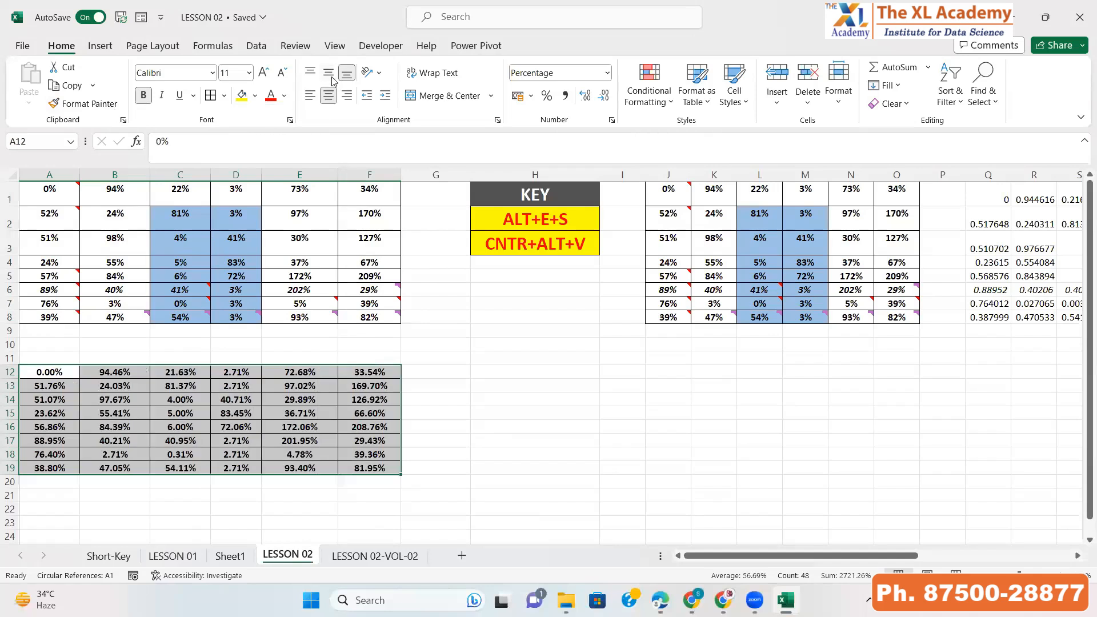
left_click(330, 75)
left_click(249, 73)
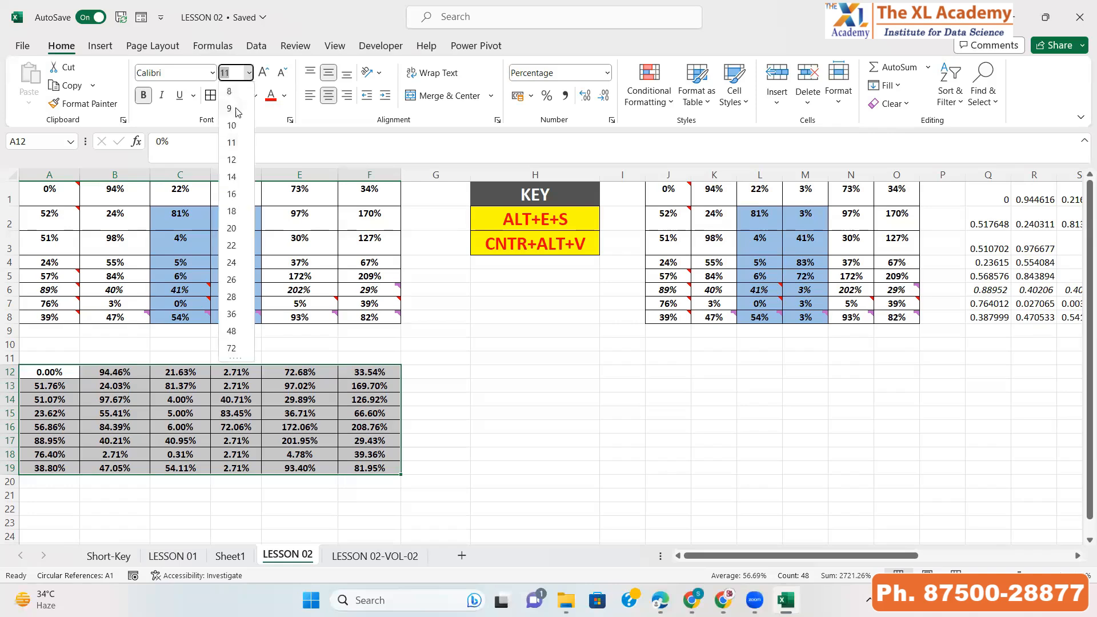
left_click(231, 177)
Give the A12:F12 header row a dark fill with white text
left_click_drag(115, 408, 369, 374)
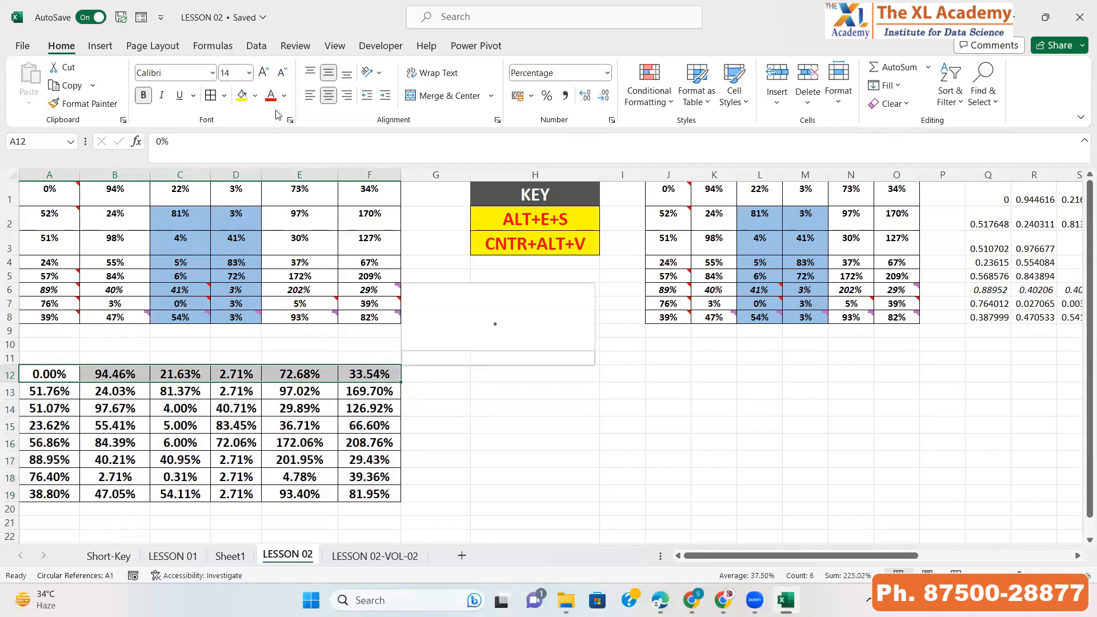
left_click(255, 96)
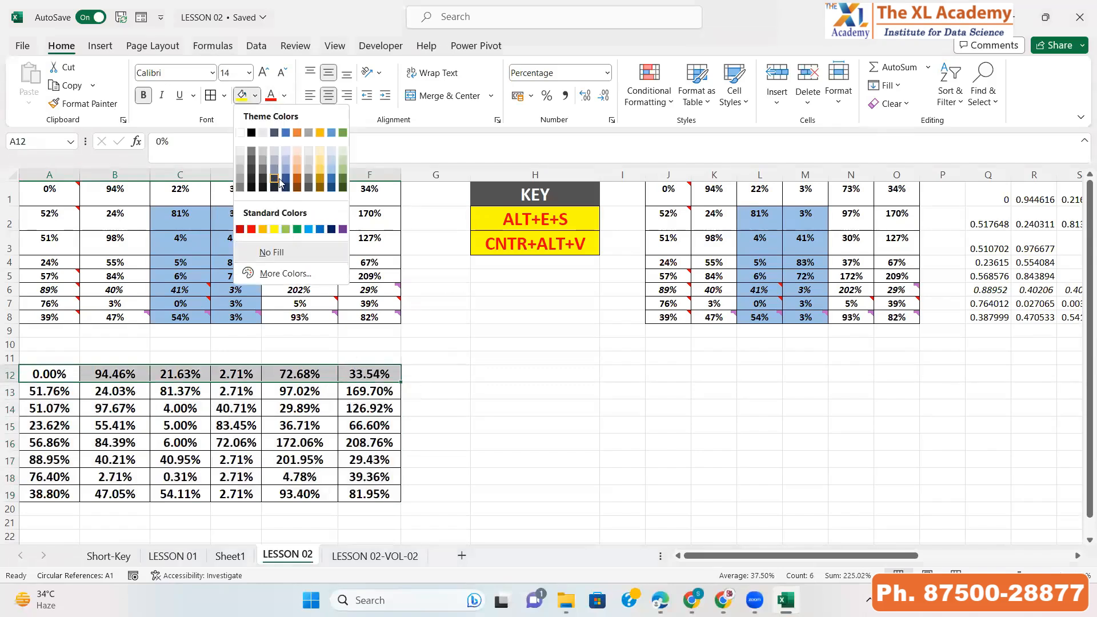
left_click(274, 182)
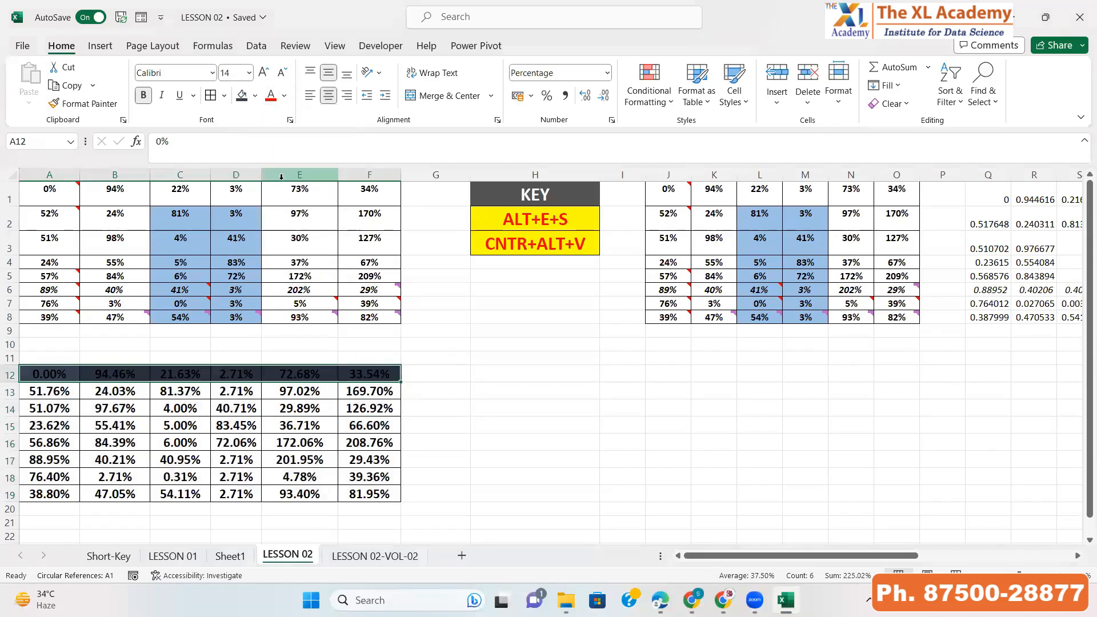
left_click(284, 95)
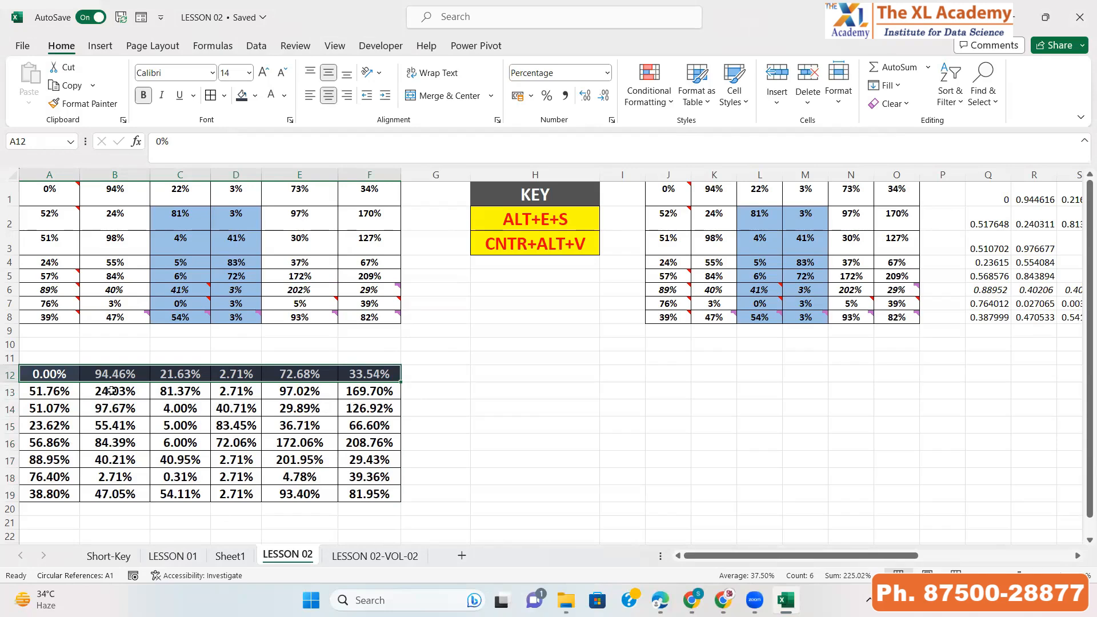
Highlight cells B13:B16 and D13:D16 with a yellow fill
left_click_drag(112, 390, 114, 441)
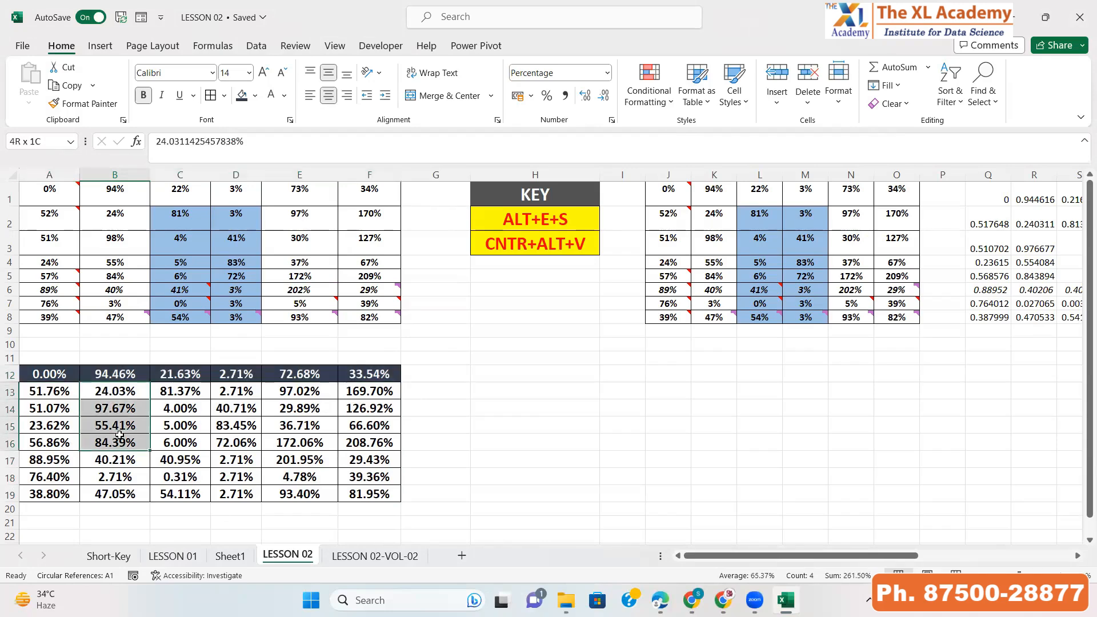
left_click(256, 97)
left_click(270, 229)
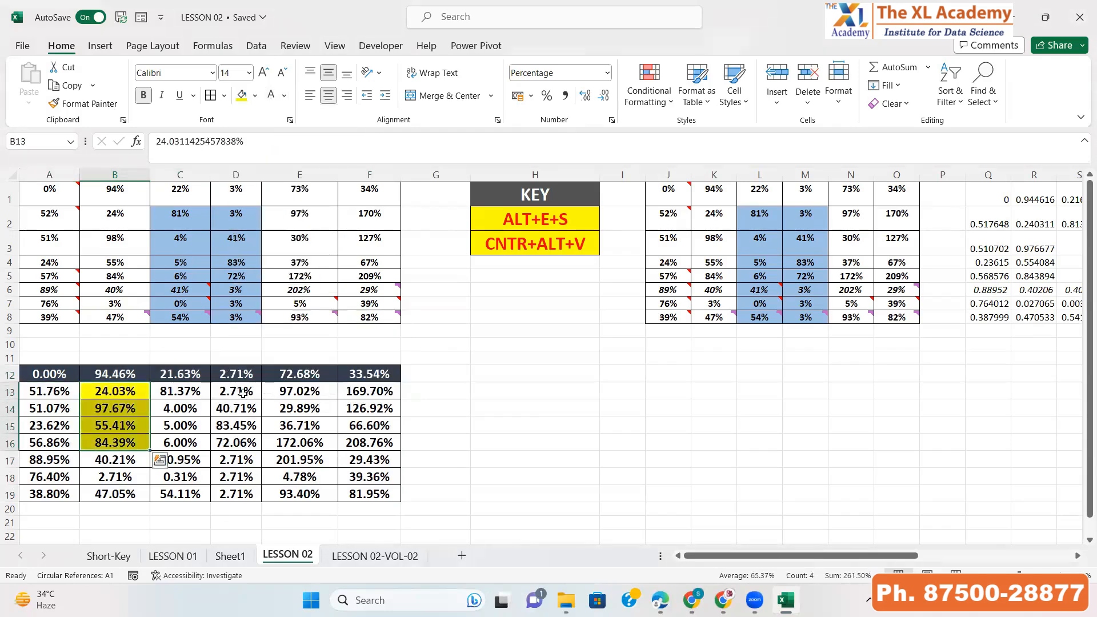
left_click_drag(243, 393, 238, 442)
left_click(255, 97)
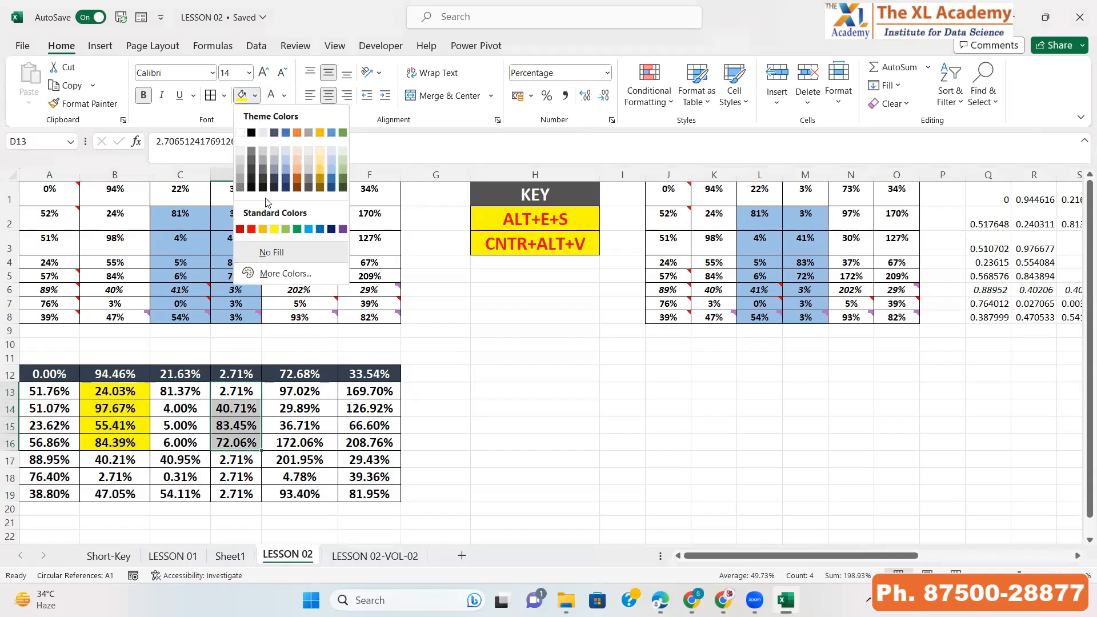
left_click(274, 230)
left_click(289, 424)
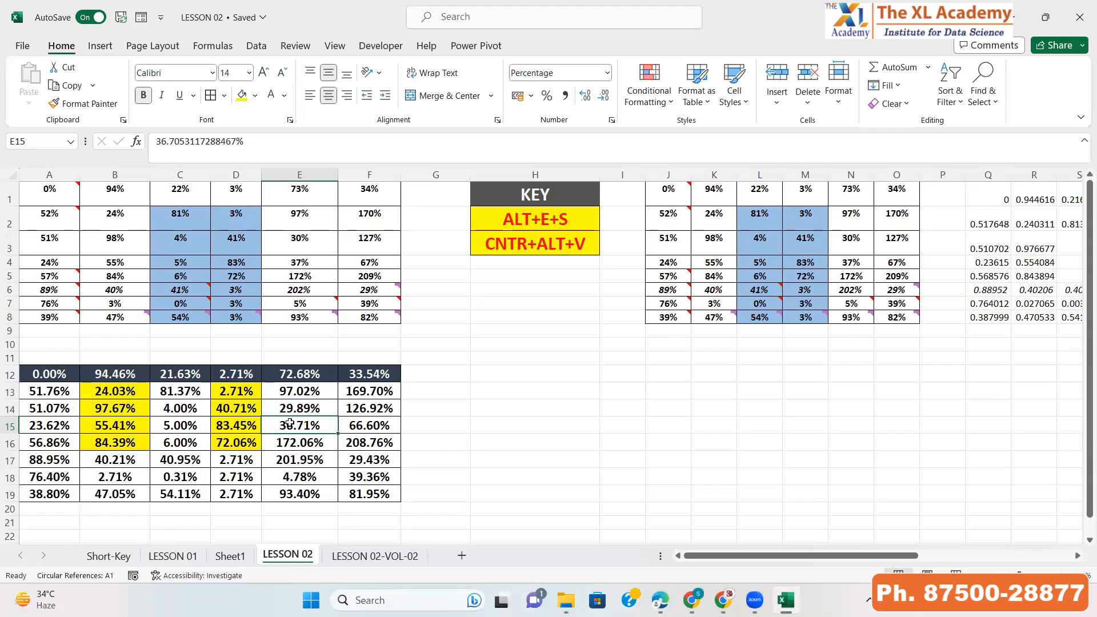
Copy the A1:F8 table and Paste Special only its Values into H12
key("ctrl+Left")
key("ctrl+Up")
key("ctrl+Up")
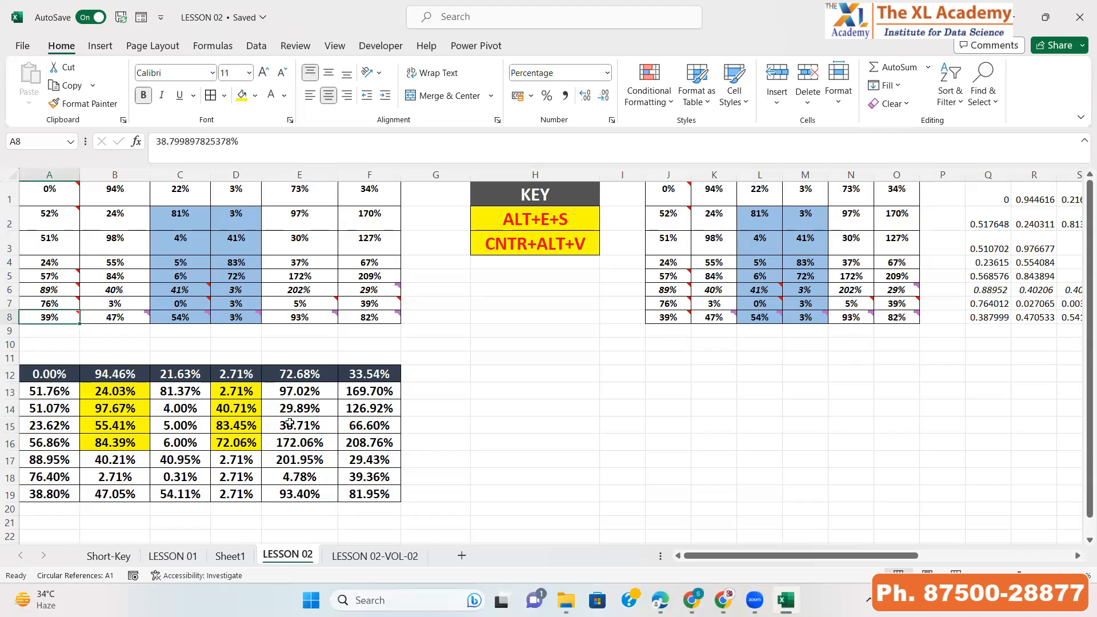
key("ctrl+shift+Up")
key("ctrl+shift+Right")
key("ctrl+c")
key("ctrl+Up")
key("Down")
key("Down")
key("Down")
key("Down")
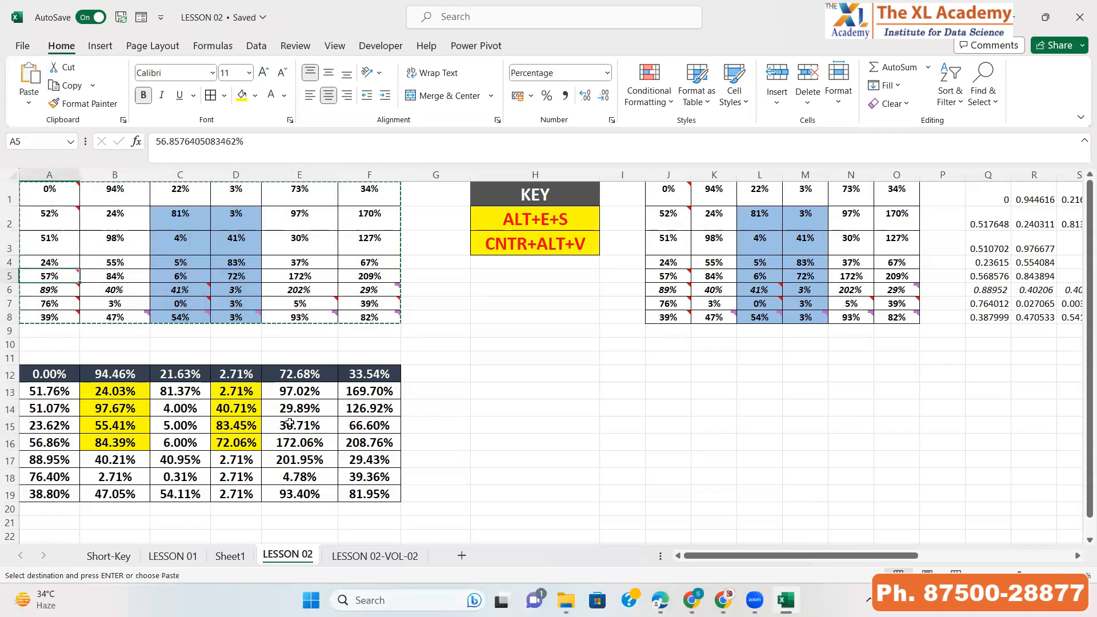
key("Down")
key("Down")
key("Down")
key("Down")
key("Down")
key("Down")
key("Down")
key("Right")
key("Right")
key("Right")
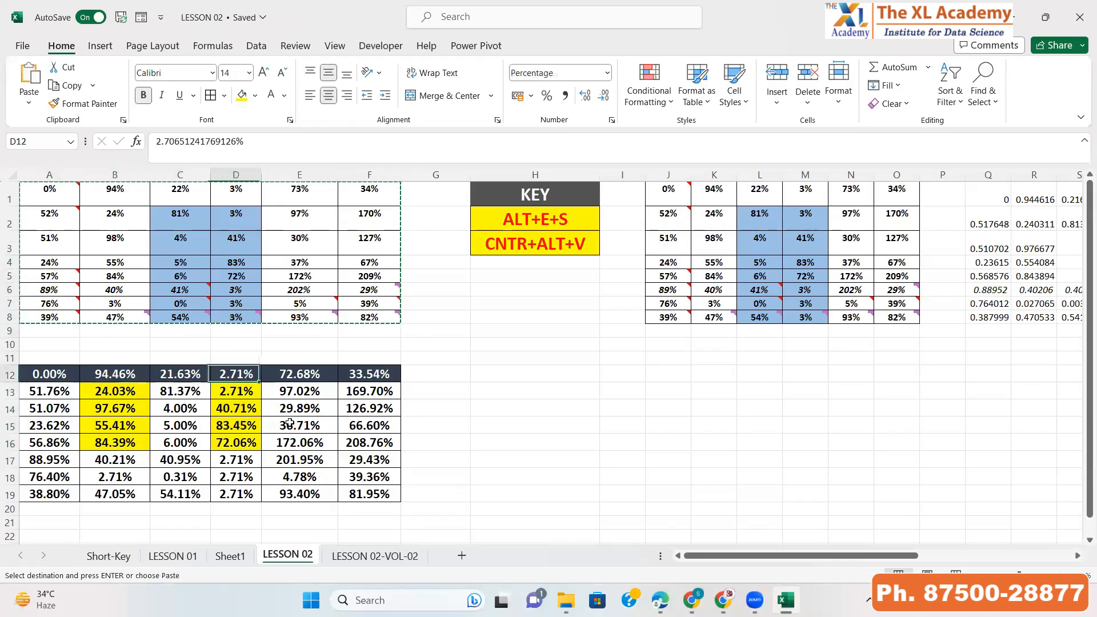
key("Right")
key("Right")
key("Right")
key("Right")
key("alt+e")
key("s")
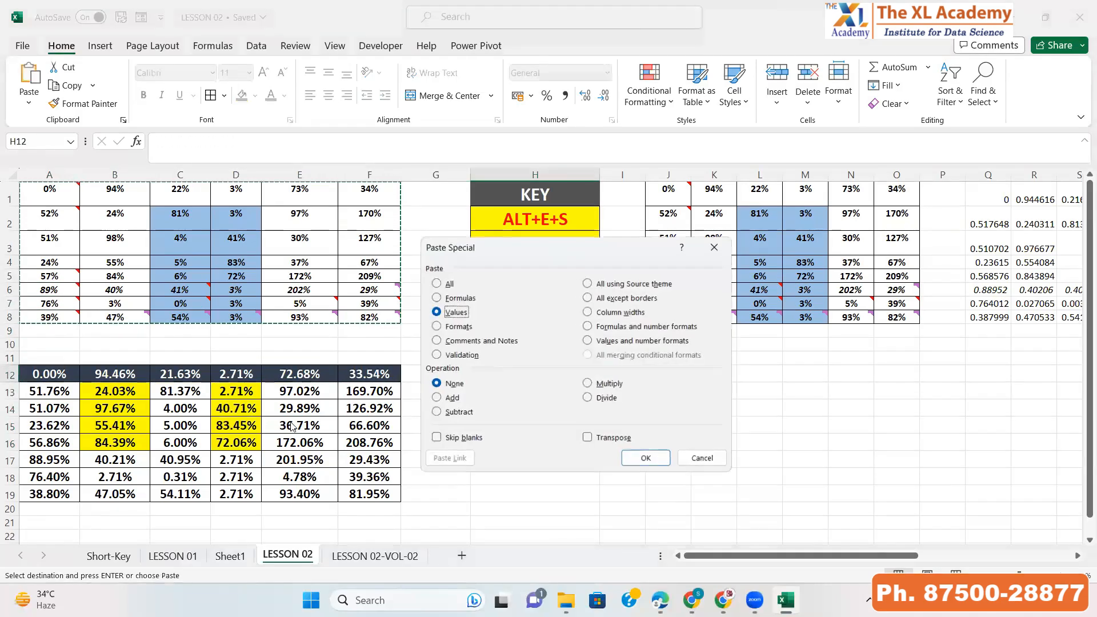
key("Return")
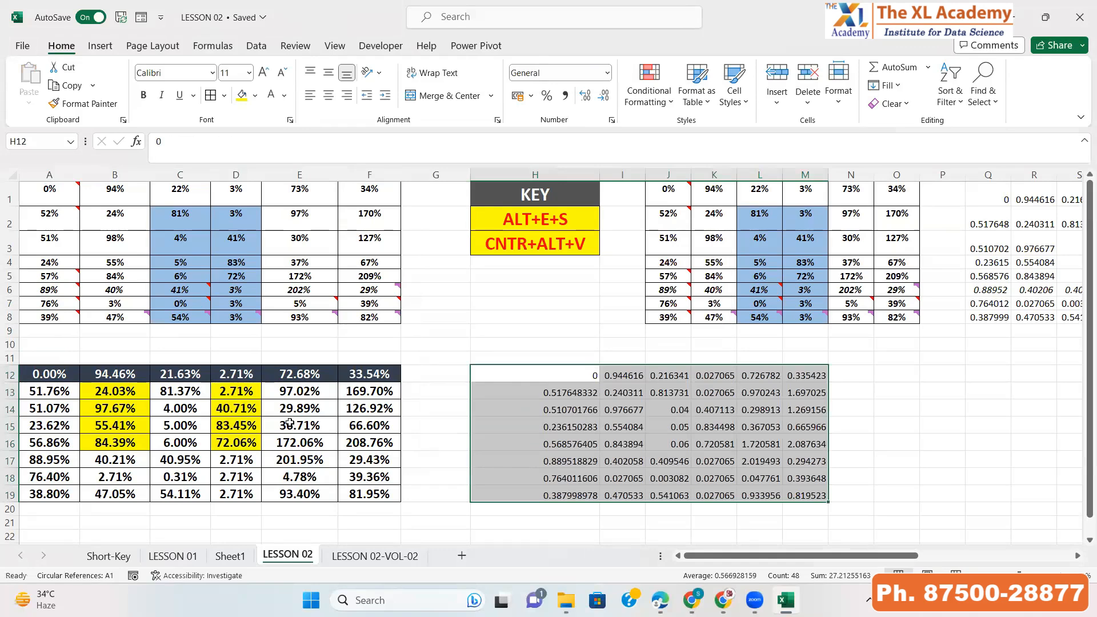
Copy the A1:F8 table and Paste Special its Formats onto the H12:M19 values
key("Right")
key("Left")
key("ctrl+Left")
key("ctrl+Left")
key("ctrl+Up")
key("ctrl+Up")
key("ctrl+shift+Down")
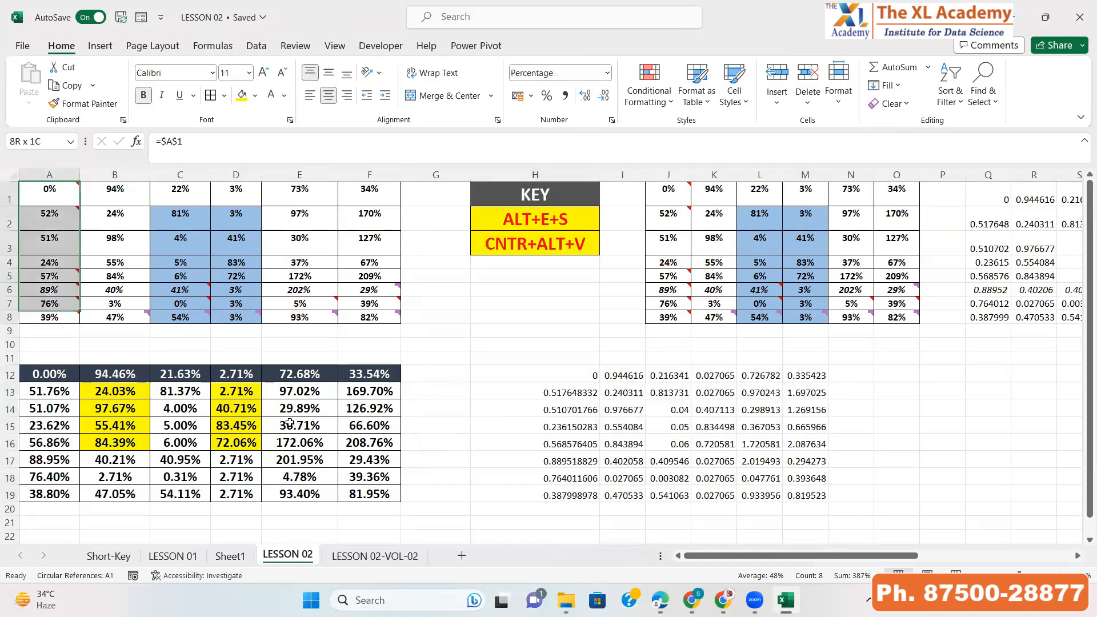
key("ctrl+shift+Right")
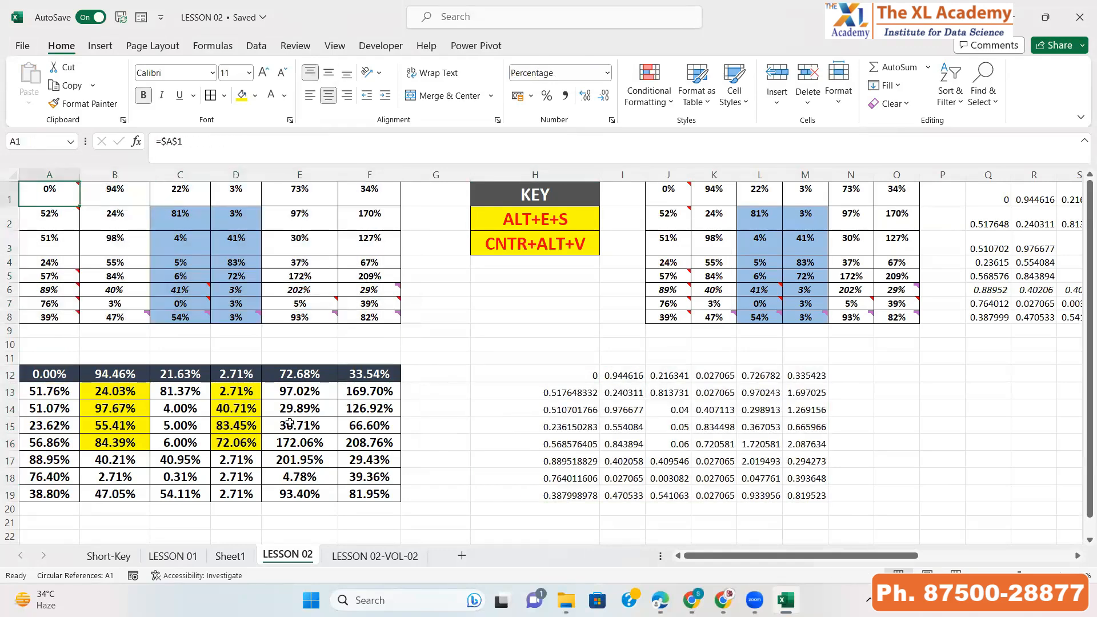
key("ctrl+c")
key("Right")
key("Right")
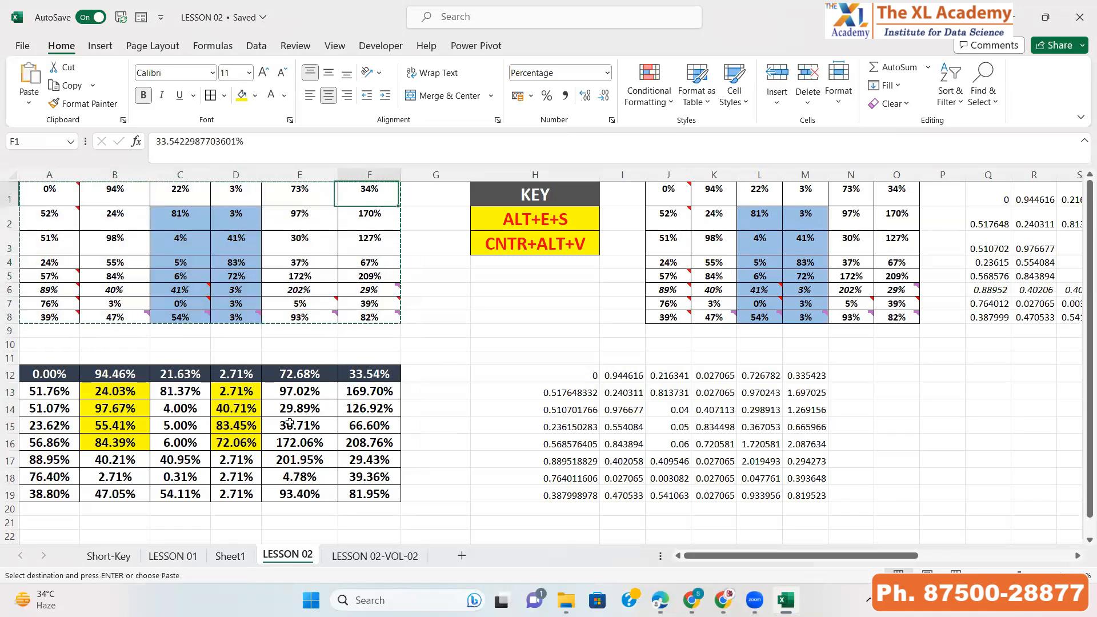
key("Right")
key("Right")
key("Down")
key("Down")
key("Down")
key("Down")
key("Down")
key("Down")
key("Down")
key("Down")
key("Down")
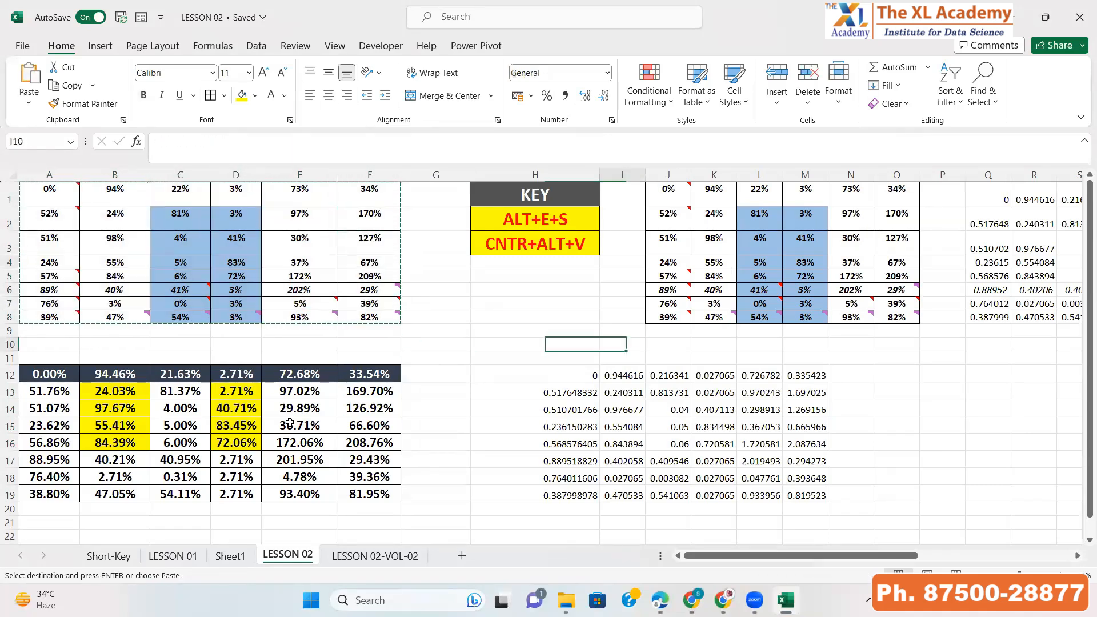
key("ctrl+shift+Down")
key("ctrl+shift+Right")
key("alt+e")
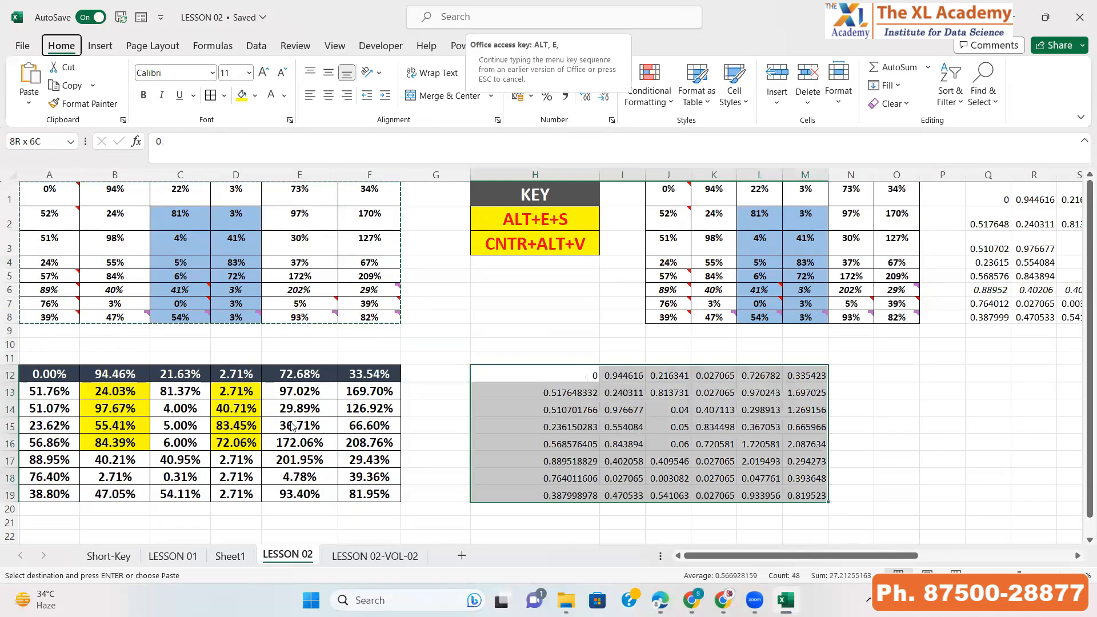
key("s")
left_click(436, 327)
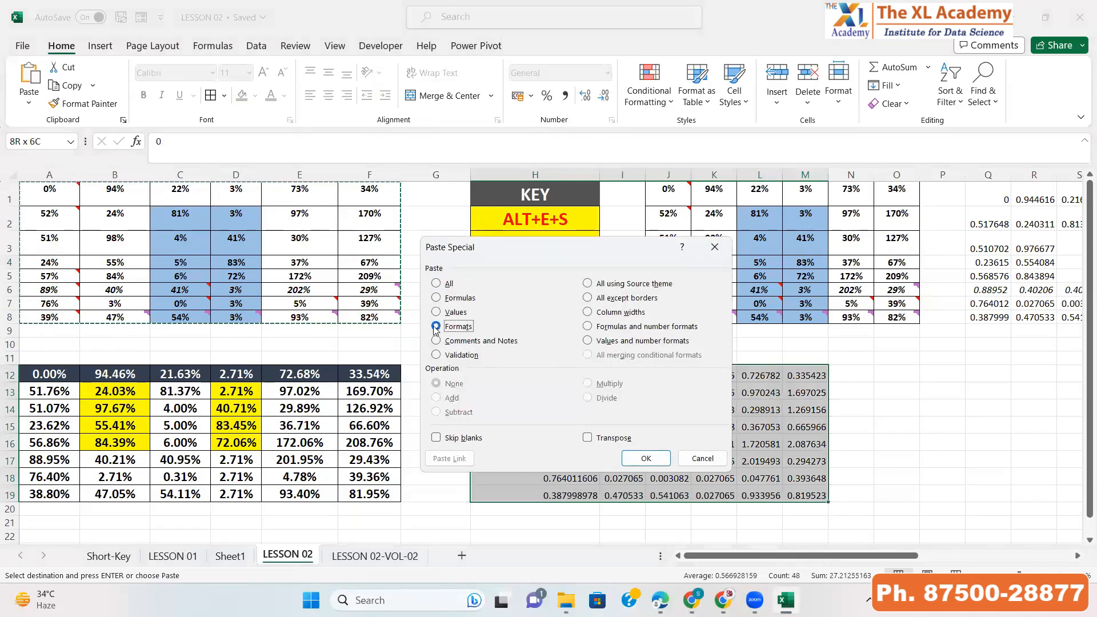
left_click(647, 459)
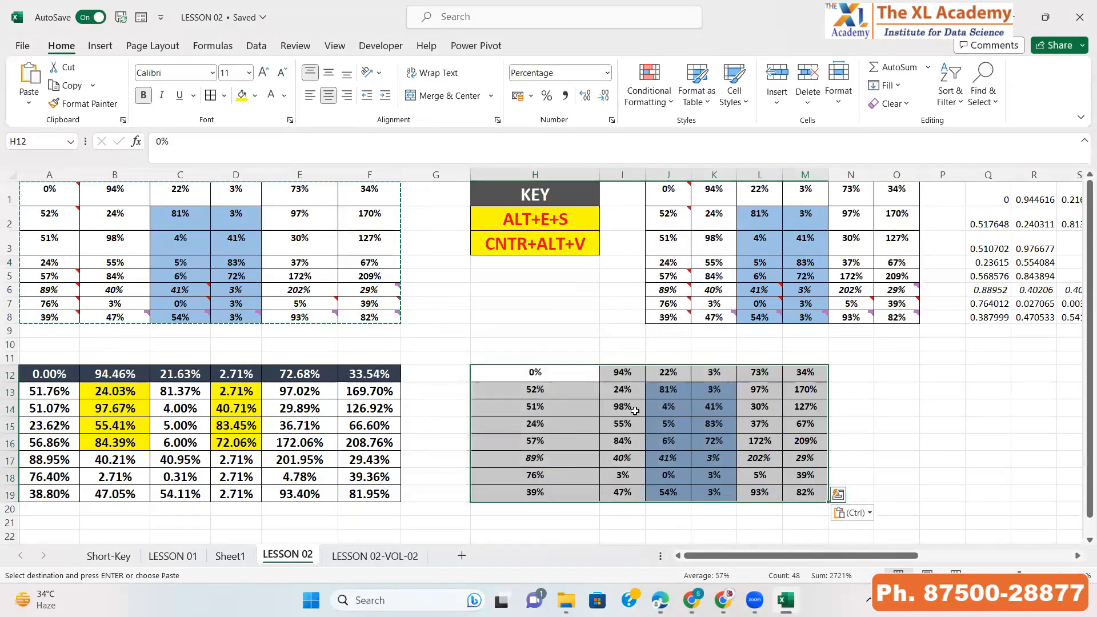
left_click(632, 409)
left_click(189, 216)
left_click(577, 440)
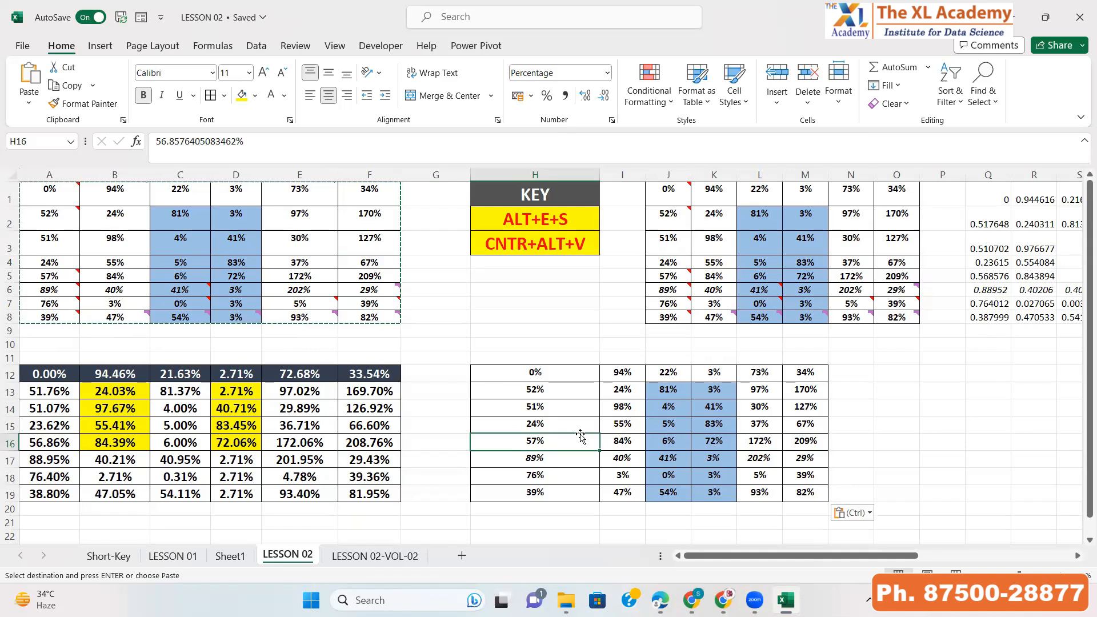
key("Escape")
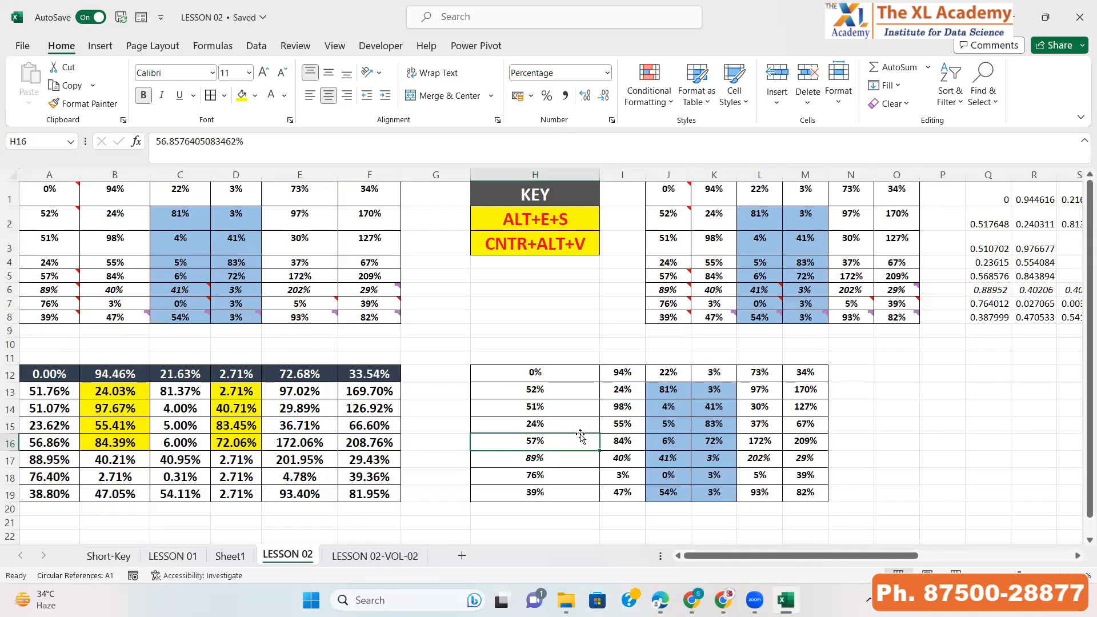
Undo the formats paste on H12:M19
key("Up")
key("Up")
key("Up")
key("Up")
key("ctrl+Left")
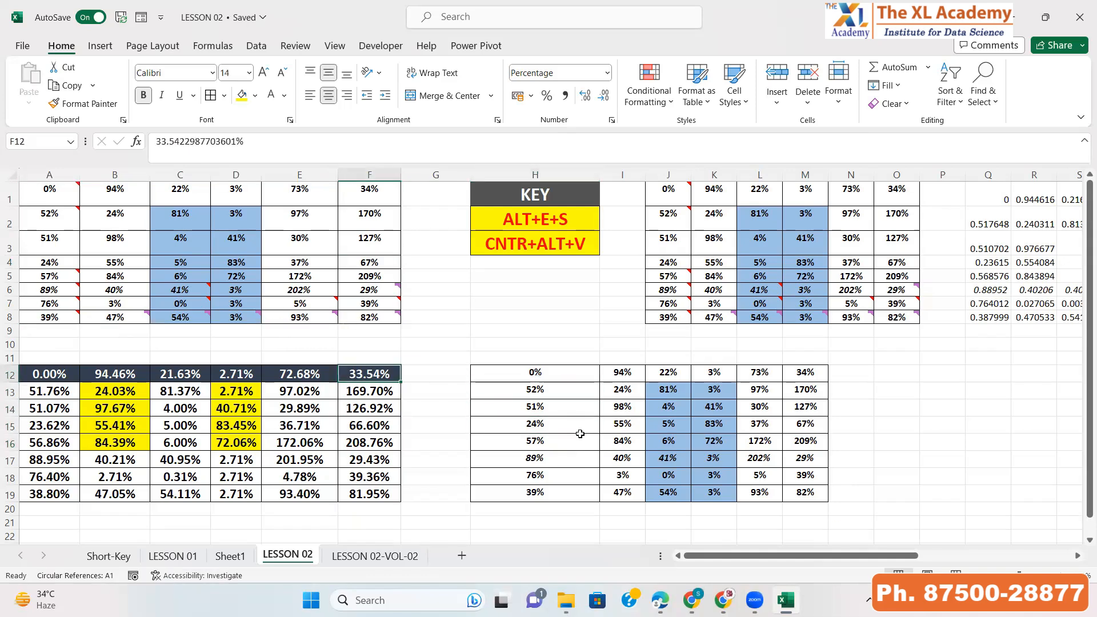
key("ctrl+Up")
key("ctrl+Up")
key("ctrl+z")
Select the pasted H12:M19 values range to examine it
key("Right")
key("Left")
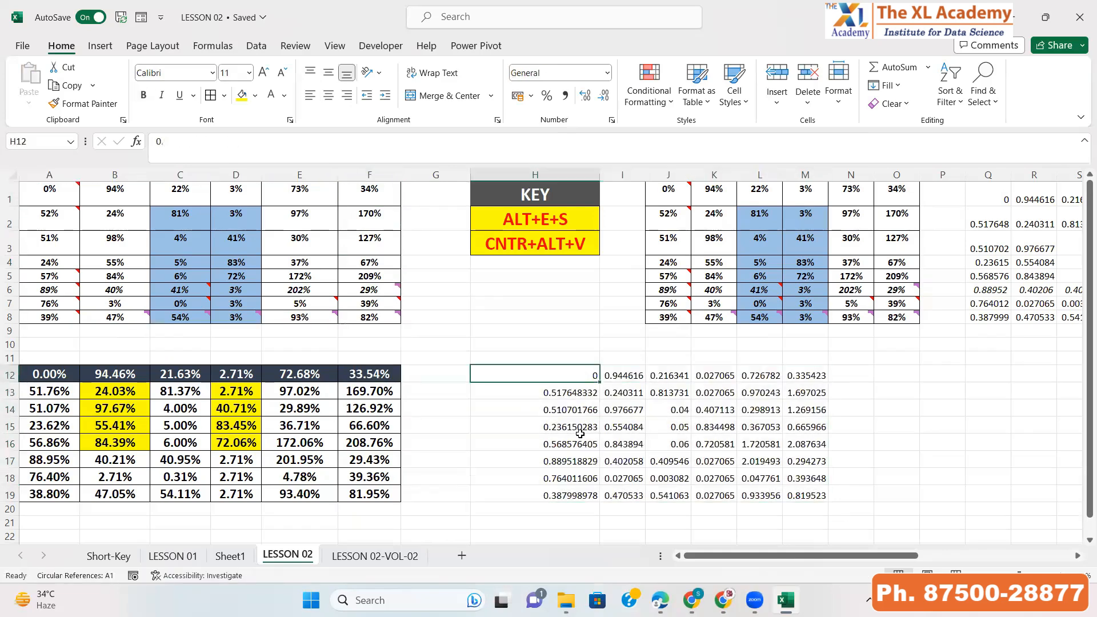
key("ctrl+shift+Down")
key("ctrl+shift+Right")
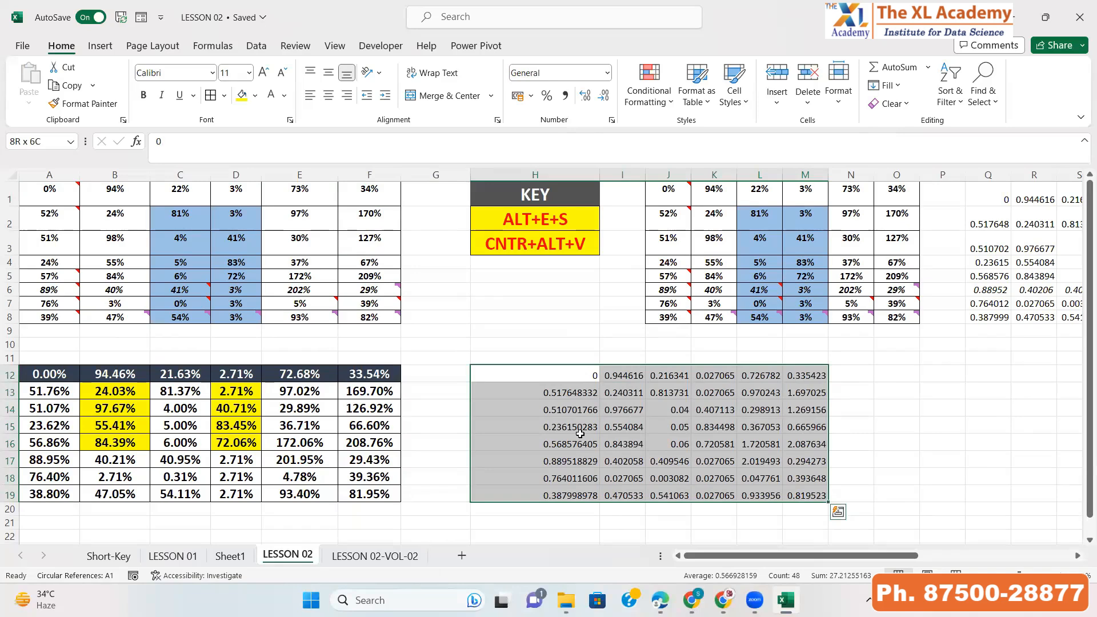
key("Right")
key("Left")
key("ctrl+shift+Down")
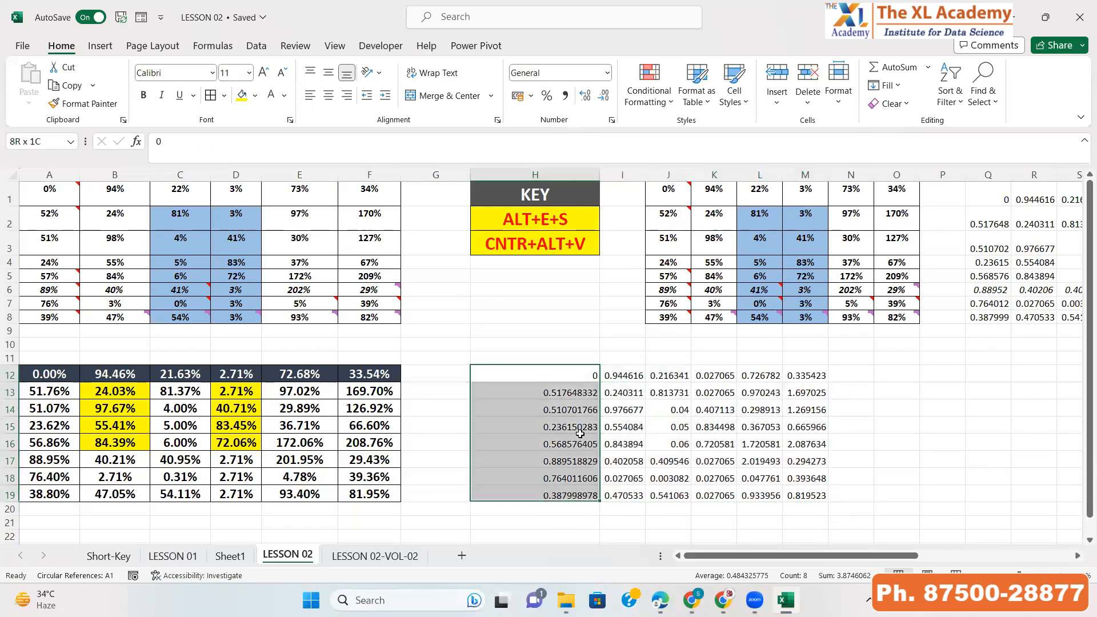
key("ctrl+shift+Right")
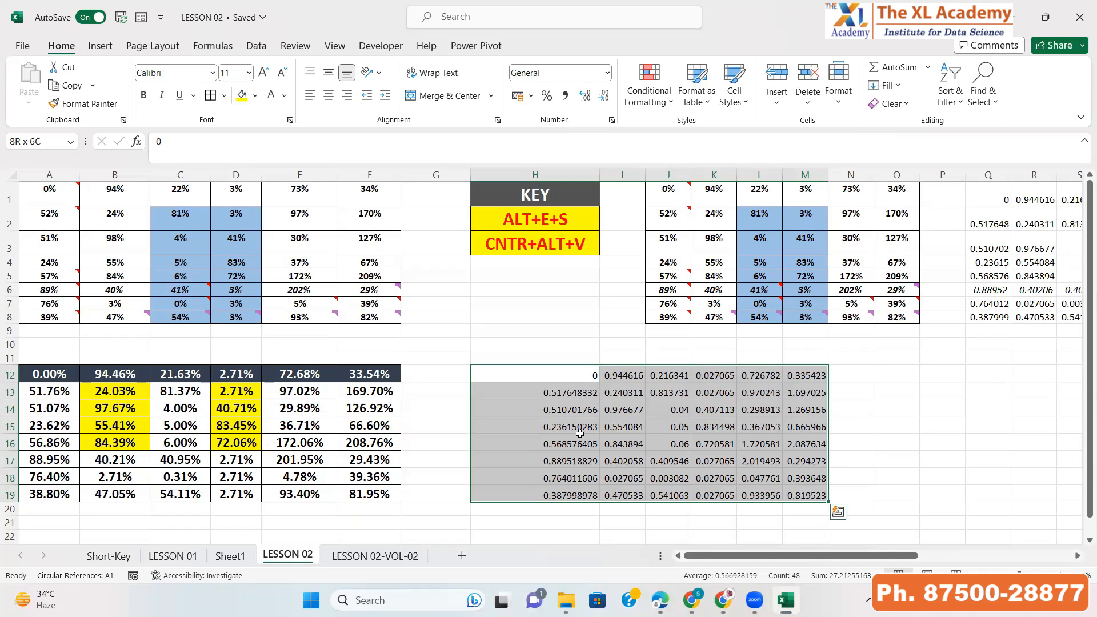
key("ctrl+Left")
key("ctrl+Left")
key("ctrl+Up")
key("ctrl+Up")
key("Down")
key("Up")
key("Right")
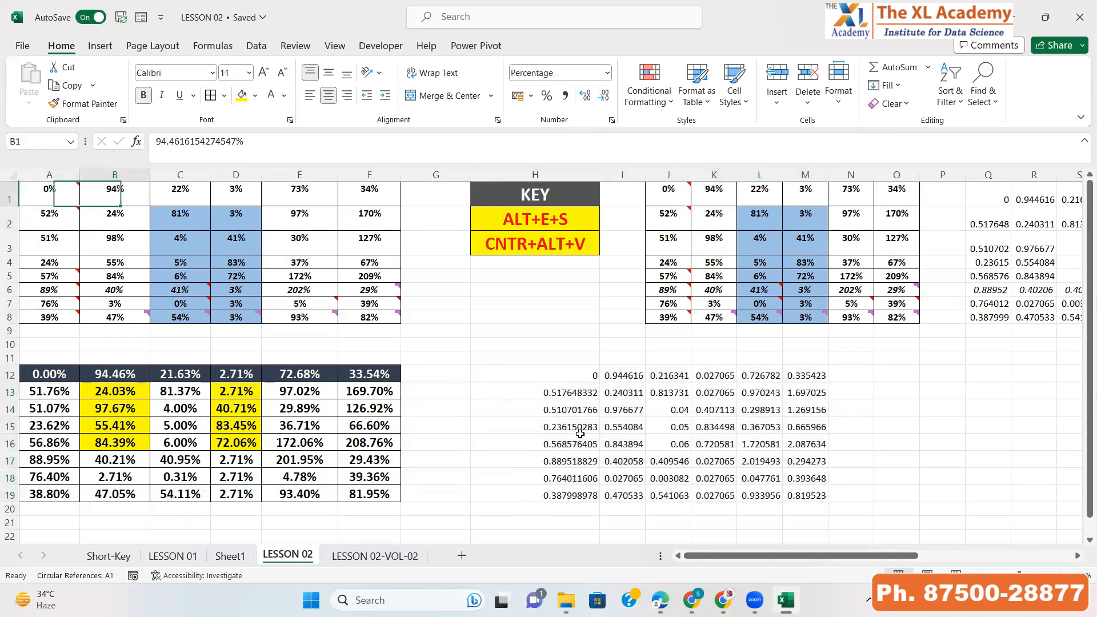
key("Right")
key("Down")
key("Right")
key("ctrl+Down")
key("ctrl+Right")
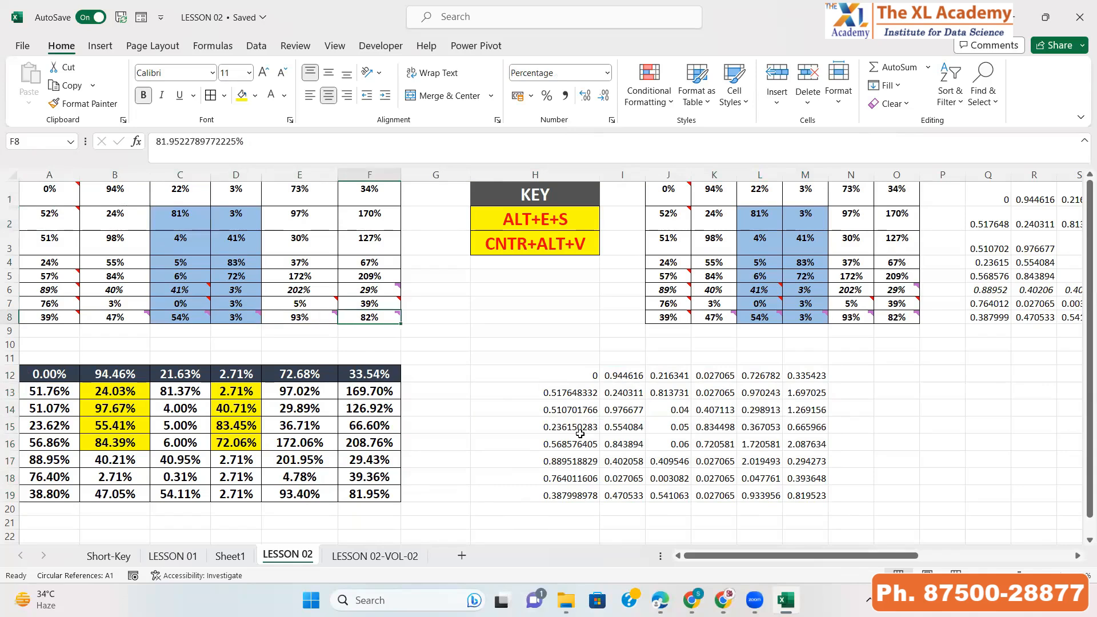
key("Right")
key("Right")
key("Right")
key("Down")
key("Down")
key("Down")
key("Down")
key("Left")
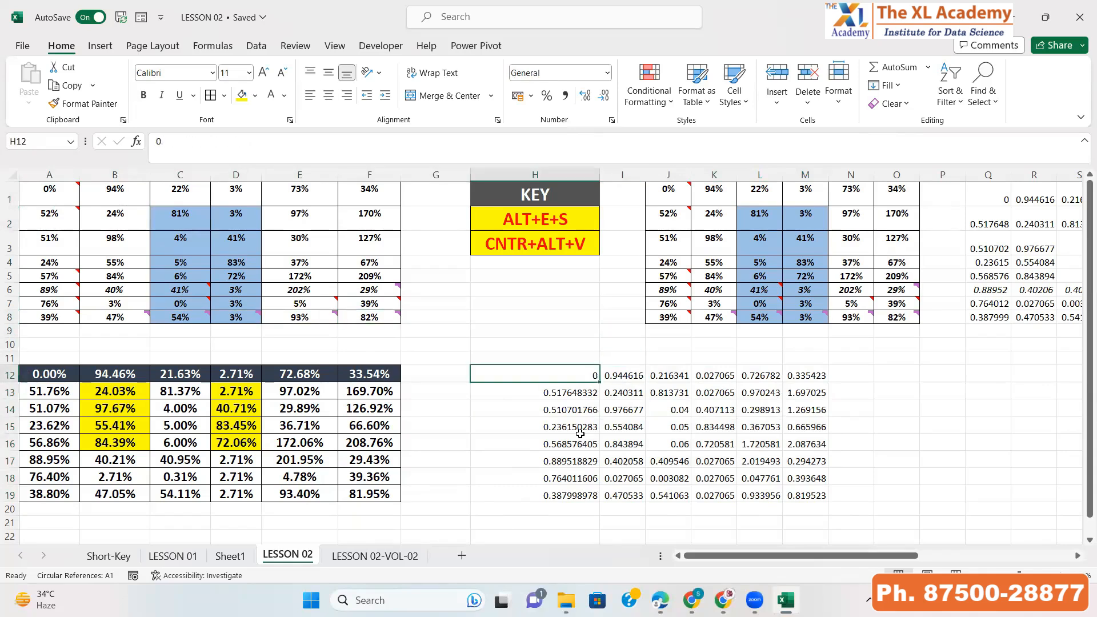
key("ctrl+shift+Down")
key("ctrl+shift+Right")
key("ctrl+Left")
key("ctrl+Left")
key("ctrl+Up")
key("ctrl+Up")
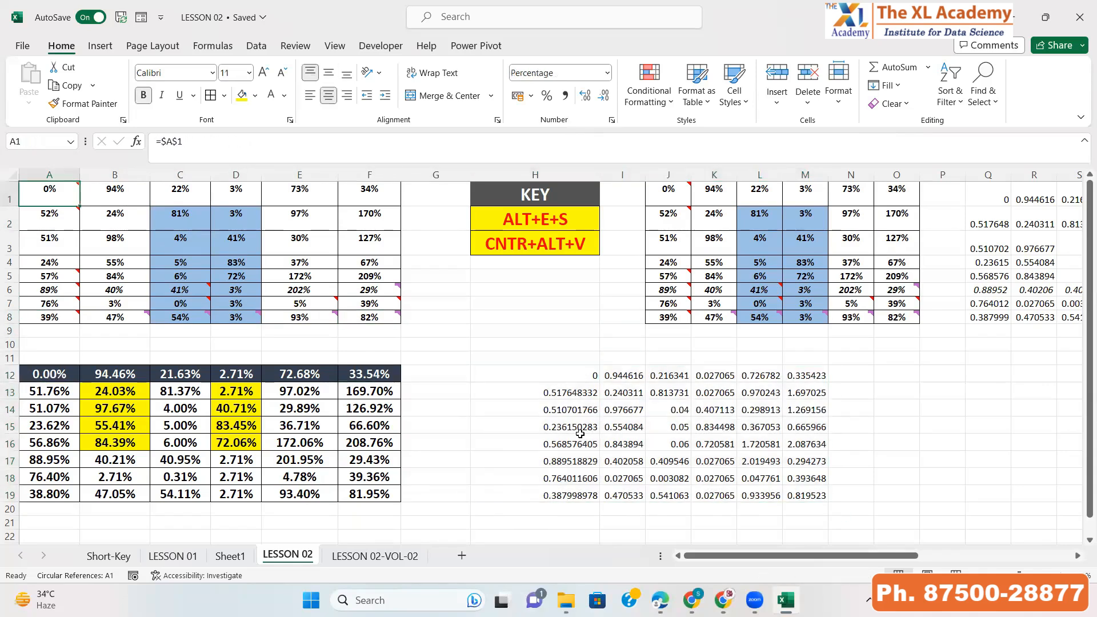
key("Right")
key("Right")
key("Right")
key("Right")
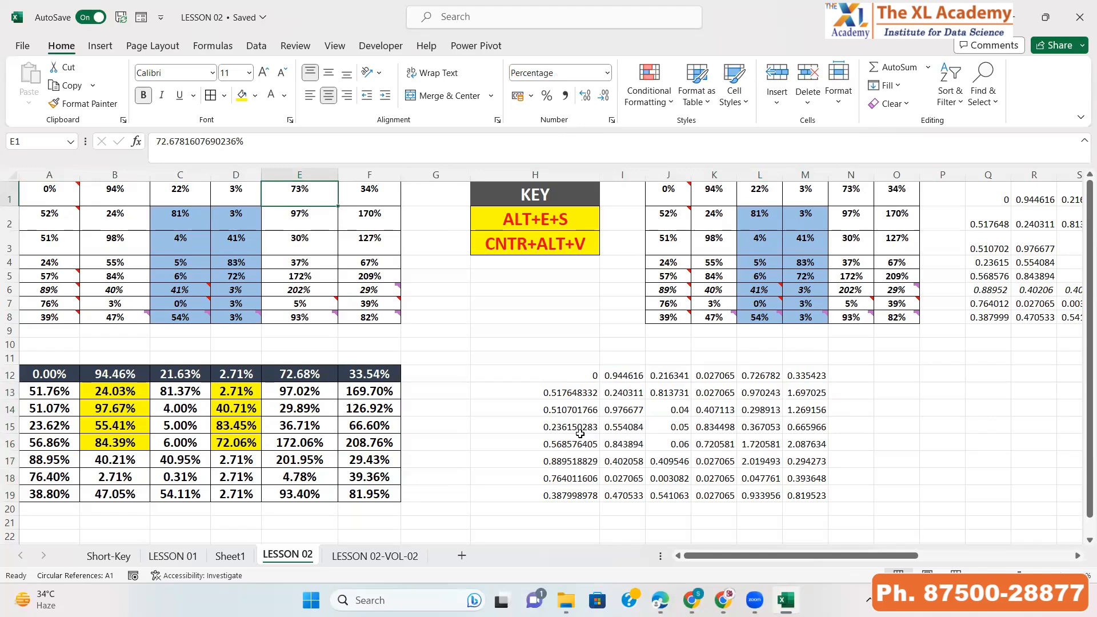
left_click(161, 395)
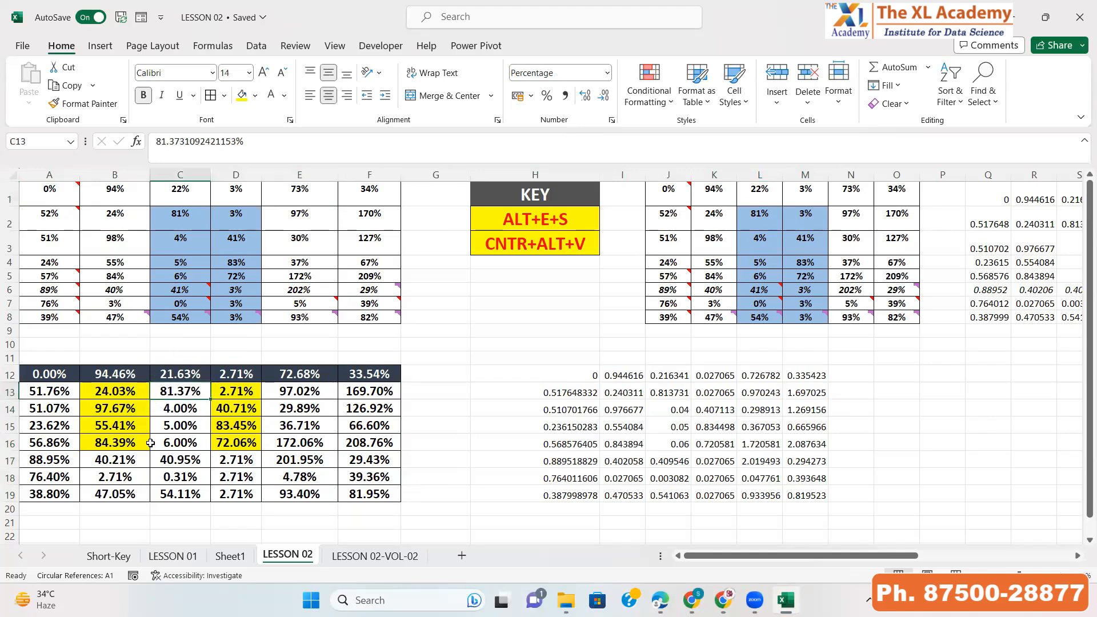
Copy the A1:A8 column and Paste Special only its Formats across the H12:M19 values
left_click_drag(48, 378, 383, 522)
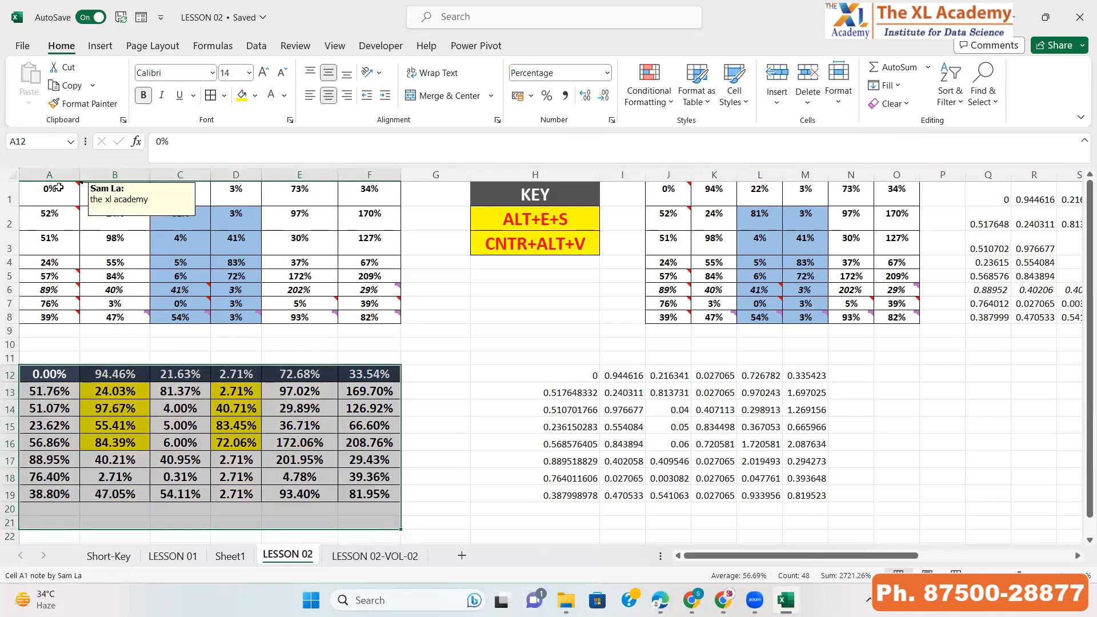
left_click_drag(58, 189, 365, 315)
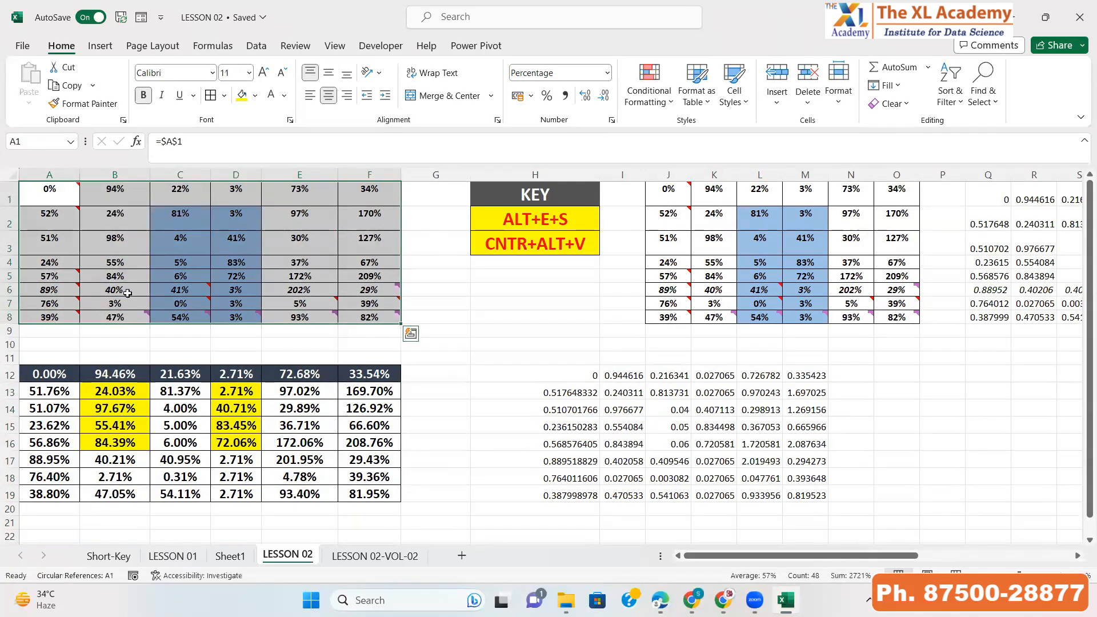
left_click_drag(134, 266, 119, 250)
left_click(49, 187)
left_click_drag(52, 229, 53, 319)
key("ctrl+c")
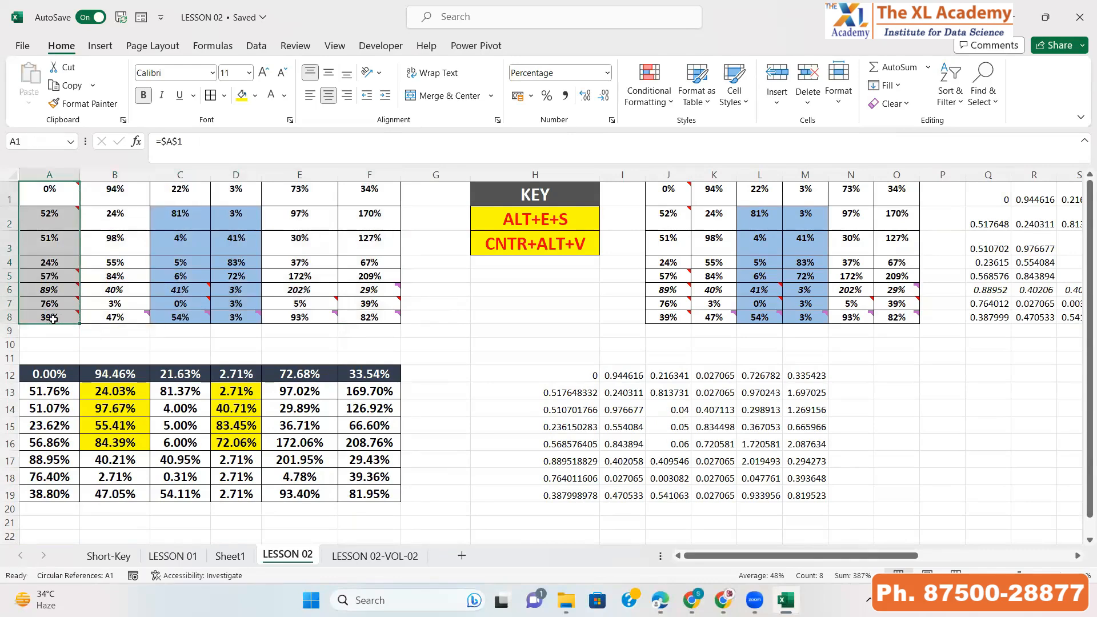
left_click(526, 376)
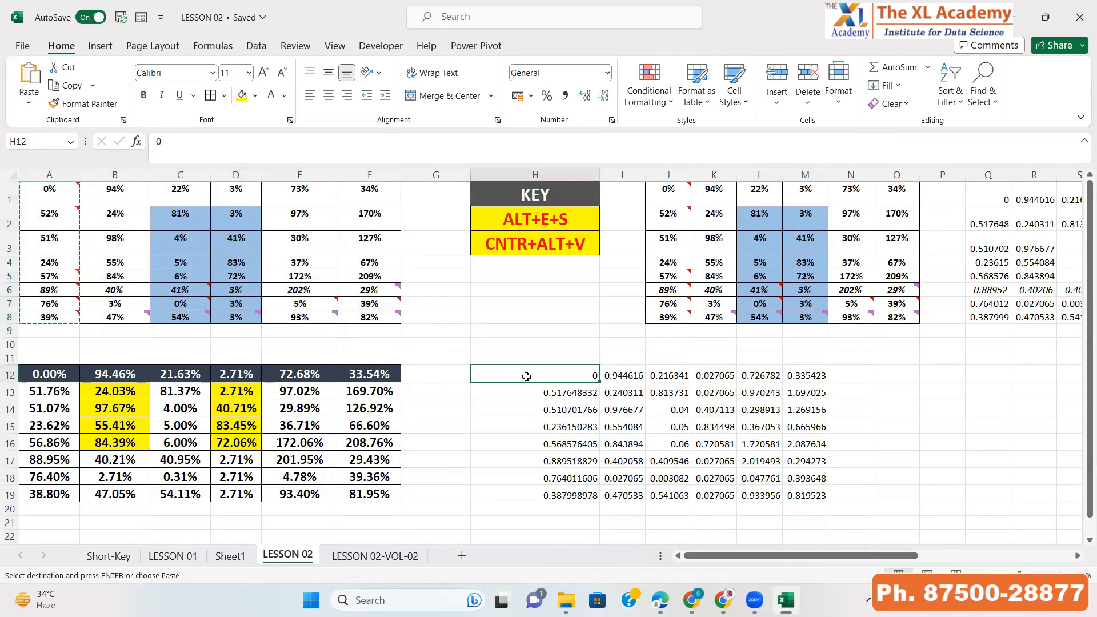
key("ctrl+v")
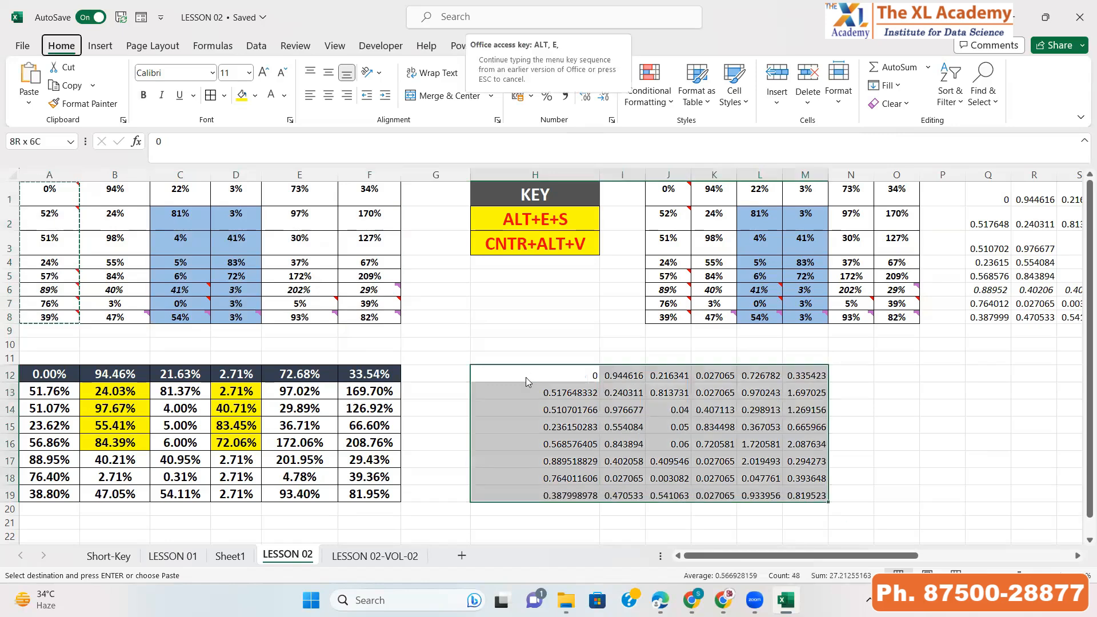
key("ctrl+alt+v")
key("t")
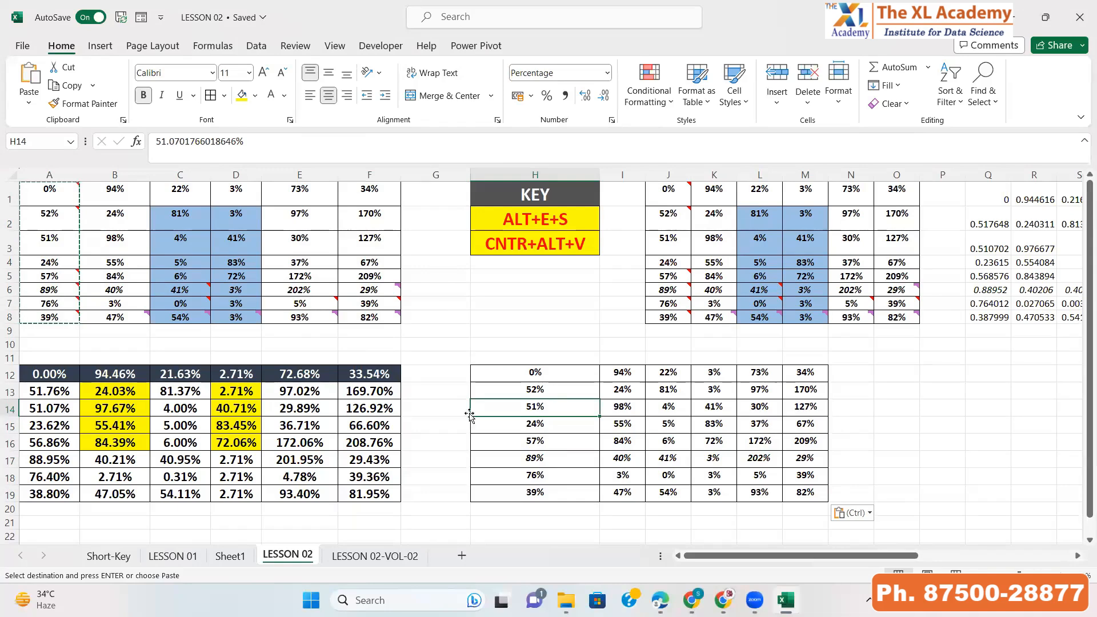
Copy the A1:F8 table and Paste Special only its Comments and Notes into P12
left_click_drag(44, 397, 351, 495)
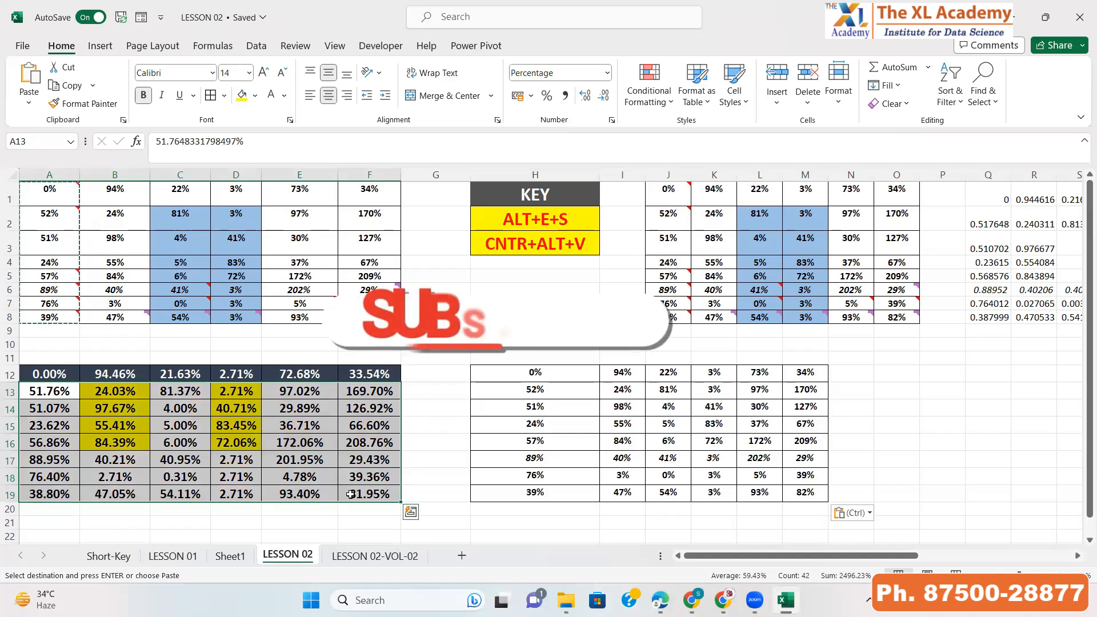
key("ctrl+Up")
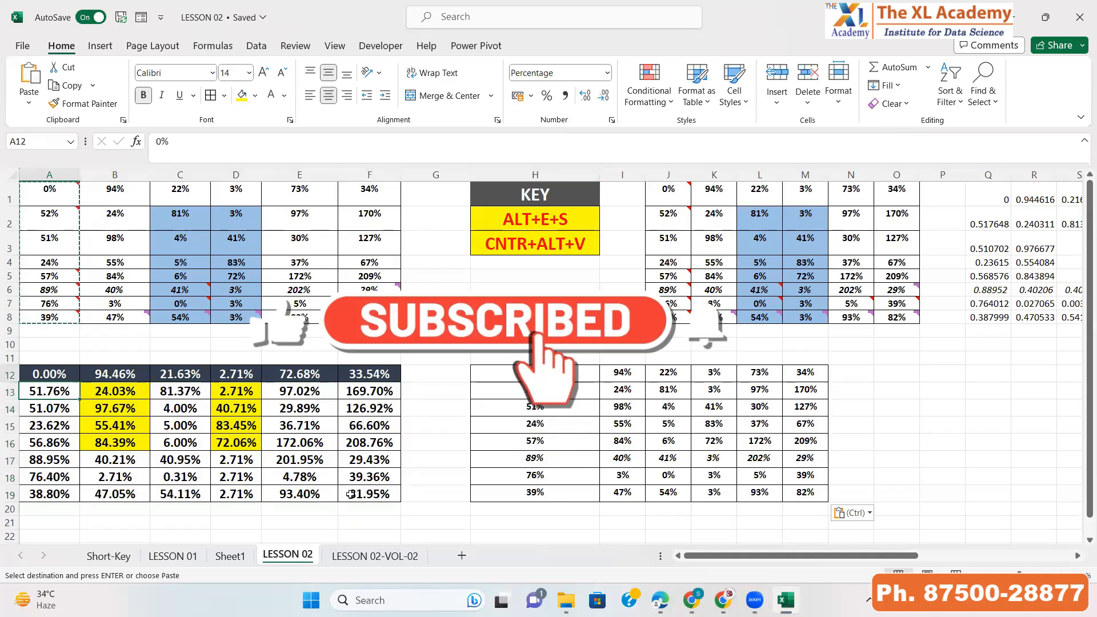
key("ctrl+Up")
key("ctrl+Up")
key("ctrl+shift+Down")
key("ctrl+shift+Right")
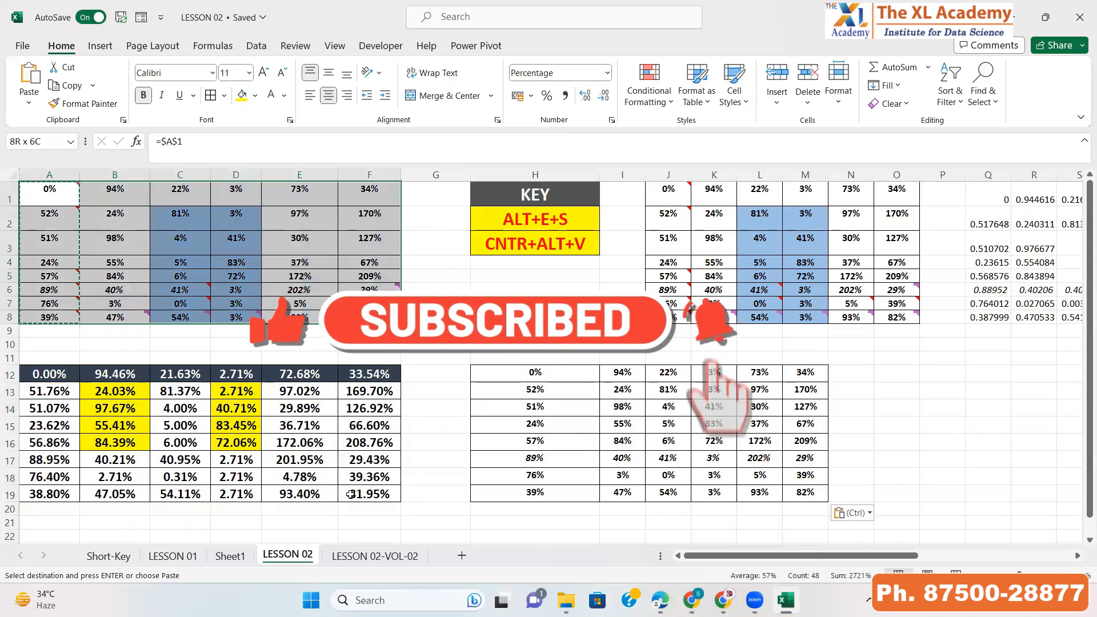
key("Escape")
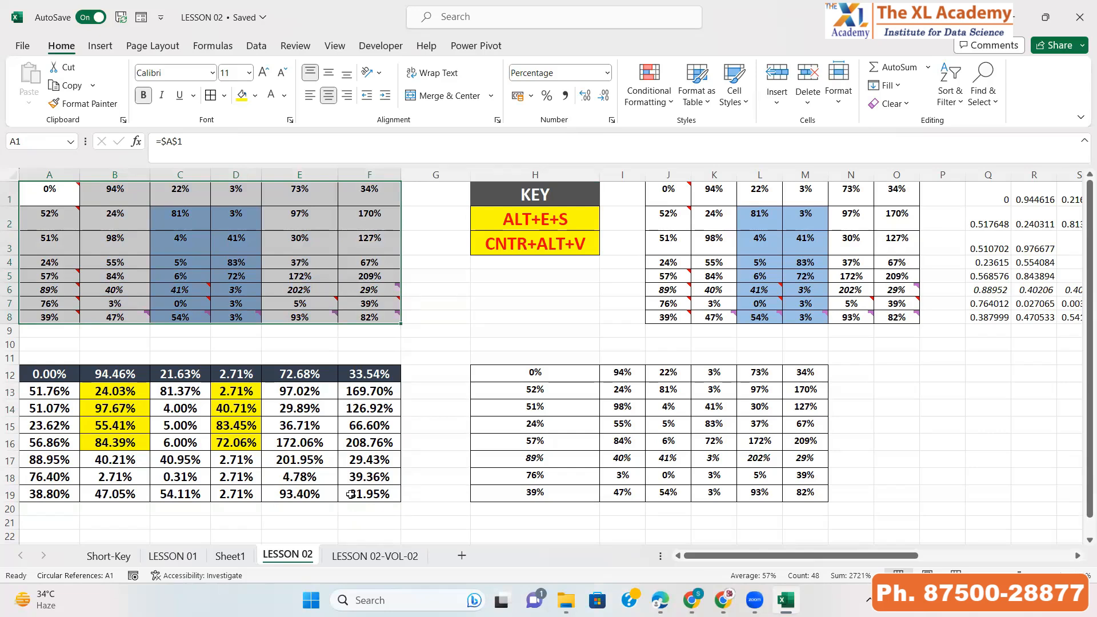
key("ctrl+c")
key("Down")
key("Down")
key("Down")
key("Down")
key("Down")
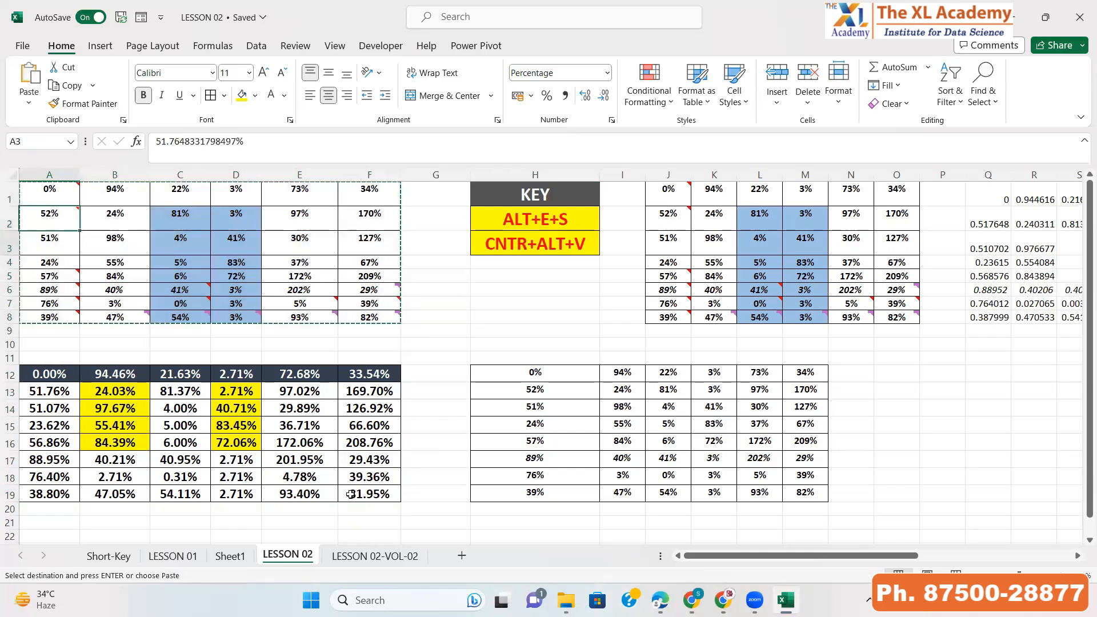
key("Down")
key("Down")
key("Down")
key("Down")
key("Down")
key("ctrl+Up")
key("ctrl+Up")
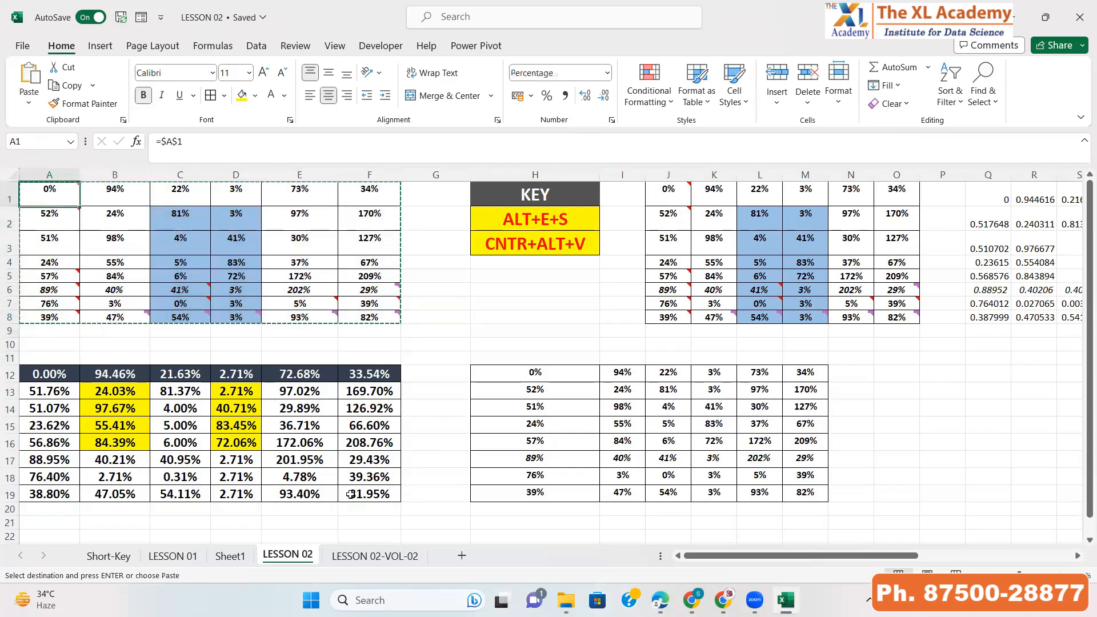
key("Down")
key("Down")
key("Down")
key("Down")
key("Down")
key("Down")
key("Down")
key("Down")
key("Down")
key("Down")
key("Down")
key("Right")
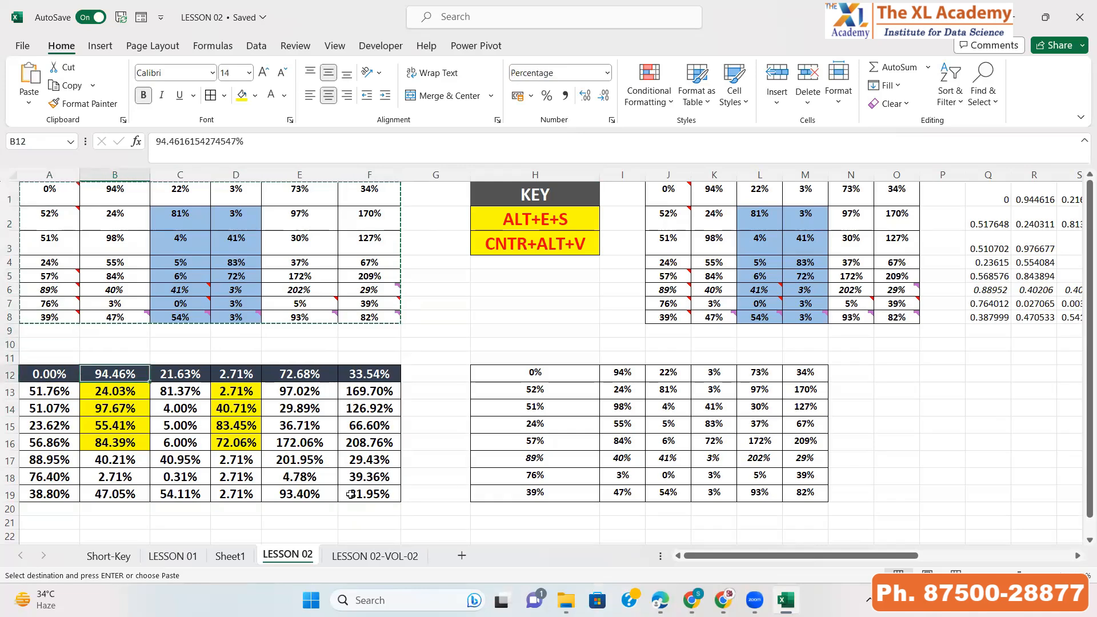
key("ctrl+Right")
key("ctrl+Right")
key("ctrl+Right")
key("Right")
key("Right")
key("Right")
key("alt+e")
key("s")
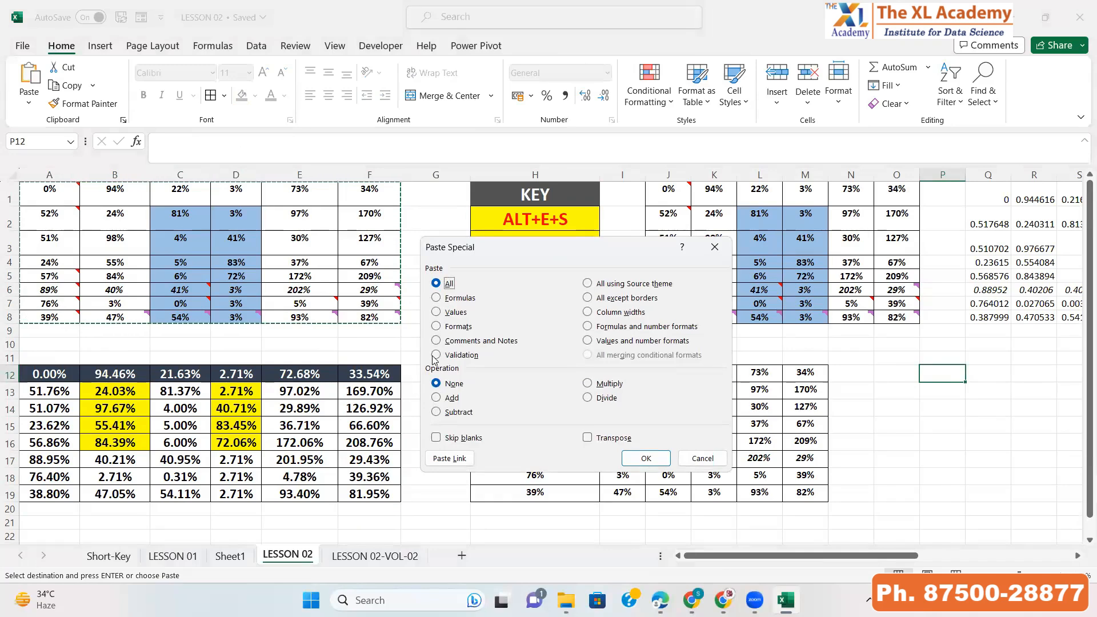
left_click(451, 340)
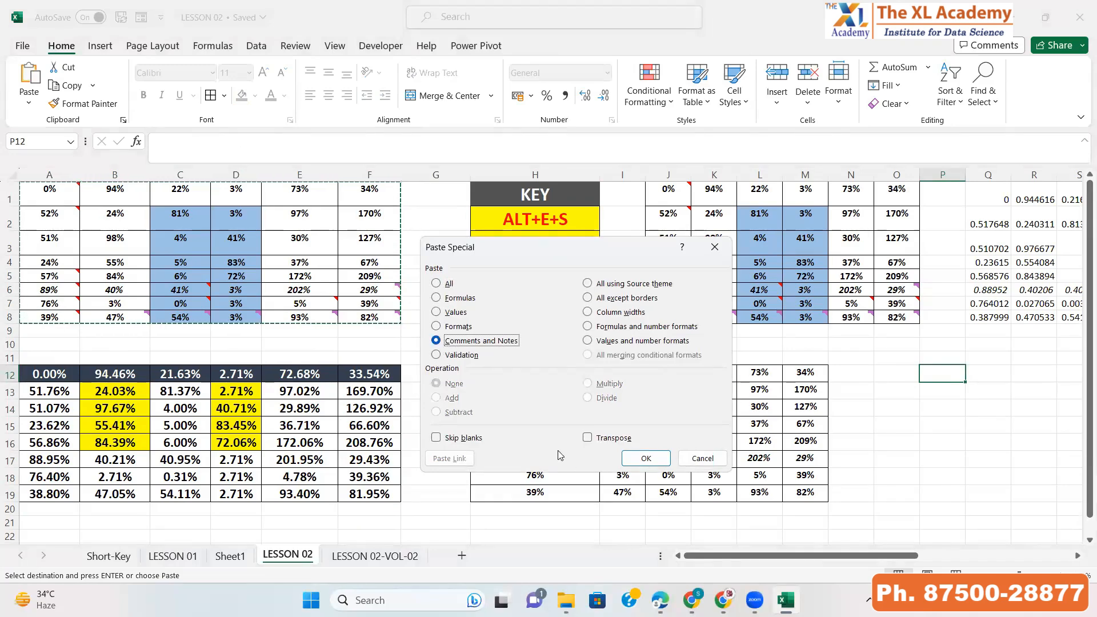
left_click(651, 458)
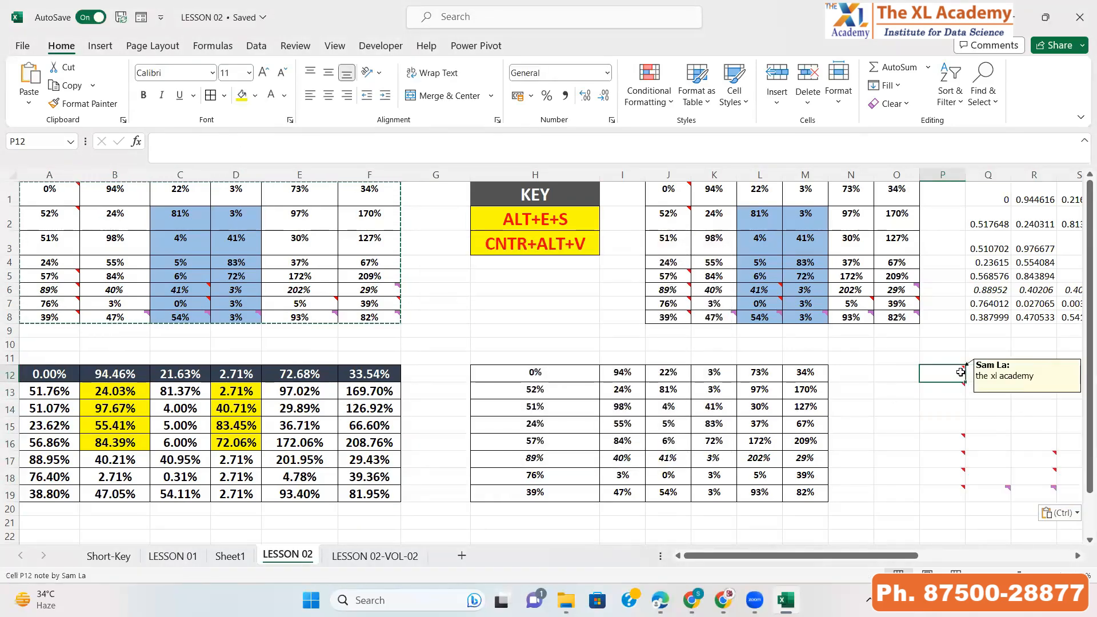
Scroll across to examine the comments pasted around P12
key("Right")
key("Right")
key("Right")
key("Right")
key("Right")
key("Right")
key("Right")
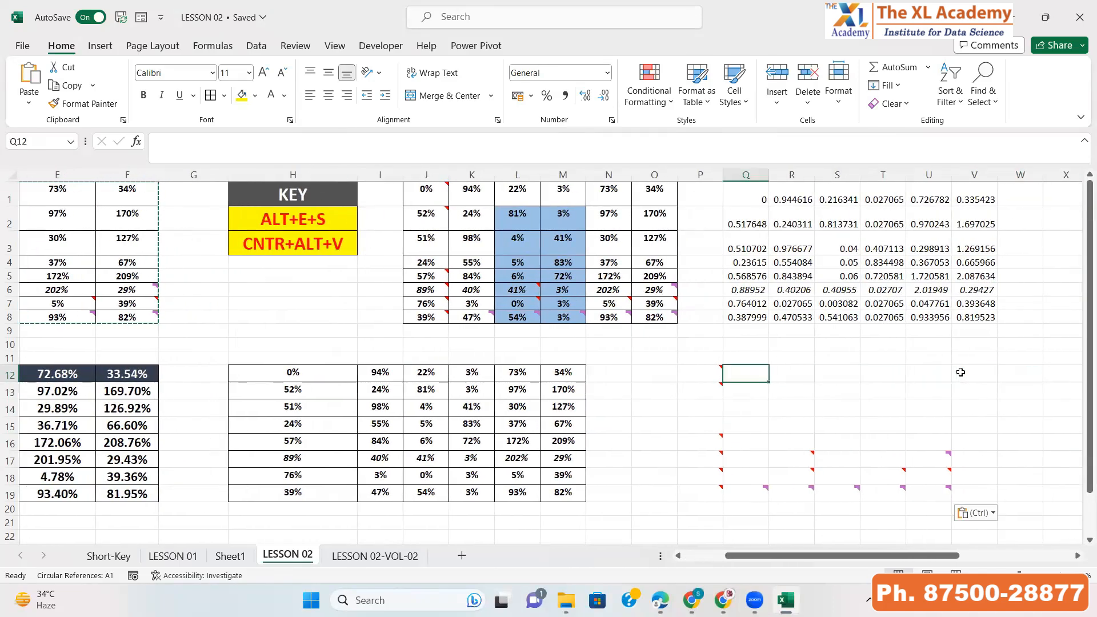
key("ctrl+Left")
key("ctrl+Left")
key("ctrl+Left")
key("ctrl+Left")
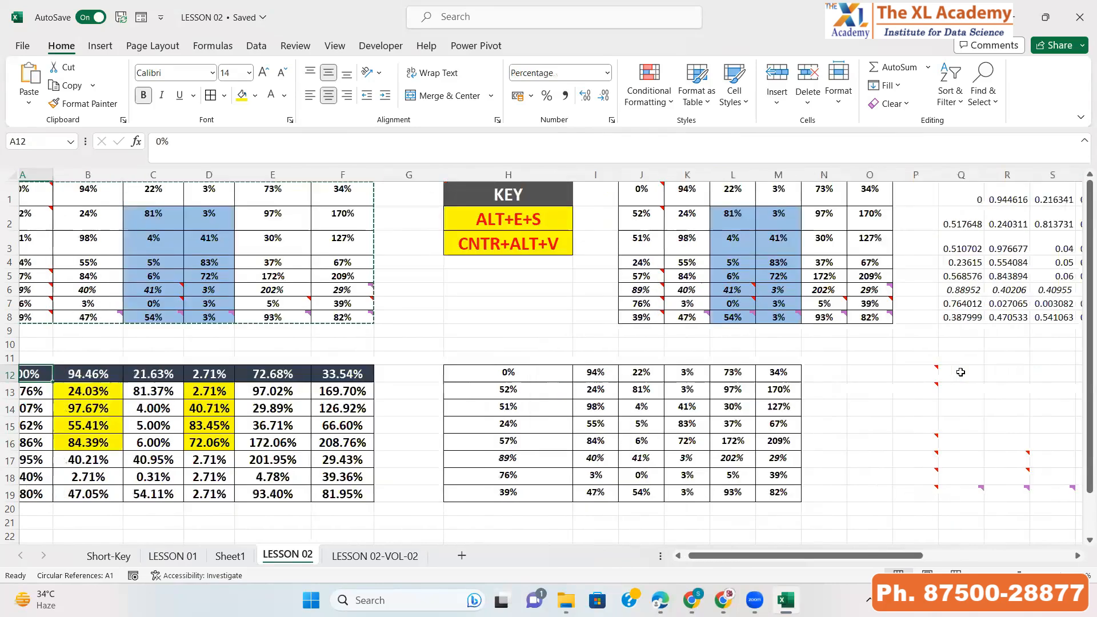
Copy cell A8 and Paste Special only its Comments and Notes into H12:H19
key("ctrl+Up")
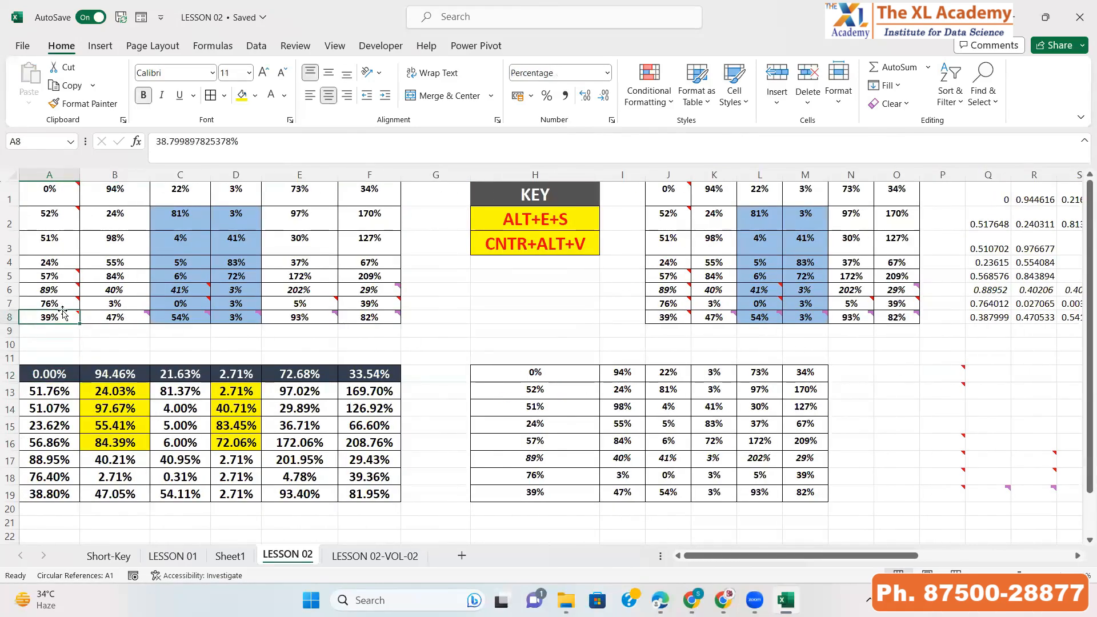
mouse_move(60, 315)
key("ctrl+c")
key("Right")
key("Right")
key("Right")
key("Right")
key("Right")
key("Right")
key("Right")
key("Right")
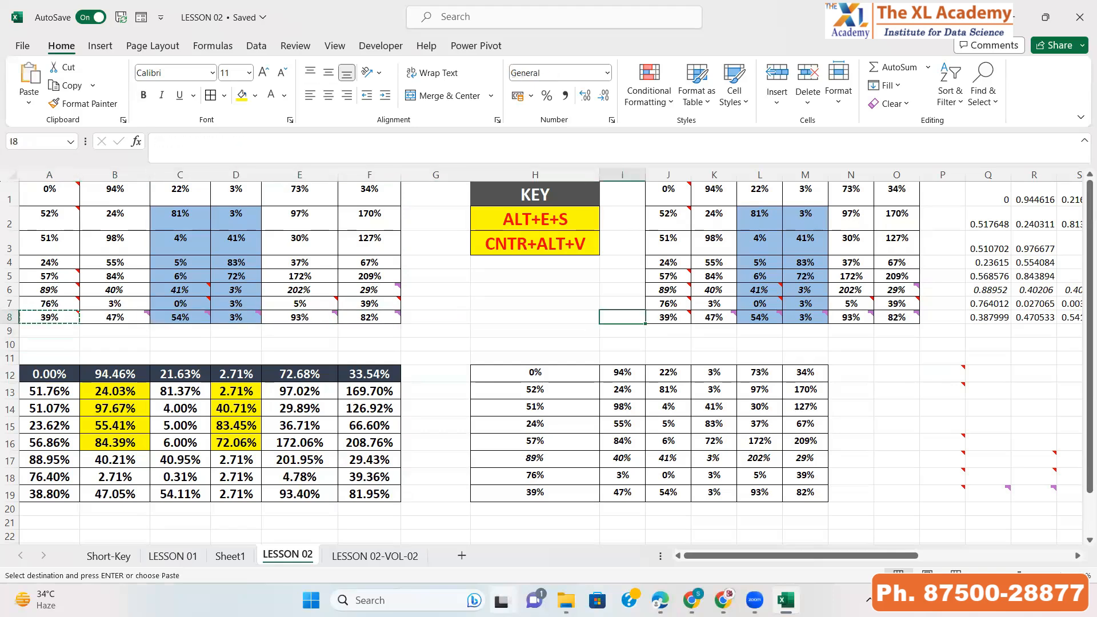
key("Down")
key("Down")
key("Down")
key("Down")
key("Left")
key("ctrl+shift+Down")
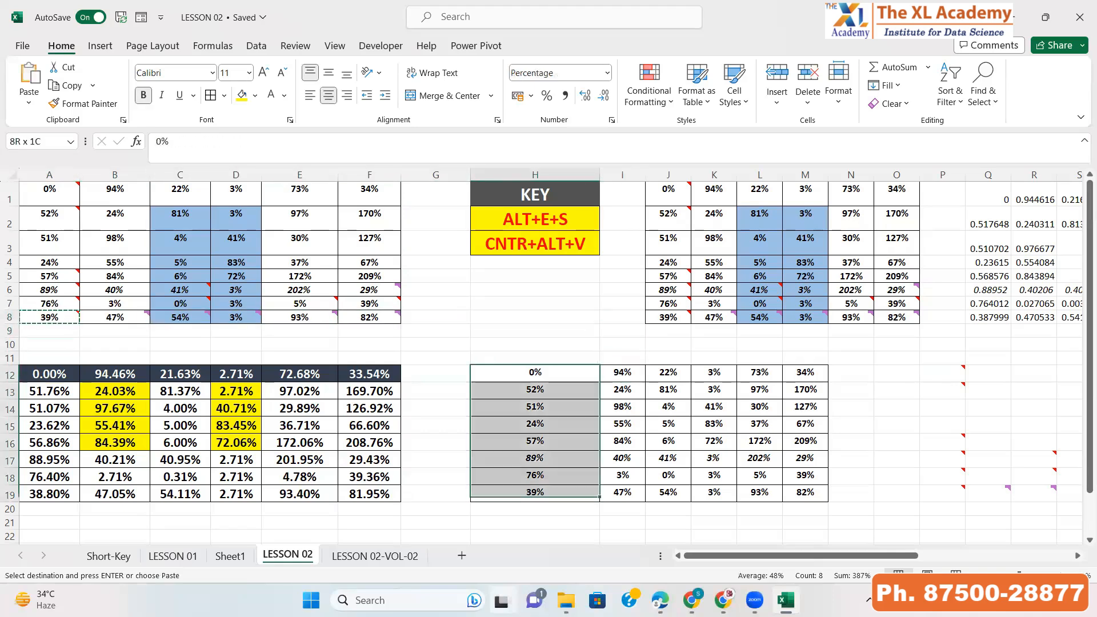
key("alt+e")
key("s")
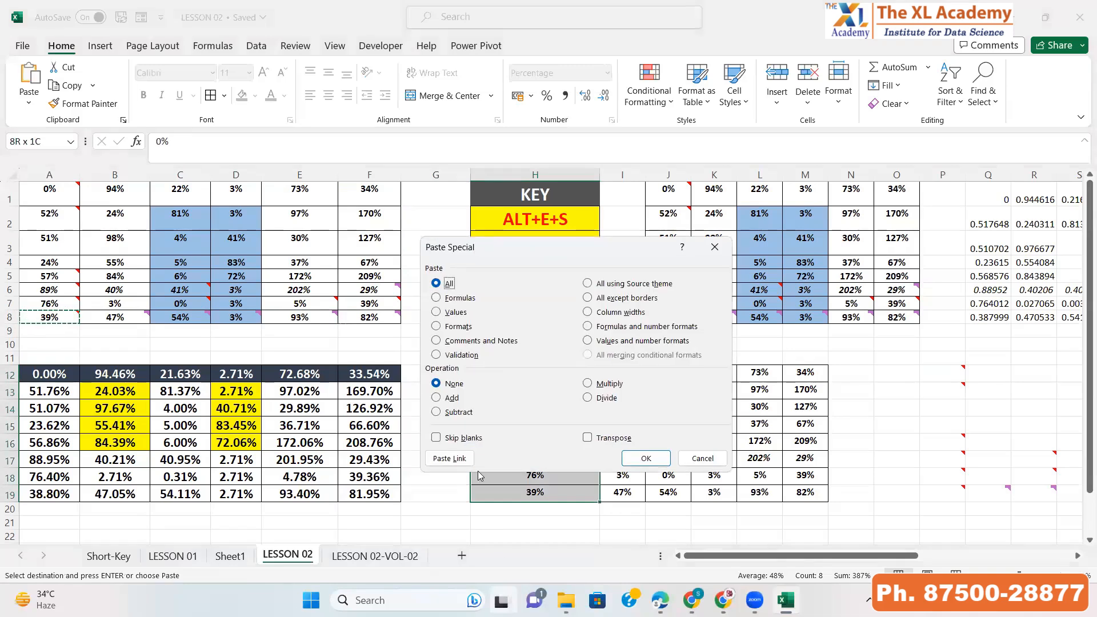
left_click(496, 342)
left_click(639, 461)
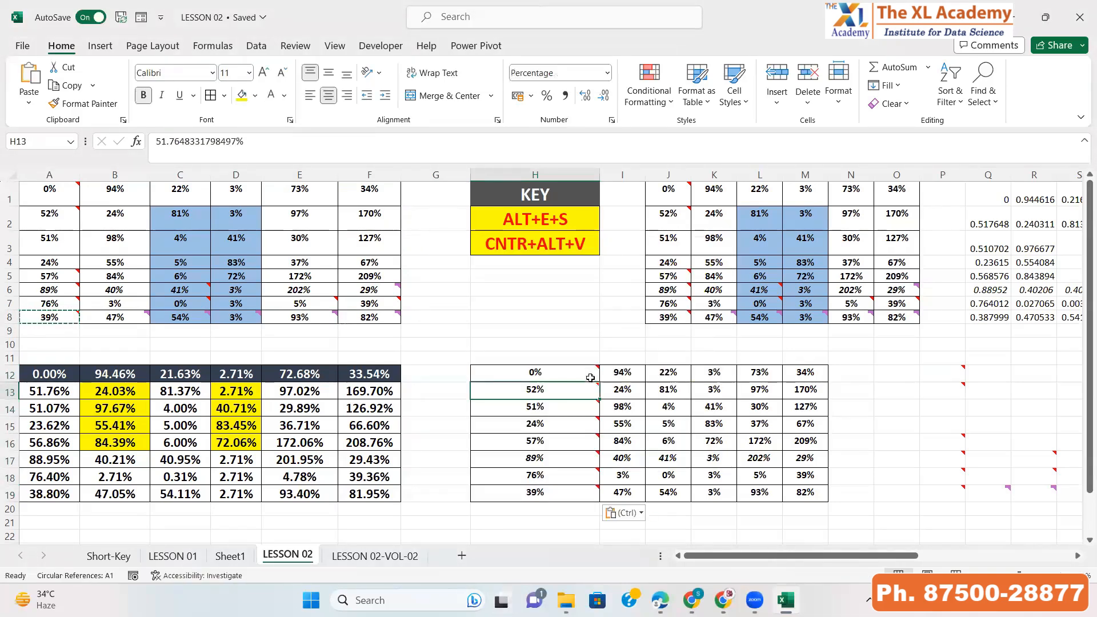
Copy the A1:F8 table and Paste Special it with All using Source theme into A22
key("Down")
mouse_move(591, 497)
left_click(96, 272)
key("ctrl")
key("Escape")
key("ctrl+Up")
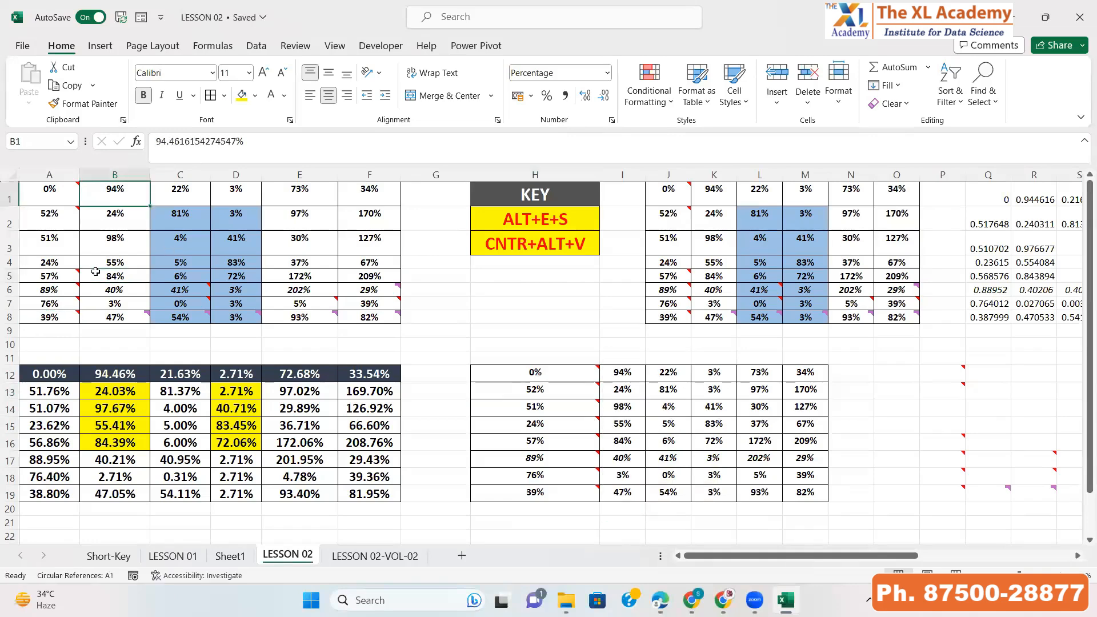
key("ctrl+a")
key("ctrl+c")
key("Right")
key("Right")
key("Right")
key("Right")
key("Right")
key("Right")
key("Right")
key("Right")
key("Right")
key("Right")
key("Right")
key("Right")
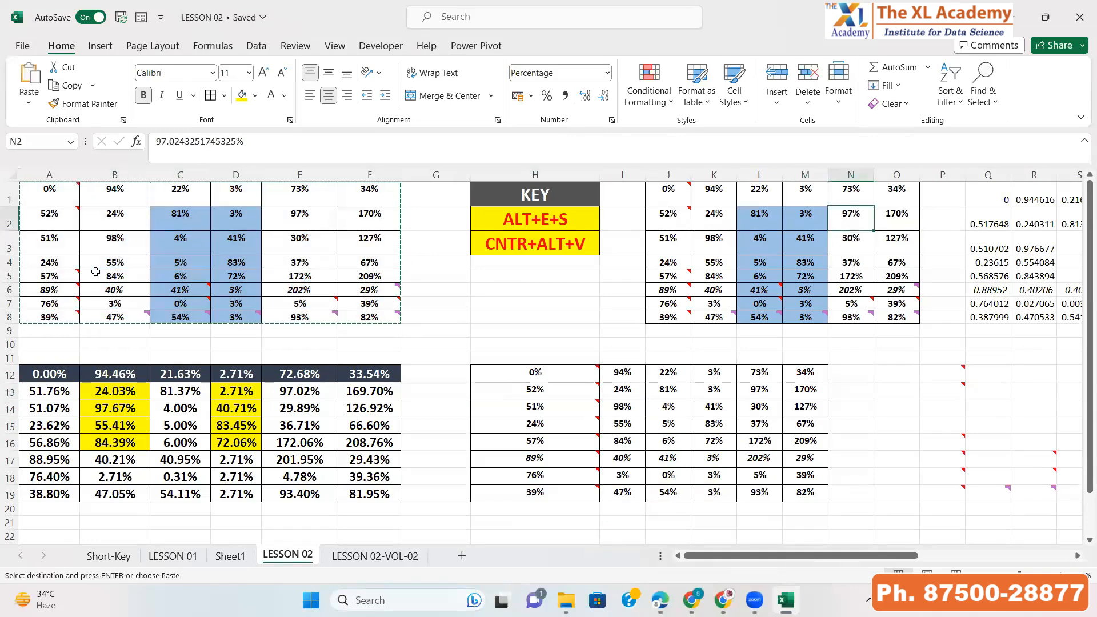
key("Down")
key("Down")
key("Down")
key("Down")
key("Down")
key("Down")
key("Down")
key("Down")
key("Down")
key("Down")
key("Down")
key("Down")
key("Down")
key("Down")
key("Down")
key("Down")
key("Down")
key("Down")
key("Down")
key("Down")
key("Down")
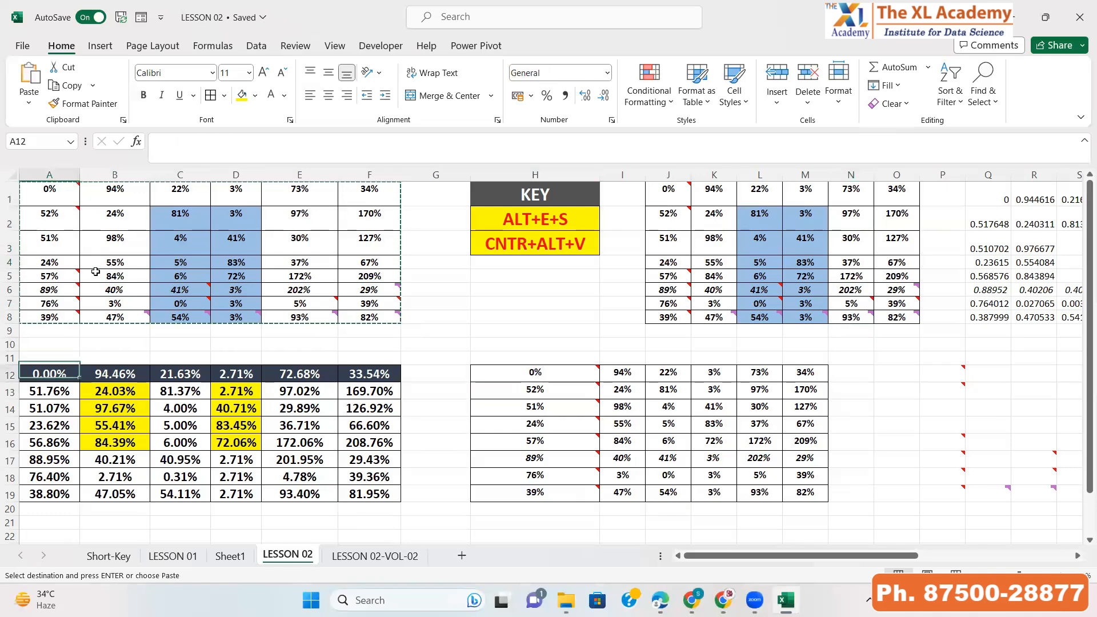
key("alt+e")
key("s")
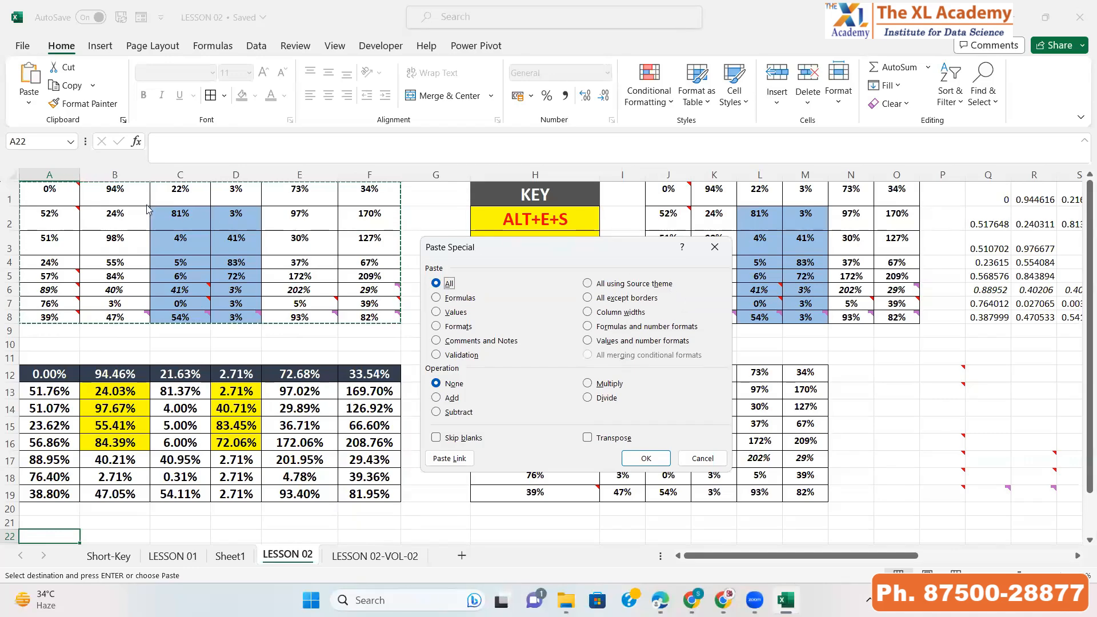
left_click(596, 284)
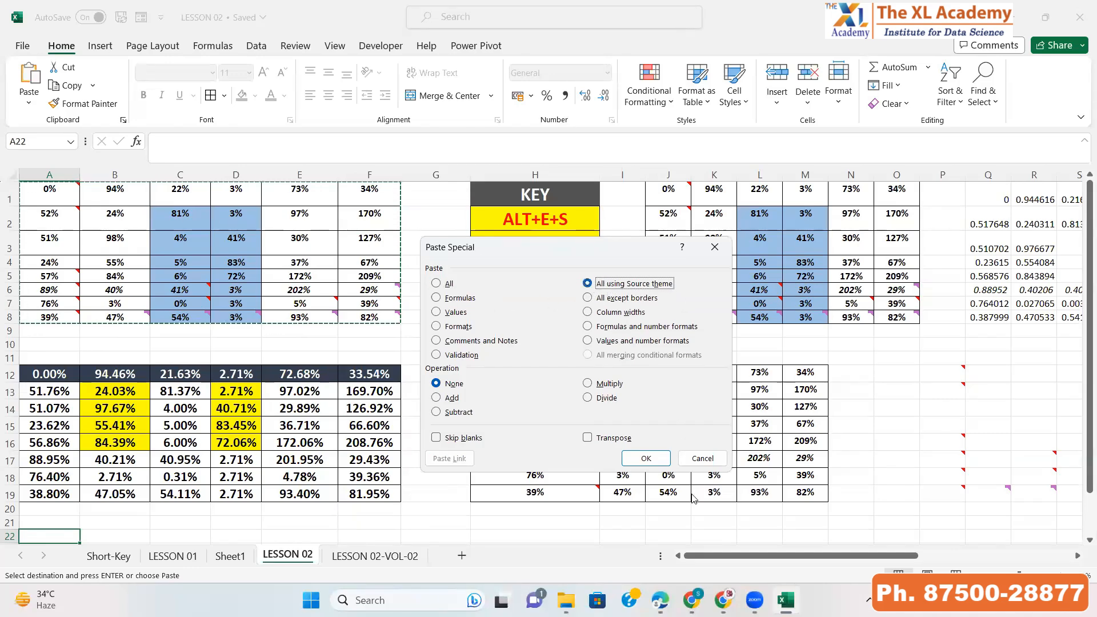
left_click(662, 464)
Inspect the formulas of cells in the pasted A22:F29 table
scroll(377, 456, "down", 2)
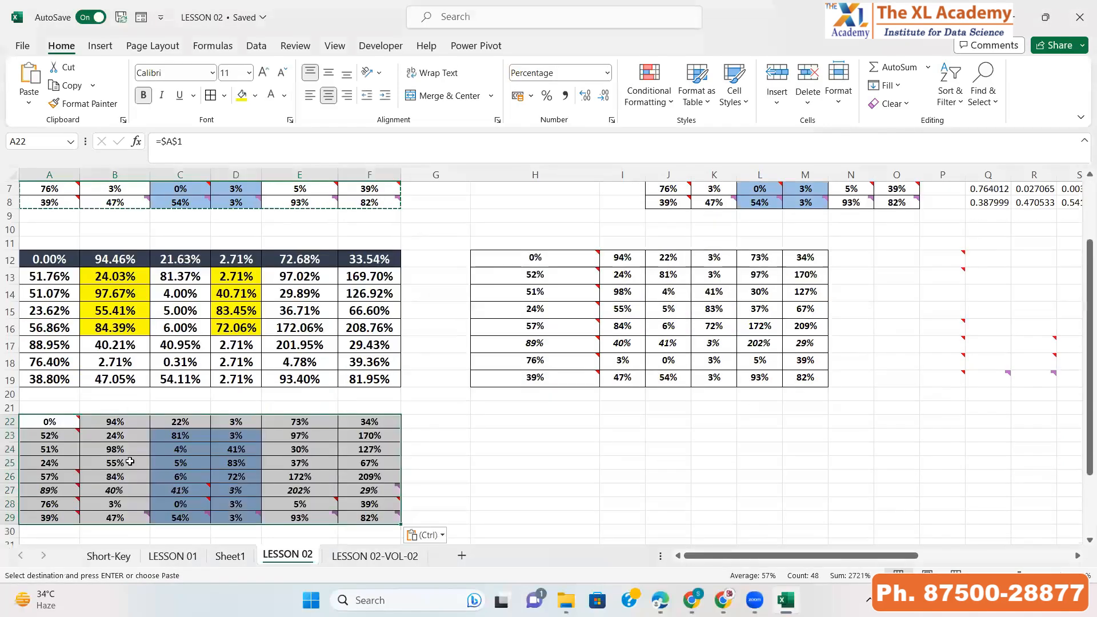
left_click(377, 456)
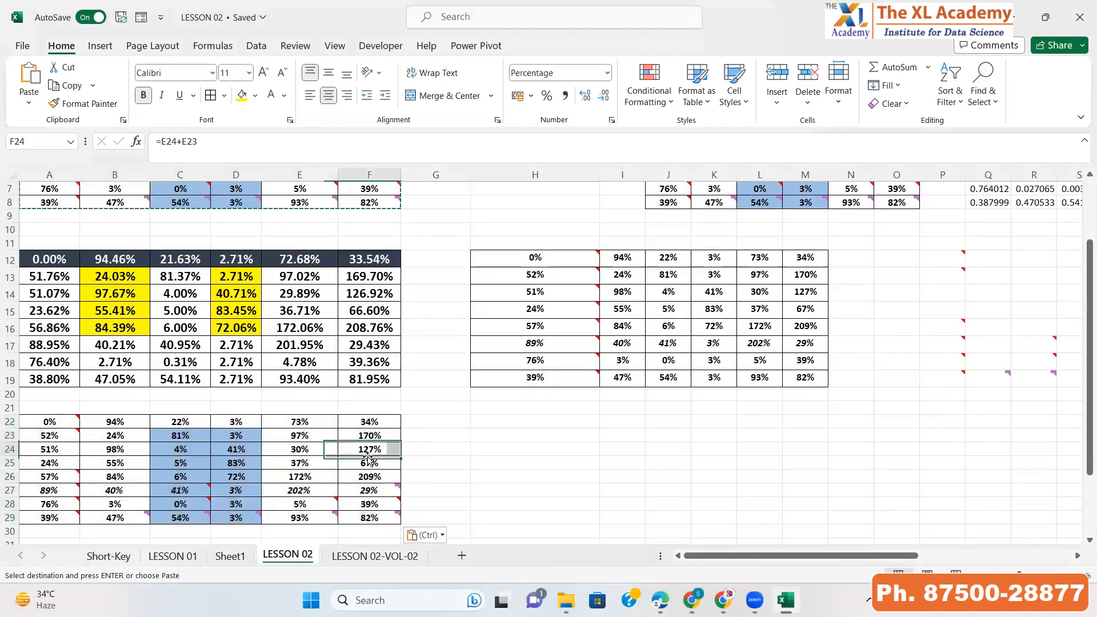
left_click(230, 451)
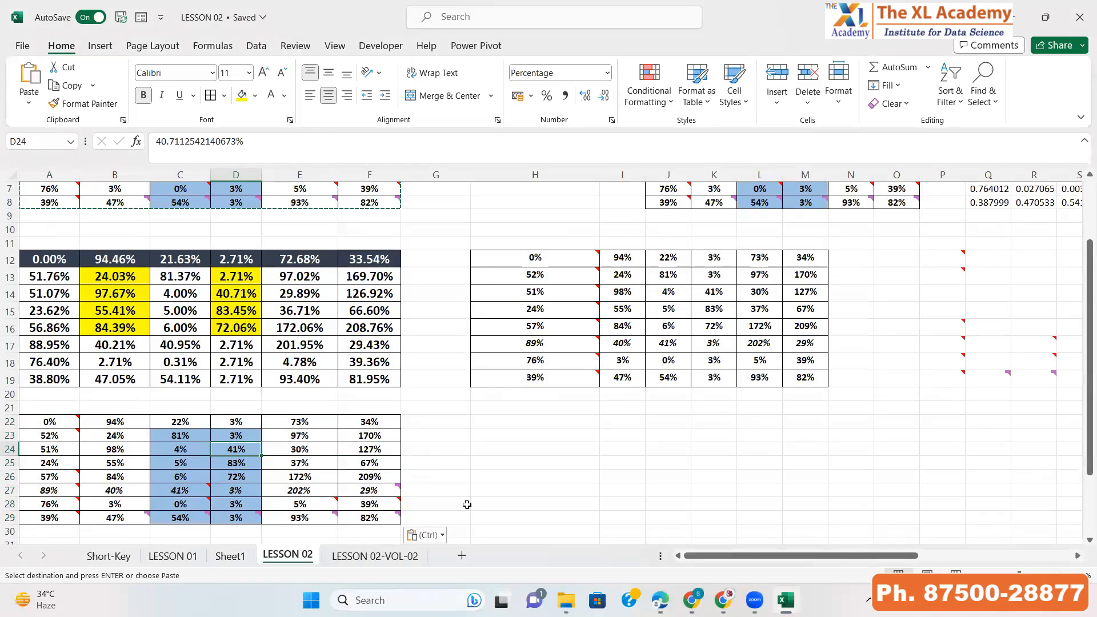
scroll(467, 505, "up", 2)
Paste the copied table back onto its original A1 position
left_click(51, 194)
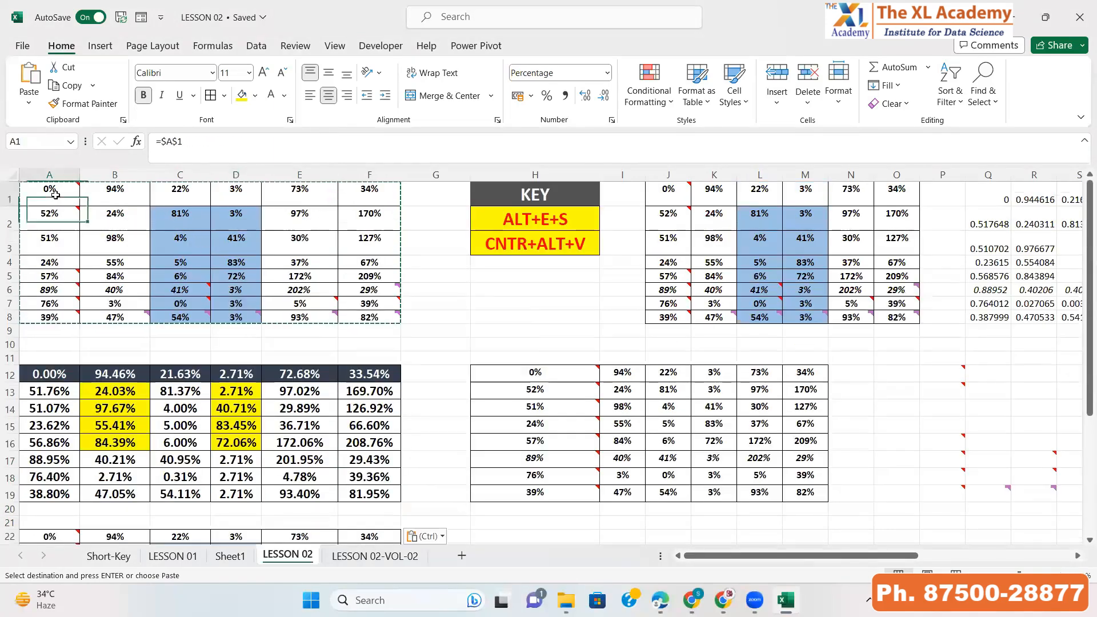
key("ctrl+v")
scroll(785, 496, "down", 2)
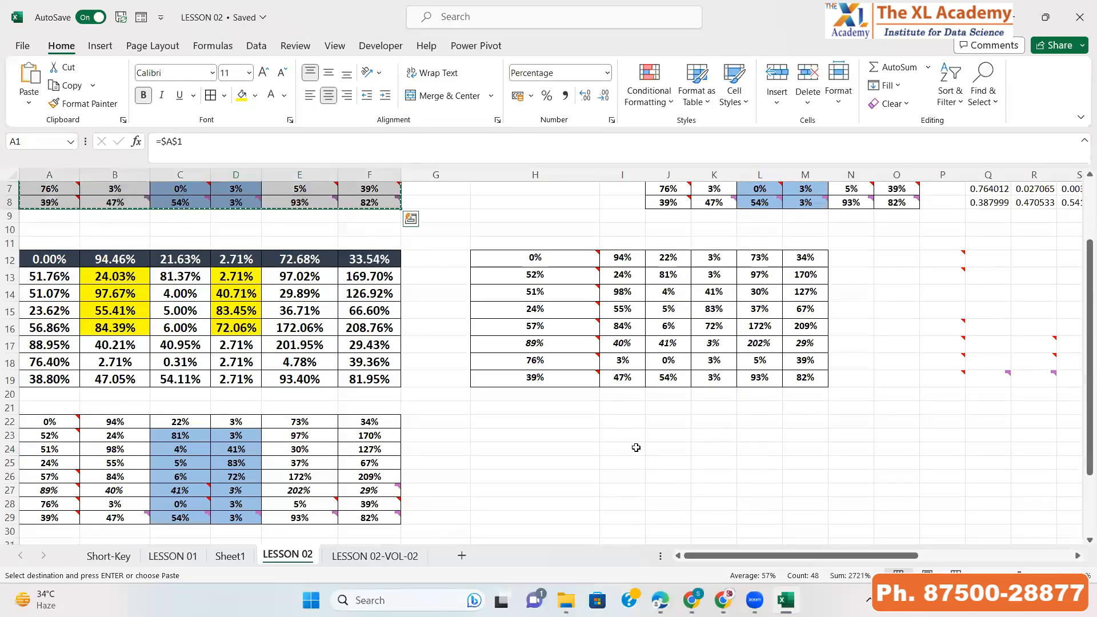
Paste Special the copied A1:F8 table into J21 using All except borders
left_click(671, 449)
key("Up")
key("Up")
key("Up")
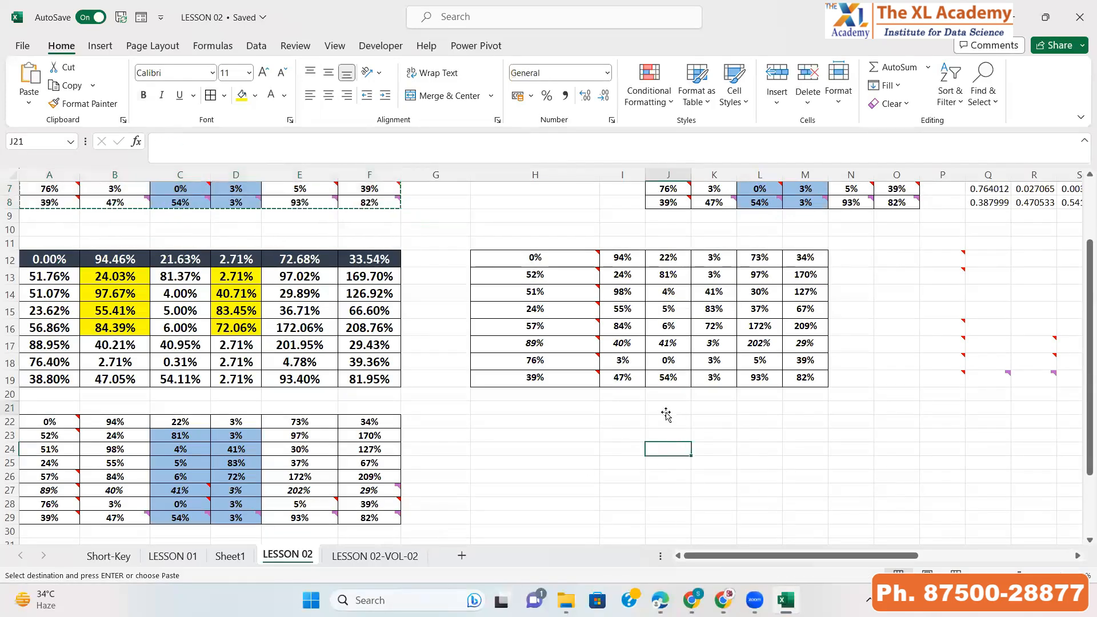
key("alt+e")
key("s")
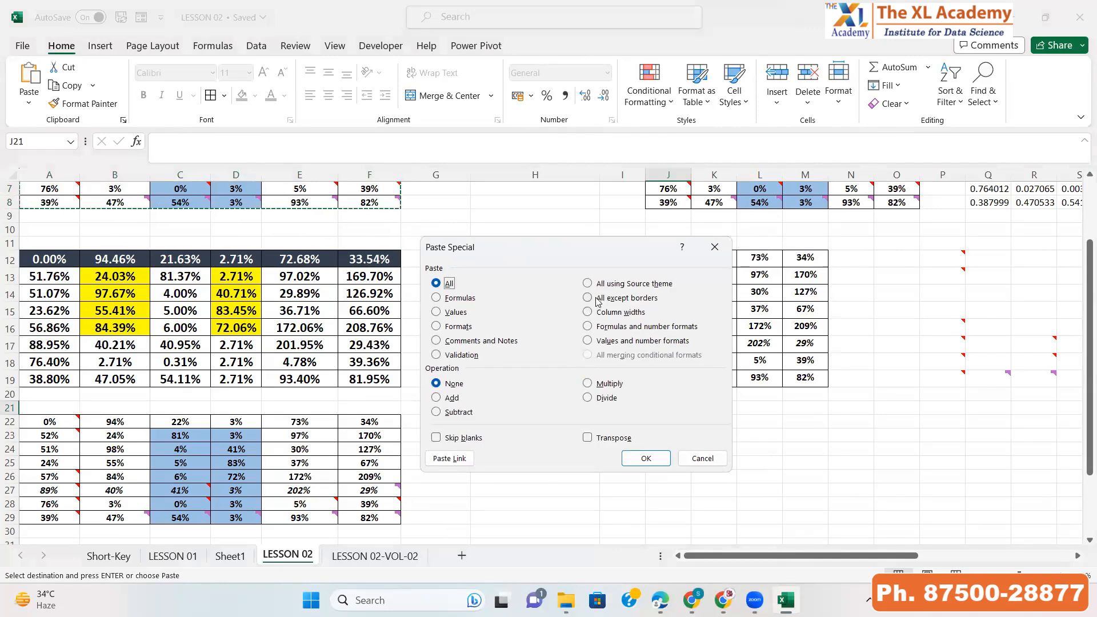
left_click(593, 299)
left_click(645, 458)
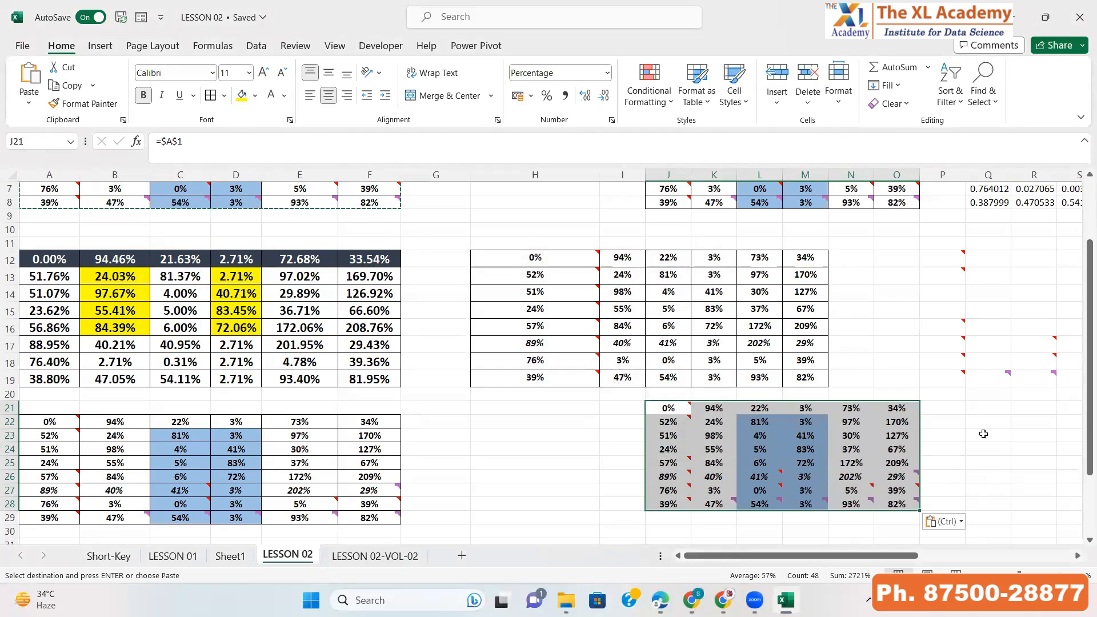
Paste Special the copied table into Q21 using Formulas and number formats
left_click(989, 404)
key("alt+e")
key("s")
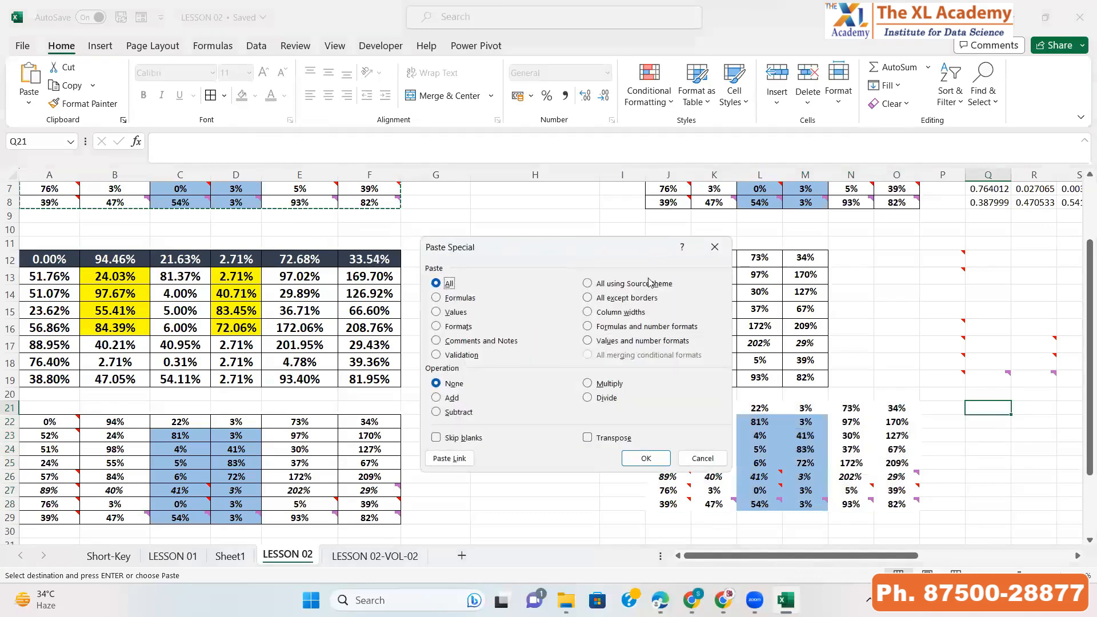
left_click(588, 326)
left_click(645, 459)
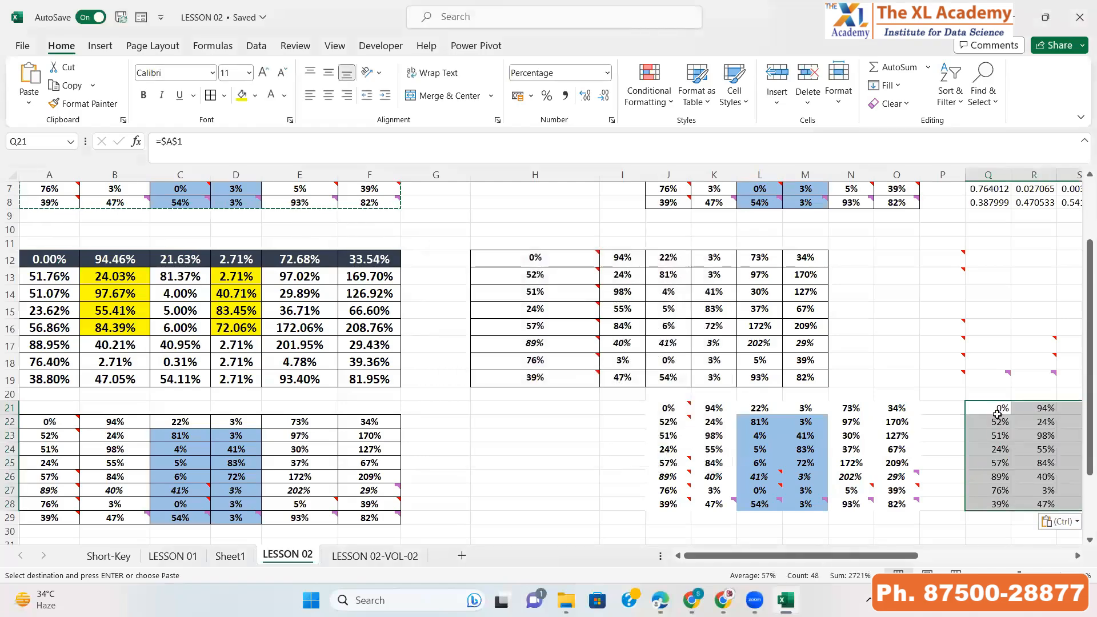
Inspect the formulas and values of cells in the Q21 pasted table and the rows above it
left_click(990, 411)
key("Right")
key("Right")
key("Right")
key("Right")
key("Right")
key("Right")
key("Right")
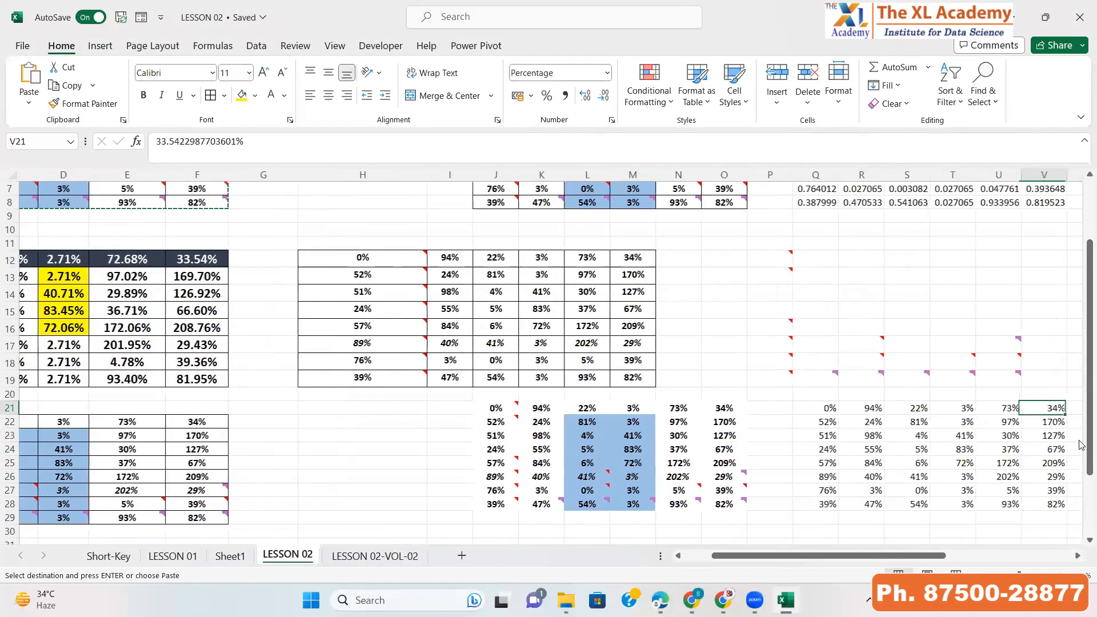
key("Right")
key("Right")
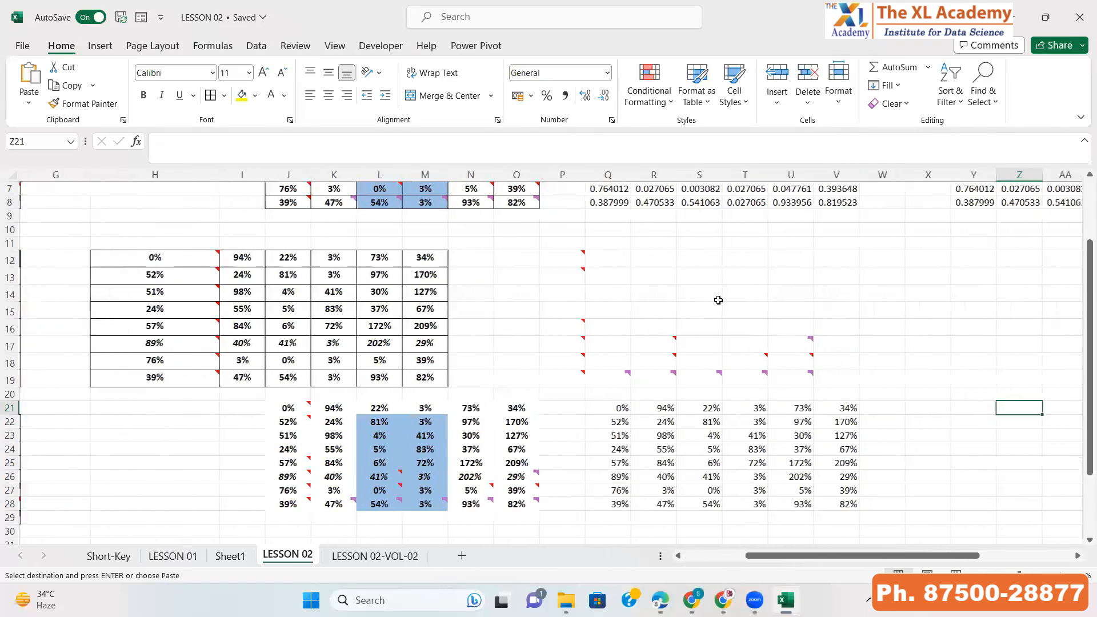
left_click(606, 189)
scroll(848, 228, "up", 2)
left_click(836, 199)
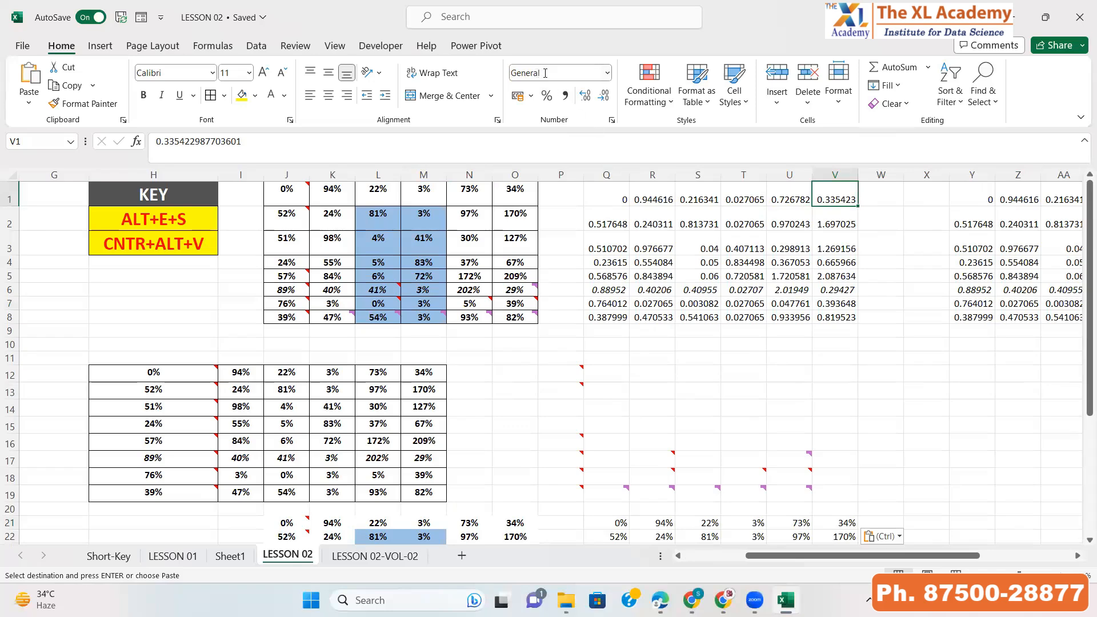
scroll(629, 444, "down", 3)
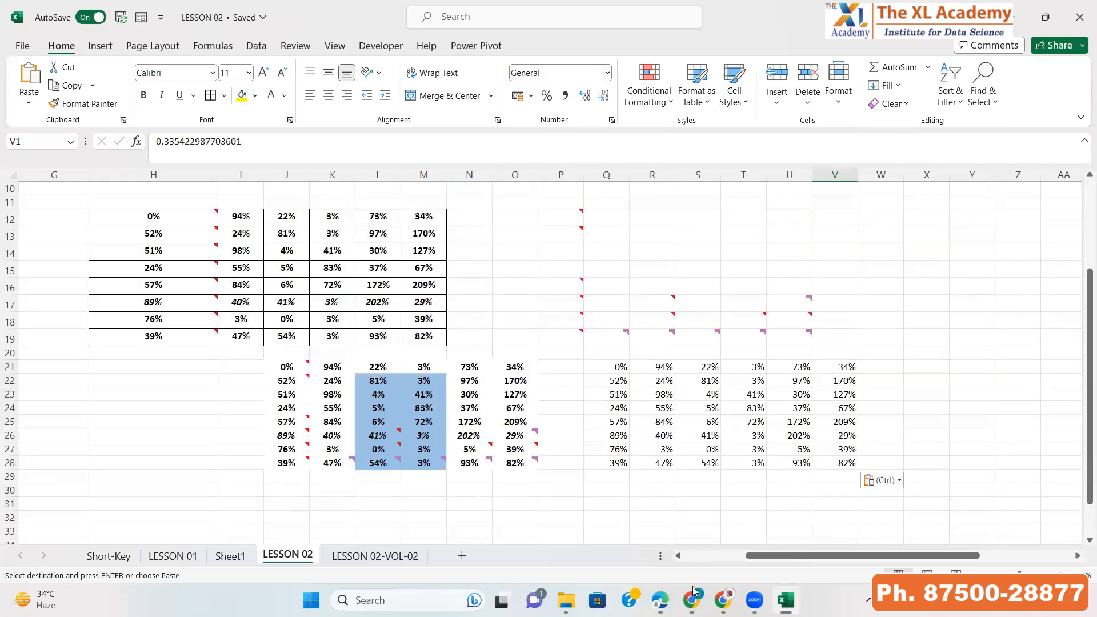
left_click(606, 367)
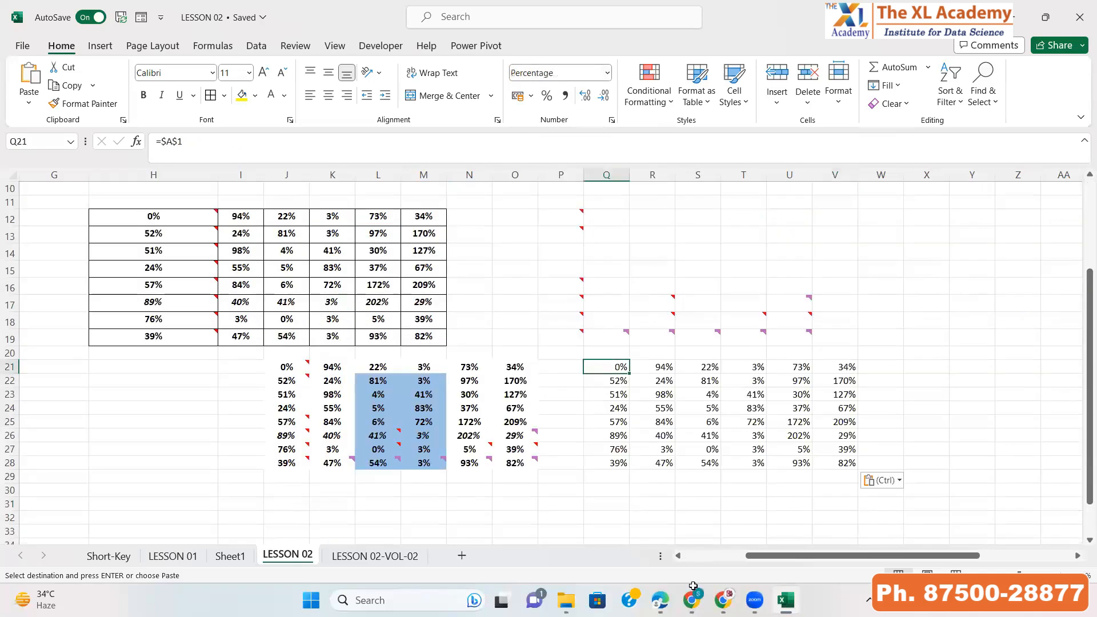
scroll(633, 378, "up", 3)
left_click(620, 199)
scroll(667, 402, "down", 3)
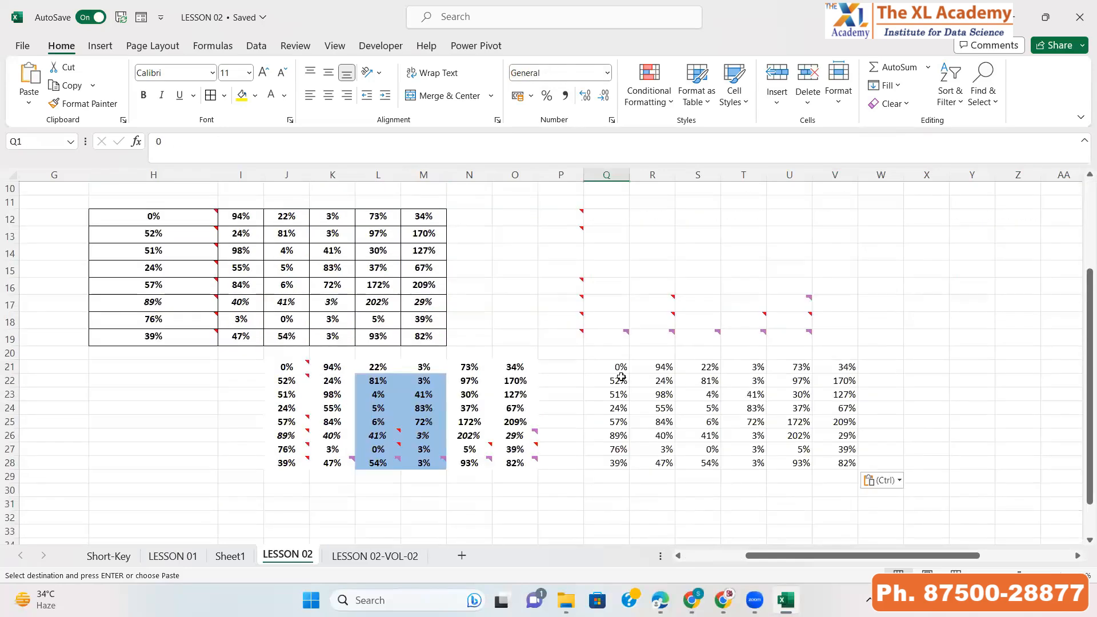
left_click(621, 377)
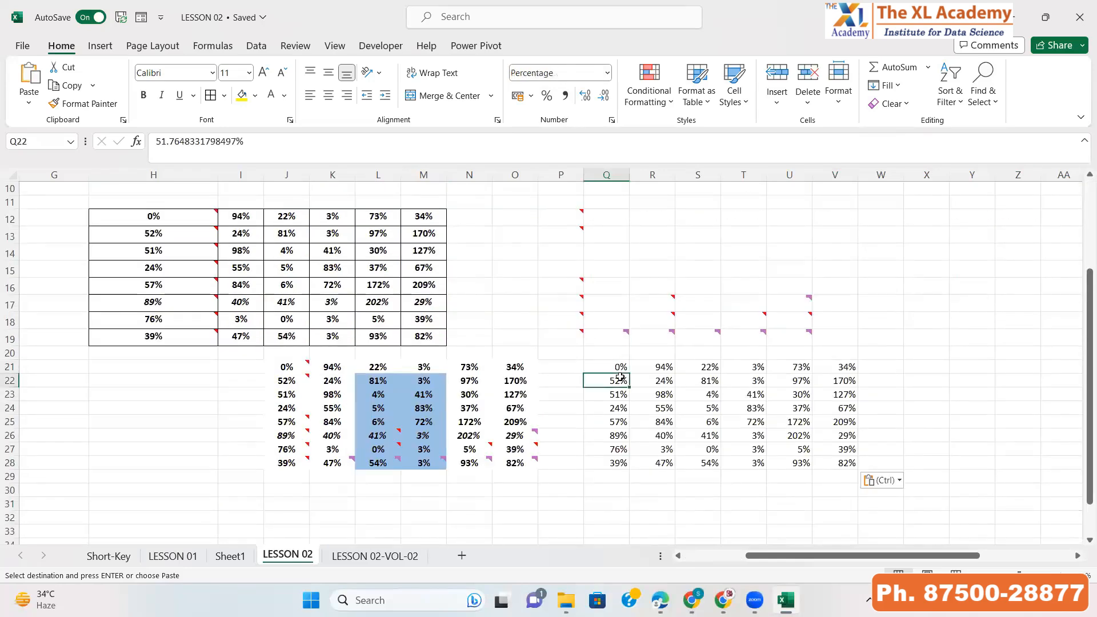
key("ctrl+Home")
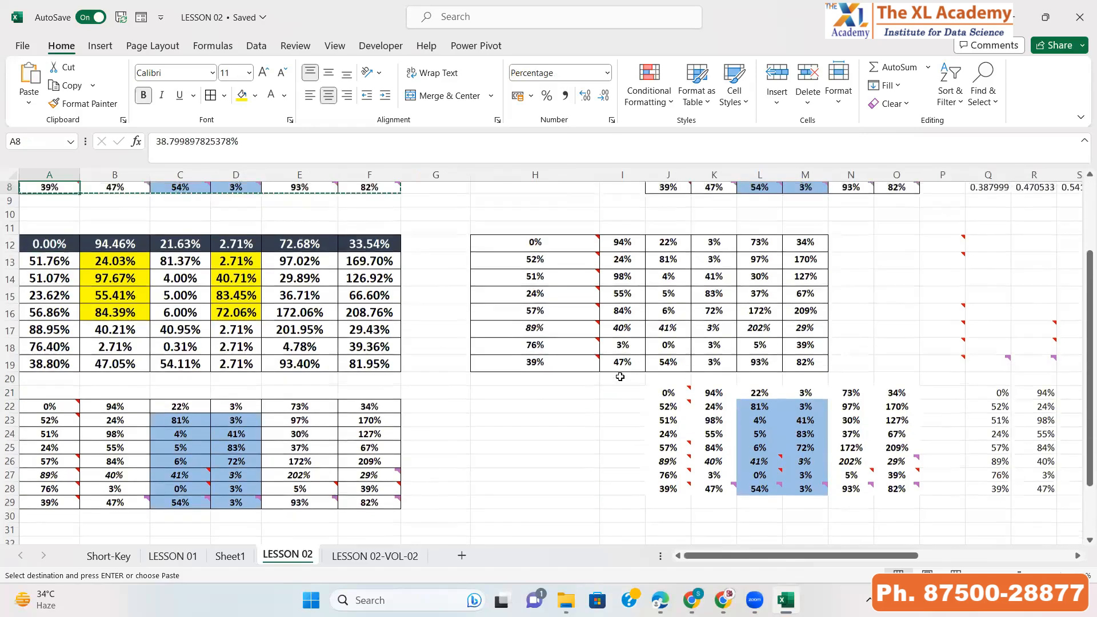
key("ctrl+a")
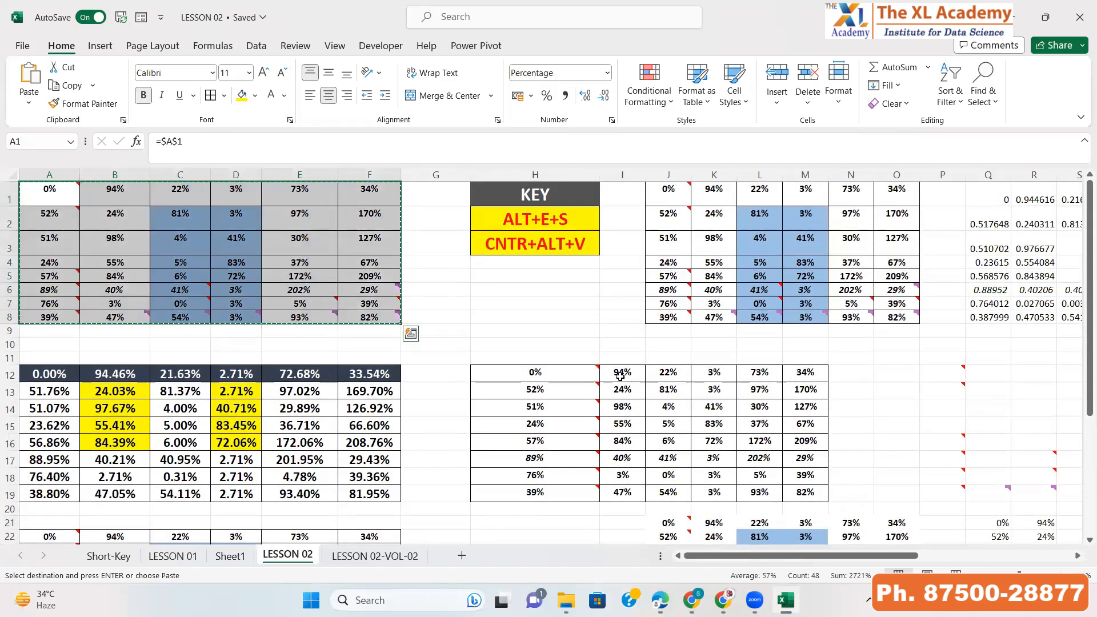
left_click(27, 109)
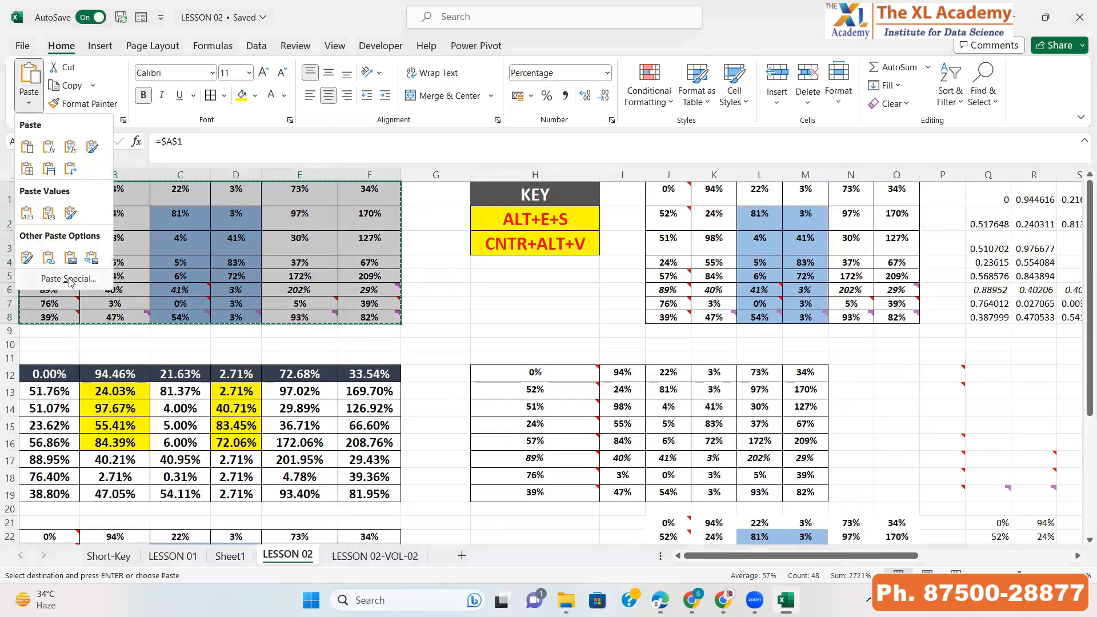
left_click(71, 282)
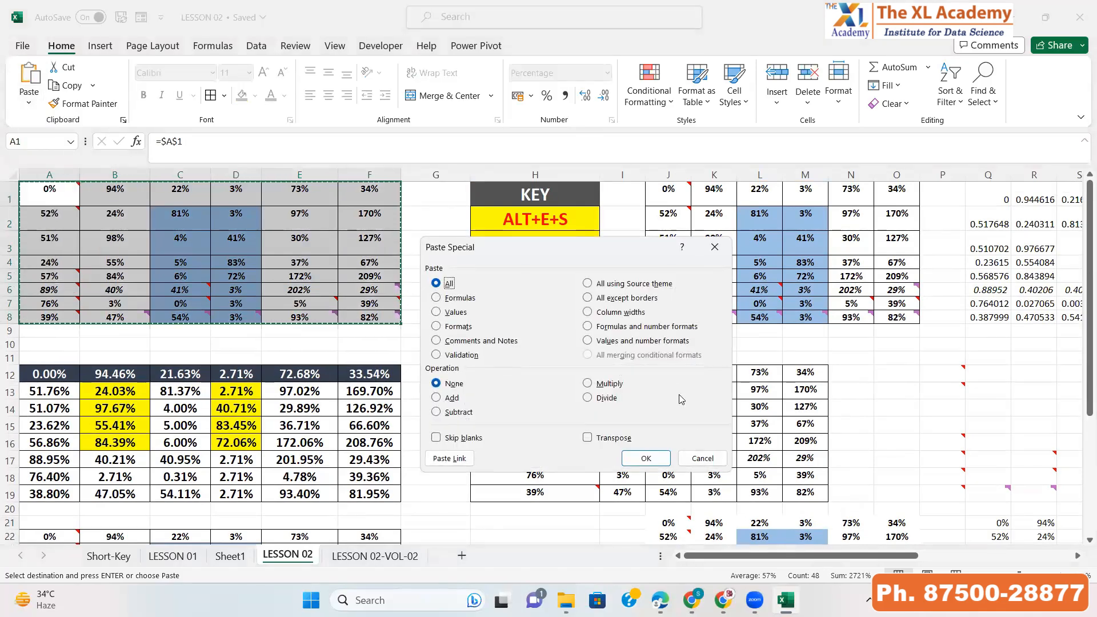
left_click(690, 460)
key("Escape")
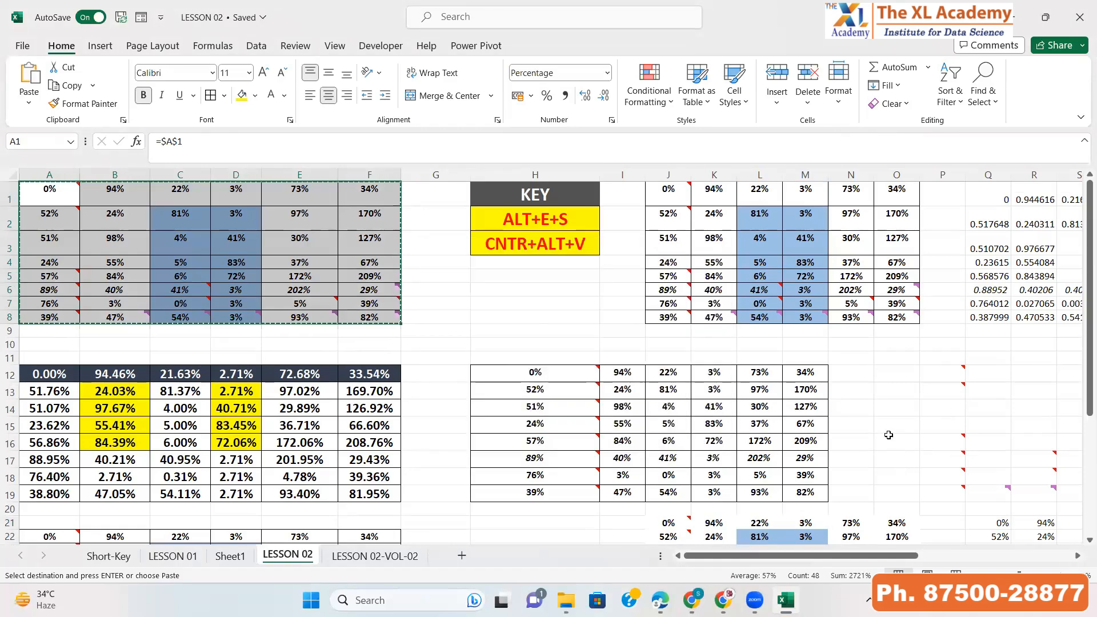
Paste Special the copied table into Y21 using Values and number formats
scroll(897, 445, "down", 3)
left_click(983, 373)
key("Right")
key("Right")
key("Right")
key("Right")
key("Right")
key("Right")
key("Right")
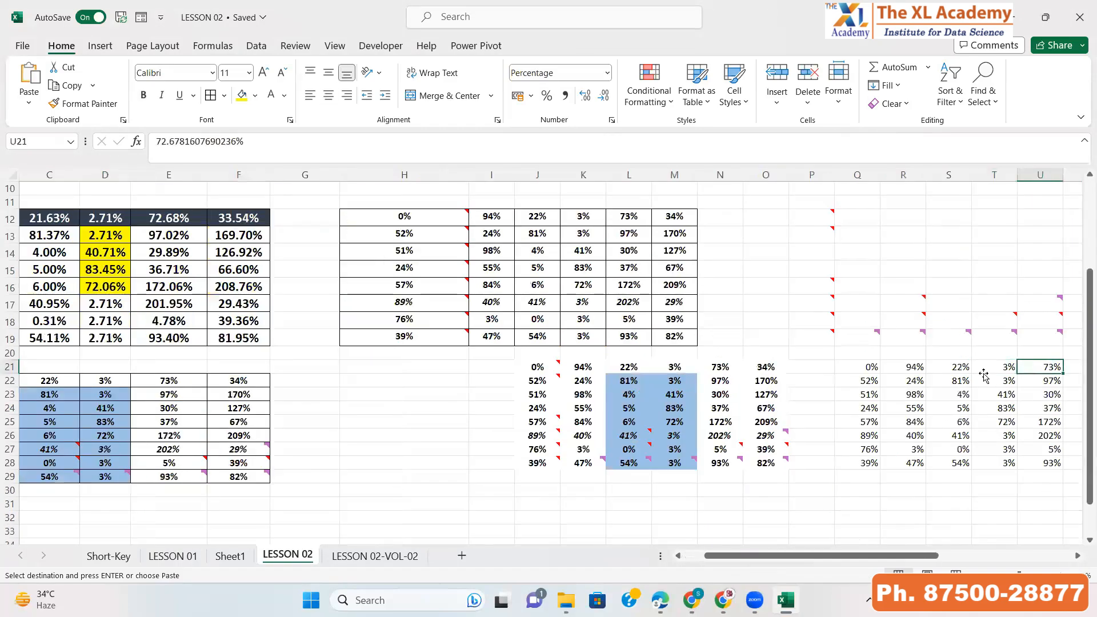
key("Right")
key("ctrl+alt+v")
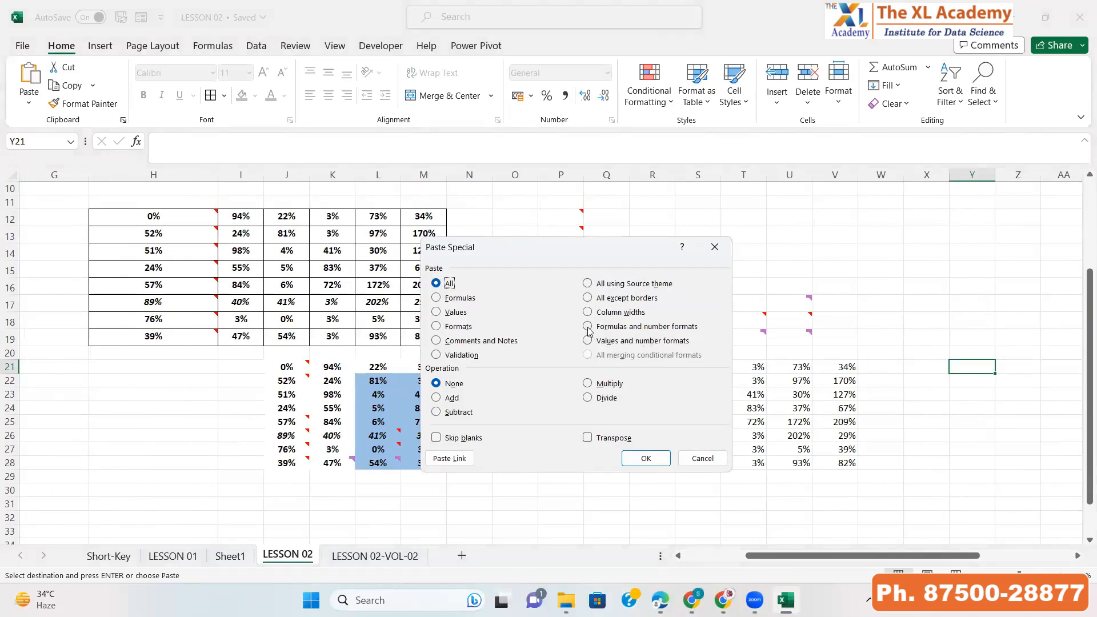
left_click(627, 342)
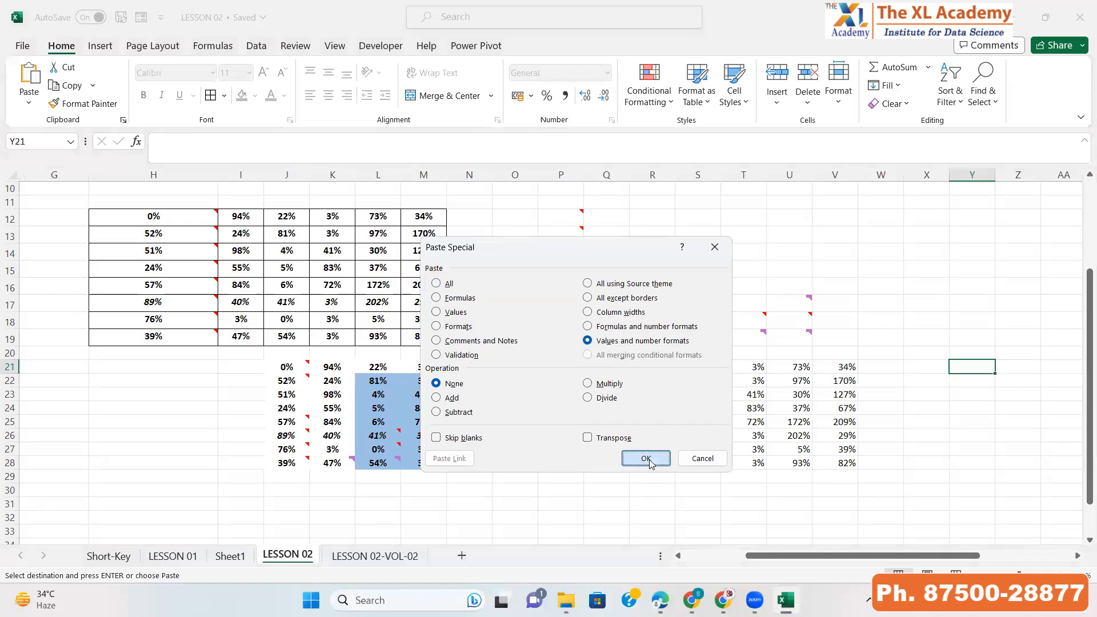
left_click(646, 459)
Inspect the values in the Y21 pasted table and the matching rows above it
key("Right")
key("Right")
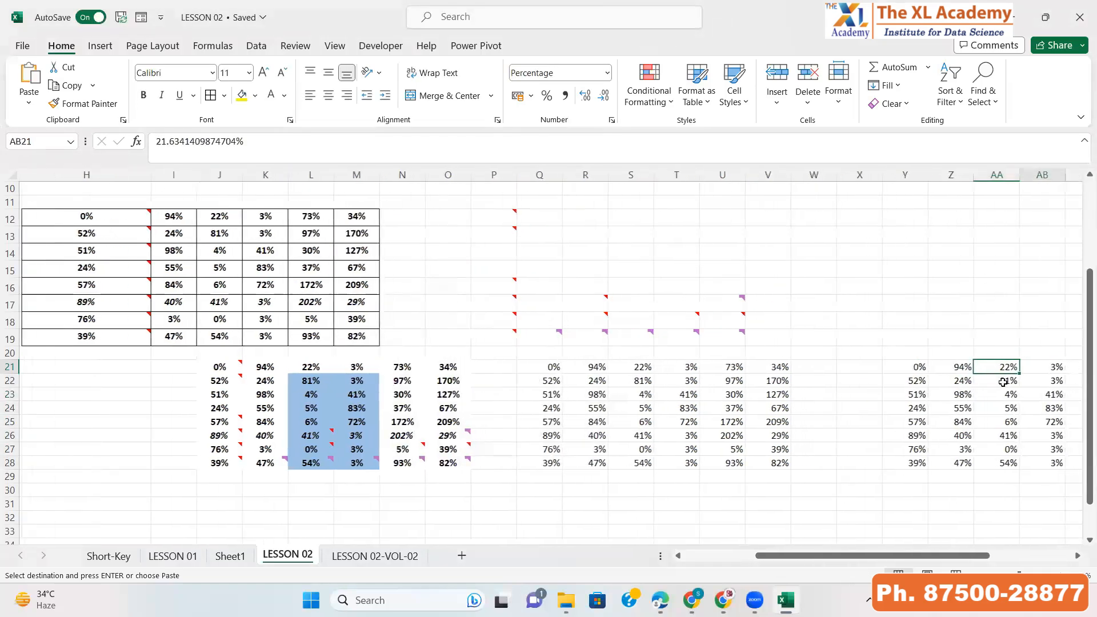
key("Right")
key("Right")
scroll(459, 217, "up", 3)
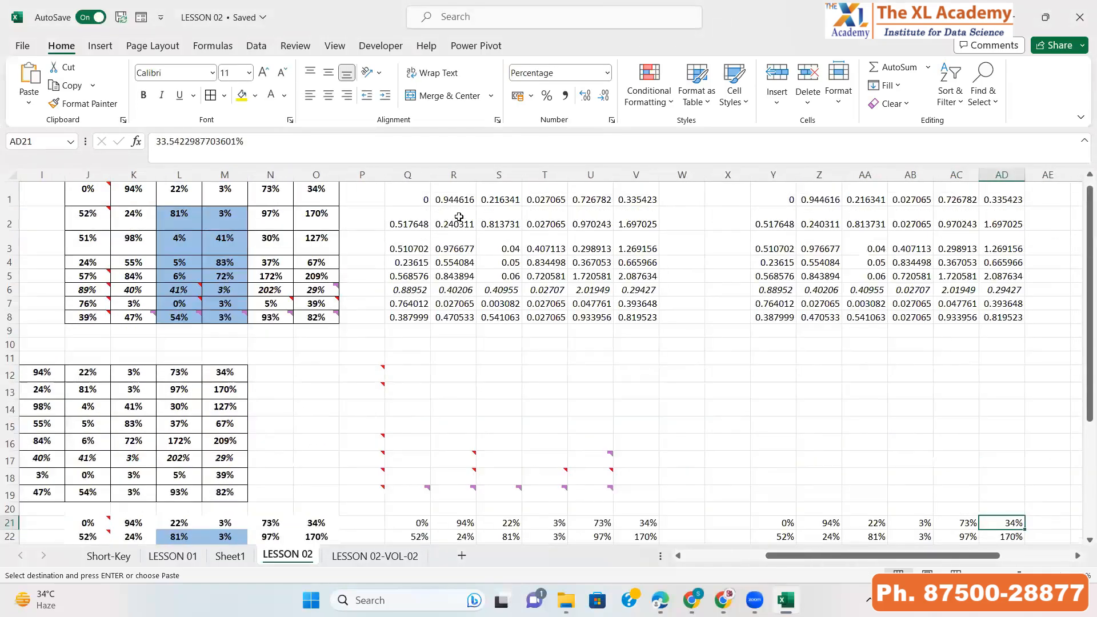
left_click_drag(459, 217, 503, 224)
left_click(903, 205)
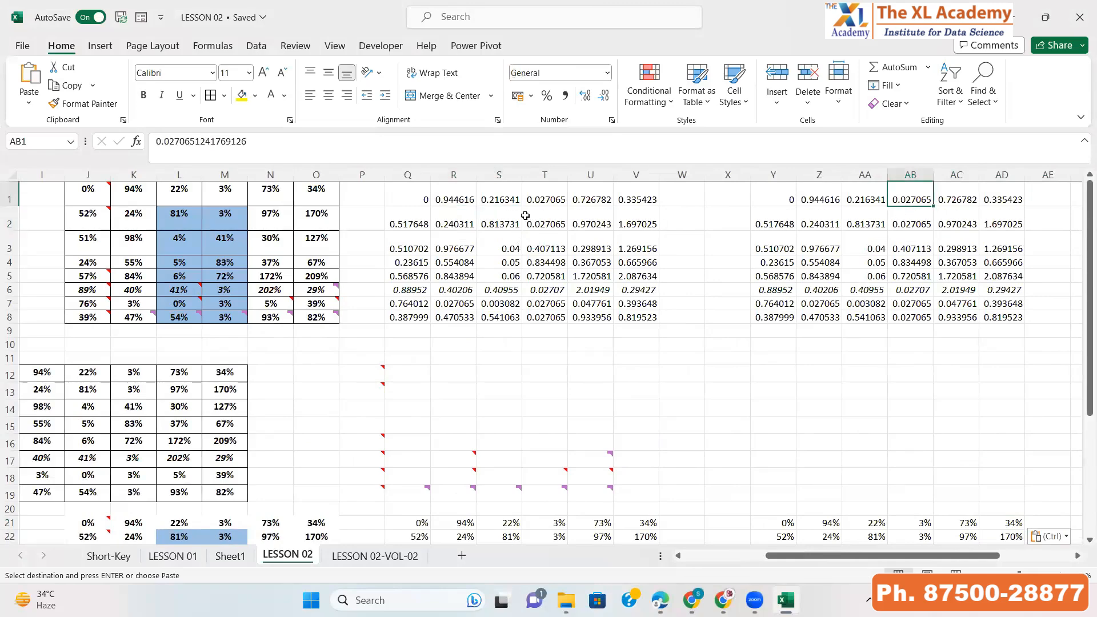
scroll(492, 309, "down", 4)
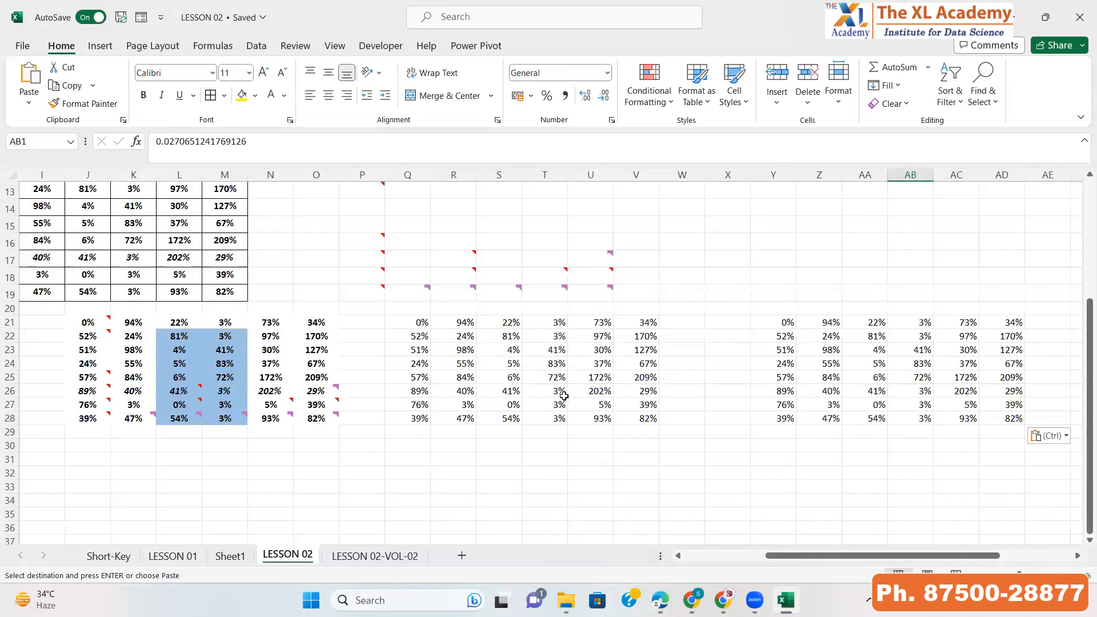
left_click(588, 377)
left_click(833, 374)
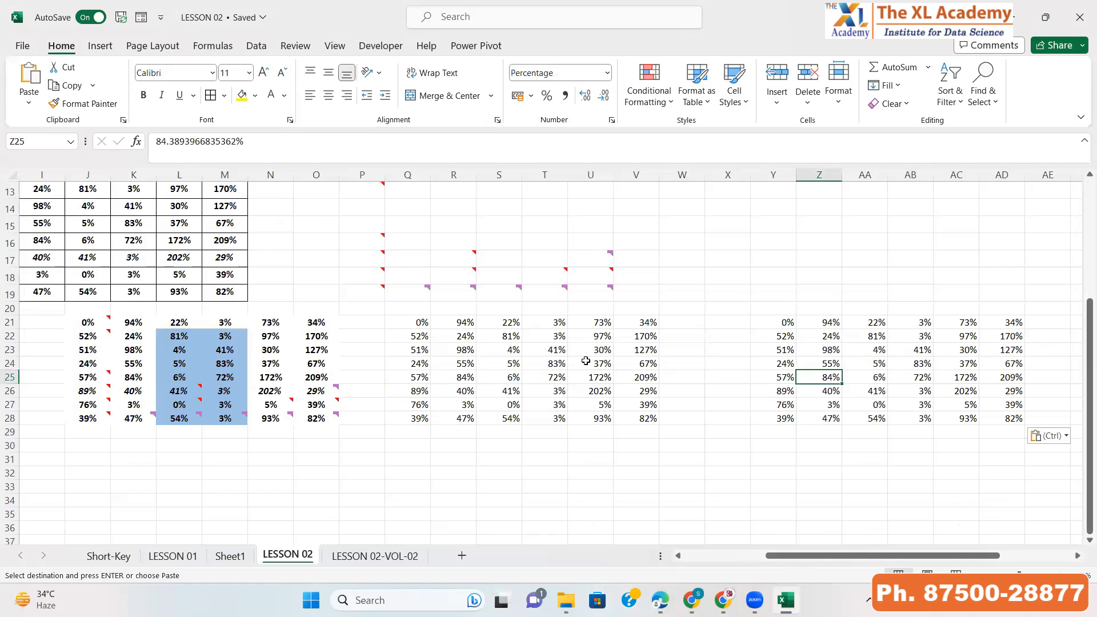
key("ctrl+Left")
key("ctrl+Left")
key("ctrl+Left")
key("ctrl+Left")
key("ctrl+Left")
key("ctrl+Left")
key("ctrl+Left")
key("ctrl+Up")
key("ctrl+Up")
key("ctrl+Up")
key("ctrl+Up")
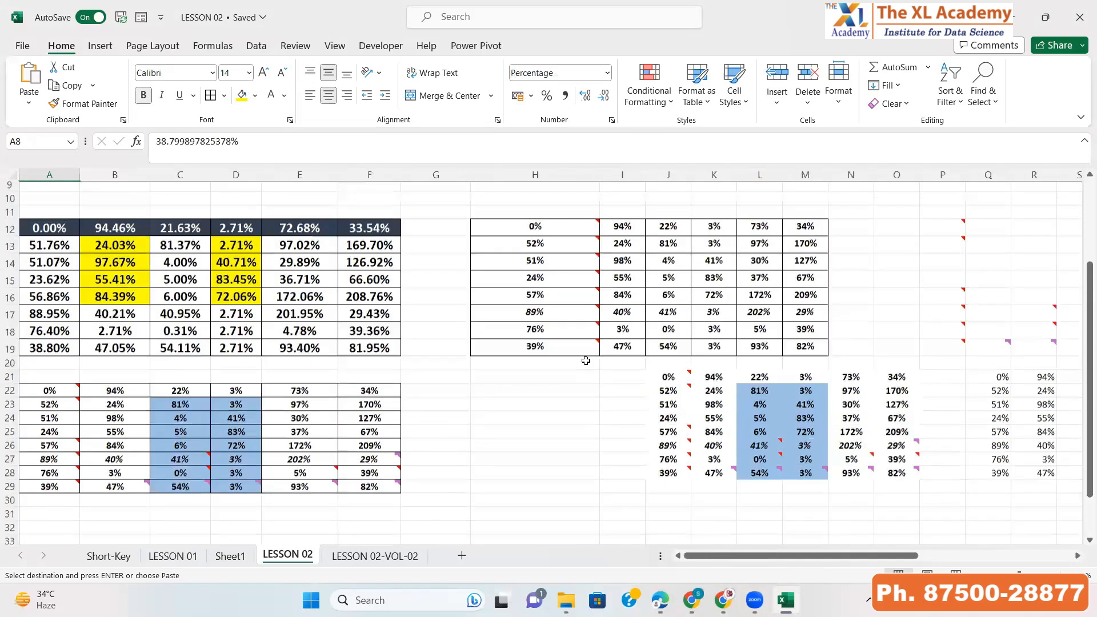
Select the A1:F8 table and try to Paste Special it with All into A33
key("ctrl+Up")
key("ctrl+shift+Right")
key("ctrl+shift+Down")
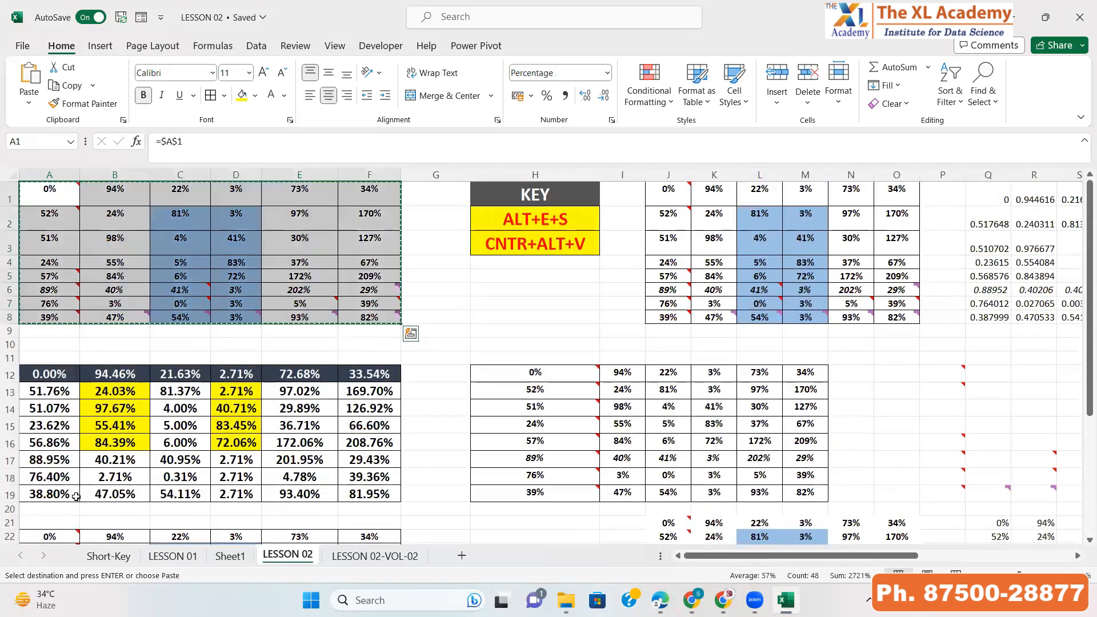
scroll(63, 463, "down", 5)
left_click(44, 436)
key("alt+e")
key("s")
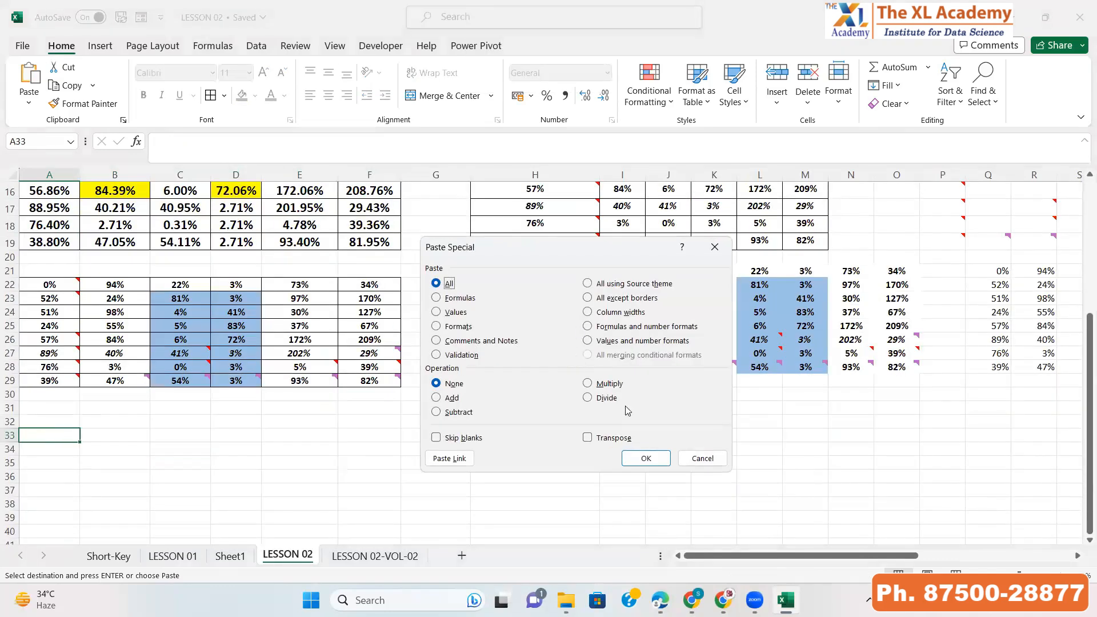
key("Return")
scroll(297, 380, "up", 4)
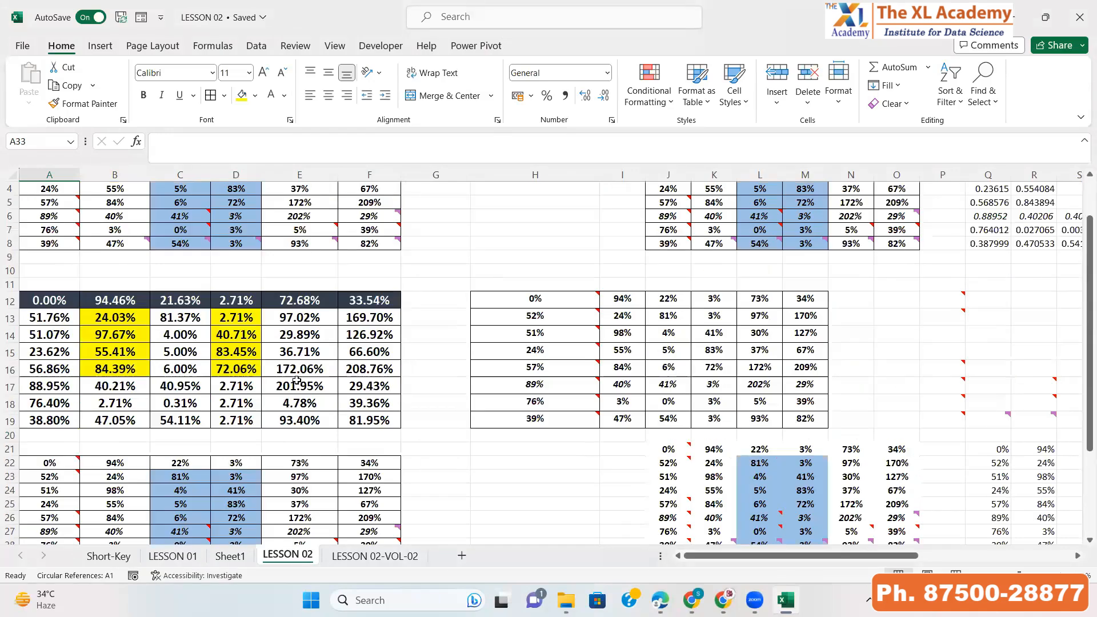
scroll(297, 380, "up", 1)
scroll(563, 314, "down", 3)
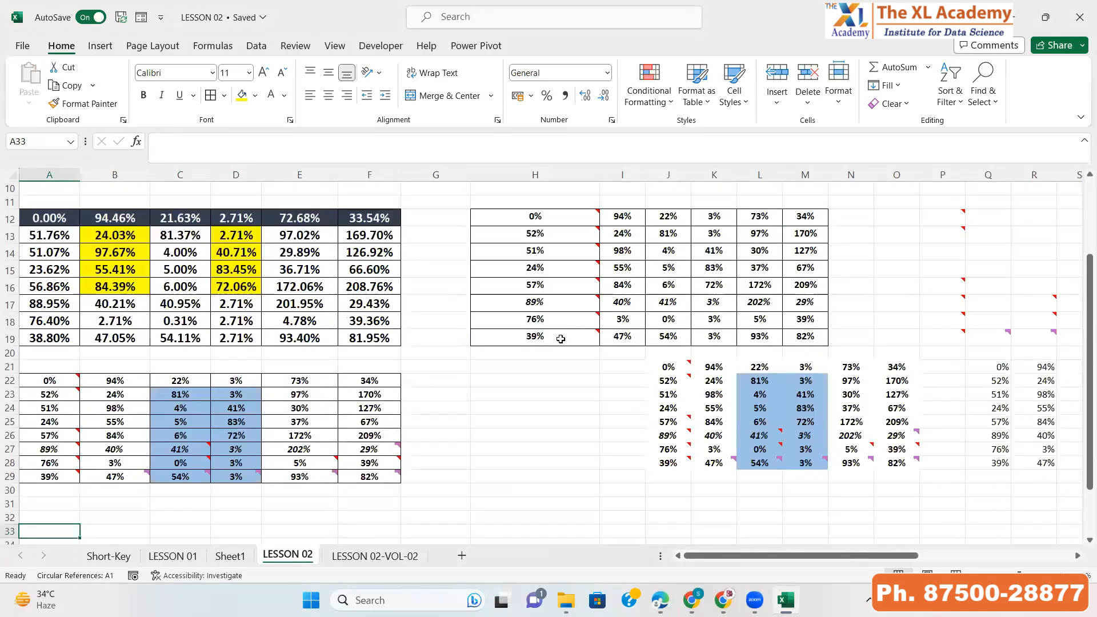
left_click(561, 338)
left_click(353, 383)
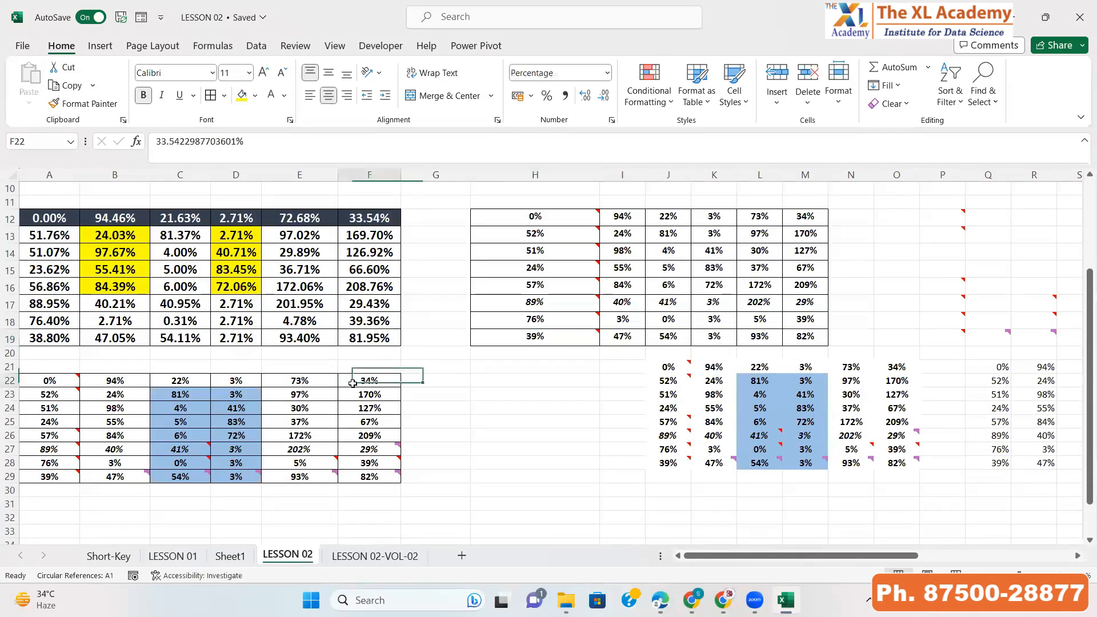
left_click(485, 337)
left_click(388, 389)
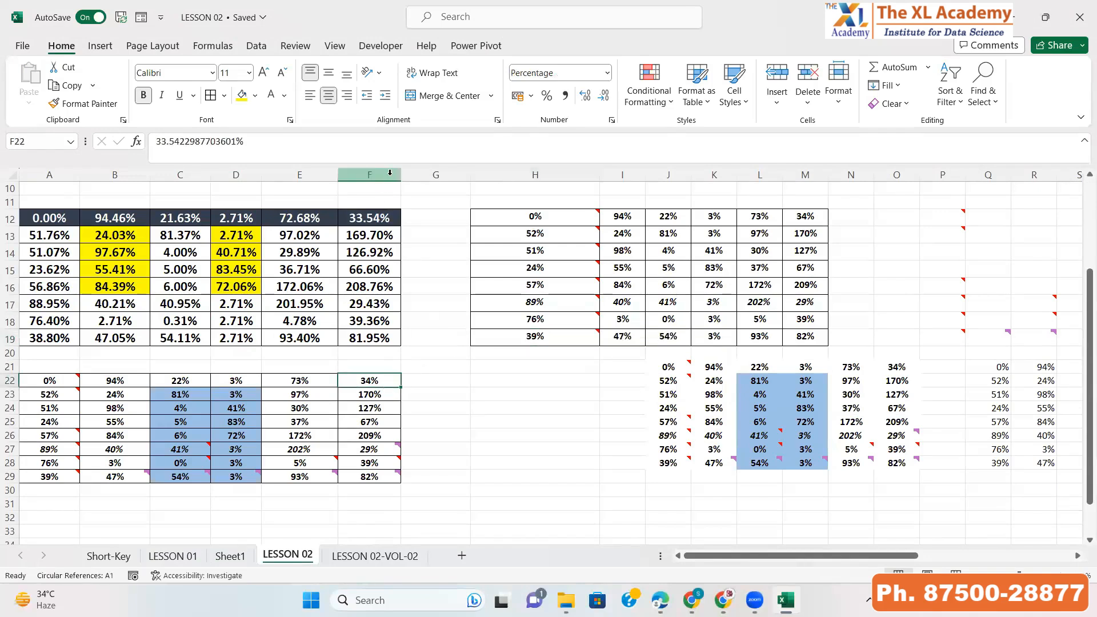
left_click_drag(401, 174, 442, 178)
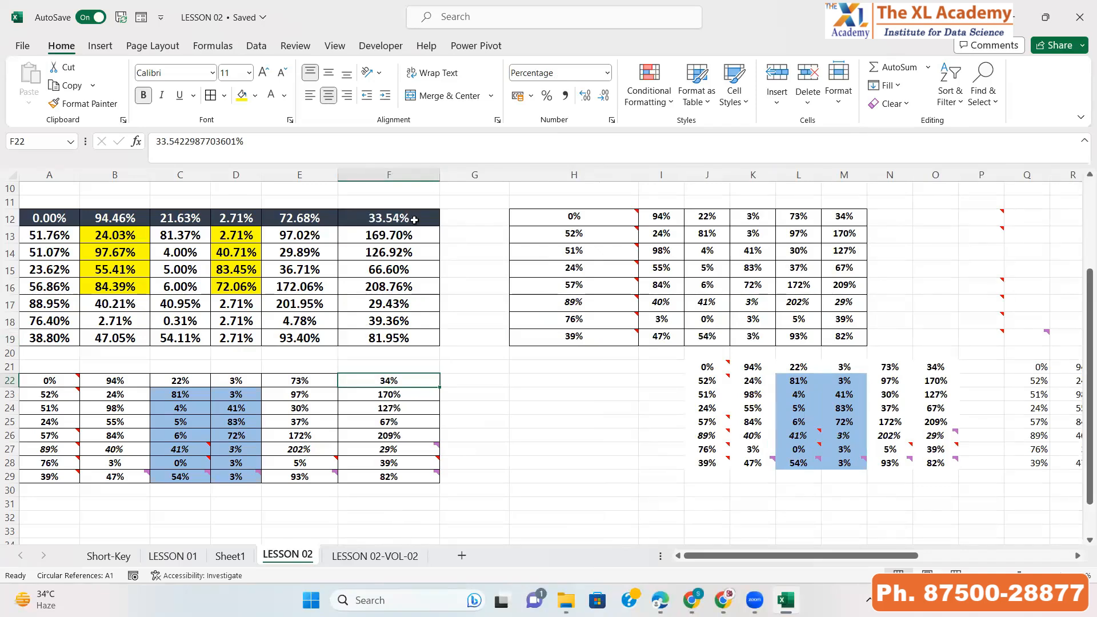
key("ctrl+z")
Copy H19 and Paste Special only its column width onto F22
left_click(490, 338)
key("ctrl+c")
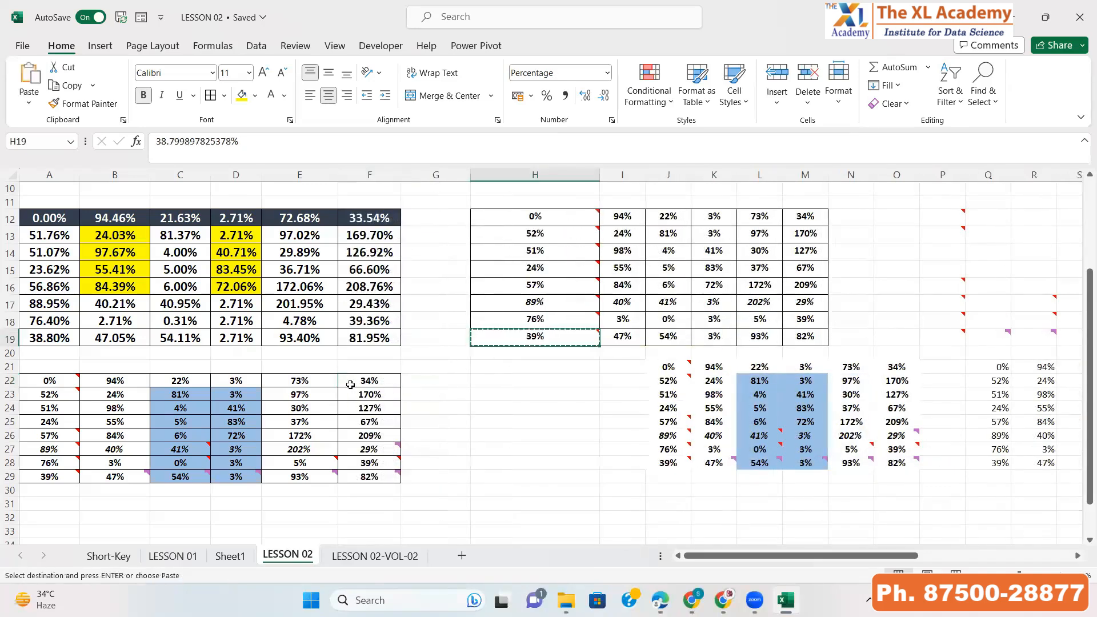
left_click(354, 382)
key("ctrl+alt+v")
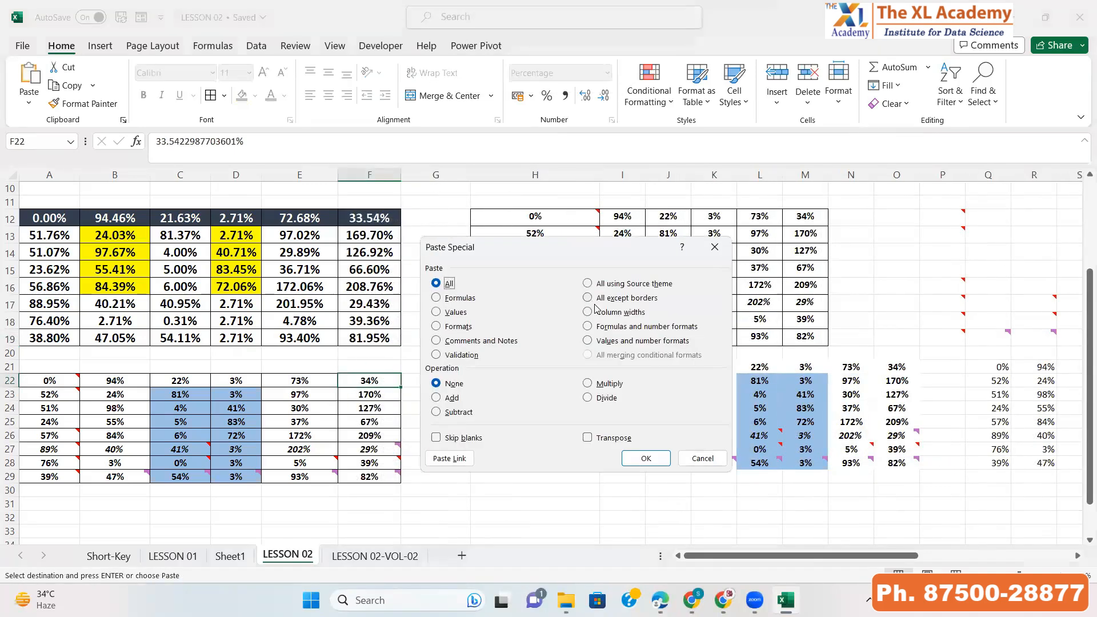
left_click(598, 314)
left_click(645, 458)
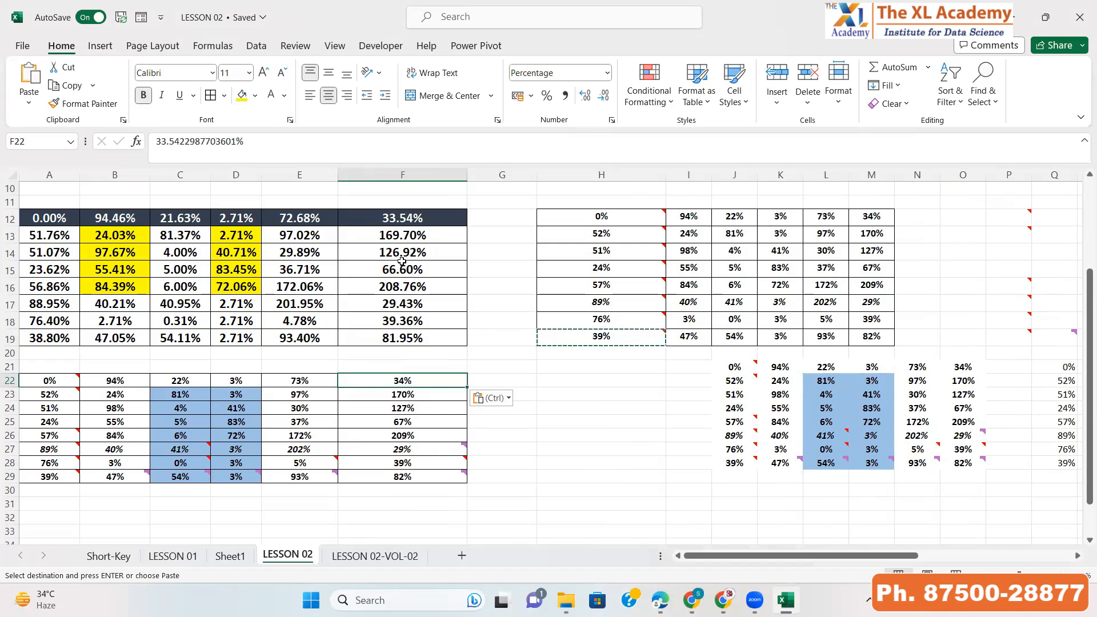
key("Escape")
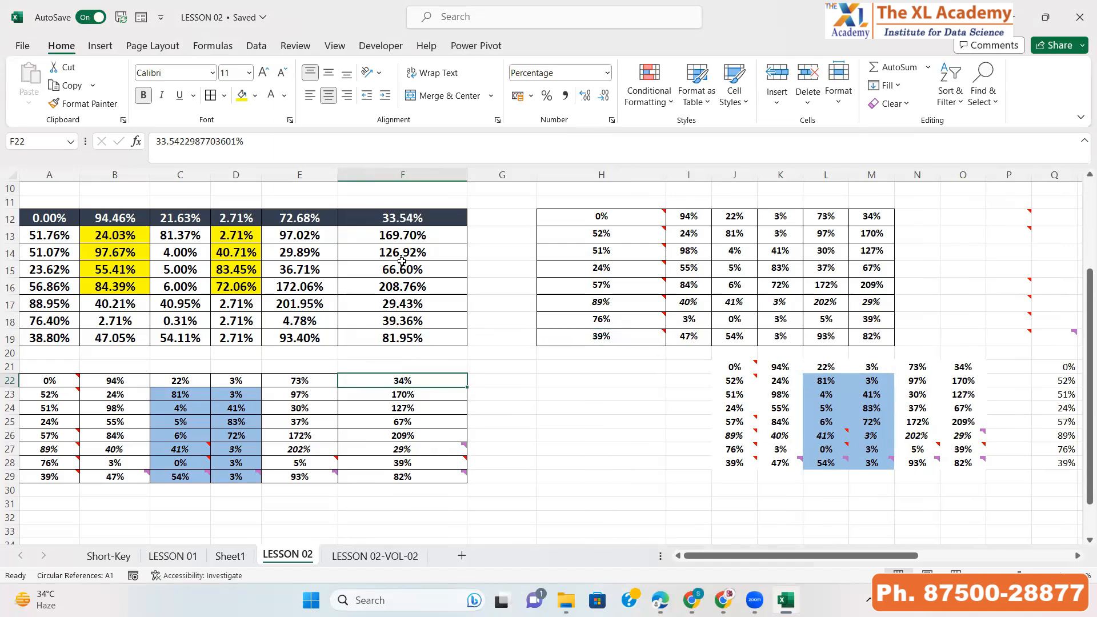
Enter the formula =RANDBETWEEN(10,100) in A34
scroll(269, 406, "down", 3)
left_click(70, 397)
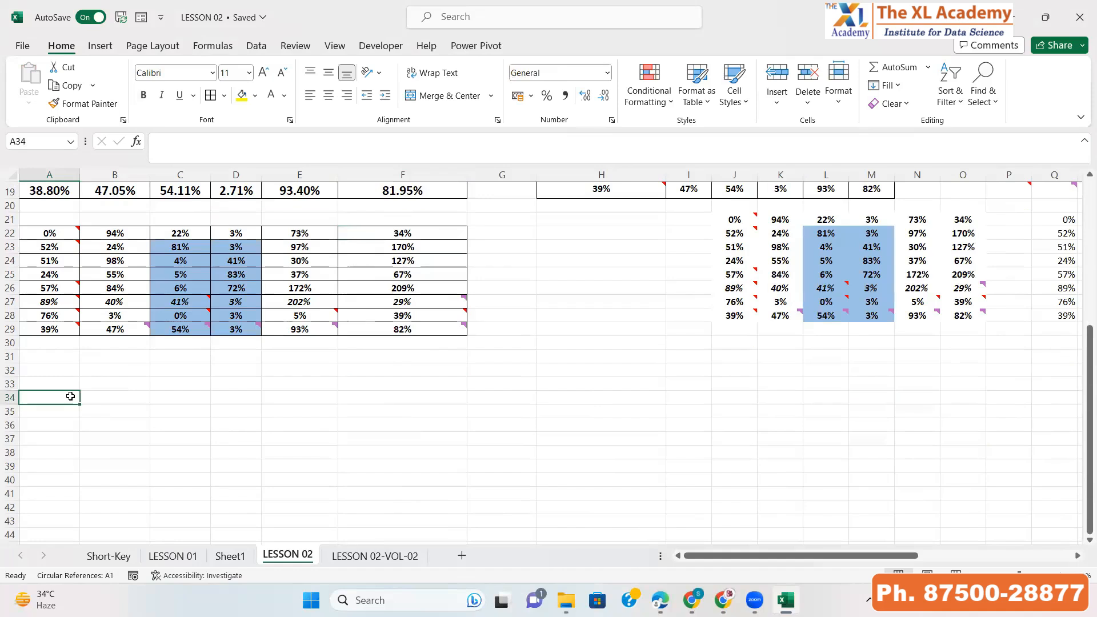
type("=ran")
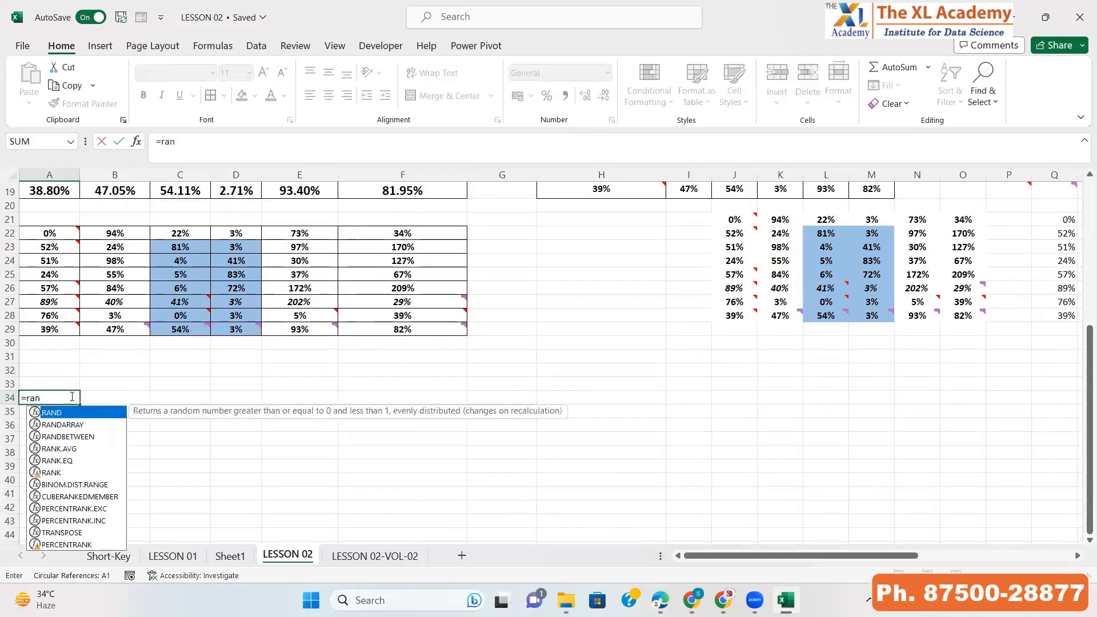
key("Down")
key("Down")
key("Tab")
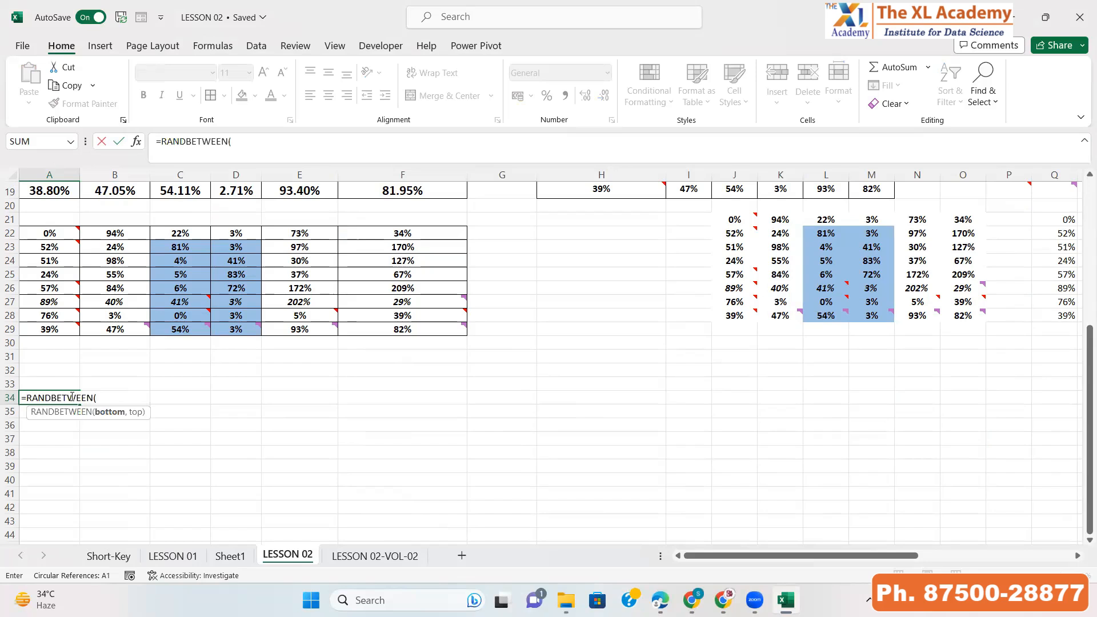
type("10,100")
key("ctrl+Return")
Copy the A34 formula and paste it across the range A34:E42
key("ctrl+c")
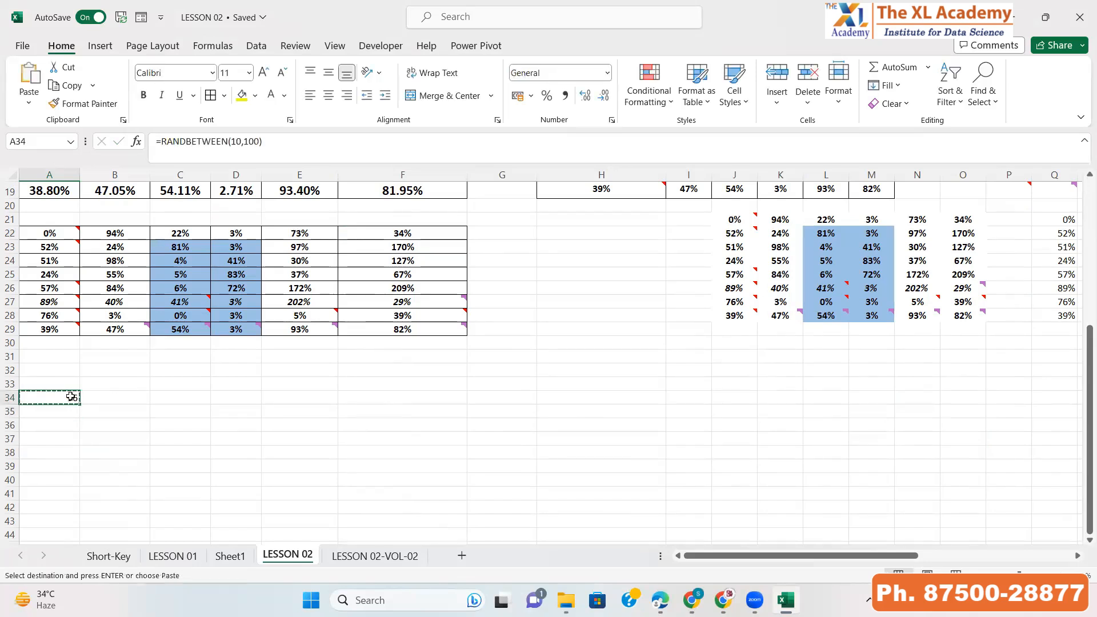
key("shift+Right")
key("shift+Right")
key("shift+Right")
key("shift+Right")
key("shift+Down")
key("shift+Down")
key("shift+Down")
key("shift+Down")
key("shift+Down")
key("shift+Down")
key("shift+Down")
key("shift+Down")
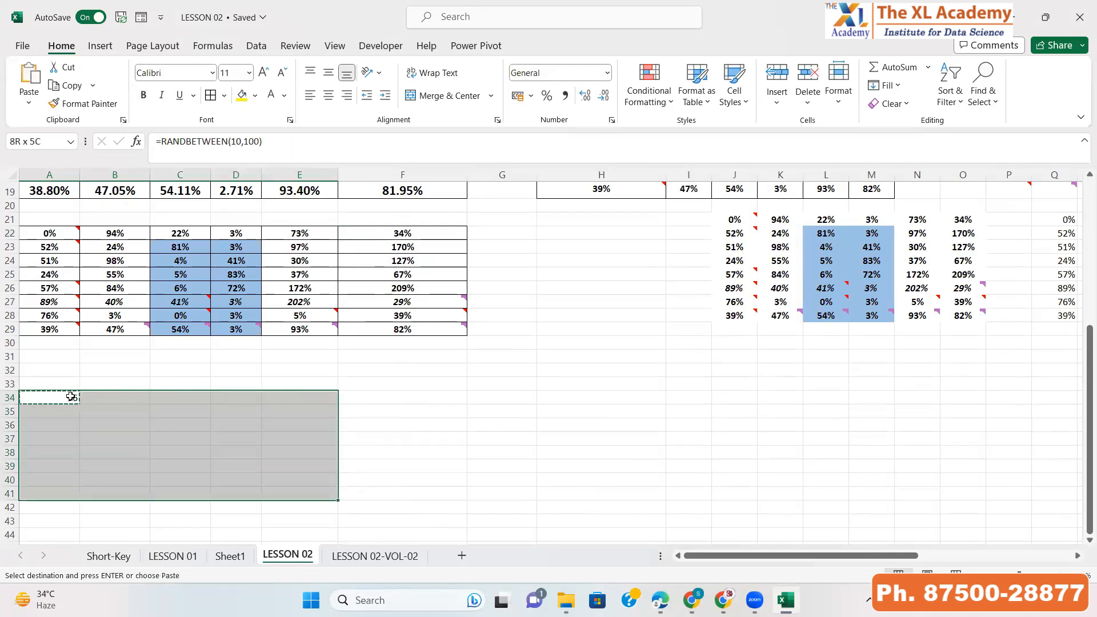
key("ctrl+v")
Paste Special the A34:E42 range over itself as Values
key("ctrl+alt+v")
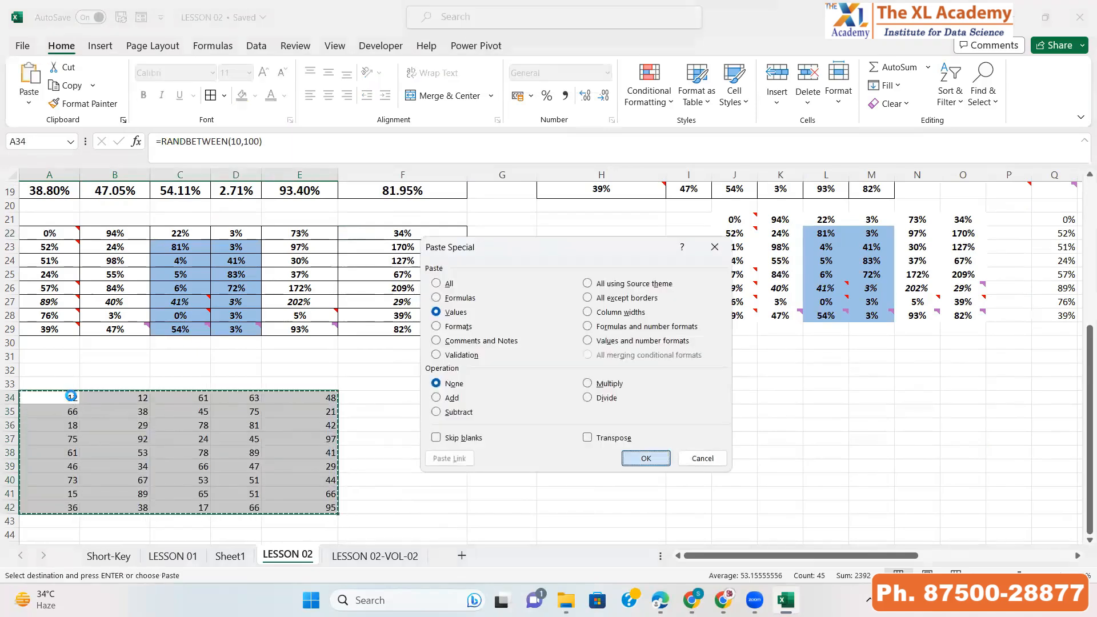
key("v")
key("Return")
Enter 15 in cell E32
key("Right")
key("Right")
key("Right")
key("Right")
key("Up")
key("Up")
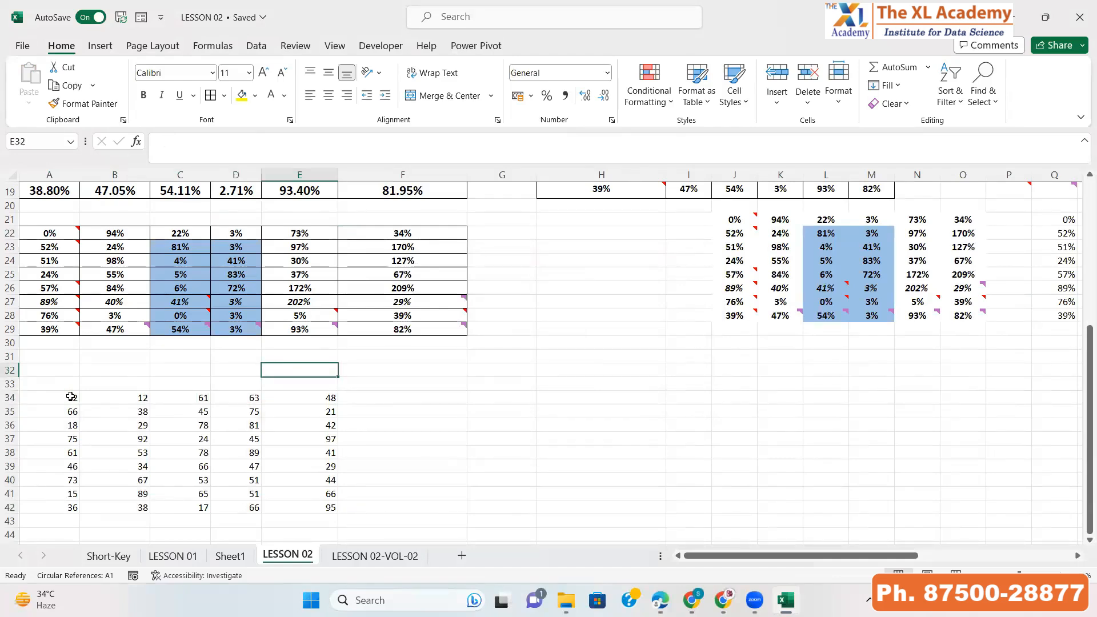
type("15")
key("Return")
key("Down")
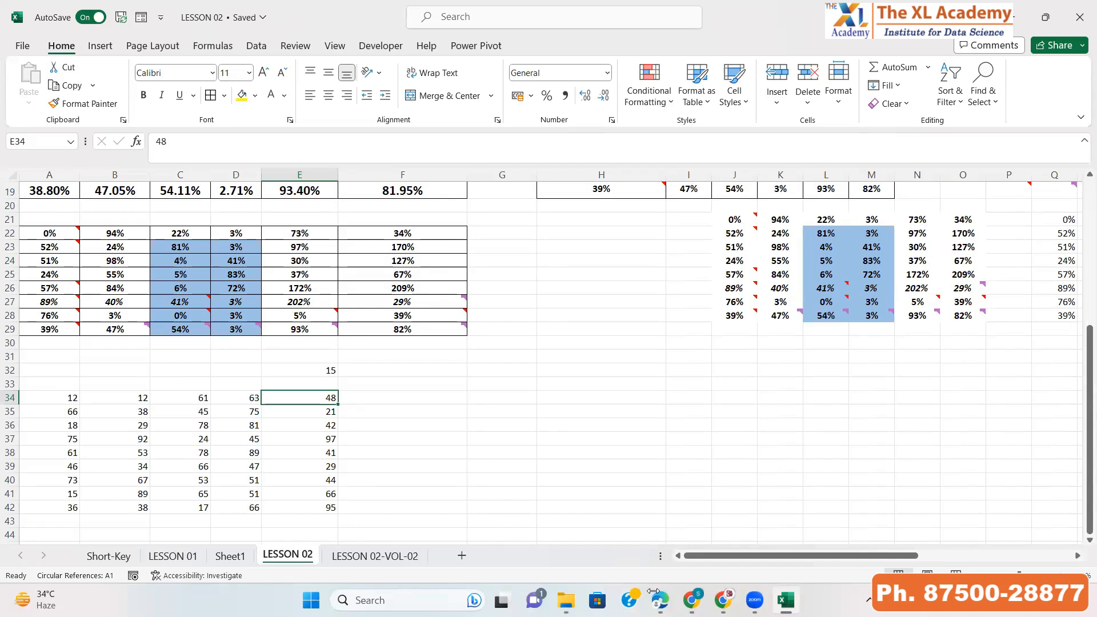
Examine the block of random numbers in A34:E42
left_click(853, 286)
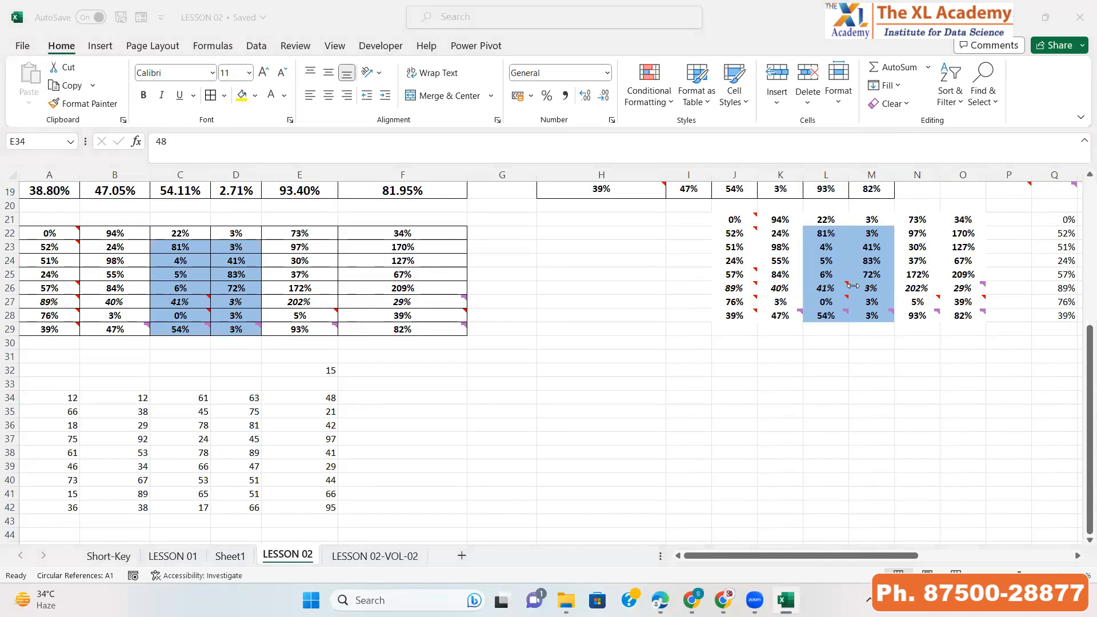
left_click(47, 392)
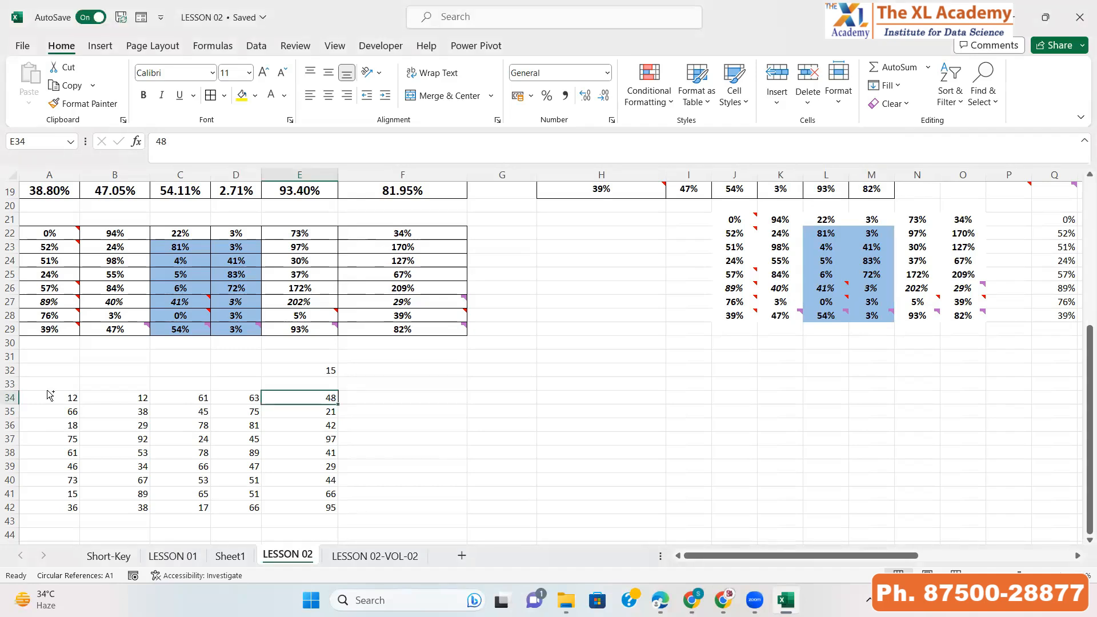
left_click(49, 394)
key("ctrl+shift+Down")
key("ctrl+shift+Right")
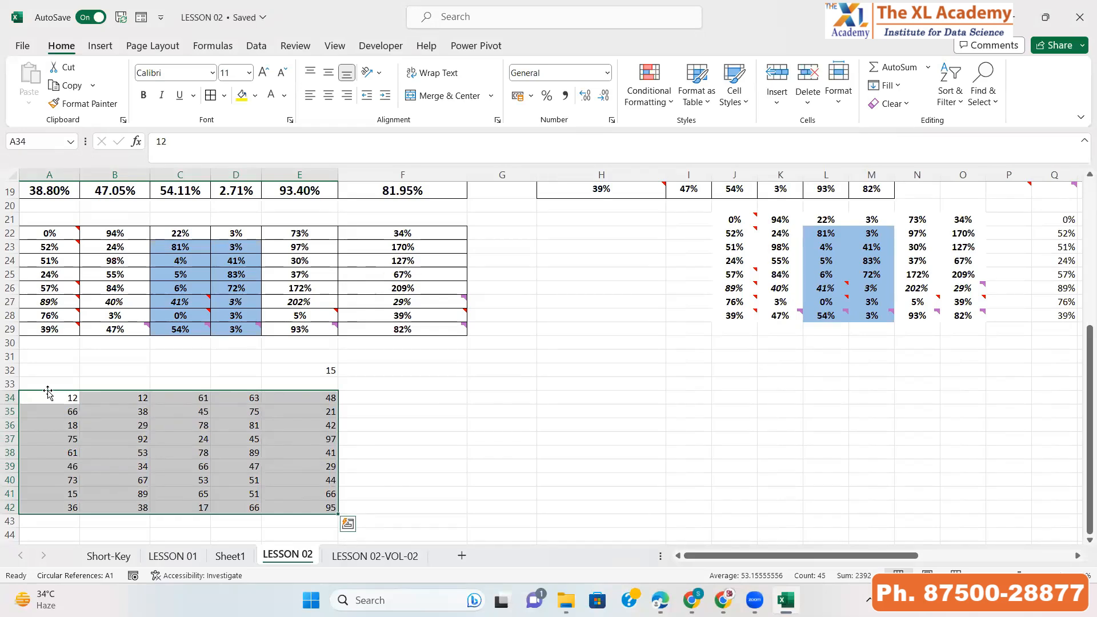
left_click(332, 399)
key("Up")
key("Up")
key("Down")
key("Down")
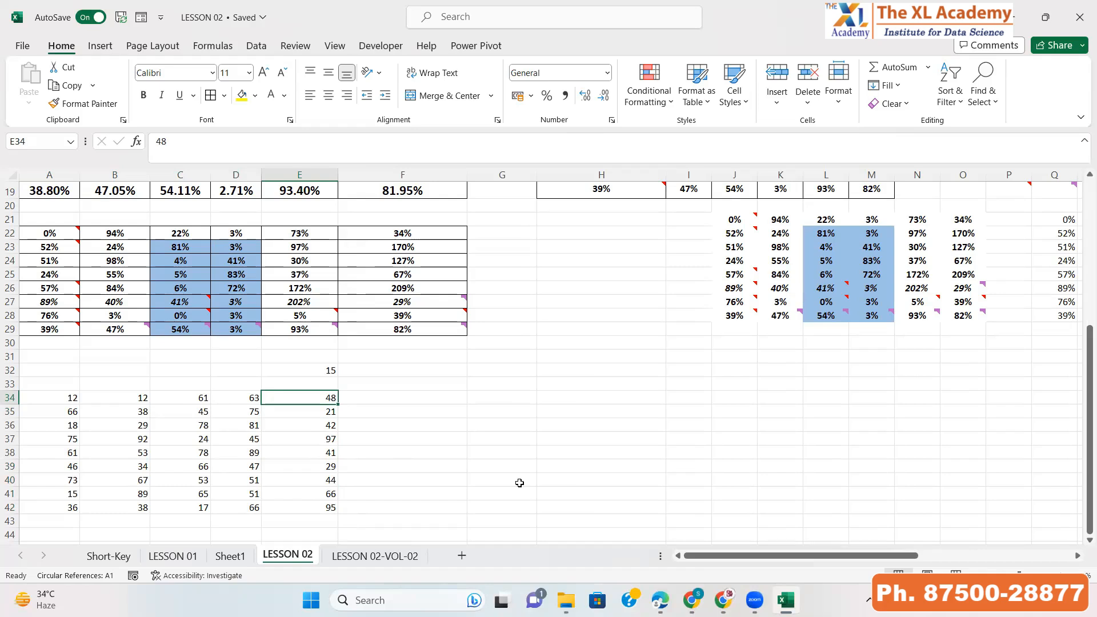
Enter the formula =E34*E32 in F34 and clear it again
key("Right")
type("=")
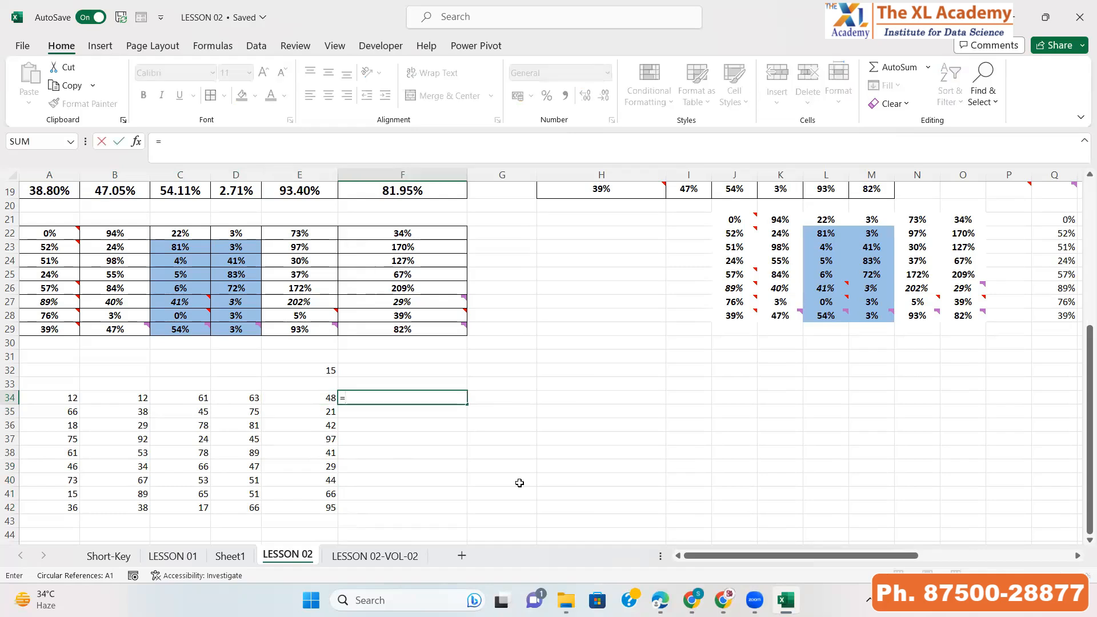
key("Left")
type("*")
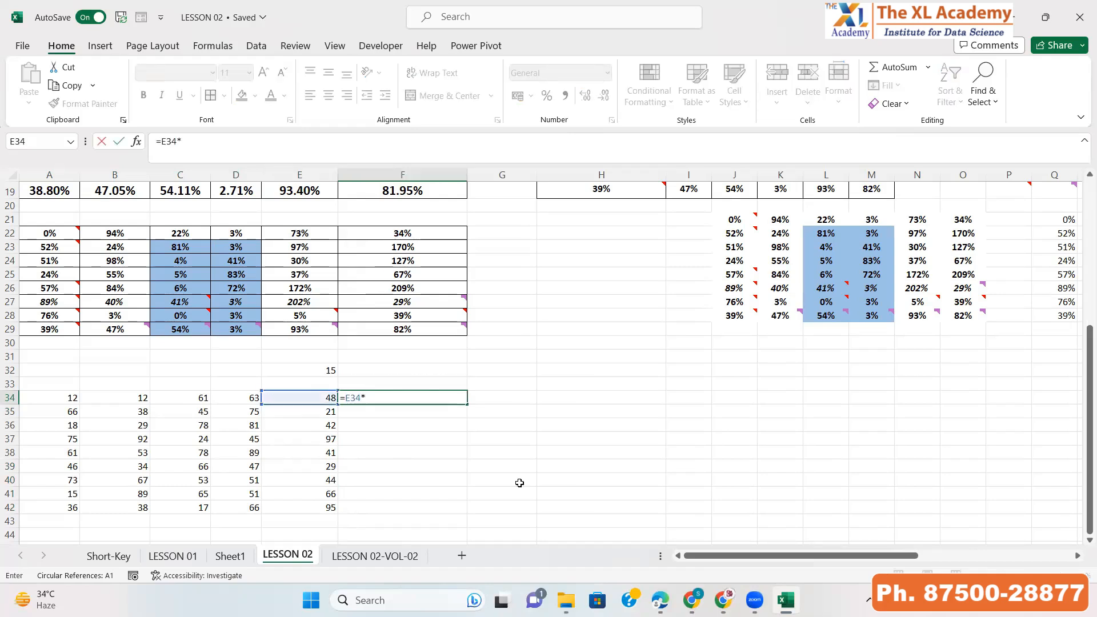
key("Up")
key("Up")
key("Left")
key("Return")
key("Up")
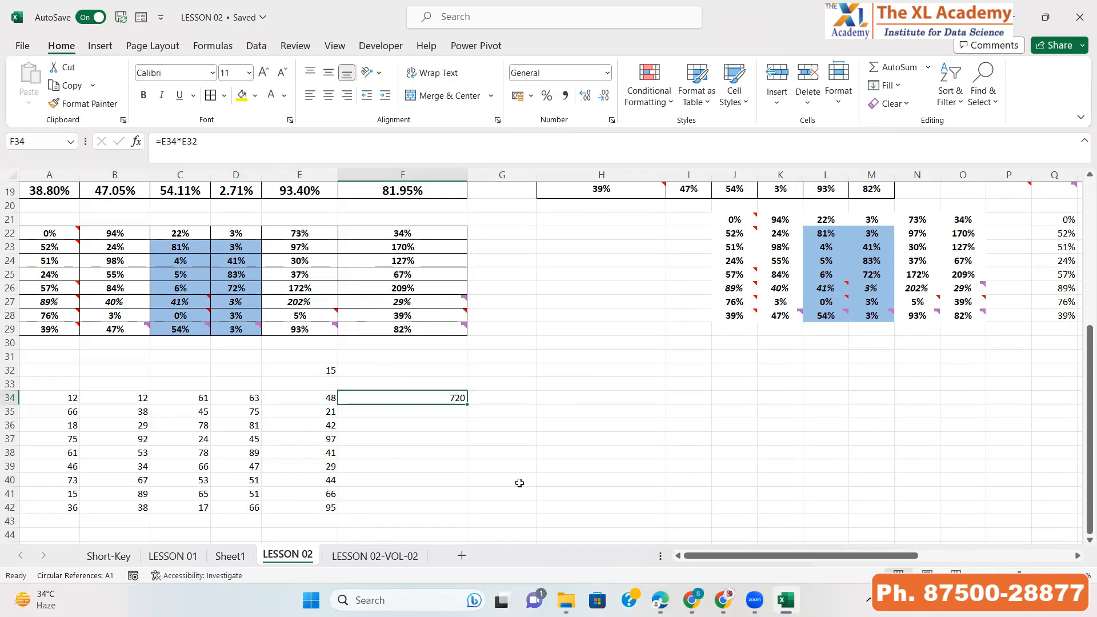
key("Delete")
key("Up")
key("Up")
key("Down")
key("Down")
key("Down")
key("Down")
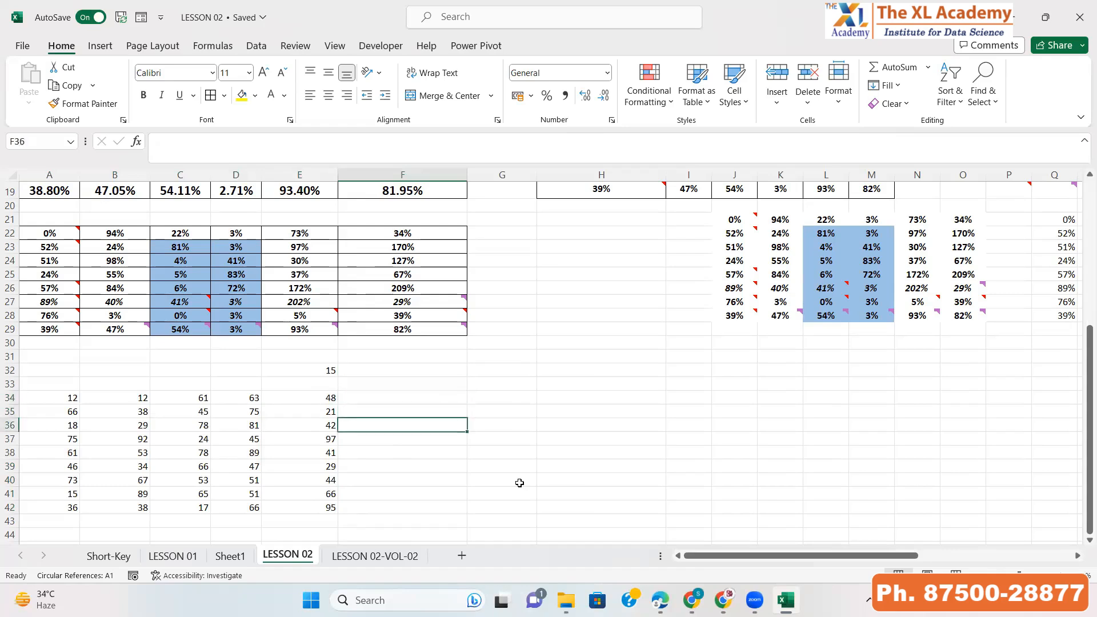
key("Right")
key("Right")
key("Left")
key("Left")
key("Left")
key("Left")
key("Up")
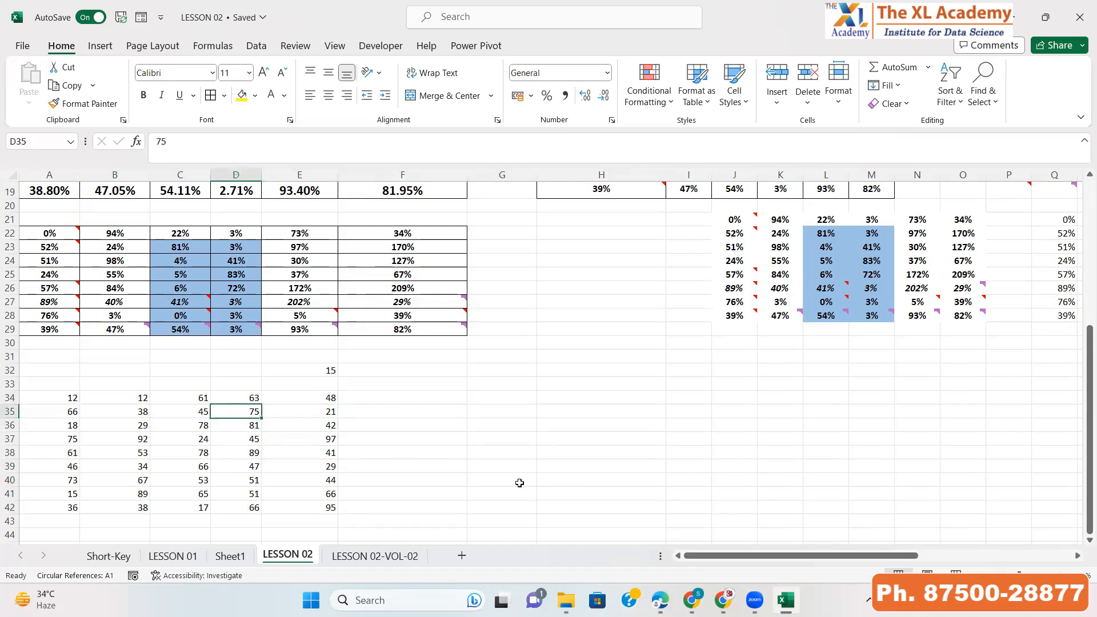
key("Up")
key("Right")
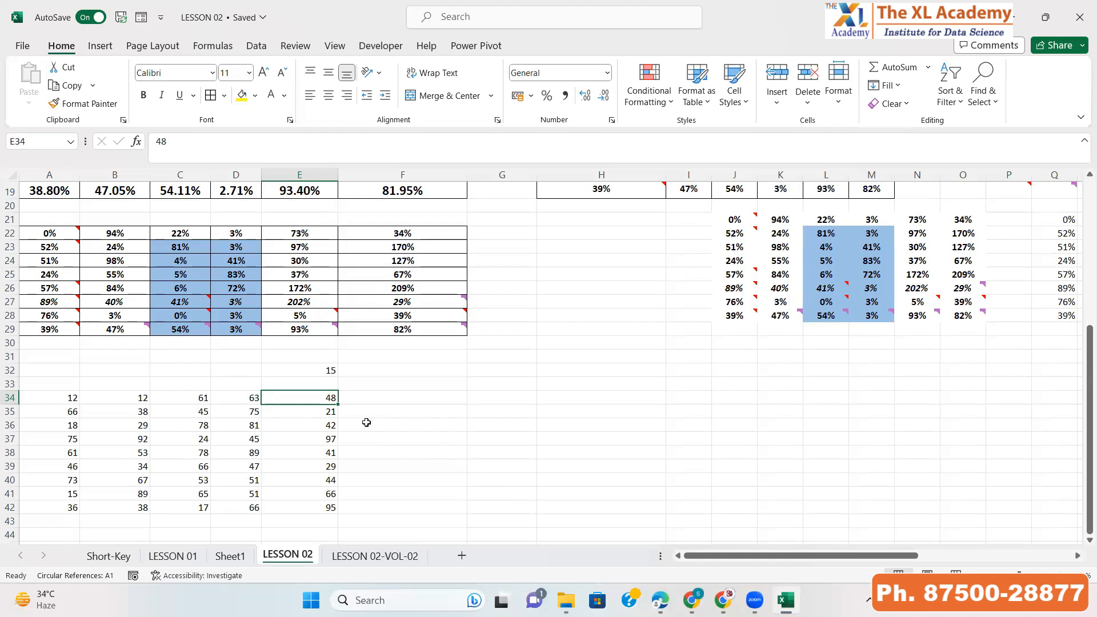
Replace the value in E34 with the formula =48*E32
double_click(322, 396)
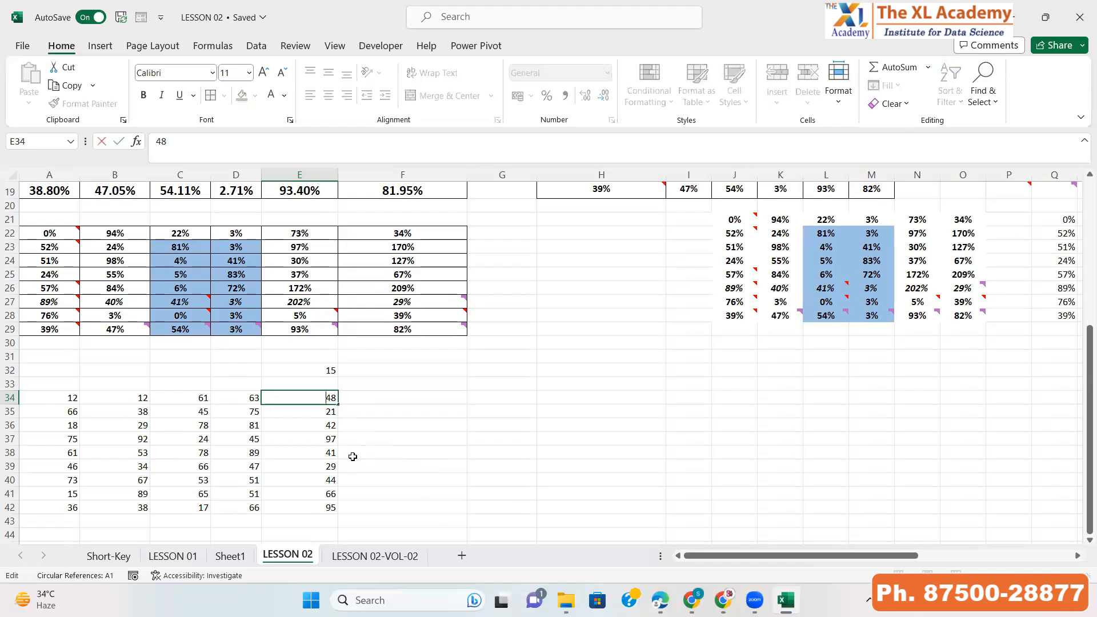
type("=48")
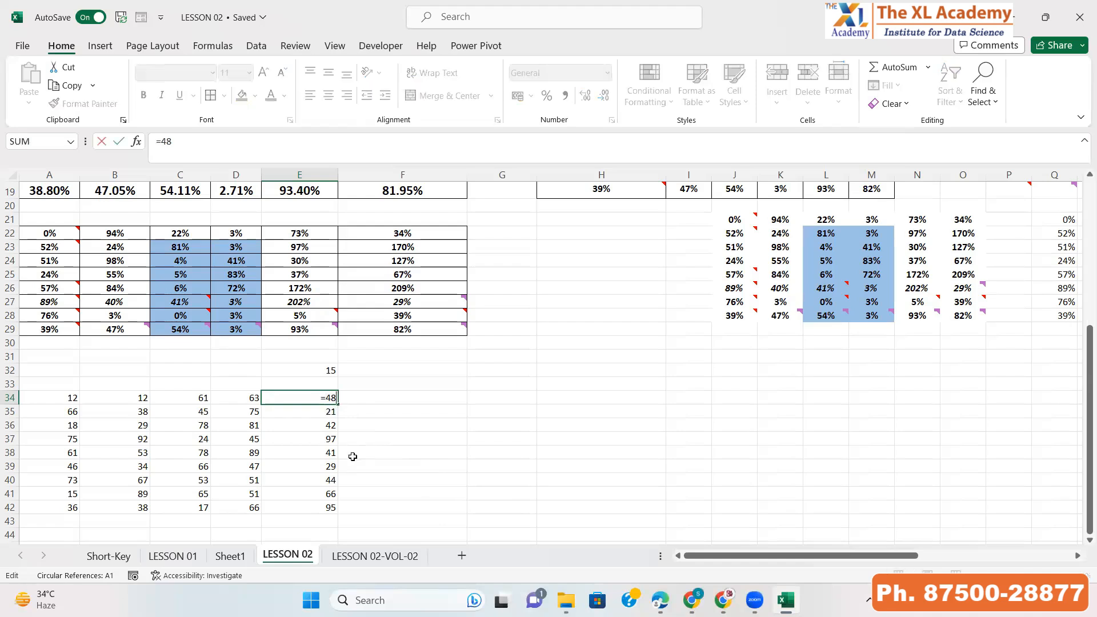
type("*")
left_click(330, 369)
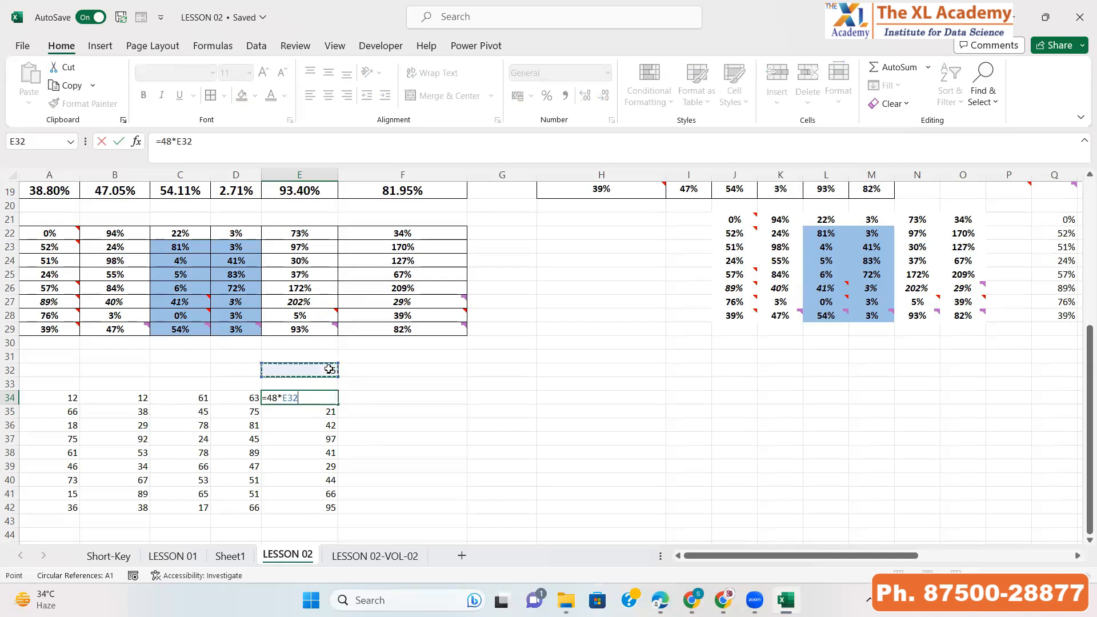
key("ctrl+Return")
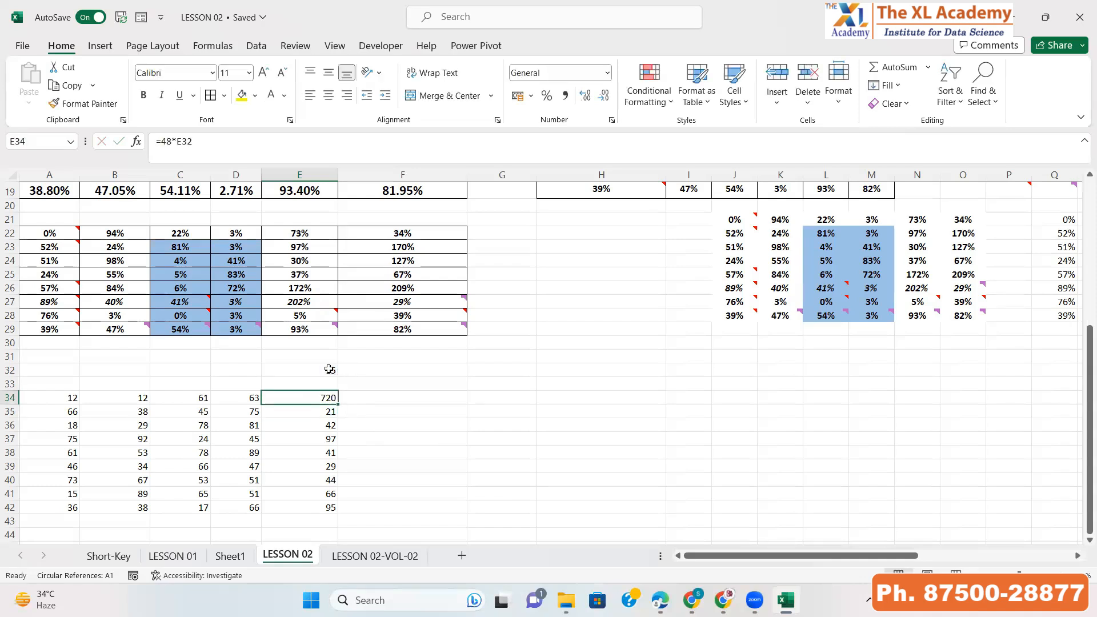
Copy the E34 formula down through E42
key("ctrl+c")
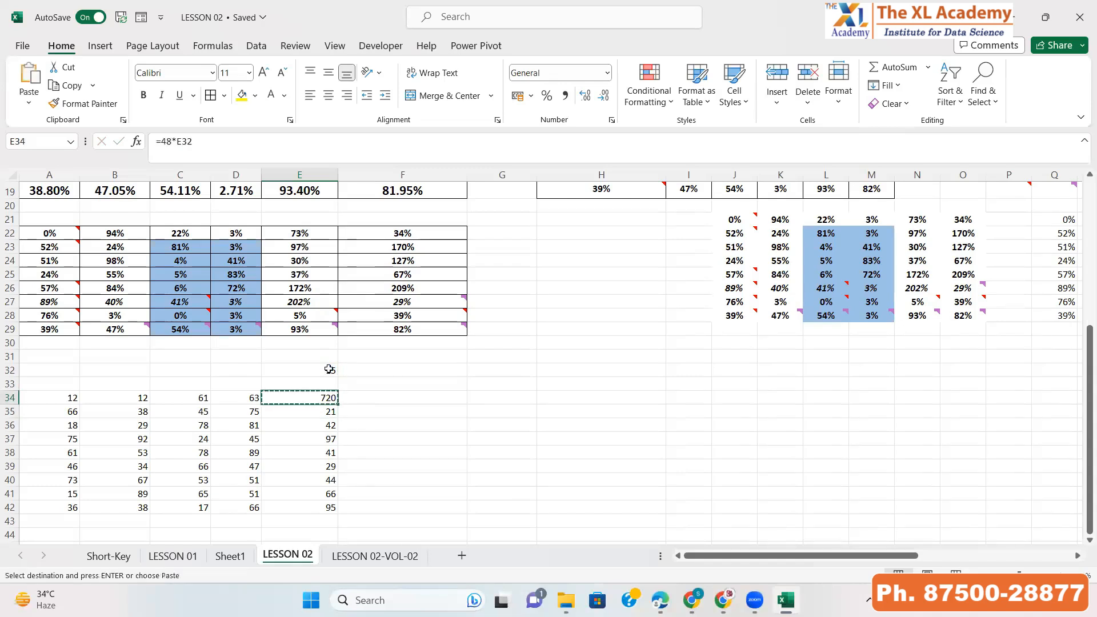
key("ctrl+shift+Down")
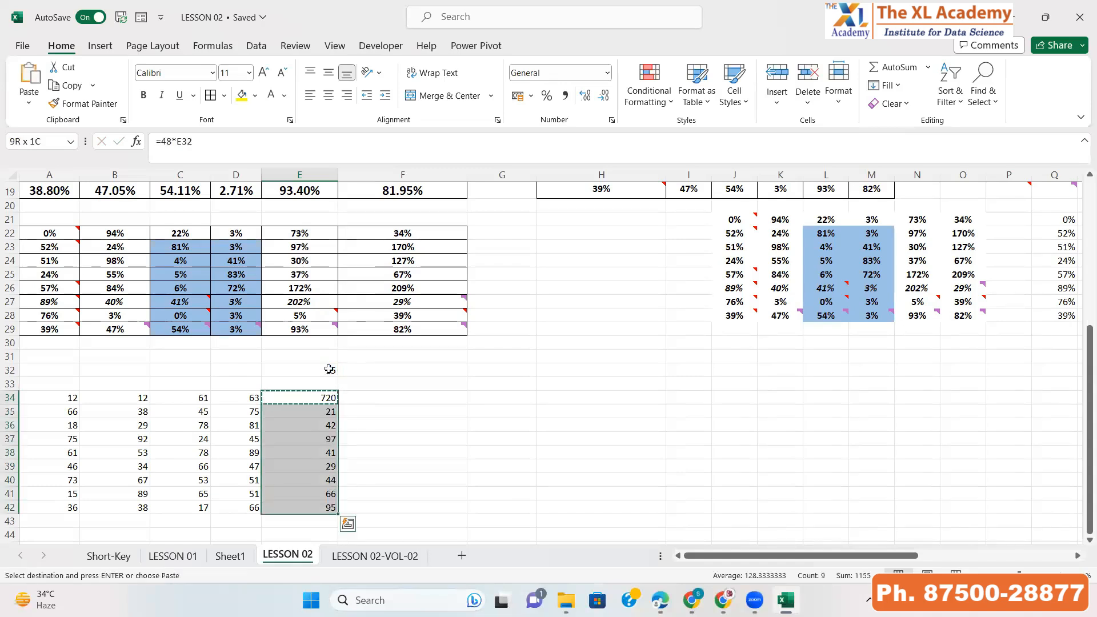
key("ctrl+v")
key("Down")
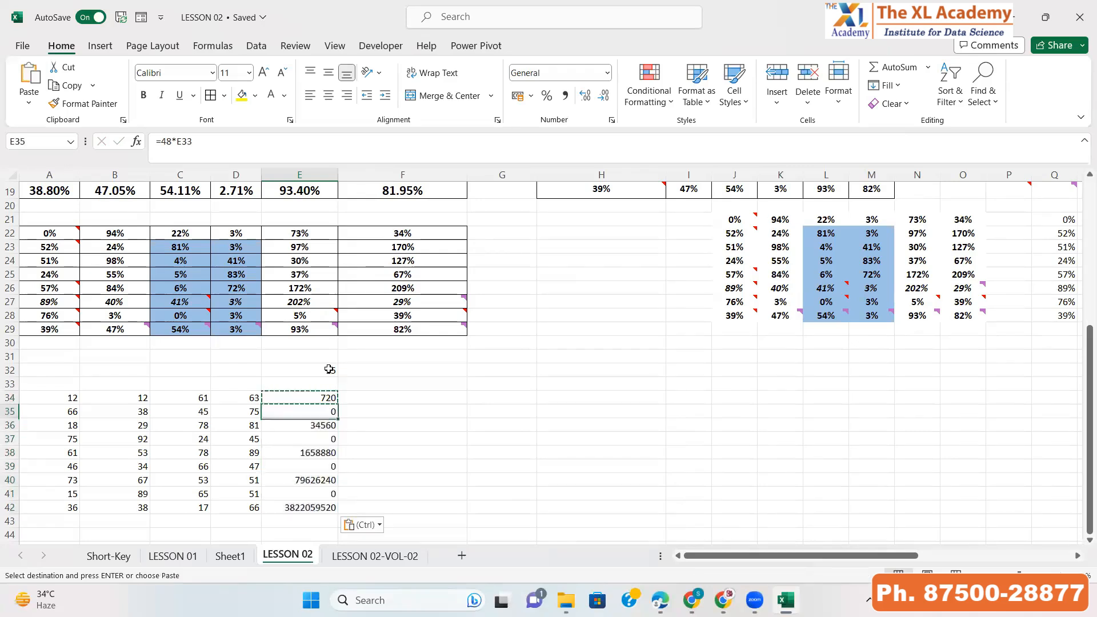
key("Escape")
Make the E32 reference in the E34 formula absolute, giving =48*$E$32
key("Up")
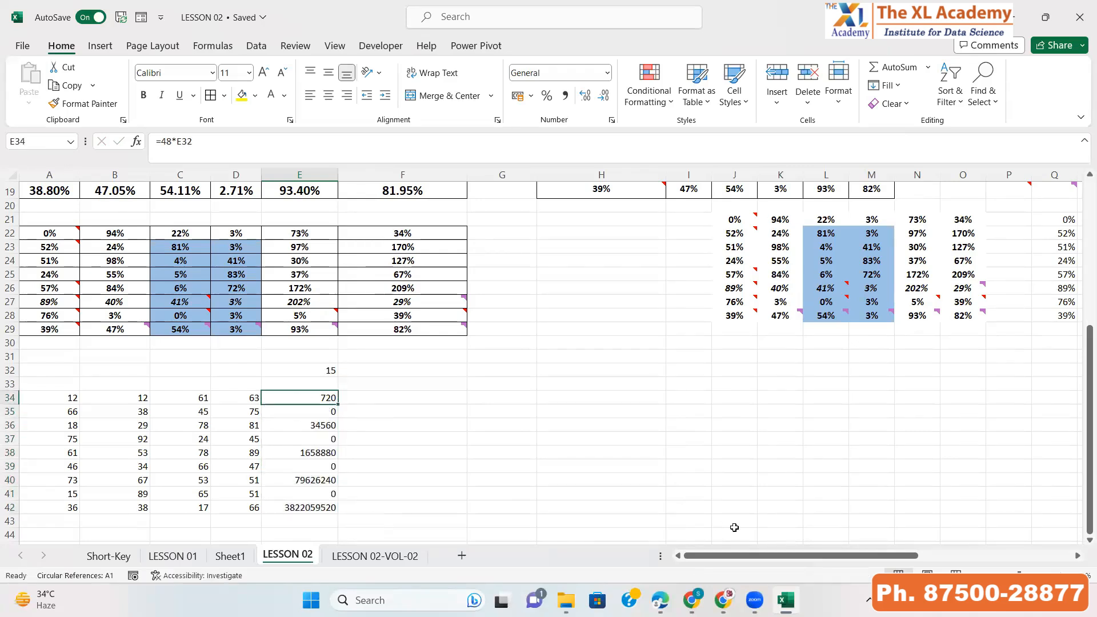
key("F2")
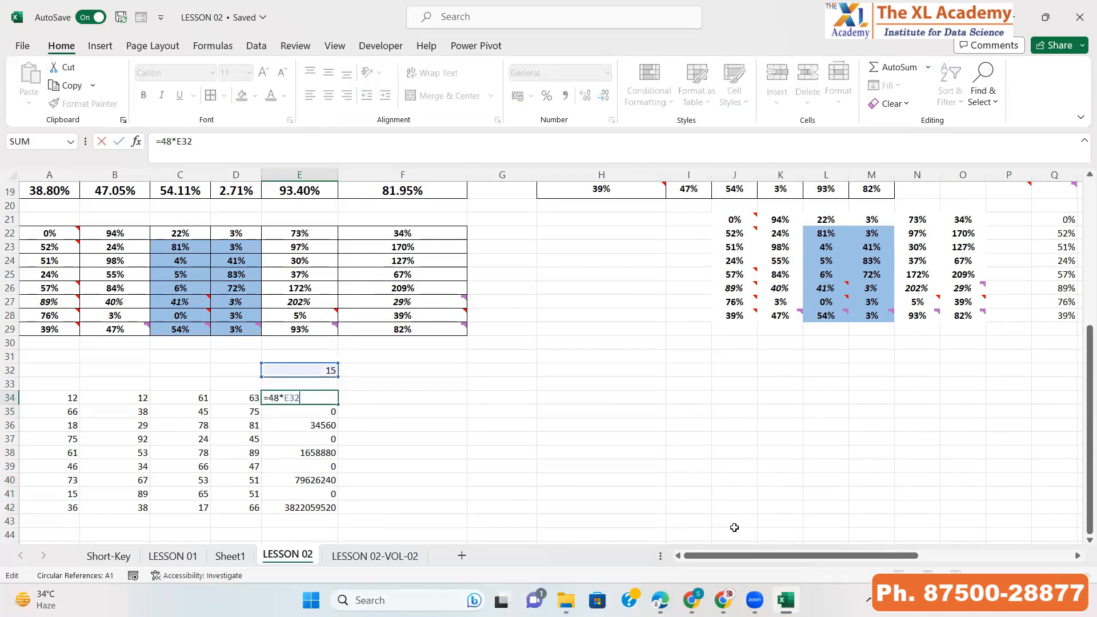
key("F4")
key("Return")
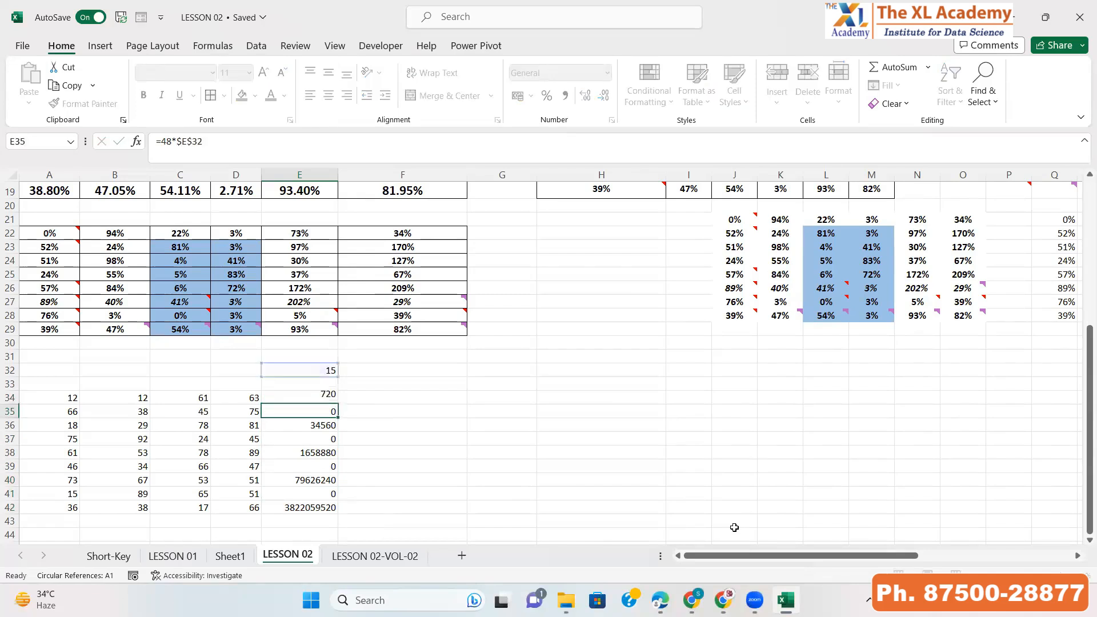
Copy the corrected E34 formula down through E42
key("Up")
key("ctrl+c")
key("ctrl+shift+Down")
key("ctrl+v")
key("Down")
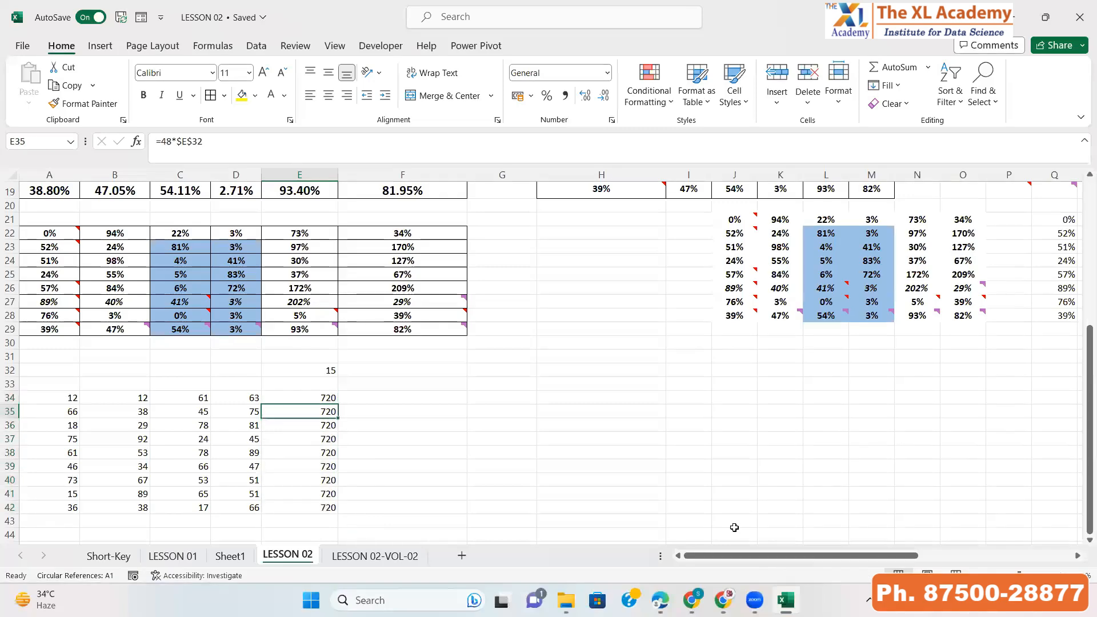
Inspect the formulas in the cells below E34 one by one
key("F2")
key("Return")
key("F2")
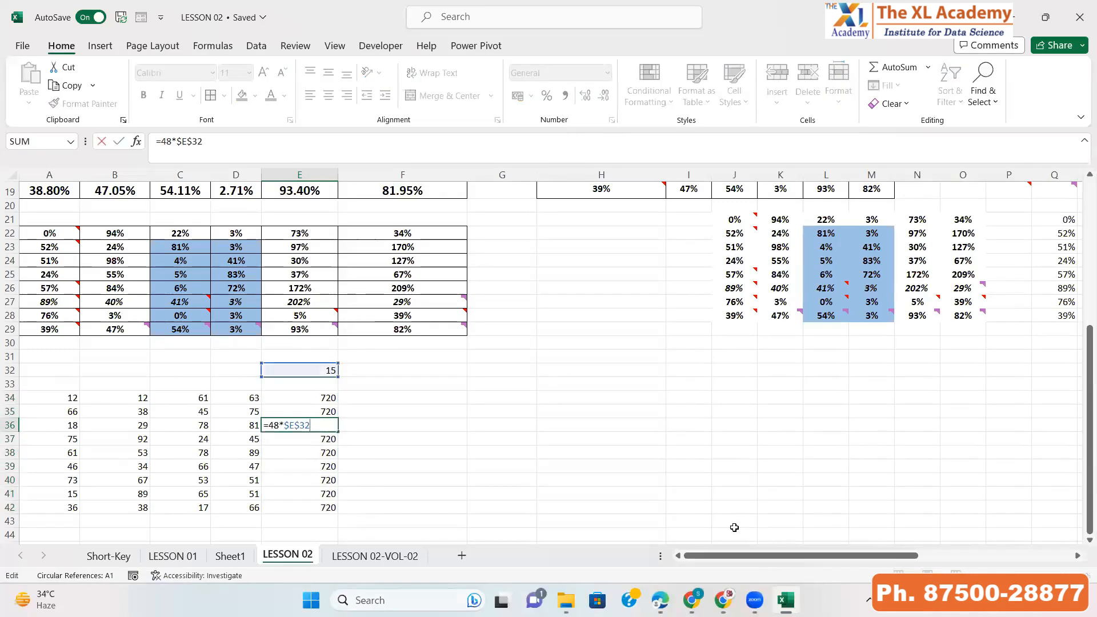
key("Return")
key("F2")
key("Return")
key("F2")
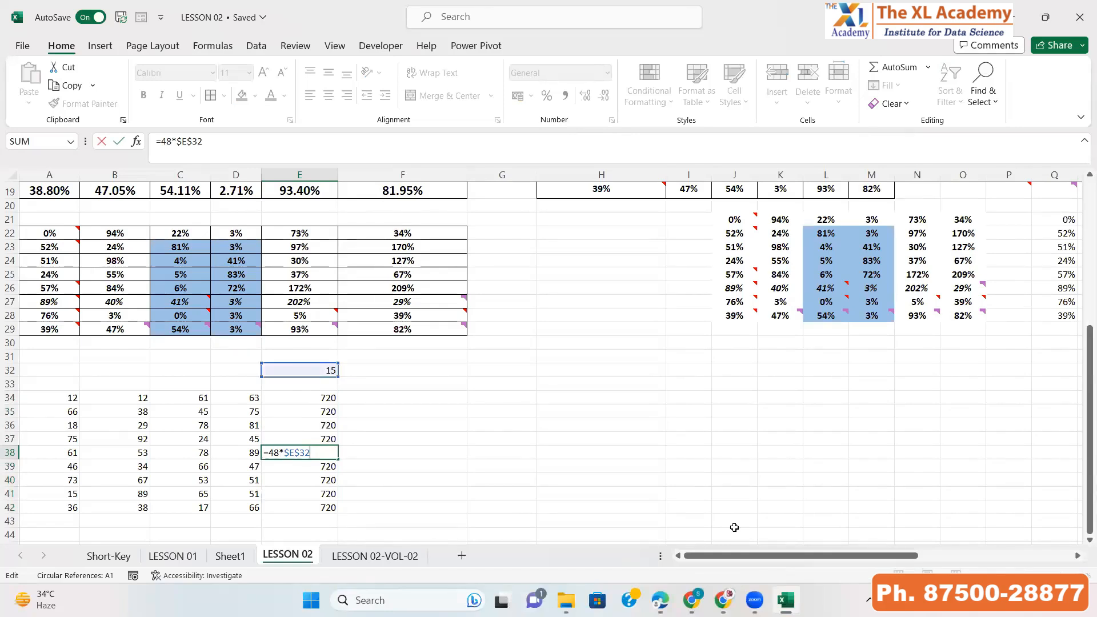
key("Return")
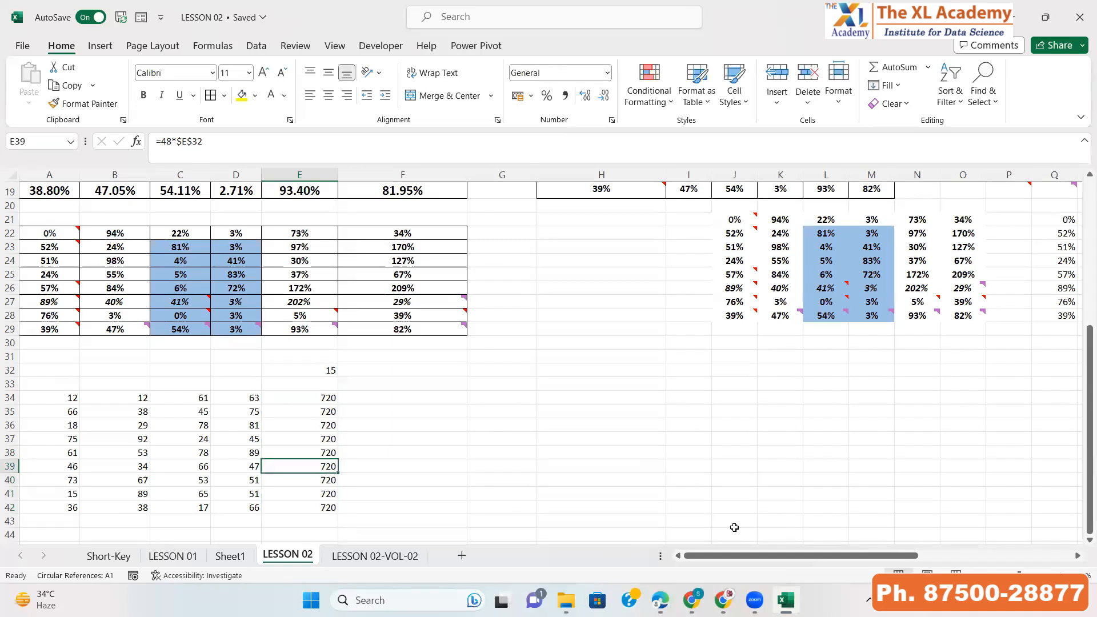
key("Up")
key("Up")
key("Up")
key("Up")
key("Up")
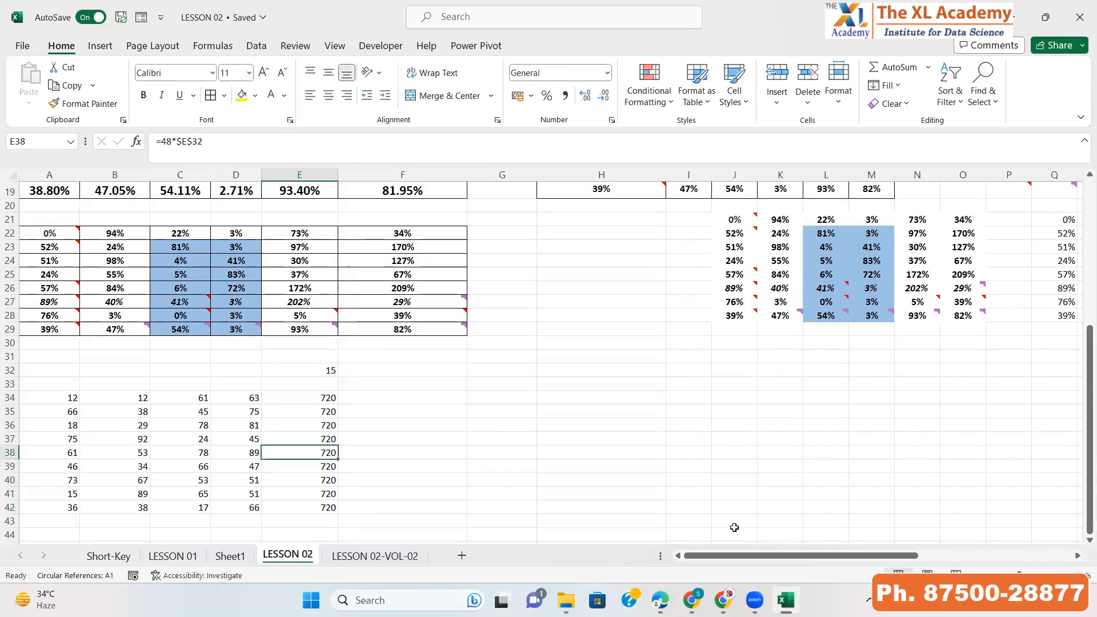
Undo the pasted and edited formulas to restore the original values in E34:E42
key("ctrl+c")
key("ctrl+shift+Down")
key("ctrl+v")
key("ctrl+z")
key("ctrl+z")
key("ctrl+z")
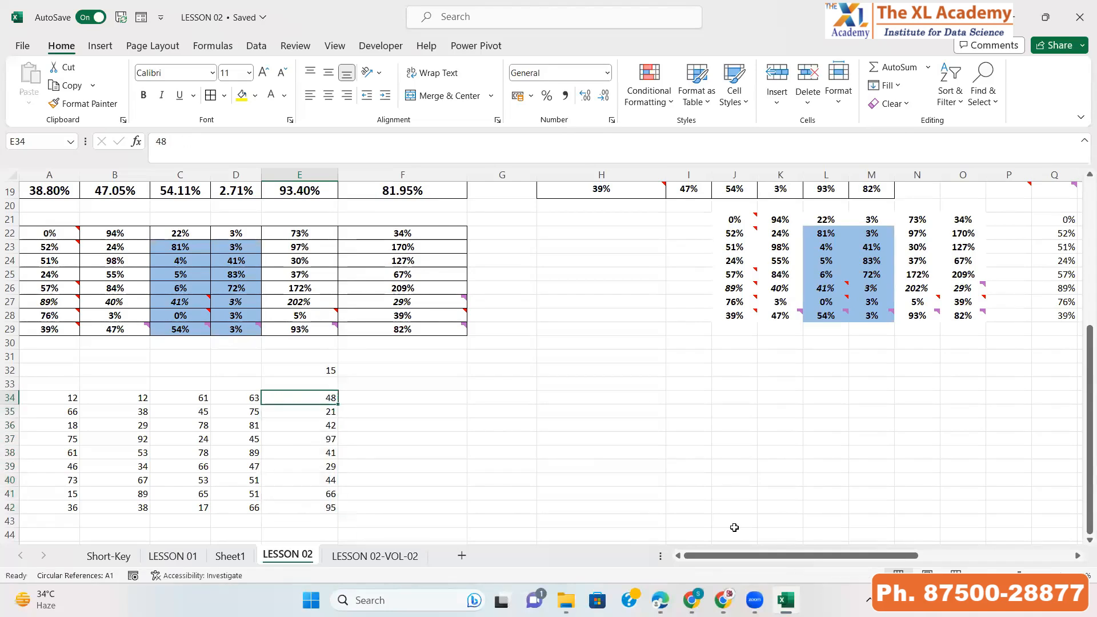
Enter the formula =48*15 in cell E34
key("Down")
key("Up")
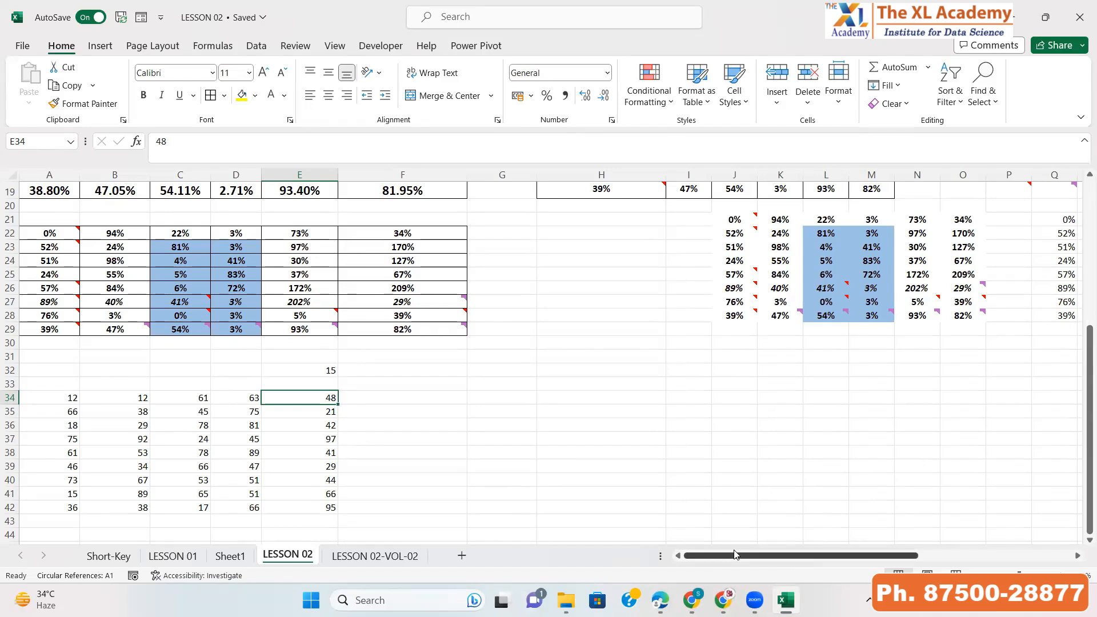
key("Up")
key("Up")
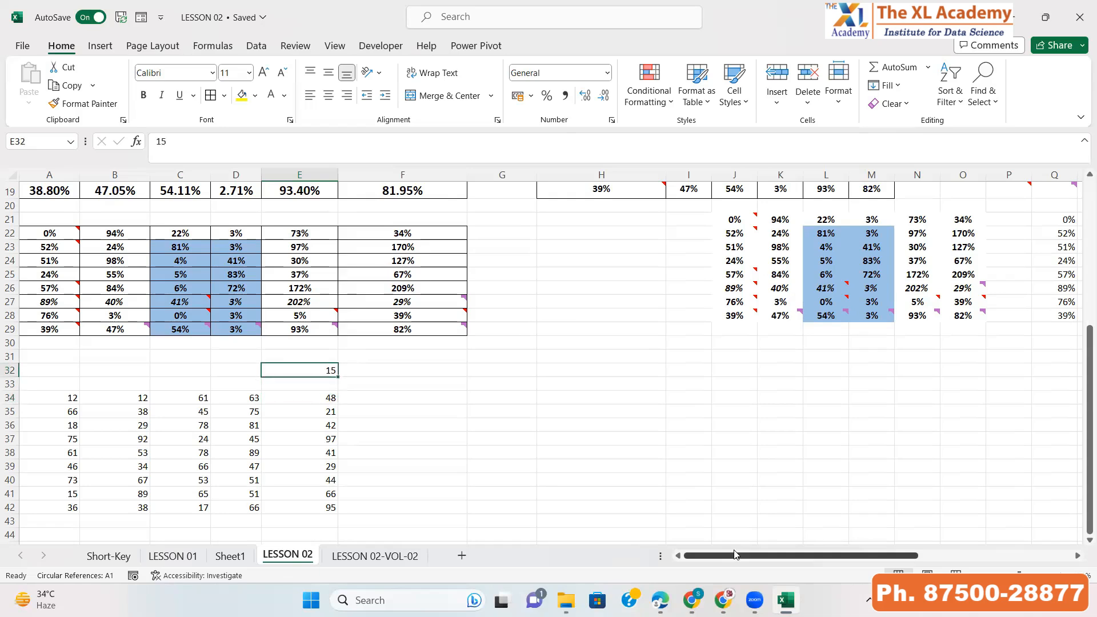
key("Down")
key("Down")
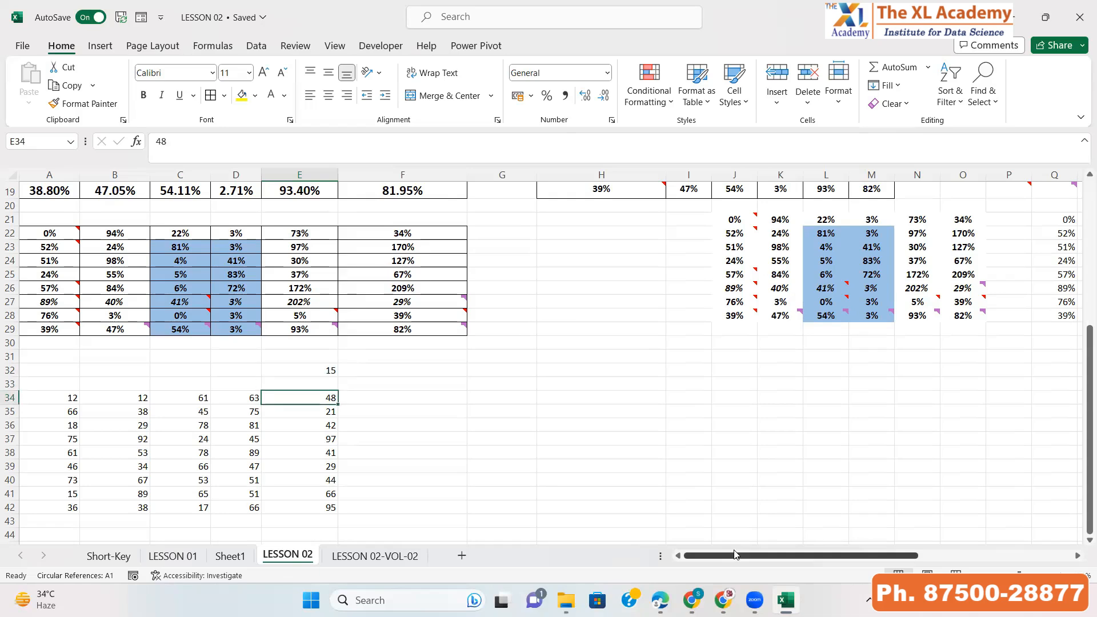
type("=48")
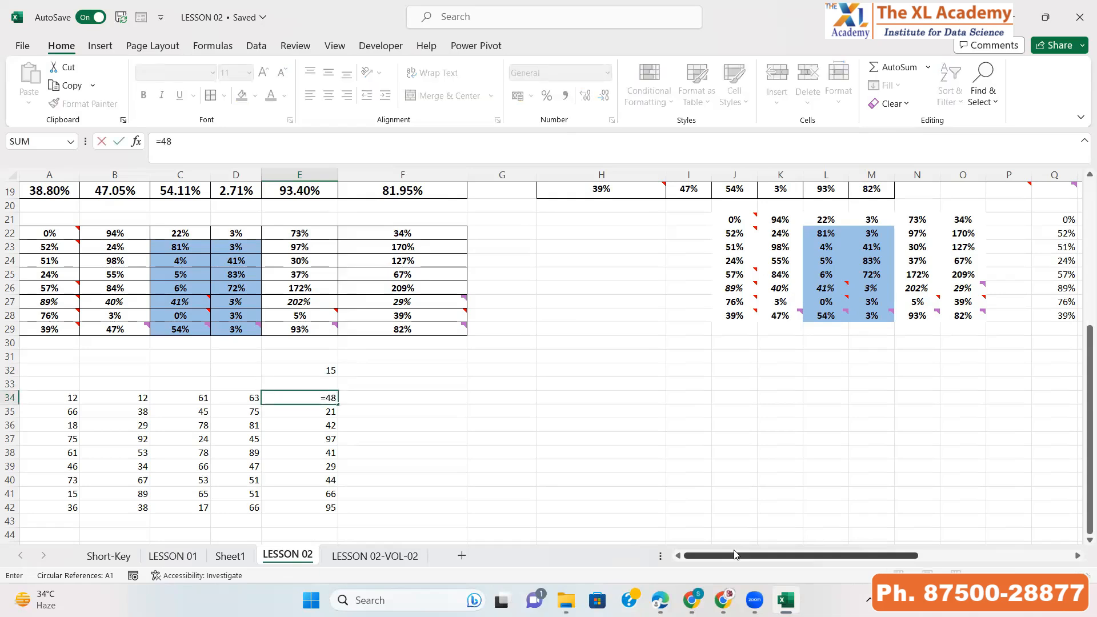
key("BackSpace")
type("8*15")
key("Return")
key("Up")
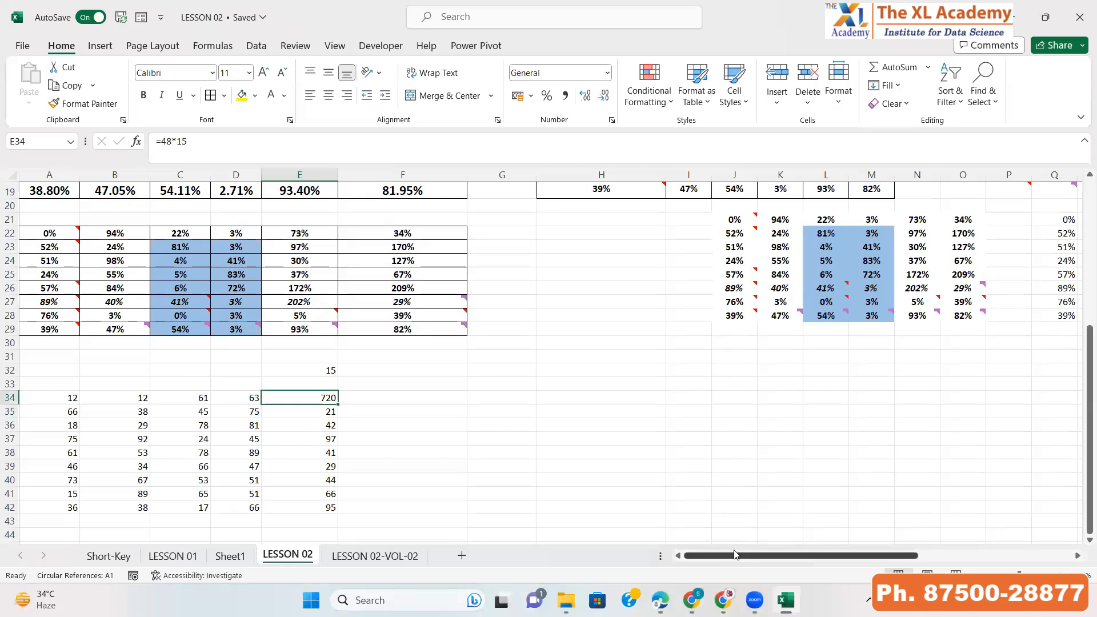
key("Down")
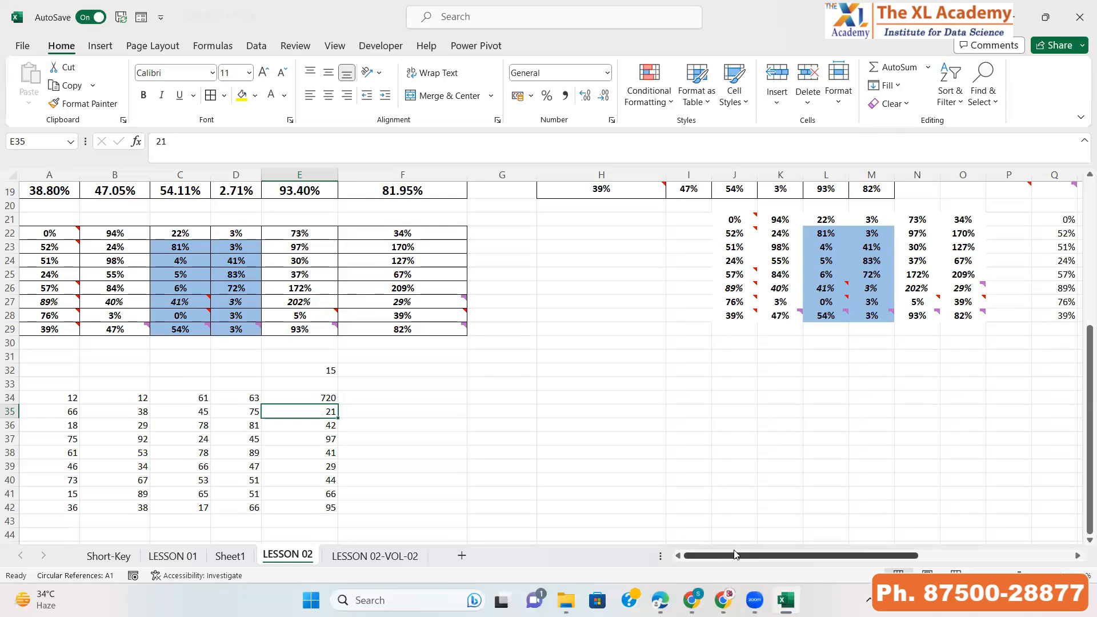
key("Up")
key("Right")
key("shift+Down")
key("shift+Down")
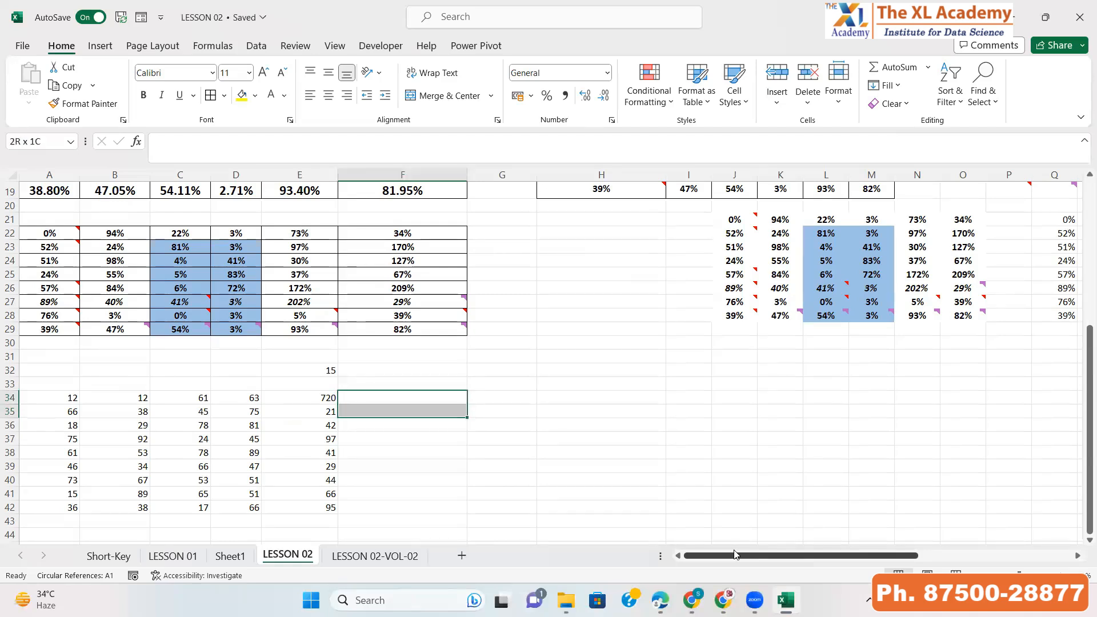
key("Left")
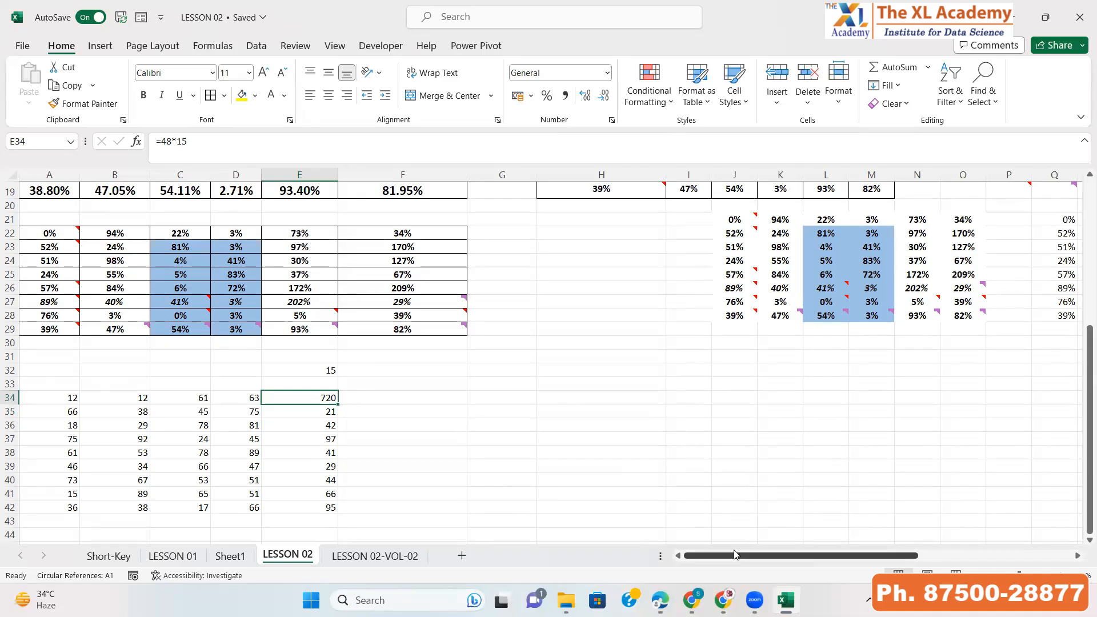
Undo the =48*15 entry in cell E34
key("Down")
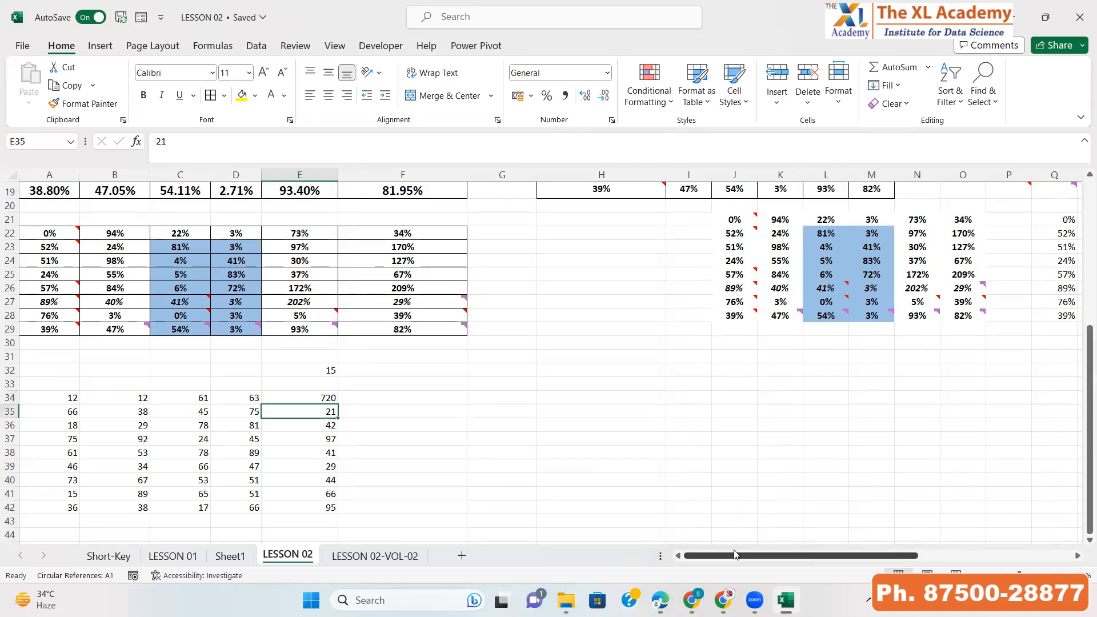
key("Up")
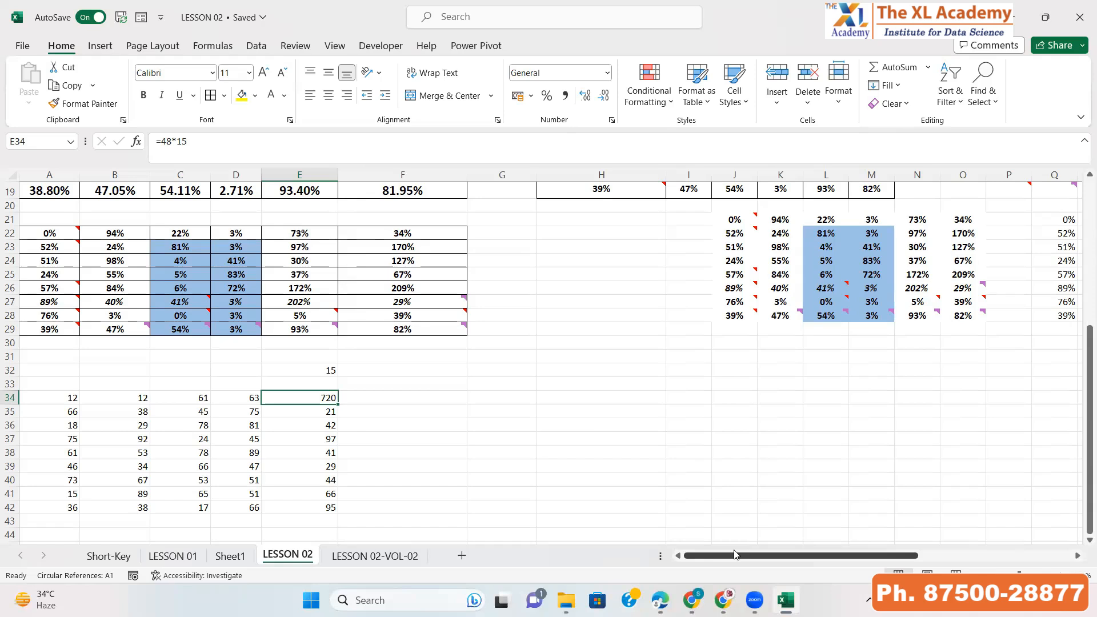
key("ctrl+z")
key("ctrl+Left")
key("ctrl+shift+Down")
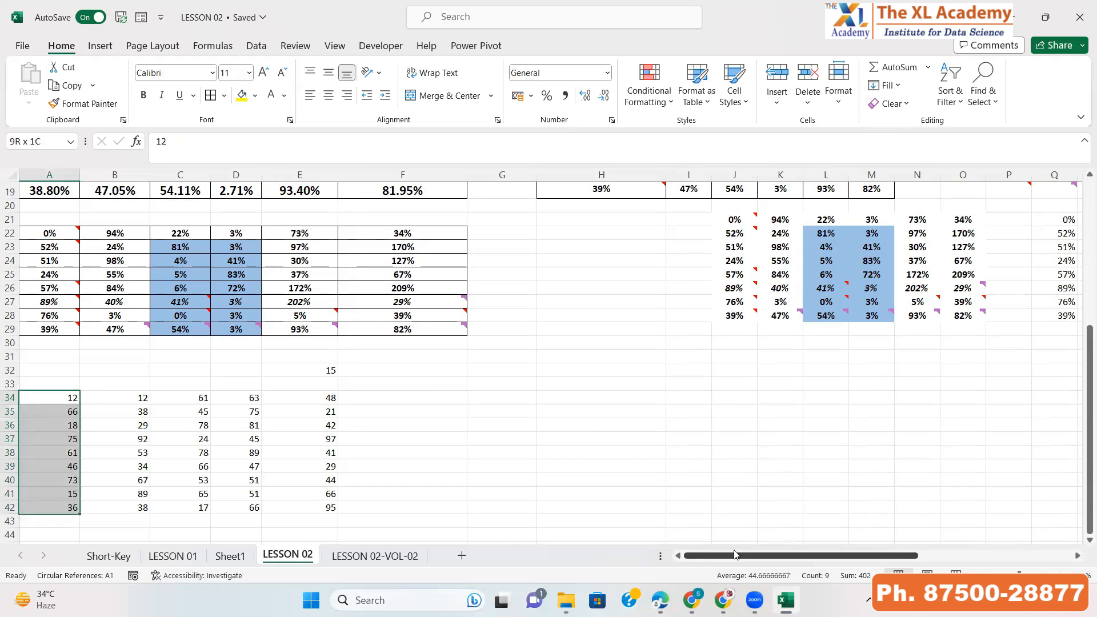
key("ctrl+shift+Right")
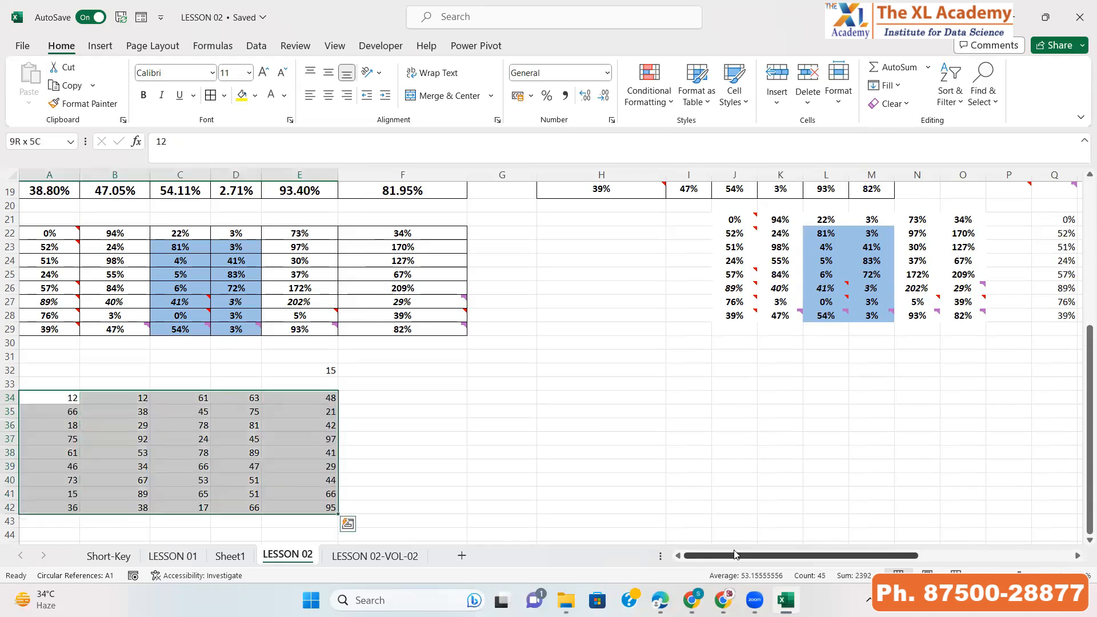
key("ctrl+q")
key("Left")
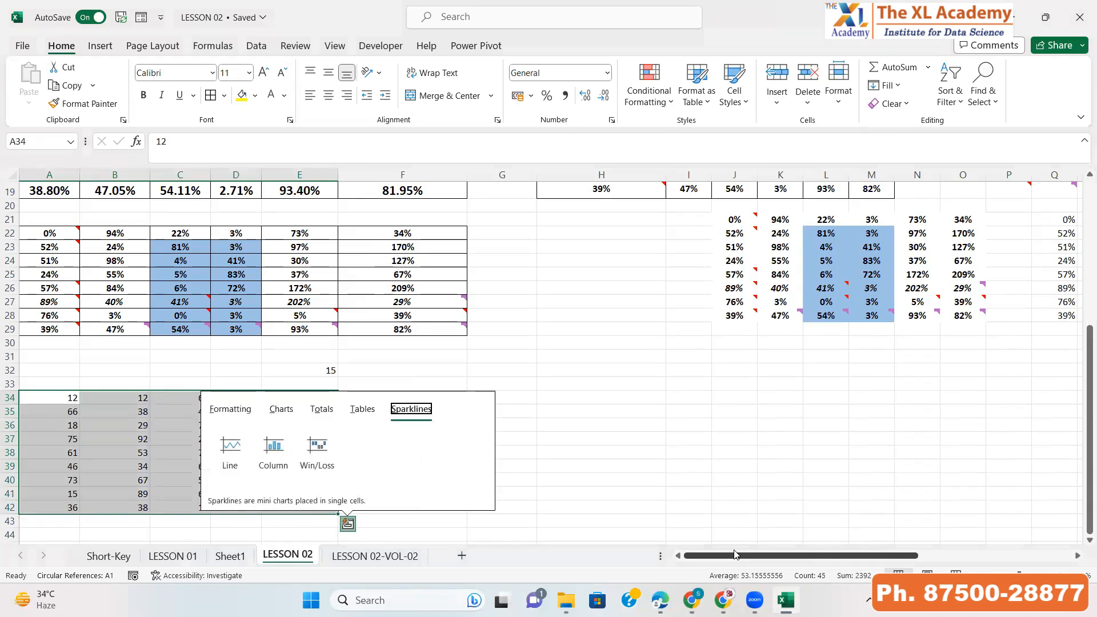
key("Escape")
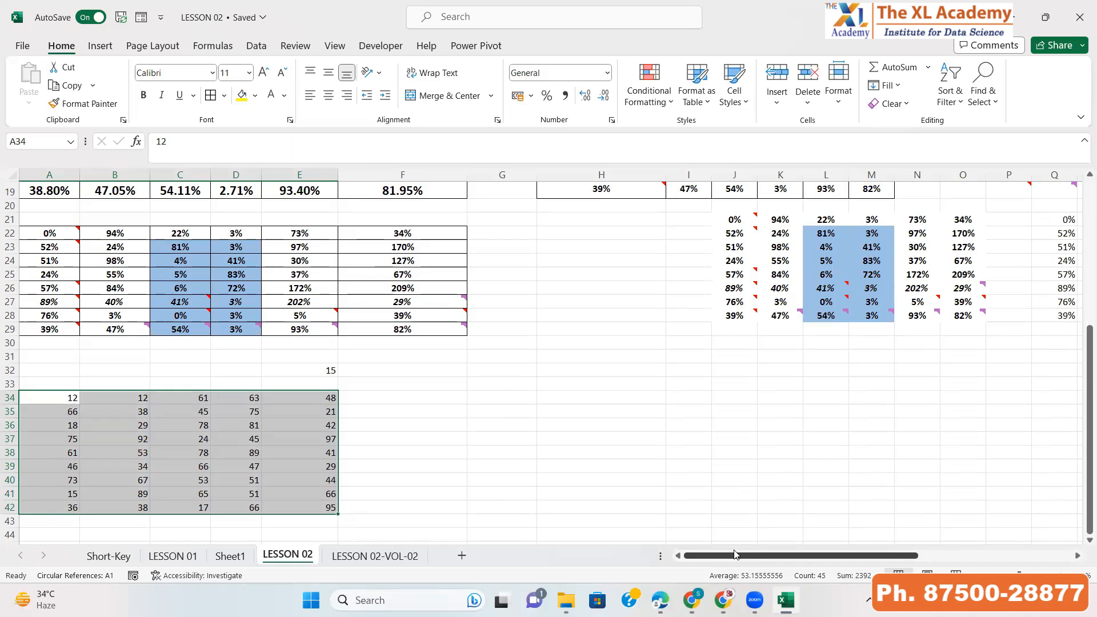
Copy the value 15 in cell E32
key("Right")
key("Right")
key("Up")
key("Up")
key("Up")
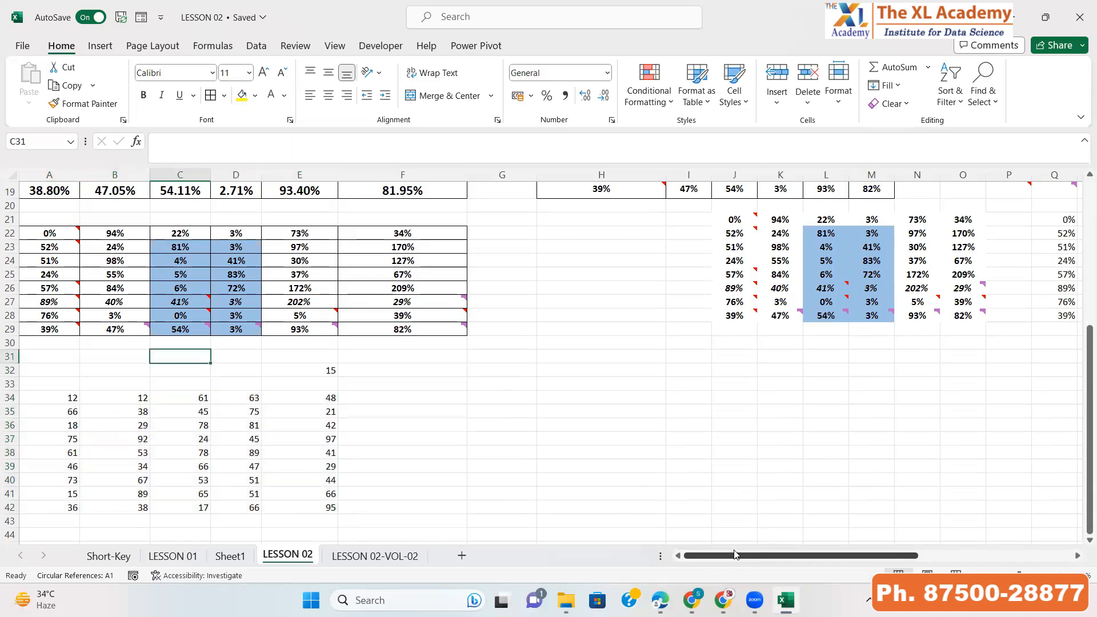
key("Right")
key("Right")
key("Right")
key("Down")
key("Left")
key("ctrl+c")
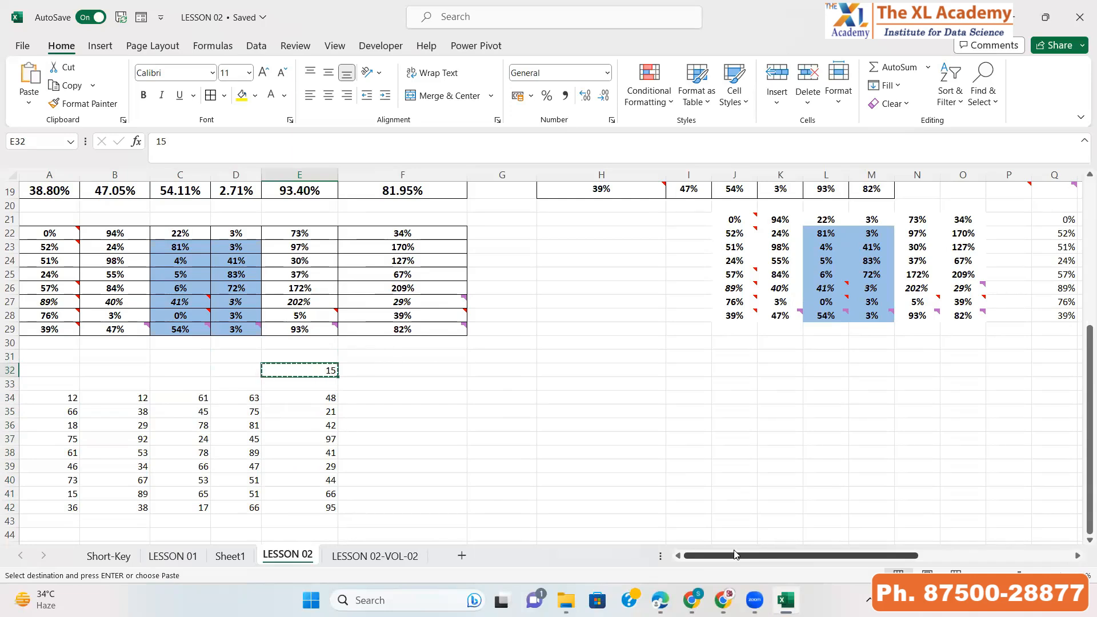
Try multiplying A34:E42 by the copied 15 with Paste Special Multiply, then undo the paste
key("Down")
key("Down")
key("ctrl+Left")
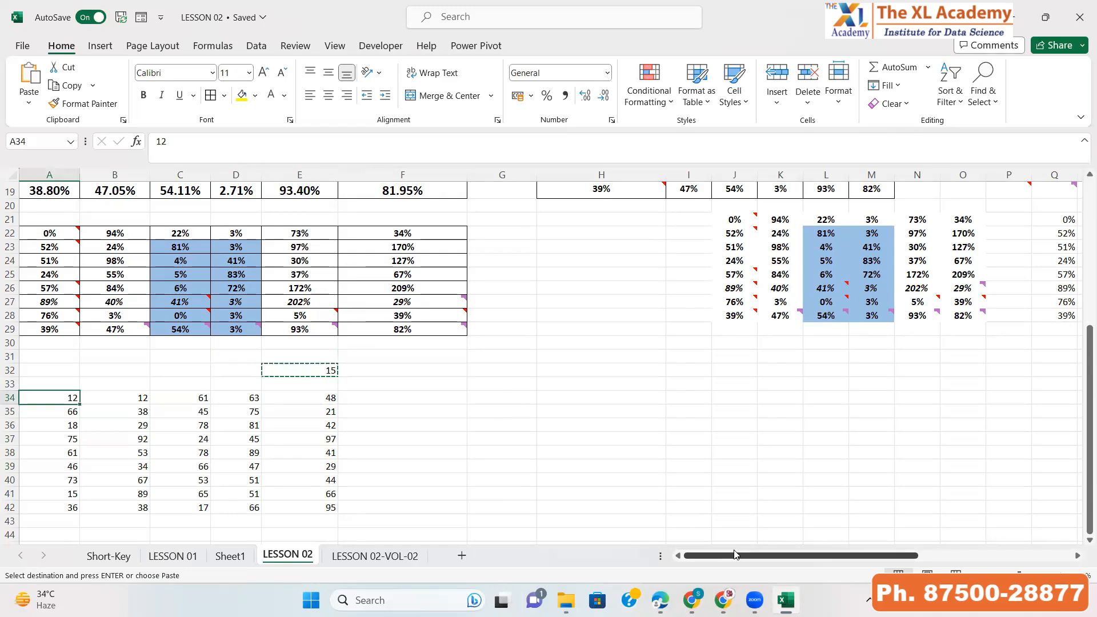
key("ctrl+a")
key("ctrl+alt+v")
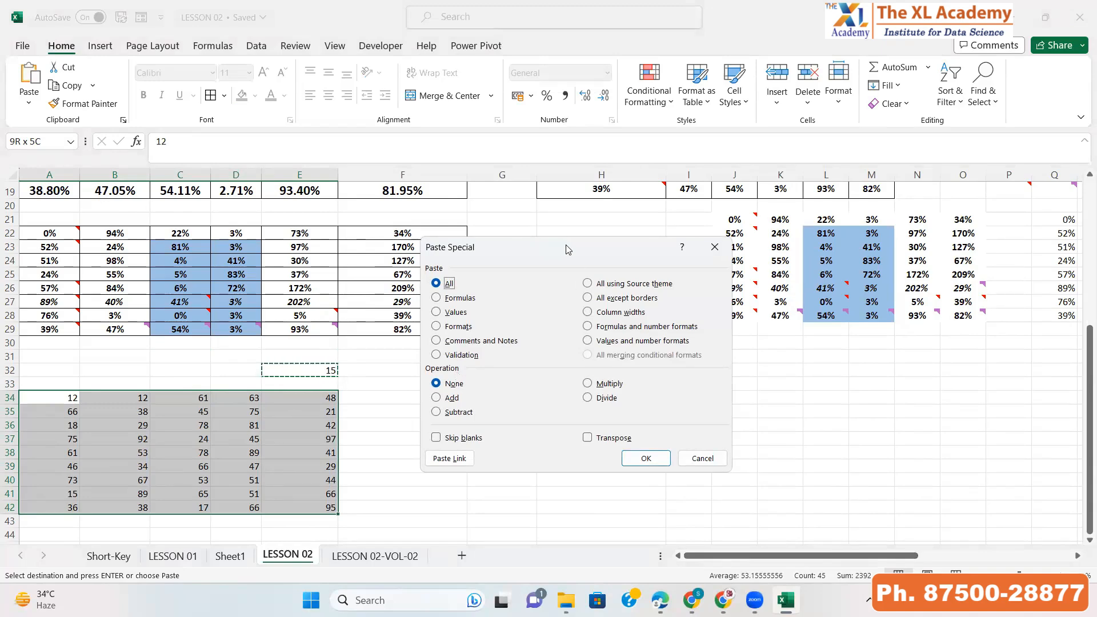
left_click_drag(568, 250, 662, 231)
left_click(683, 365)
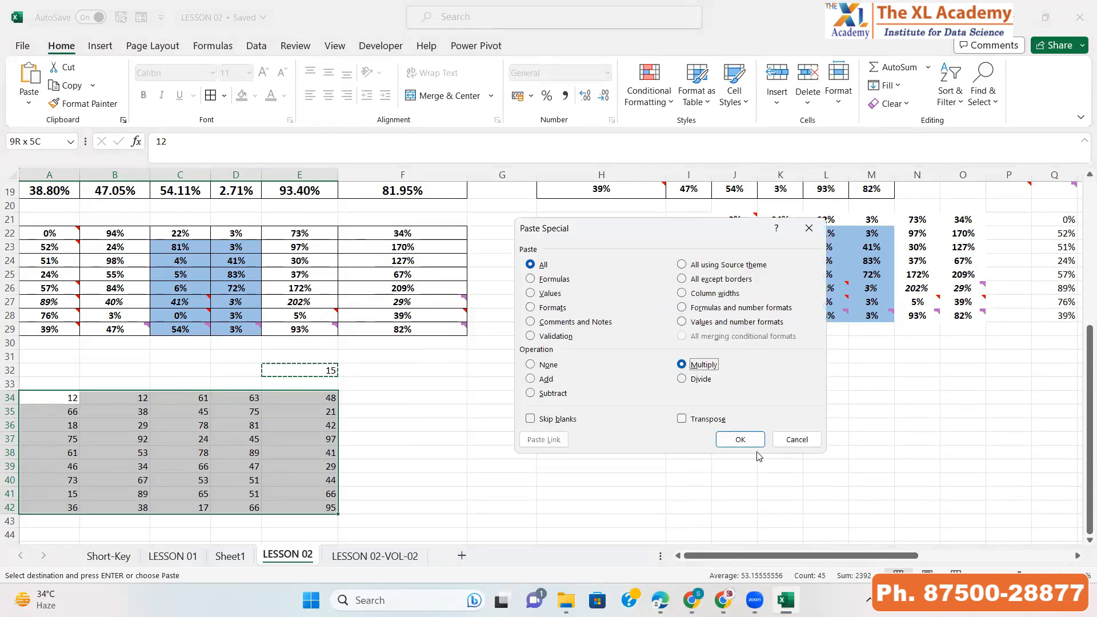
left_click(743, 441)
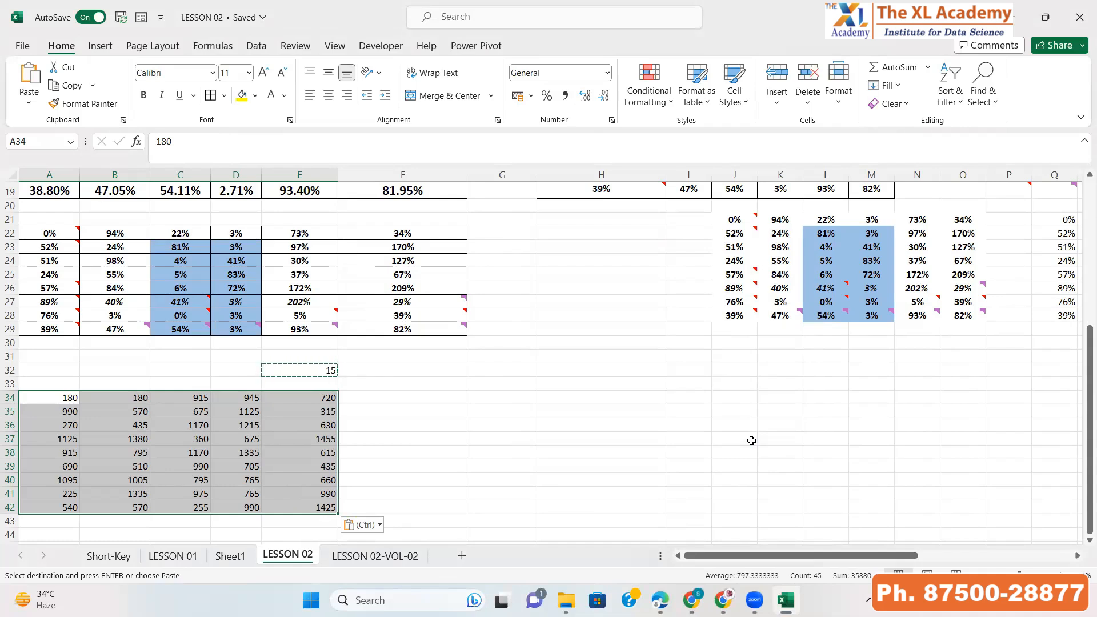
key("ctrl+z")
key("Escape")
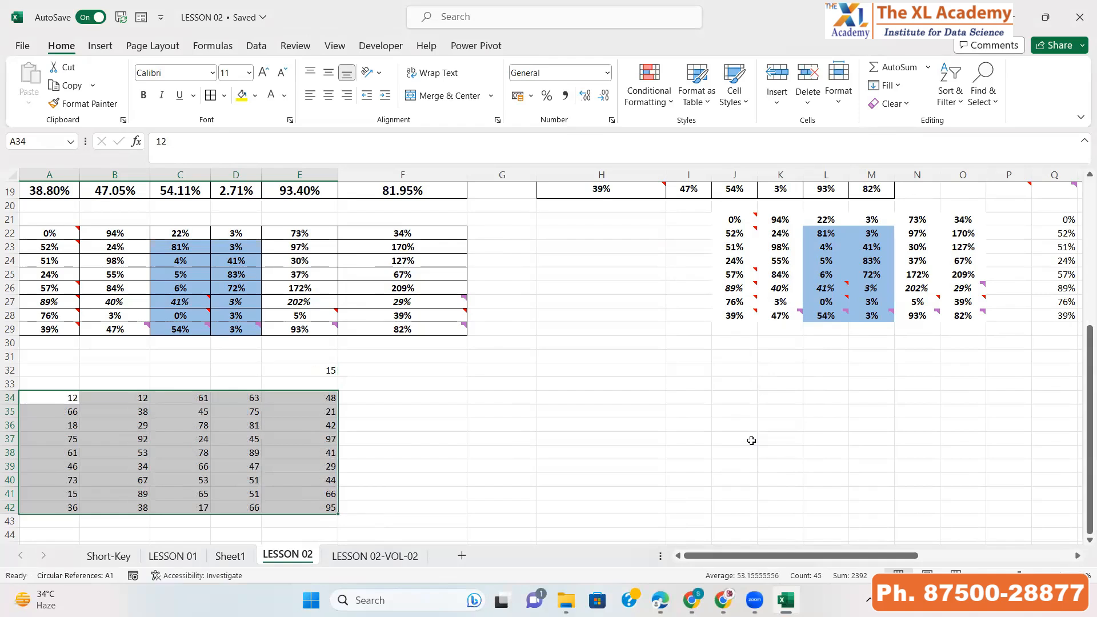
Copy cell E32 containing 15 again
key("Right")
key("Right")
key("Right")
key("Right")
key("Right")
key("Up")
key("Up")
key("Left")
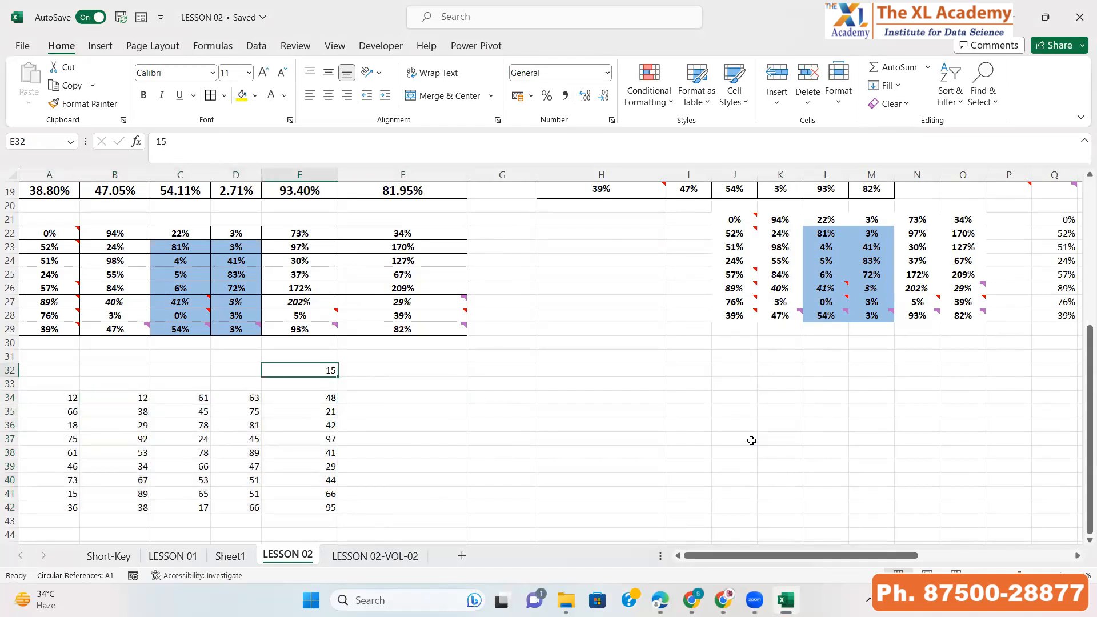
key("ctrl+c")
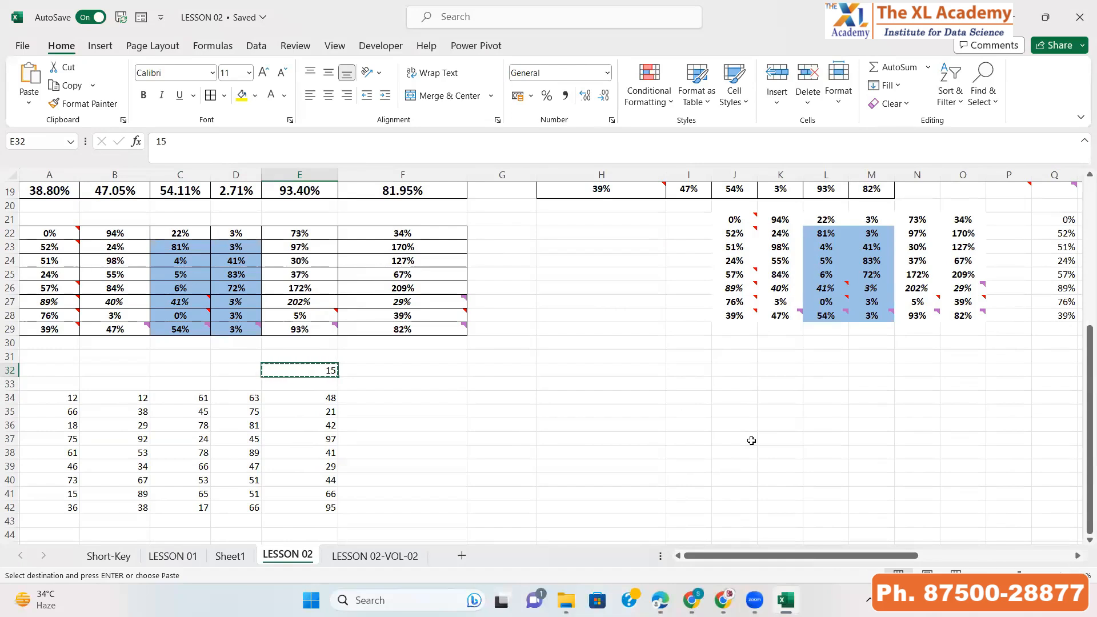
Multiply the range A34:E42 by the copied 15 using Paste Special with the Multiply operation
key("Down")
key("Down")
key("ctrl+Left")
key("ctrl+shift+Down")
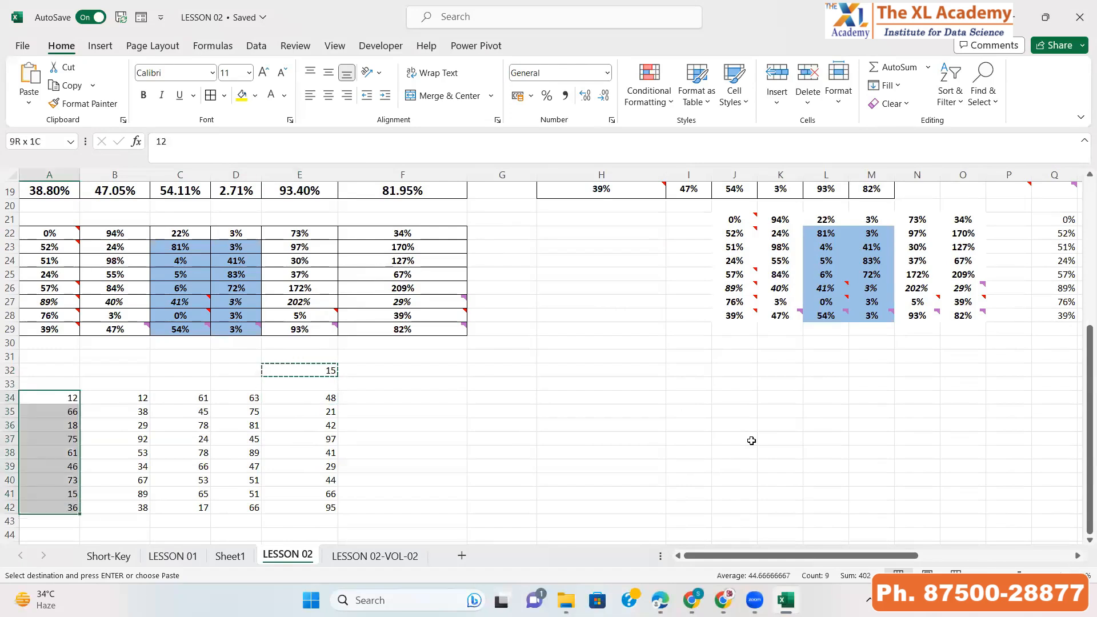
key("ctrl+shift+Right")
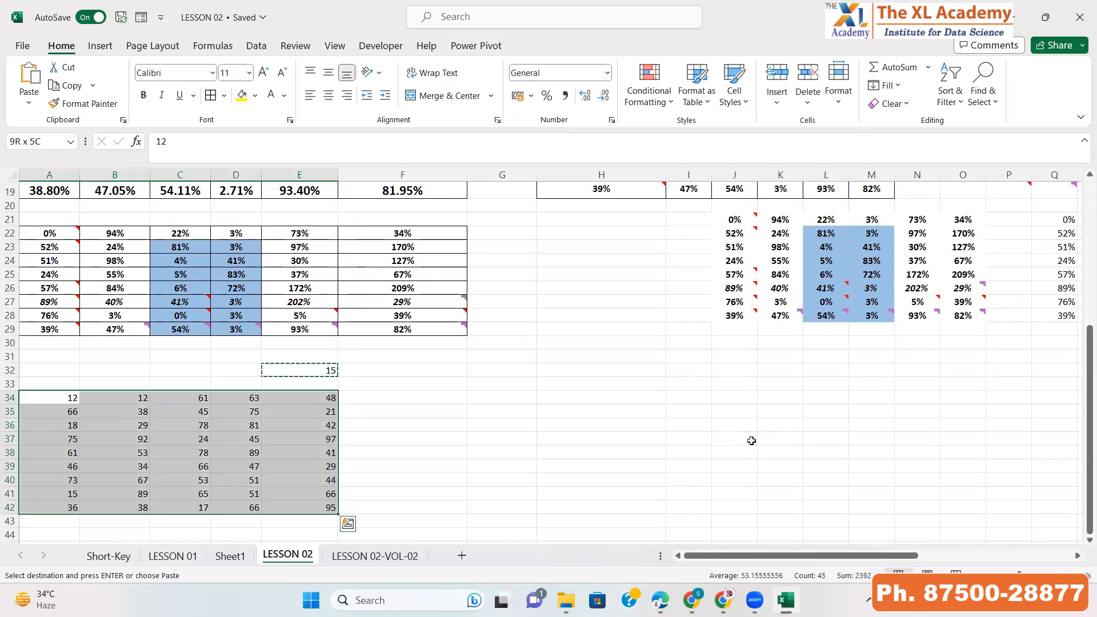
key("alt")
key("h")
key("v")
key("s")
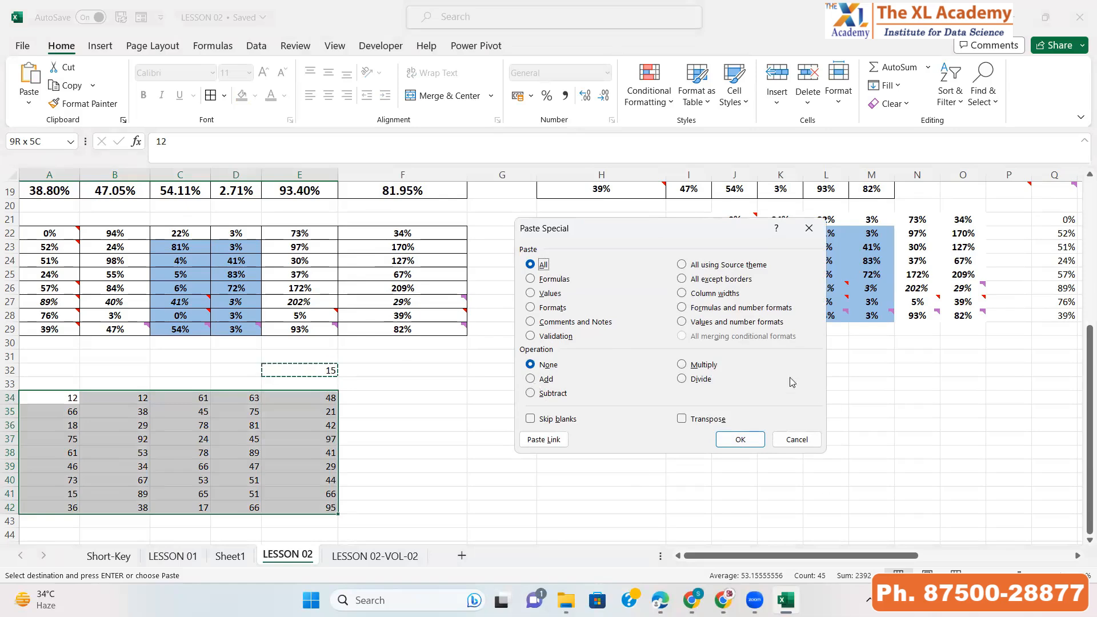
left_click(706, 365)
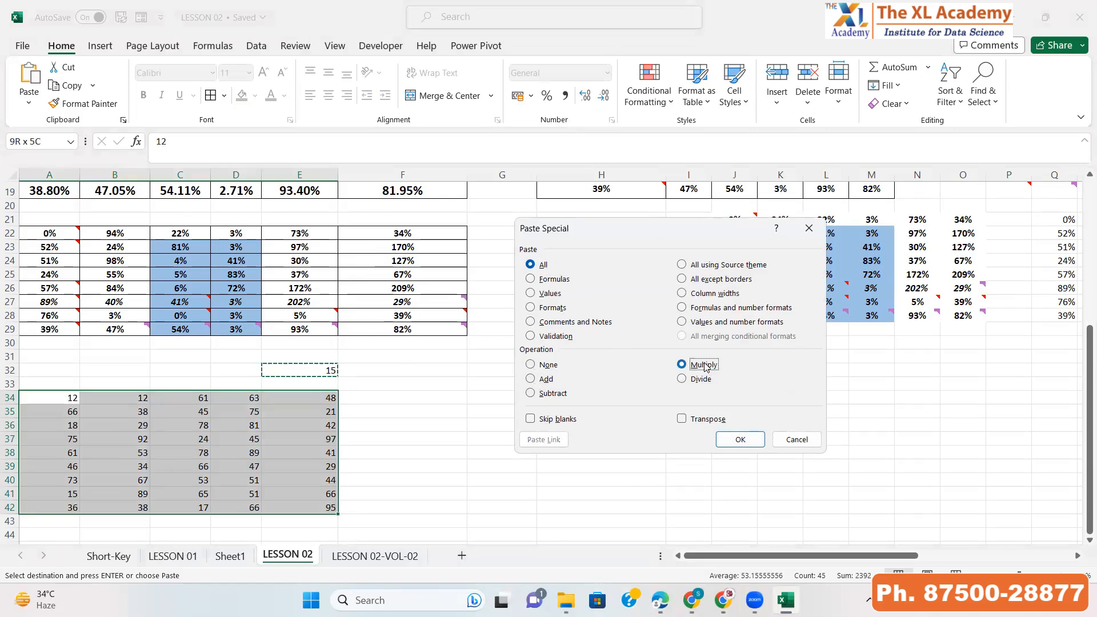
left_click(740, 439)
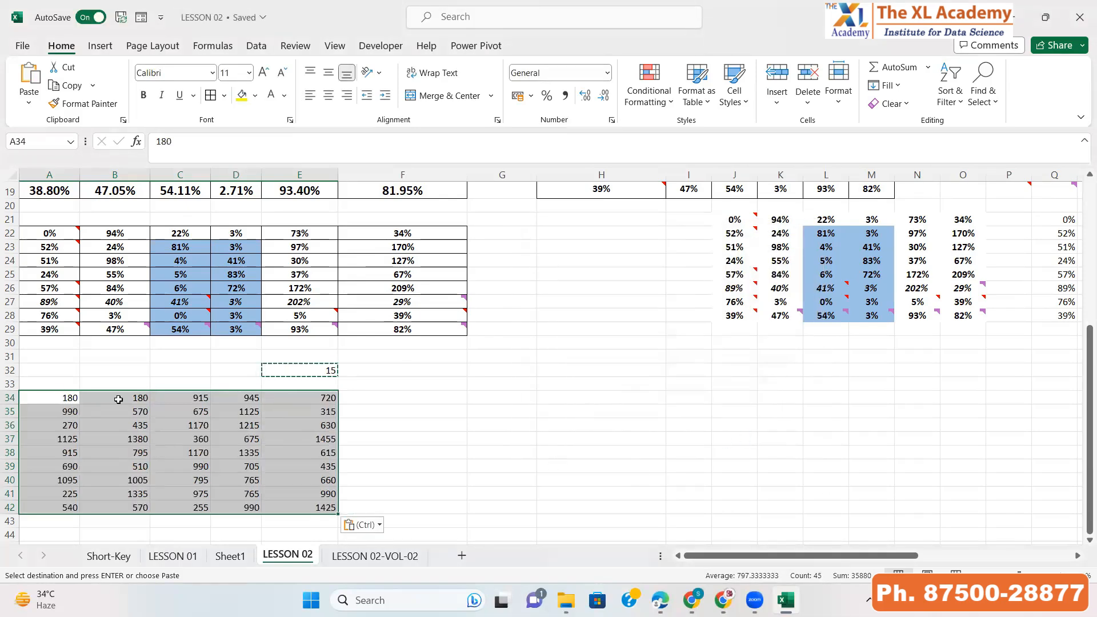
Inspect the multiplied values in cells E34, E36 and E38
left_click(306, 396)
left_click(307, 426)
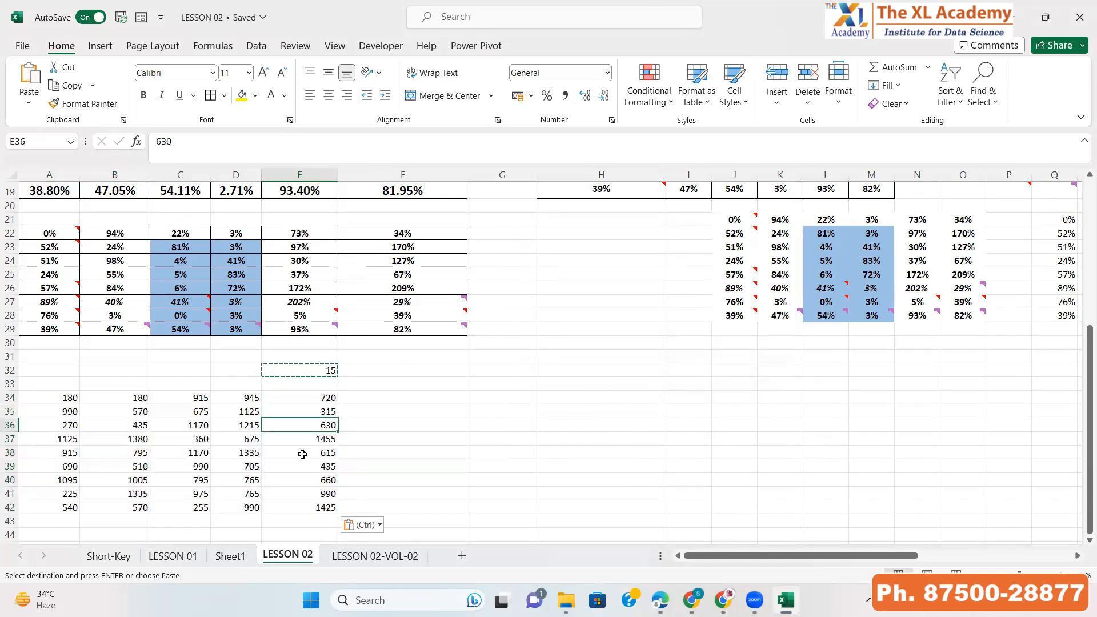
left_click(302, 454)
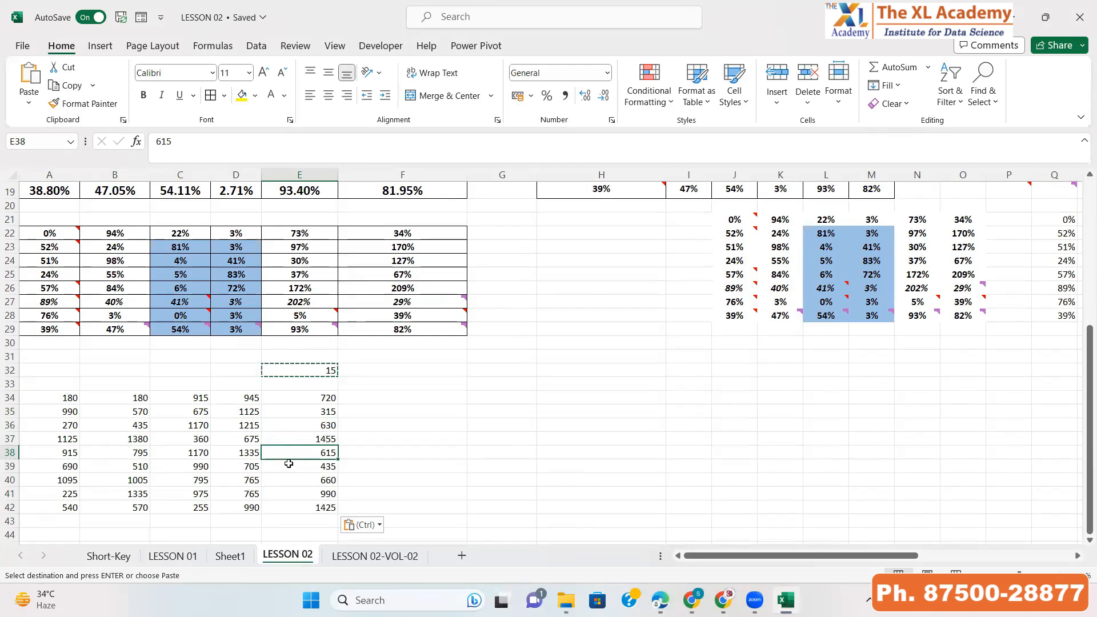
key("Escape")
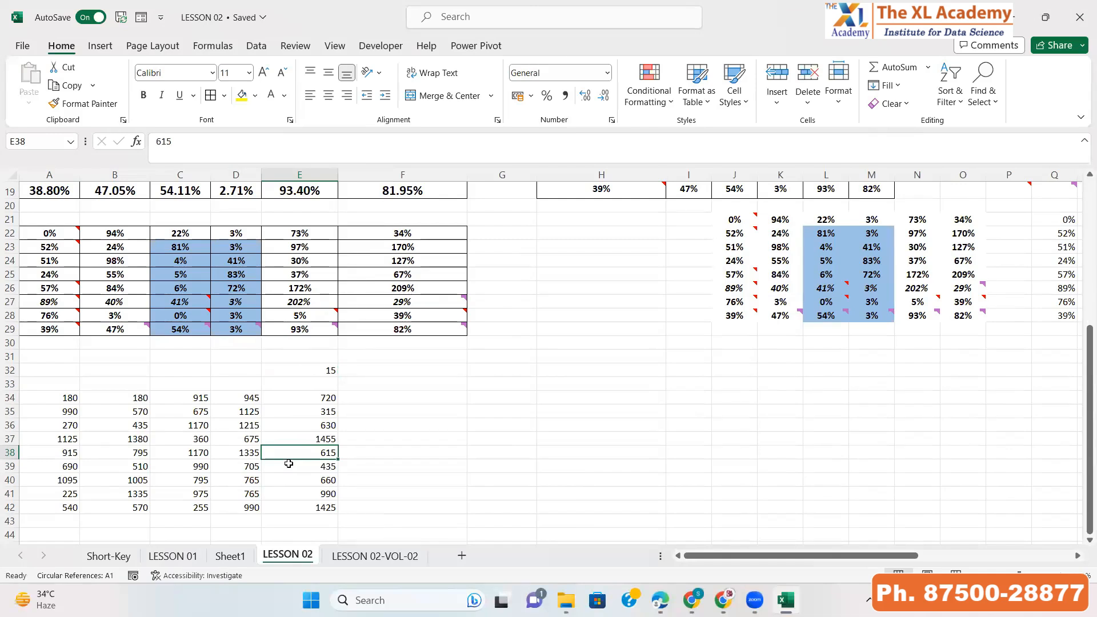
Enter the label NAME in cell A45 and then delete it
key("ctrl+Left")
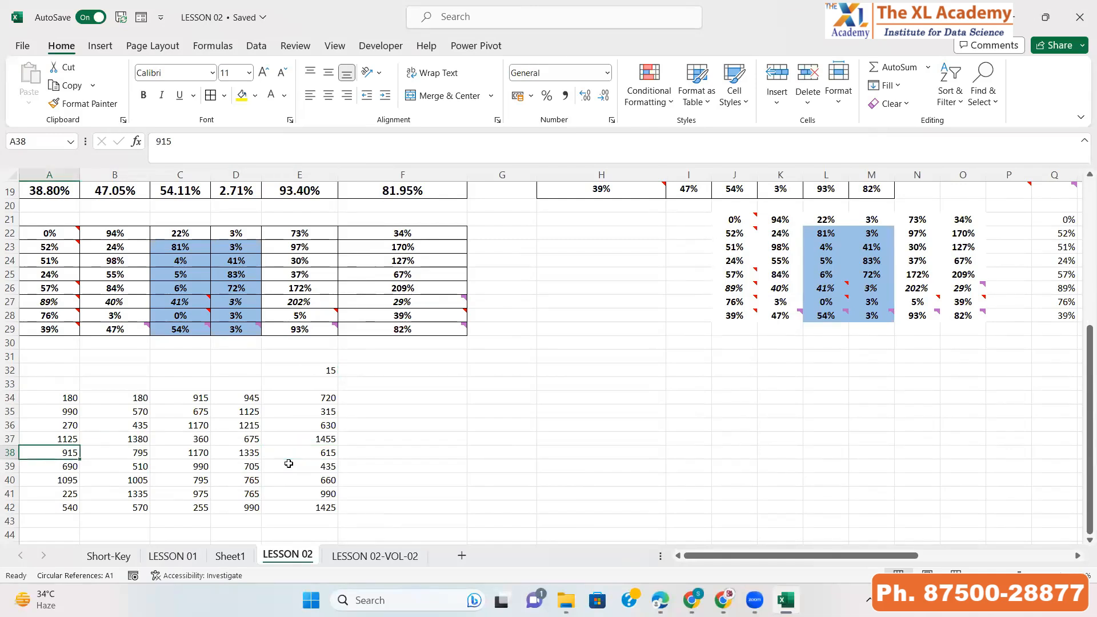
key("Down")
key("Down")
key("Down")
key("Down")
key("Down")
key("Down")
key("Down")
key("Down")
key("Down")
key("Down")
key("Down")
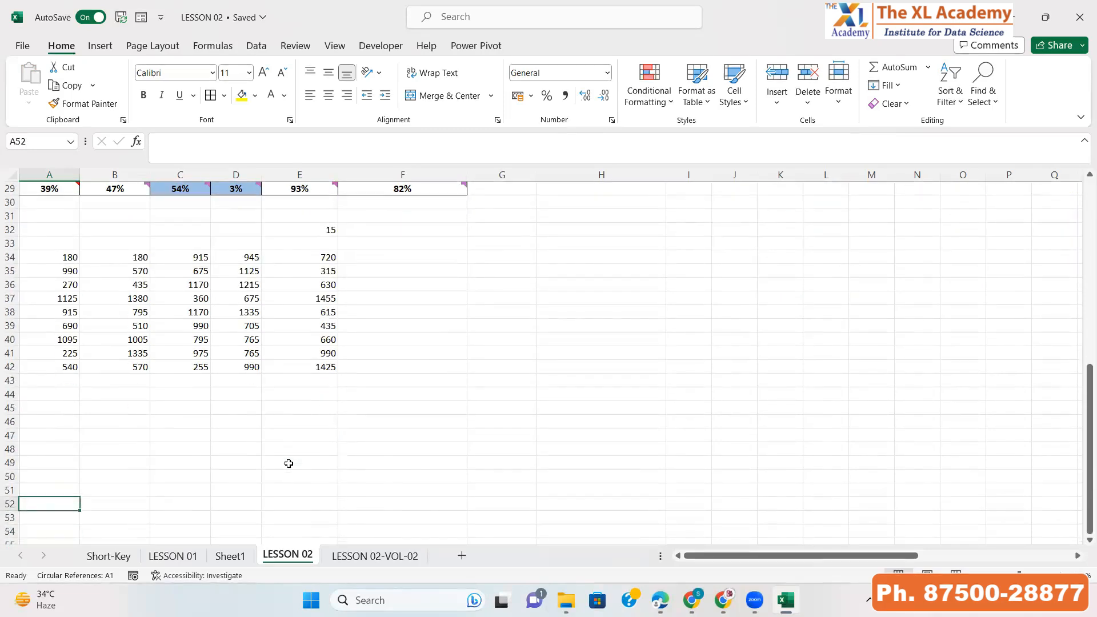
key("Up")
key("Up")
key("Up")
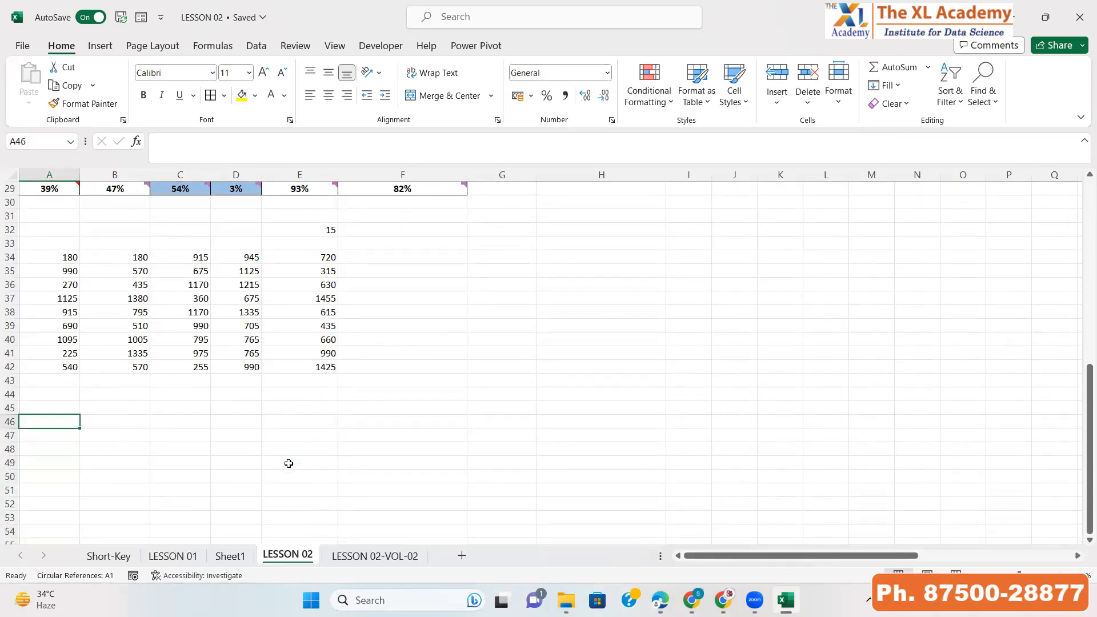
key("Up")
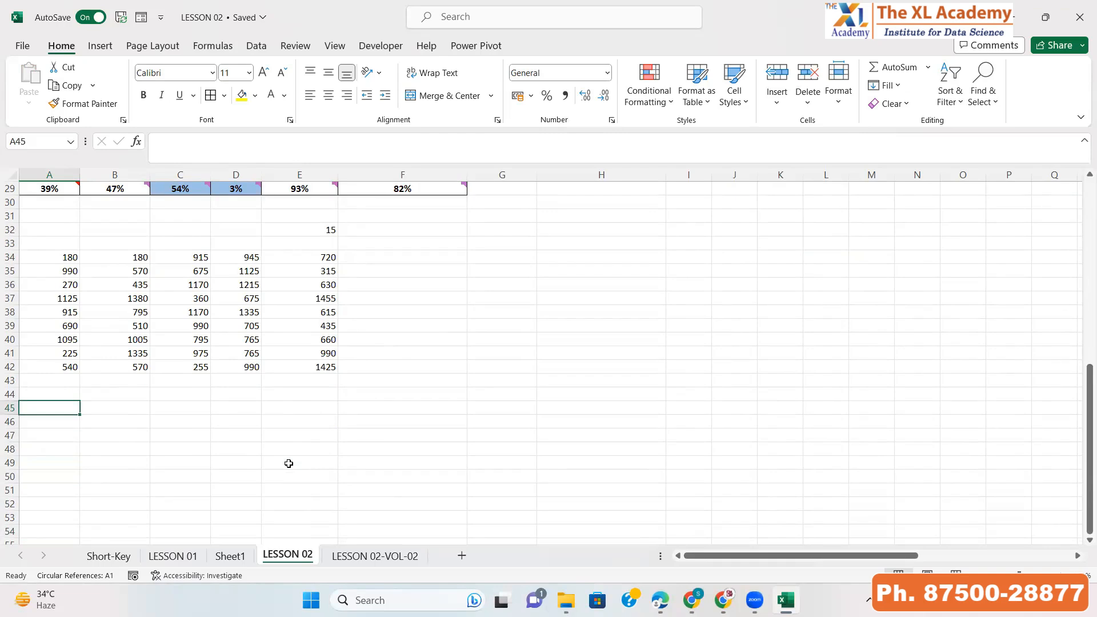
type("da")
key("BackSpace")
key("BackSpace")
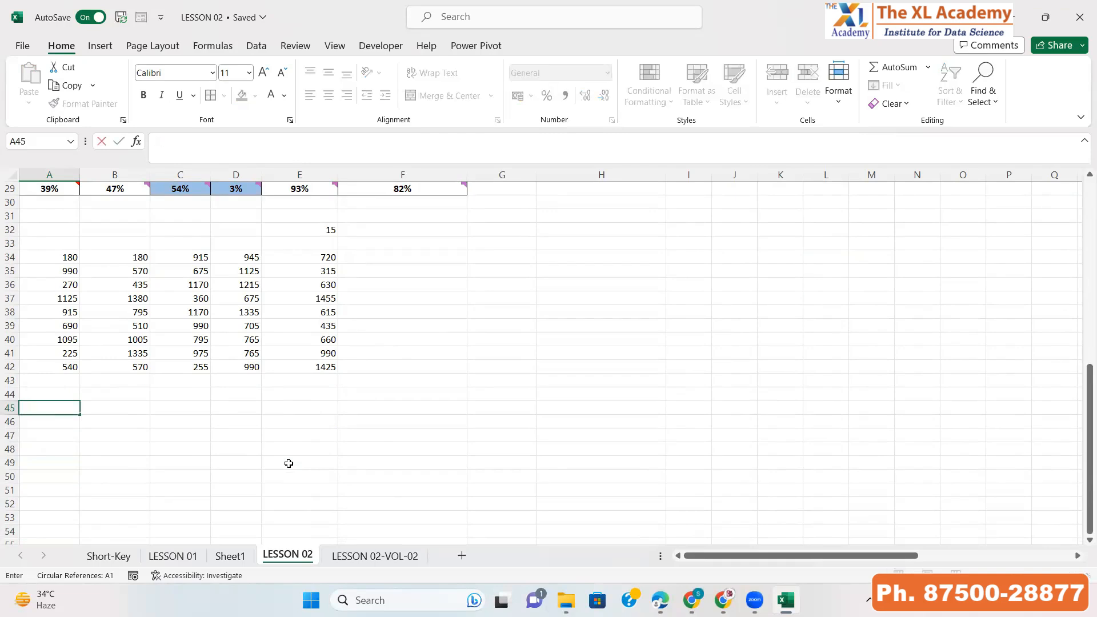
type("NAME")
key("Return")
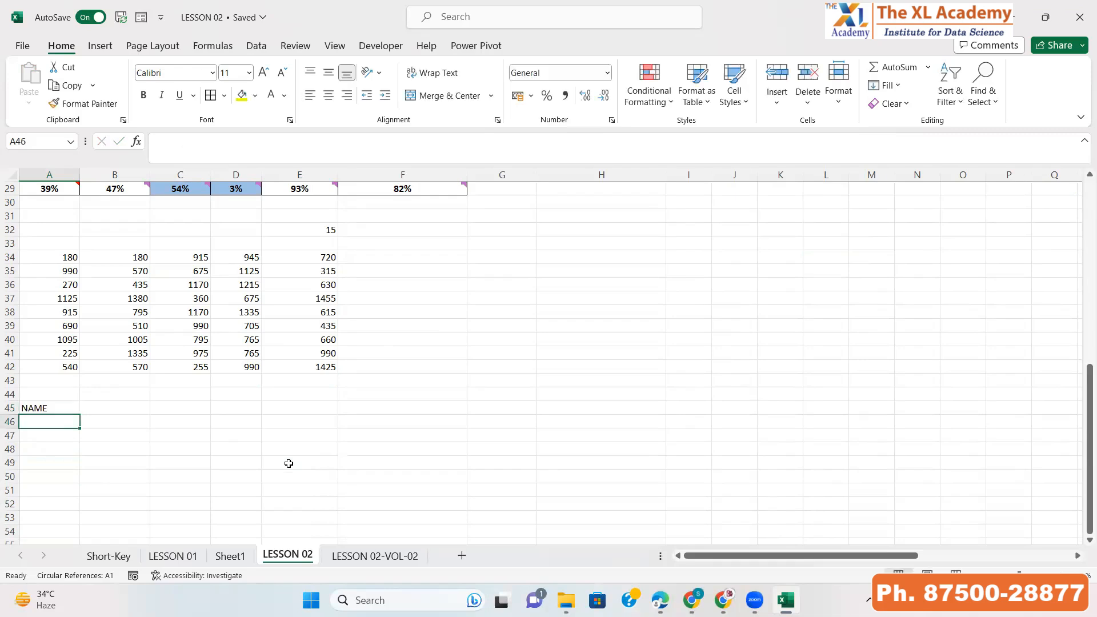
key("Up")
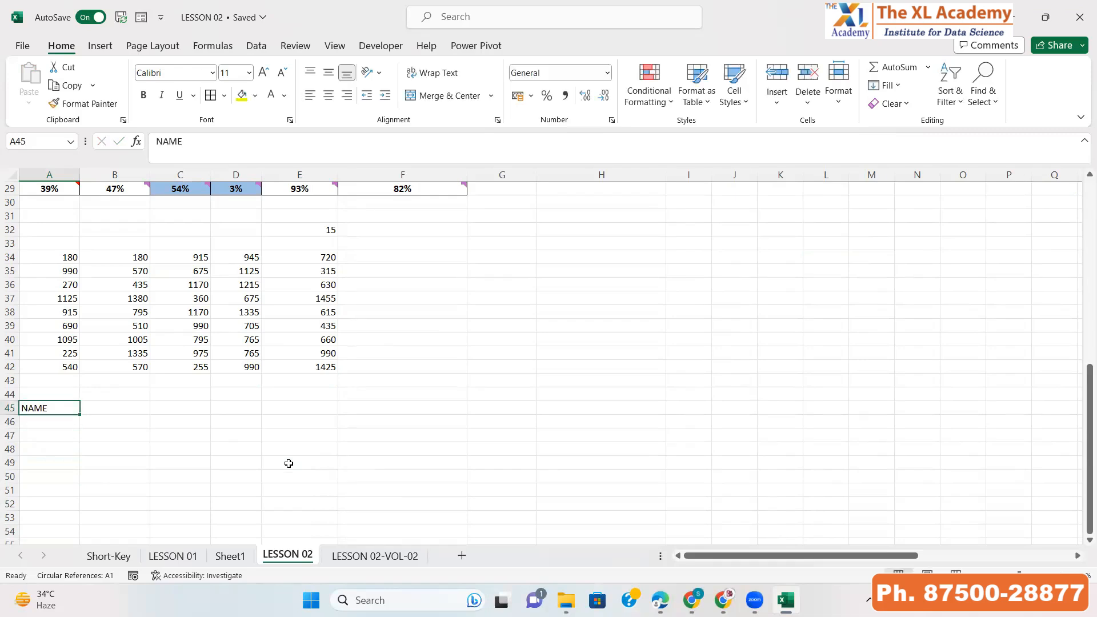
key("Delete")
Enter the row labels NAME in cell G44 and QTY in cell G45
key("Right")
key("Right")
key("Right")
key("Right")
key("Right")
key("Right")
key("Right")
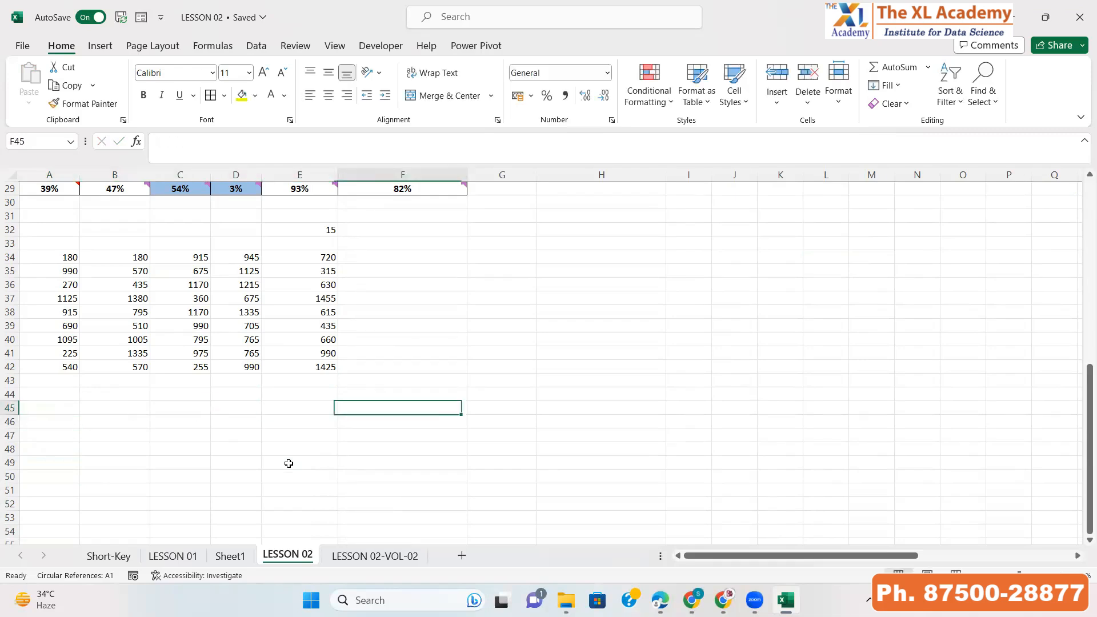
key("Up")
key("Left")
type("NA")
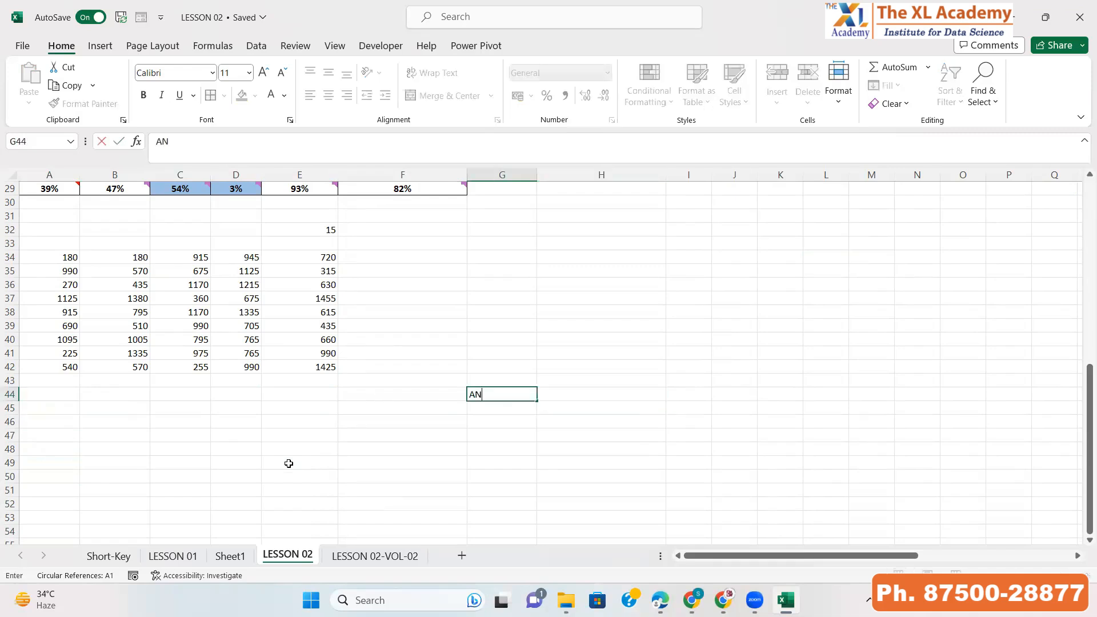
key("BackSpace")
key("BackSpace")
type("NAME")
key("Return")
type("QTY")
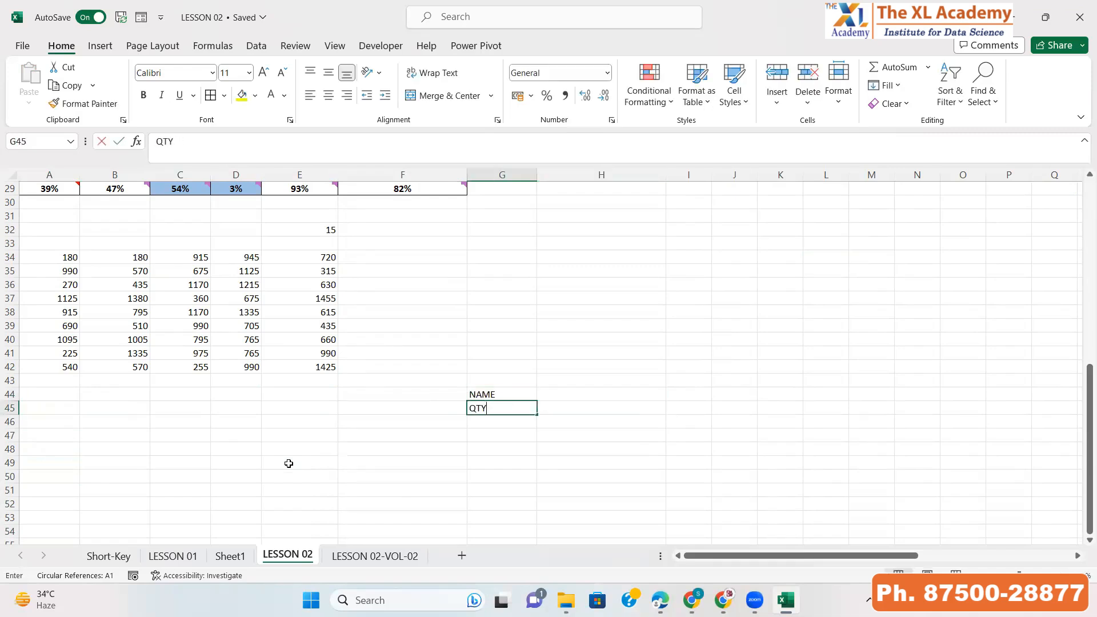
key("Return")
Enter the names SACHIN, SHIV and KASHISH across cells H44 to J44 beside the NAME label
key("Up")
key("Up")
key("Right")
type("SACHIN")
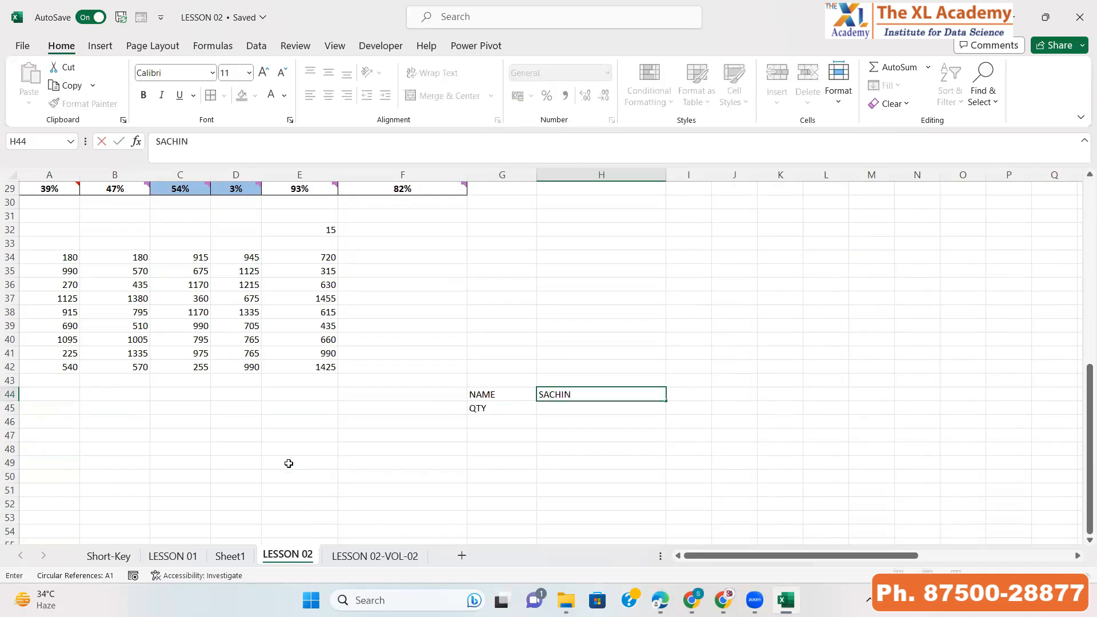
key("Tab")
type("SHIV")
key("Tab")
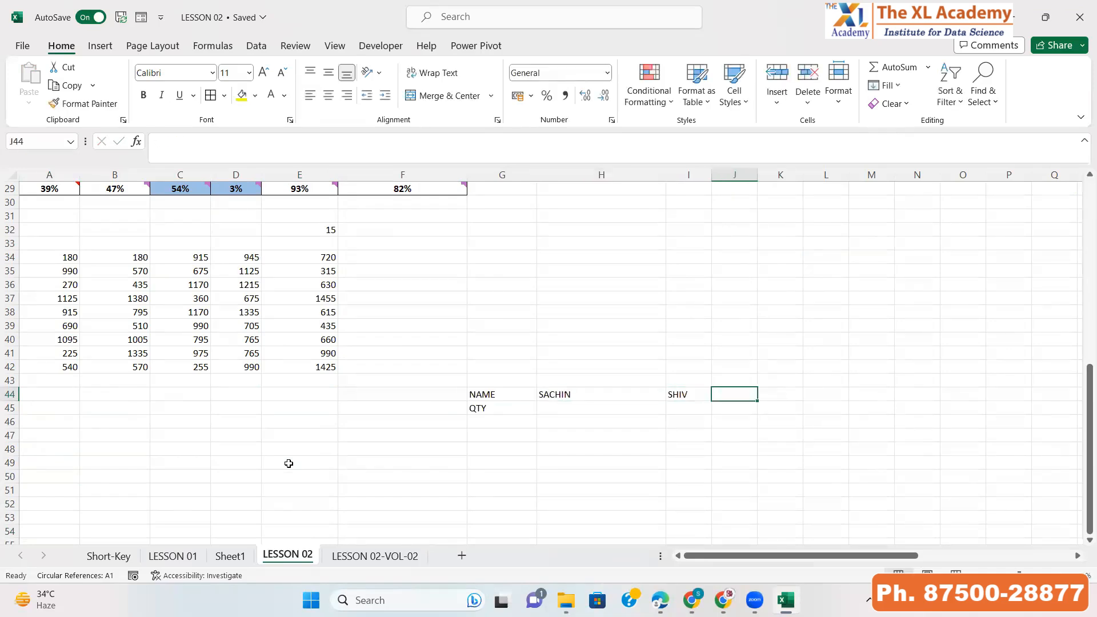
type("KAAS")
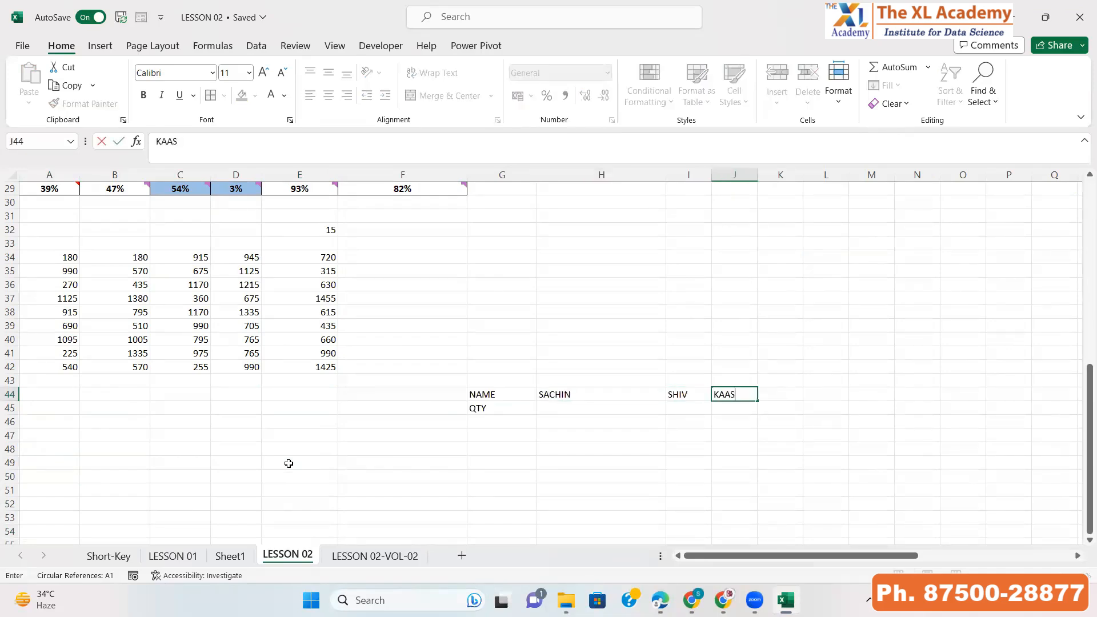
key("BackSpace")
key("BackSpace")
type("SHISH")
key("Tab")
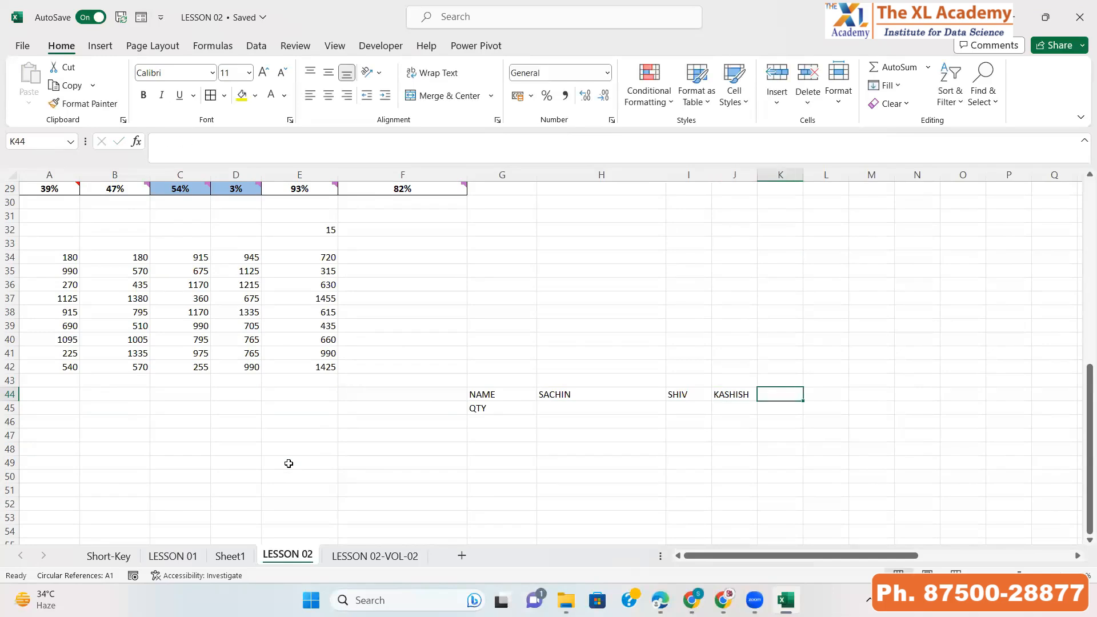
Continue the NAME row with RADHIKA, KAJAL, SAMEER, SAURABH and AMITESH in cells K44 to O44
type("RADHIKA")
key("Tab")
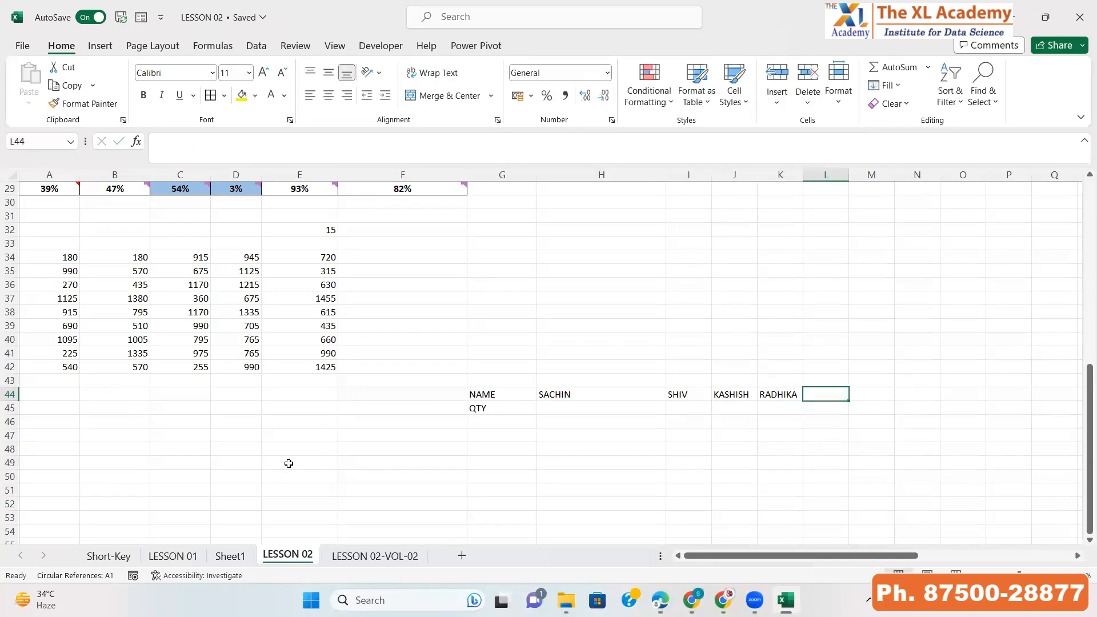
type("KAJAL")
key("Tab")
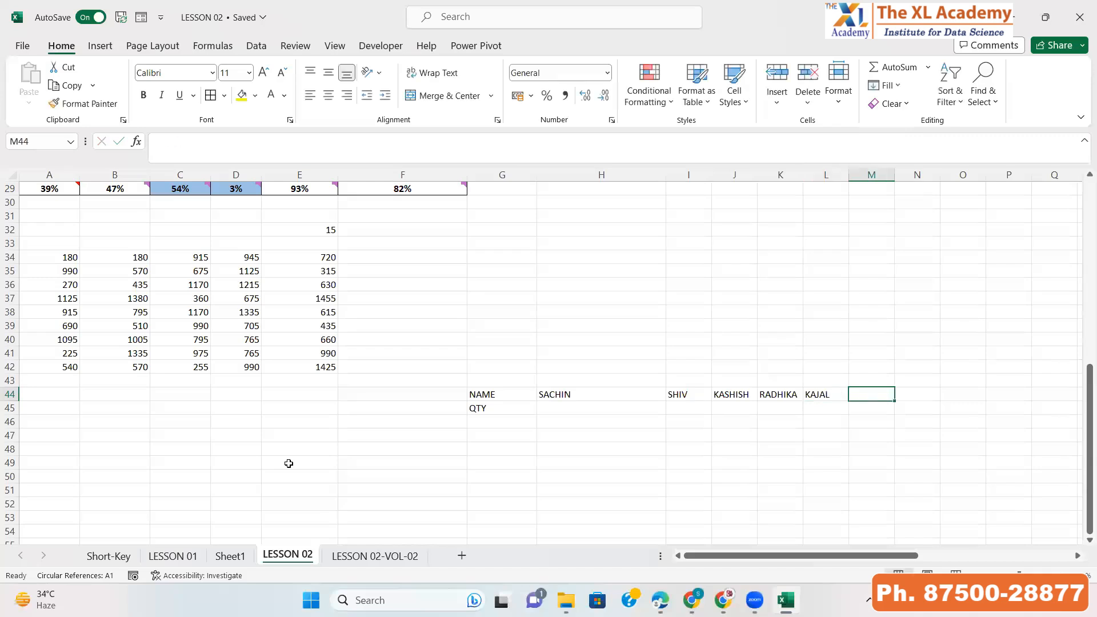
type("SAMEER")
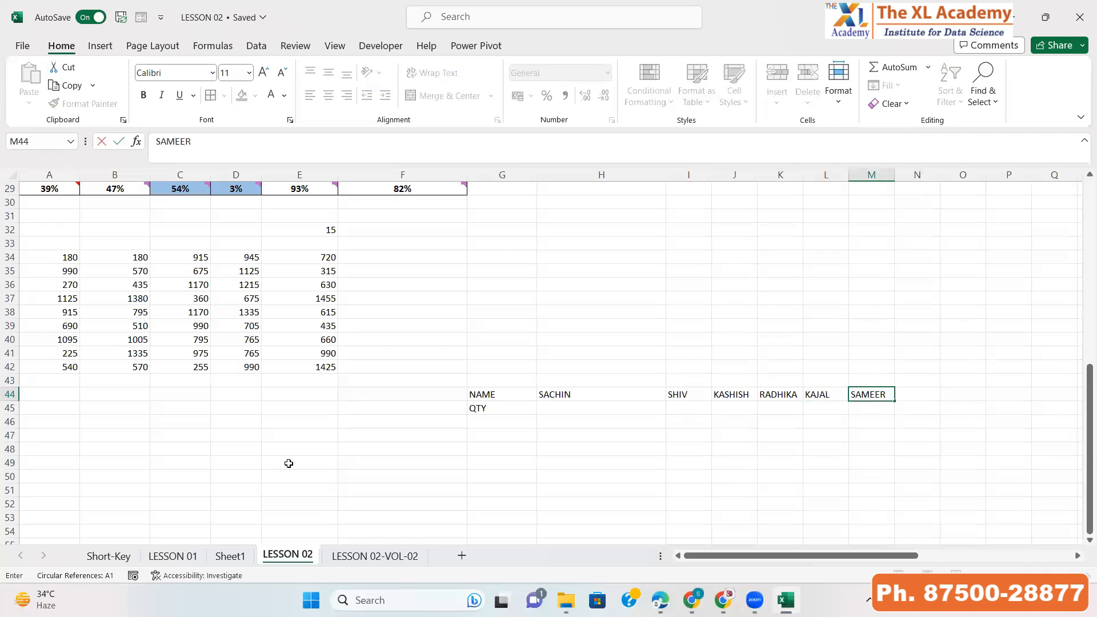
key("Tab")
type("SAUR")
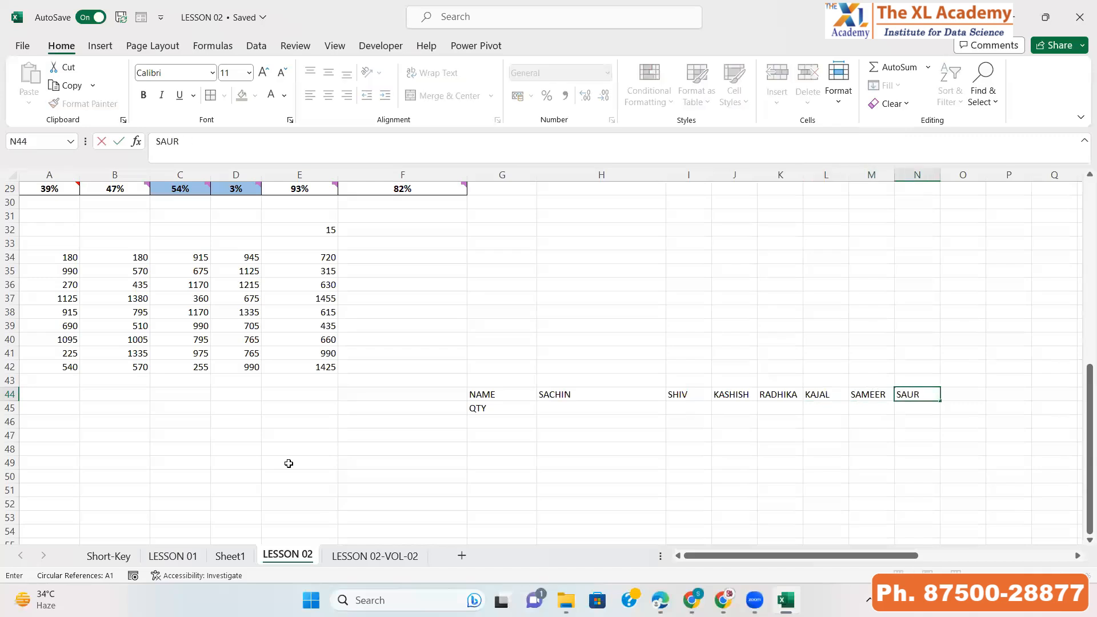
type("ABH")
key("Tab")
type("AMITESH")
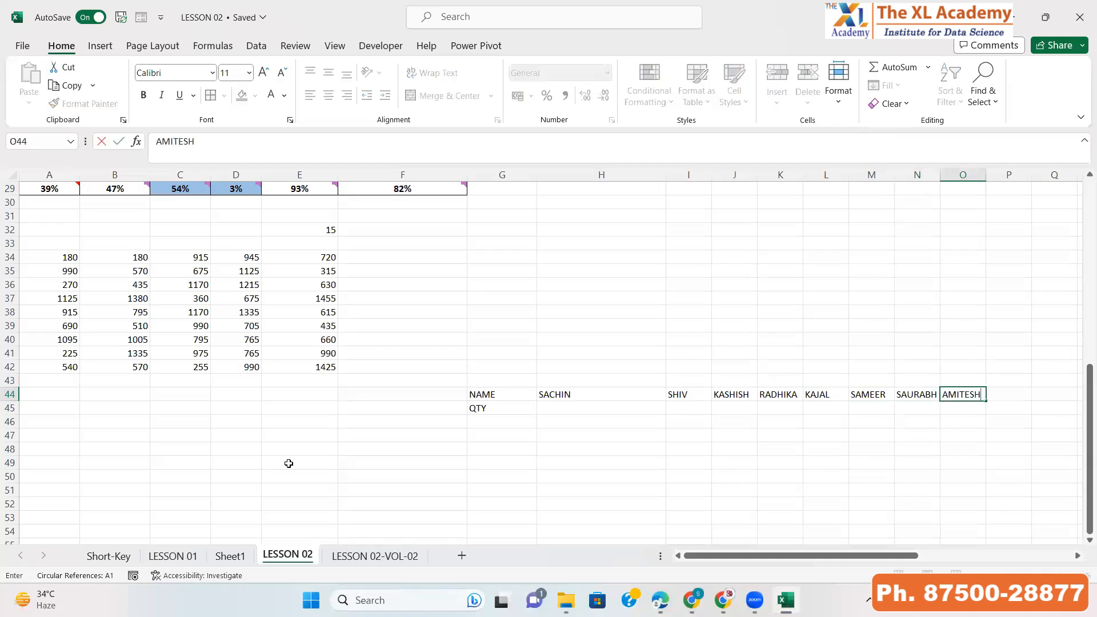
key("Return")
Enter the formula =RANDBETWEEN(10,100) in cell H45 in the QTY row
key("Page_Down")
key("ctrl+Up")
key("Up")
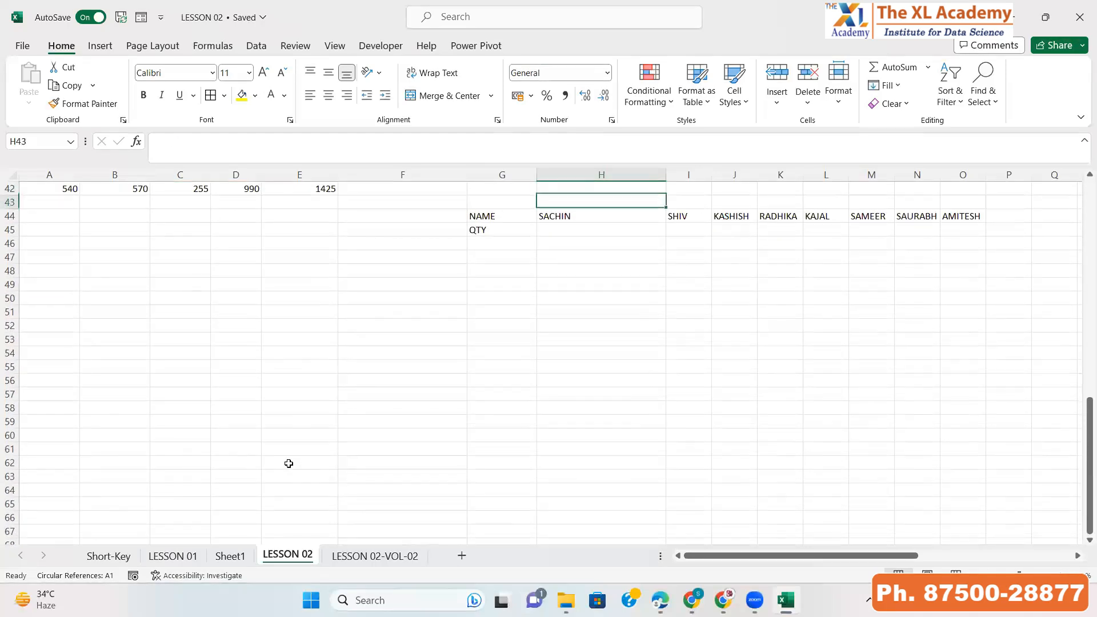
key("Down")
key("Down")
type("=RAN")
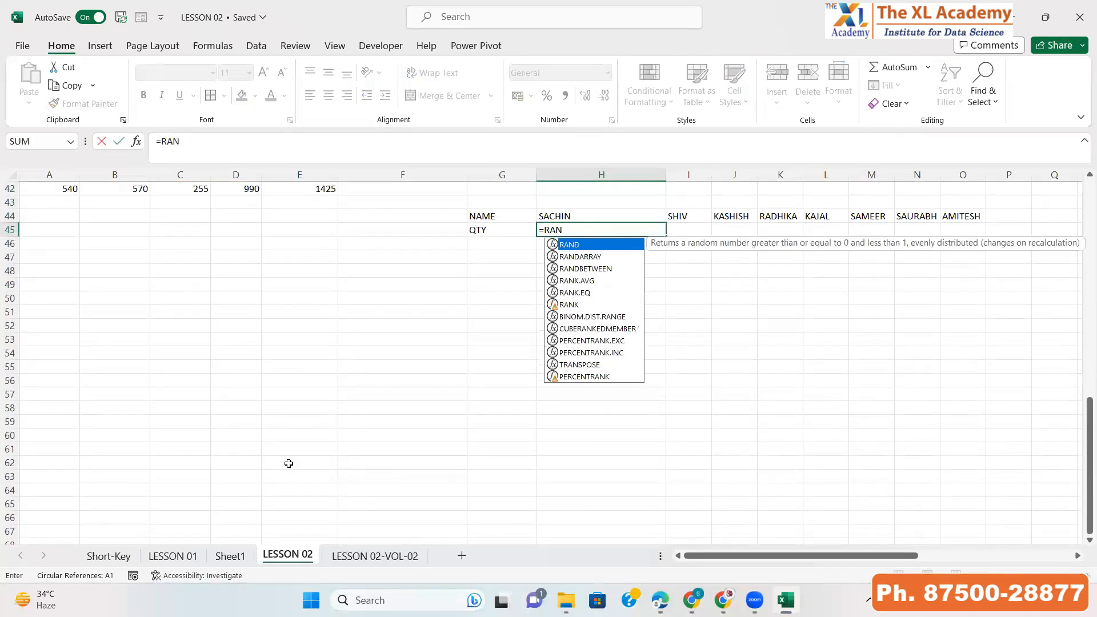
key("Down")
key("Down")
key("Tab")
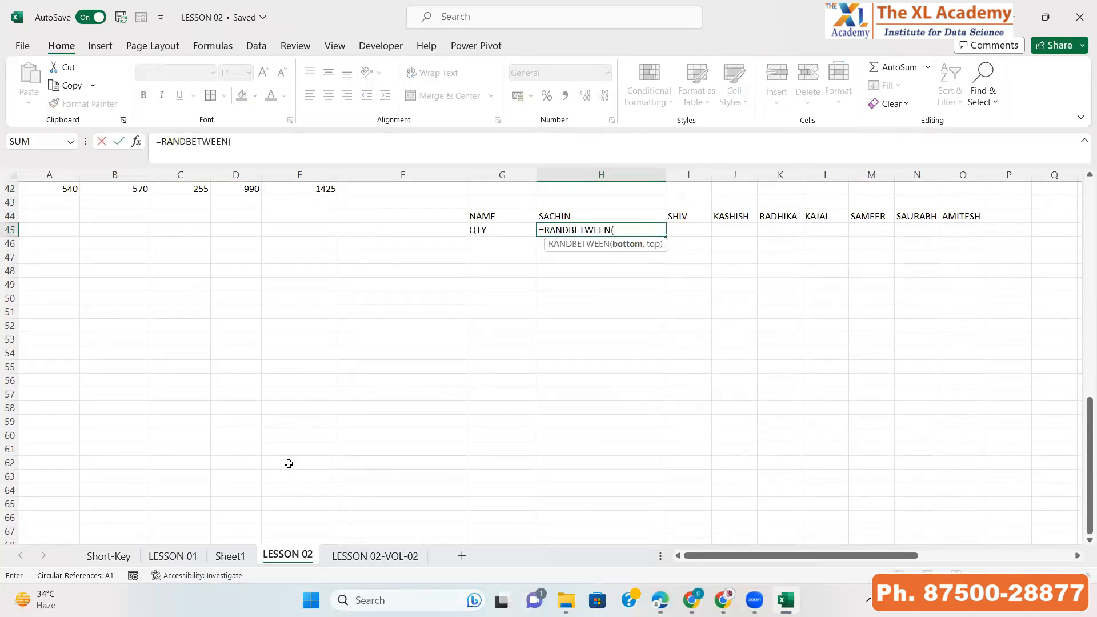
type("10,100)")
key("Return")
Copy the RANDBETWEEN formula across the QTY row from H45 to O45
key("Up")
key("ctrl+c")
key("shift+Right")
key("shift+Right")
key("shift+Right")
key("shift+Right")
key("shift+Right")
key("shift+Right")
key("shift+Right")
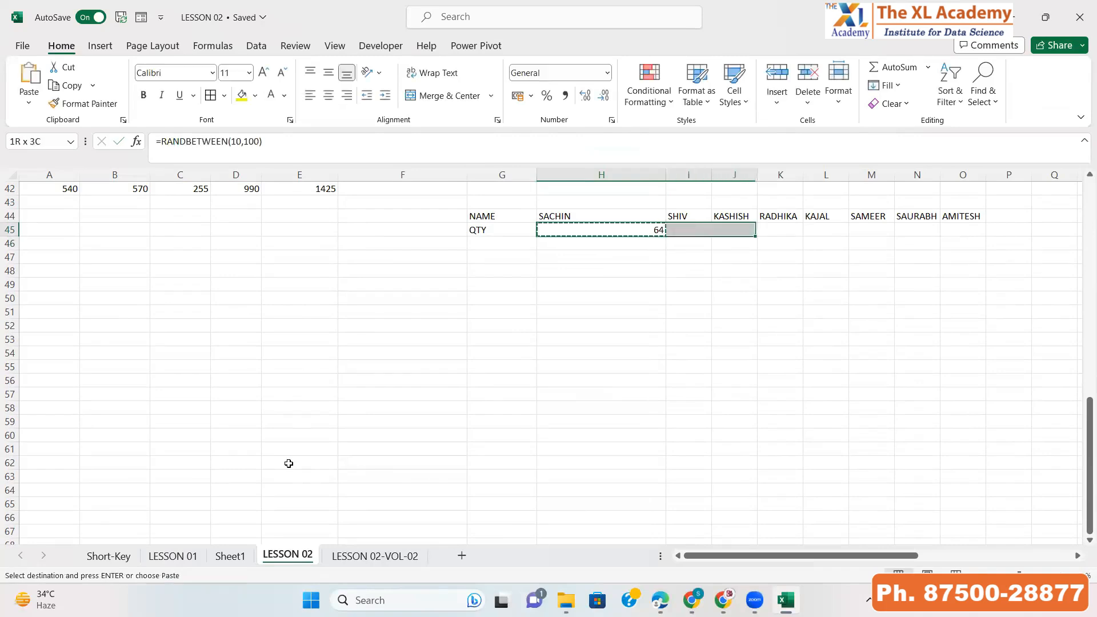
key("Return")
Convert the QTY formulas in H45:O45 to fixed values using Paste Special Values
key("ctrl+c")
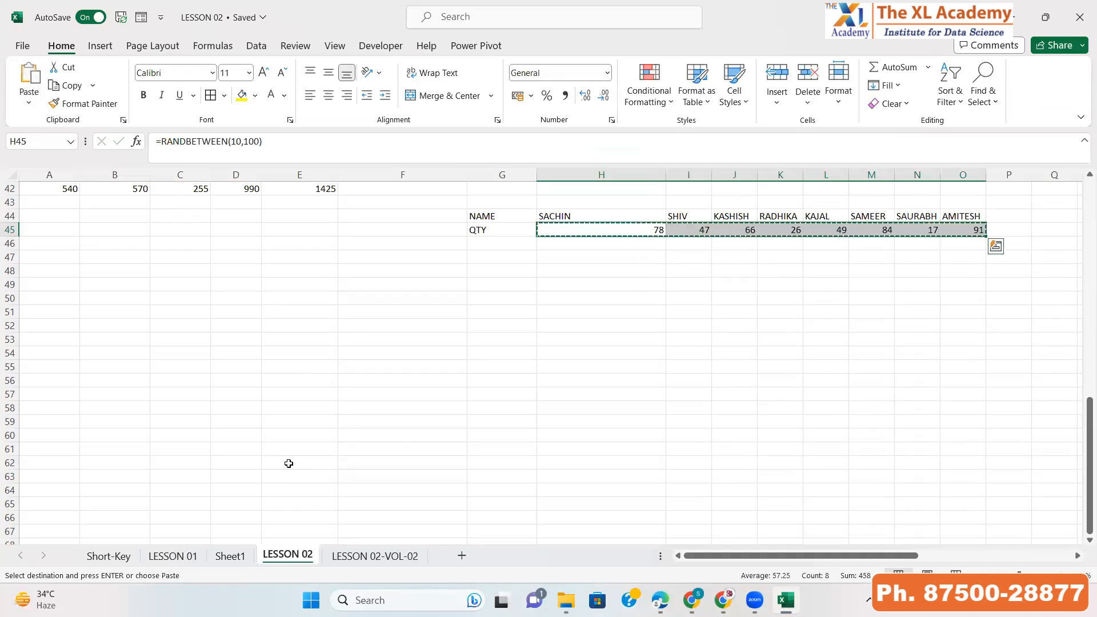
key("alt+e")
key("s")
key("v")
key("Return")
key("Left")
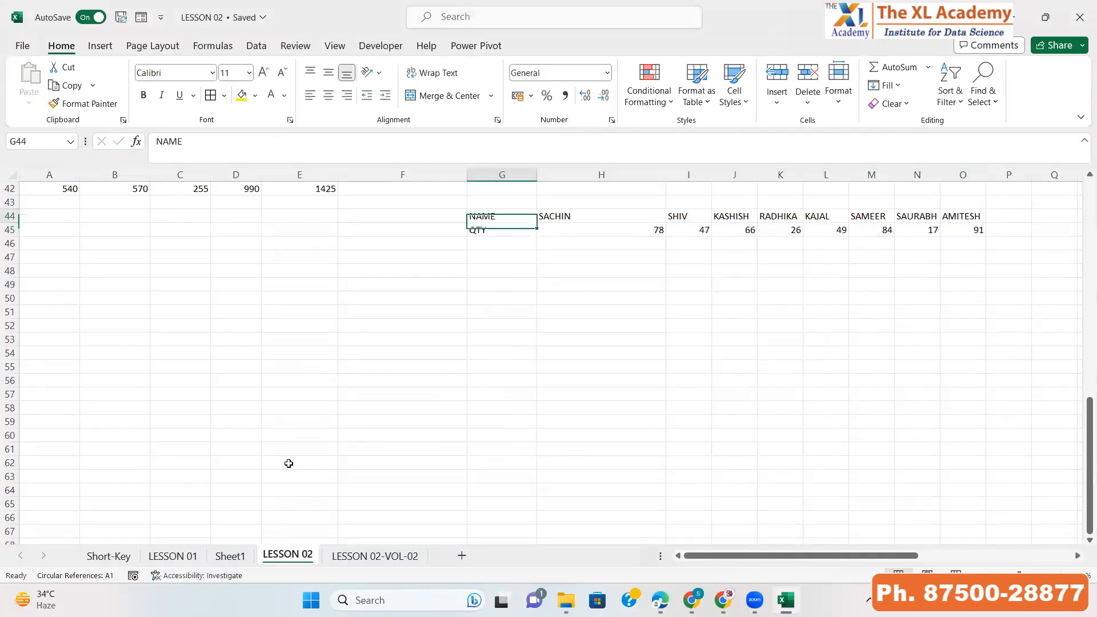
Create a PivotTable on a new sheet from the NAME/QTY range G44:O45 and add the NAME field
key("Up")
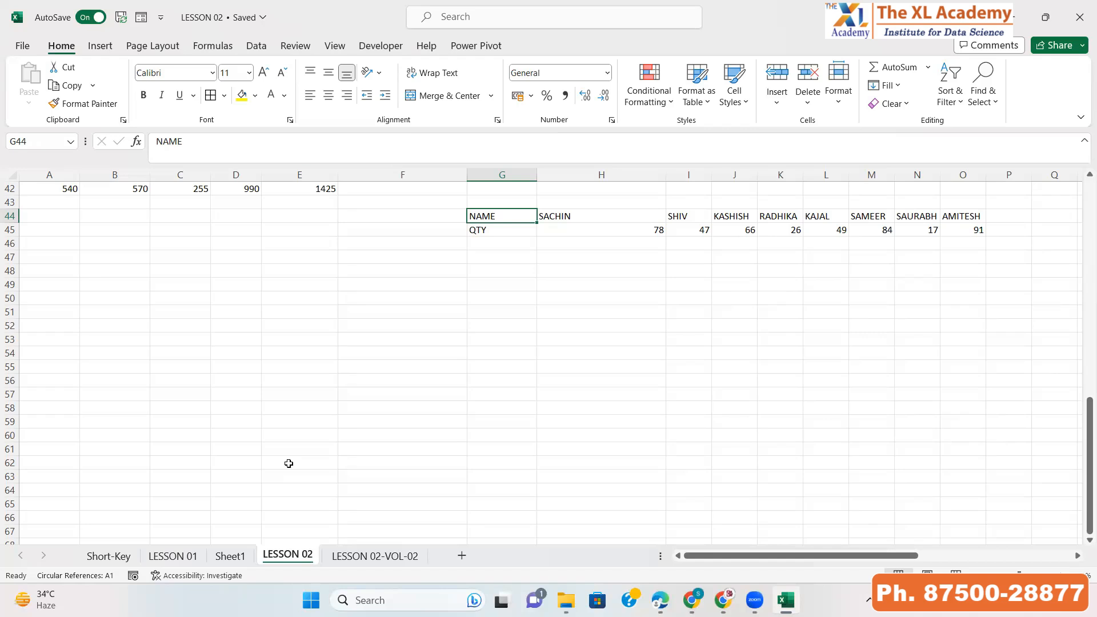
key("Down")
key("Up")
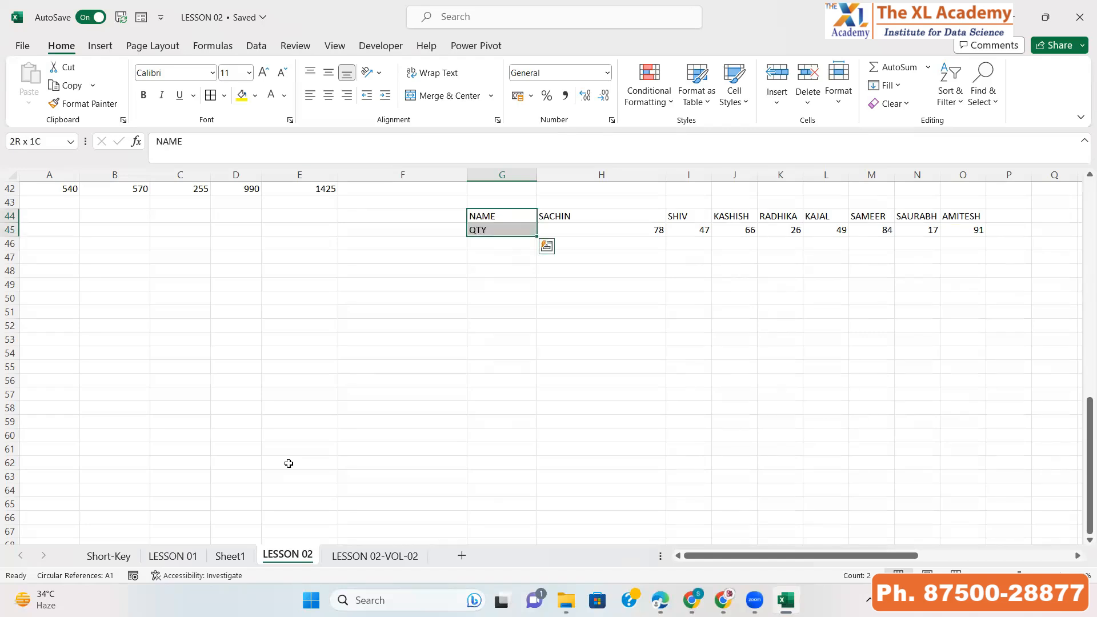
key("ctrl+shift+Right")
key("alt")
key("d")
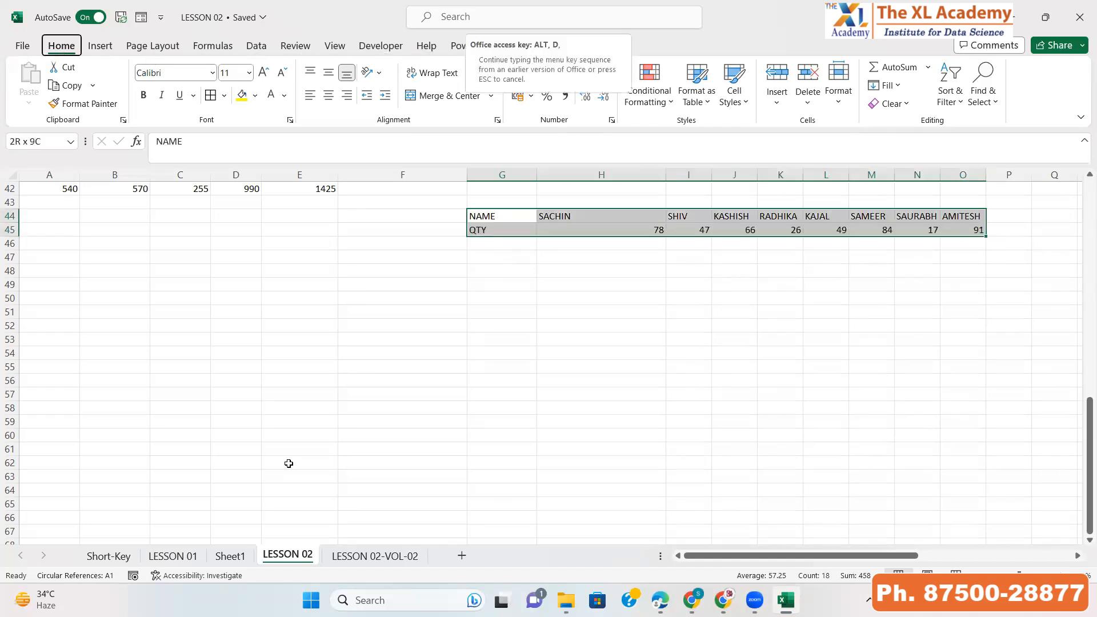
key("p")
key("f")
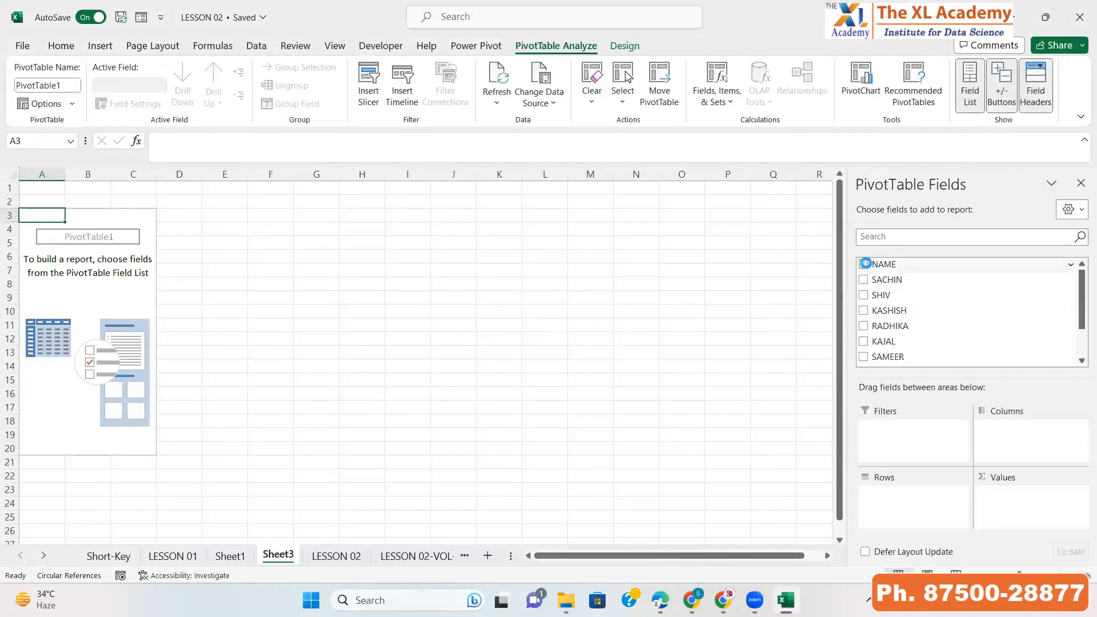
left_click(864, 264)
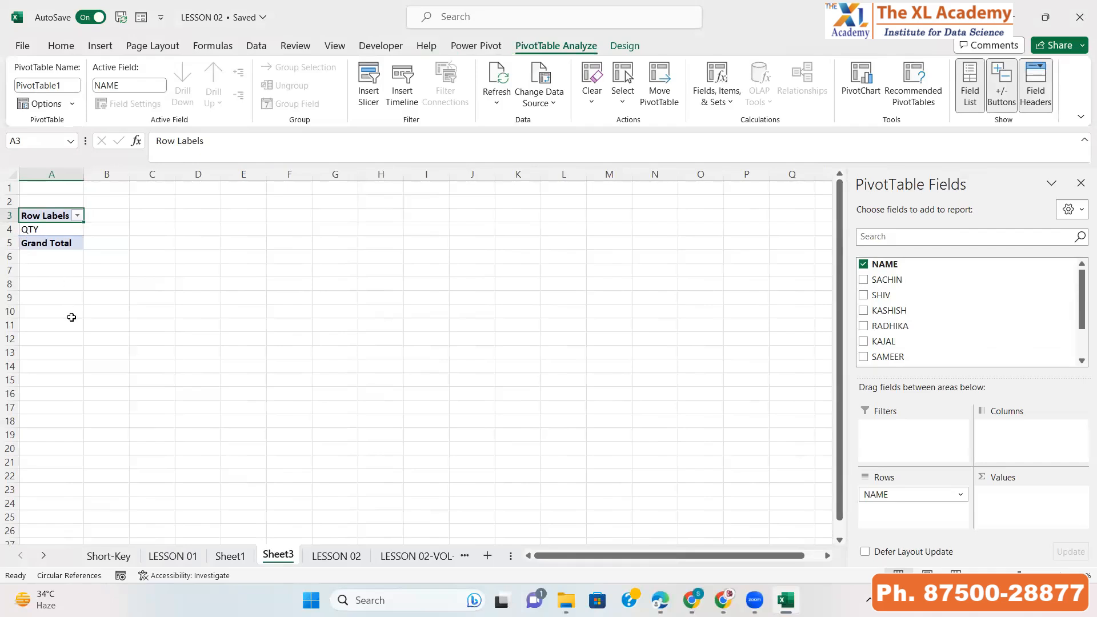
Delete the new PivotTable sheet and return to LESSON 02
key("alt+e")
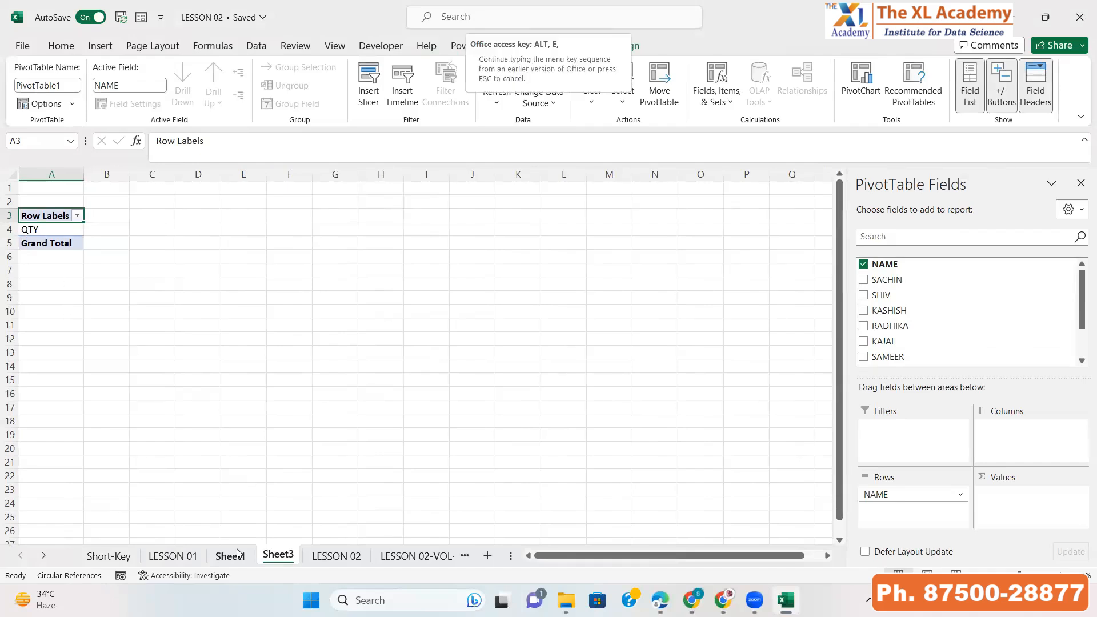
key("l")
key("Return")
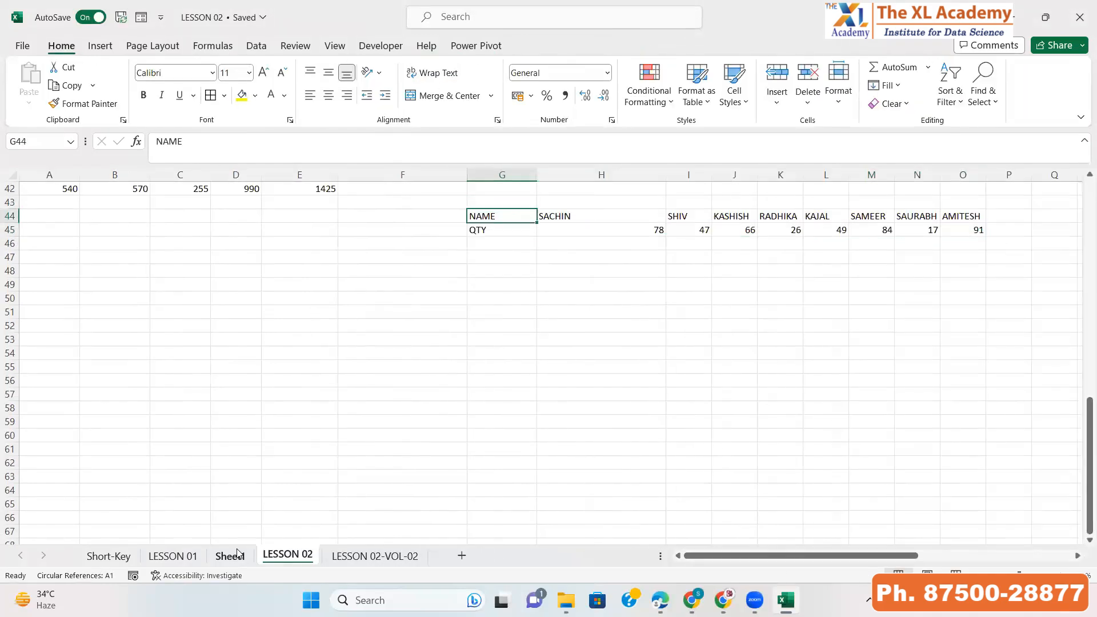
Copy the NAME/QTY range G44:O45 and paste it transposed into cell A44
key("ctrl+shift+Down")
key("ctrl+shift+Right")
key("ctrl+c")
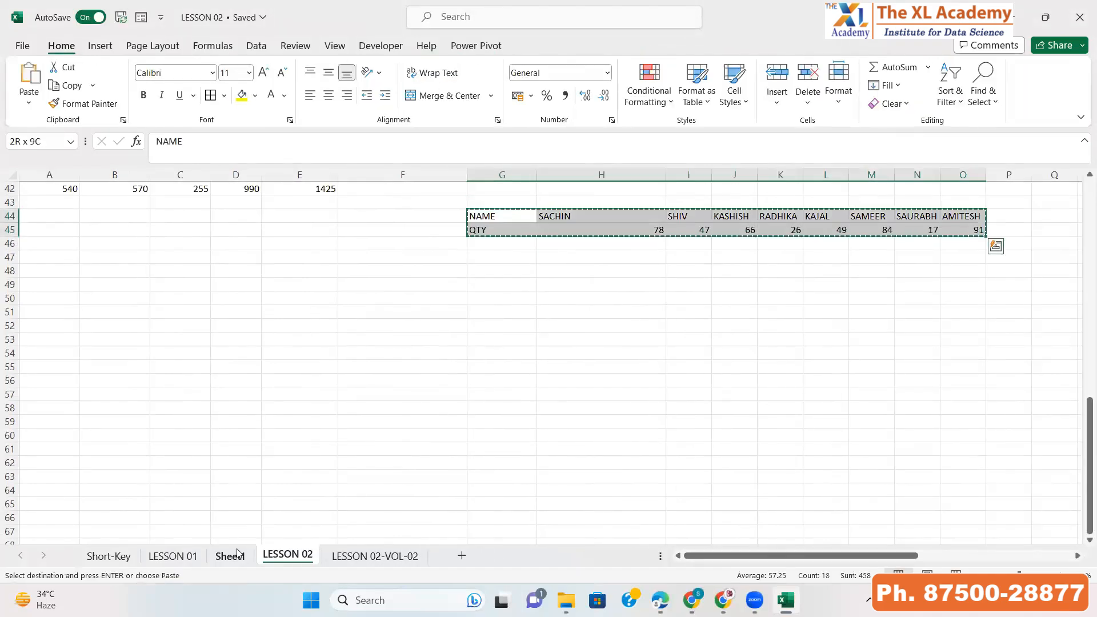
key("ctrl+Left")
key("alt+e")
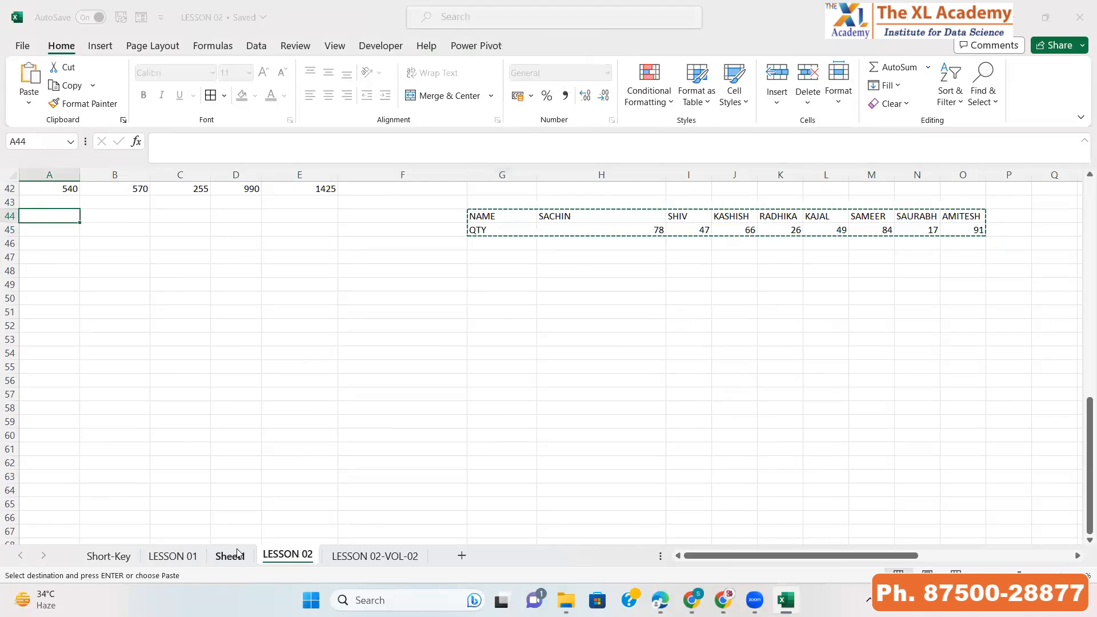
key("s")
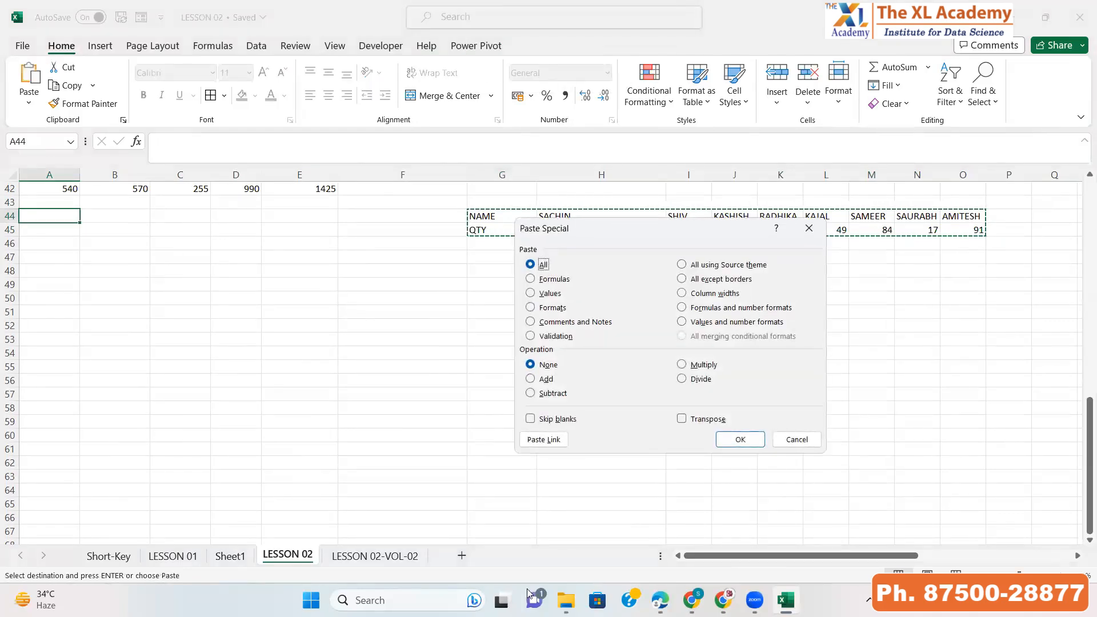
left_click(682, 420)
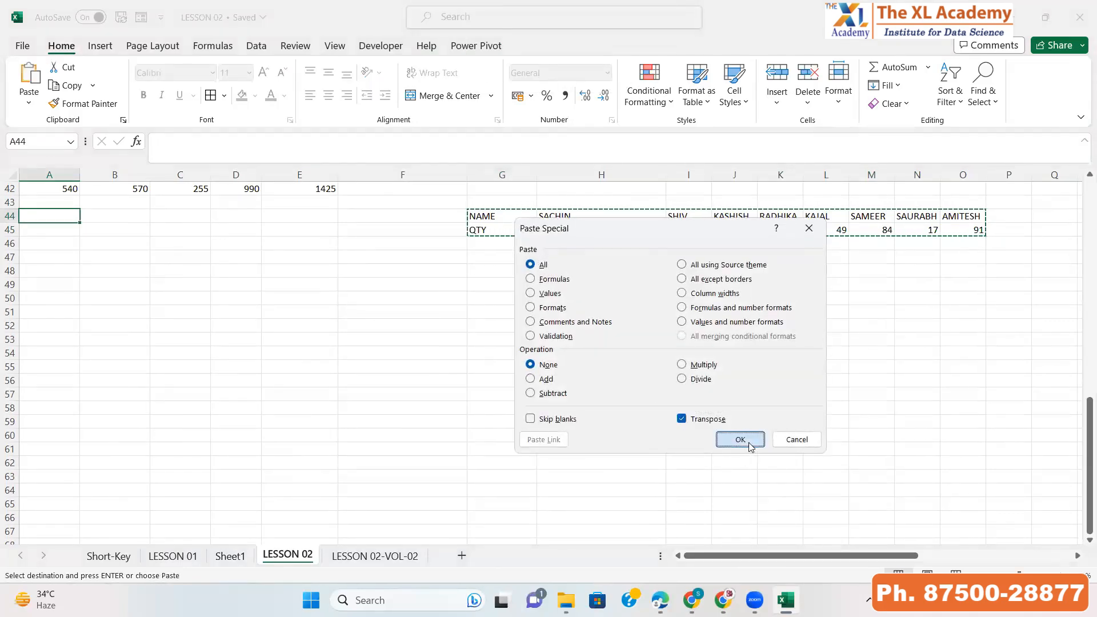
left_click(743, 441)
Examine the transposed NAME and QTY columns in A44:B52
key("Down")
key("ctrl+shift+Down")
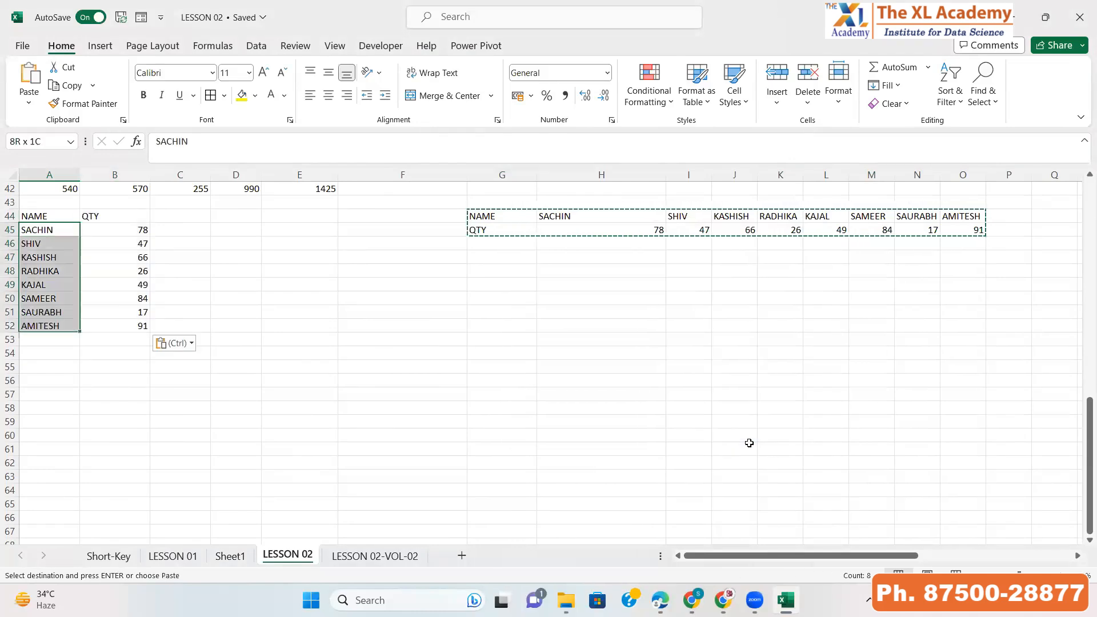
key("Up")
key("Down")
key("Down")
key("Down")
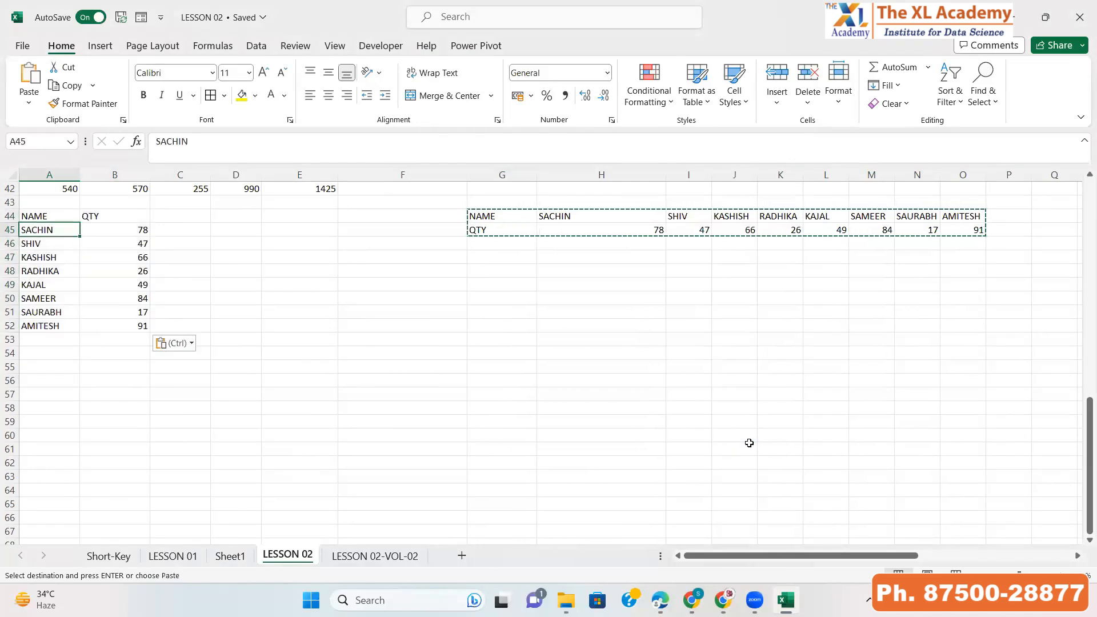
key("Right")
key("Up")
key("Up")
key("Up")
key("Down")
key("Down")
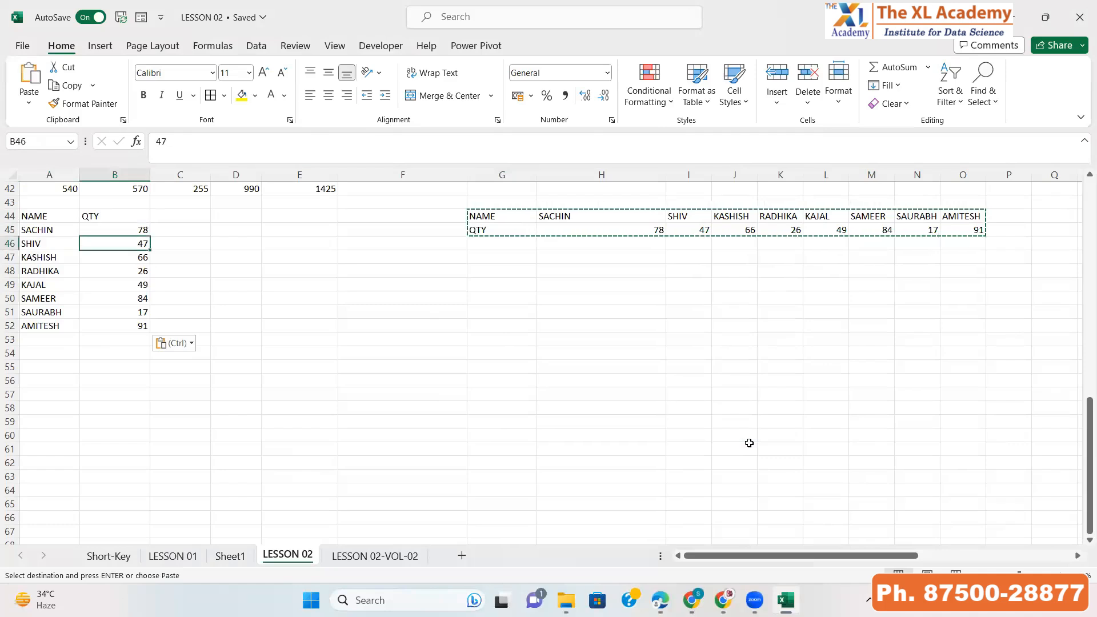
key("Left")
key("Up")
key("Up")
key("ctrl+shift+Down")
key("shift+Right")
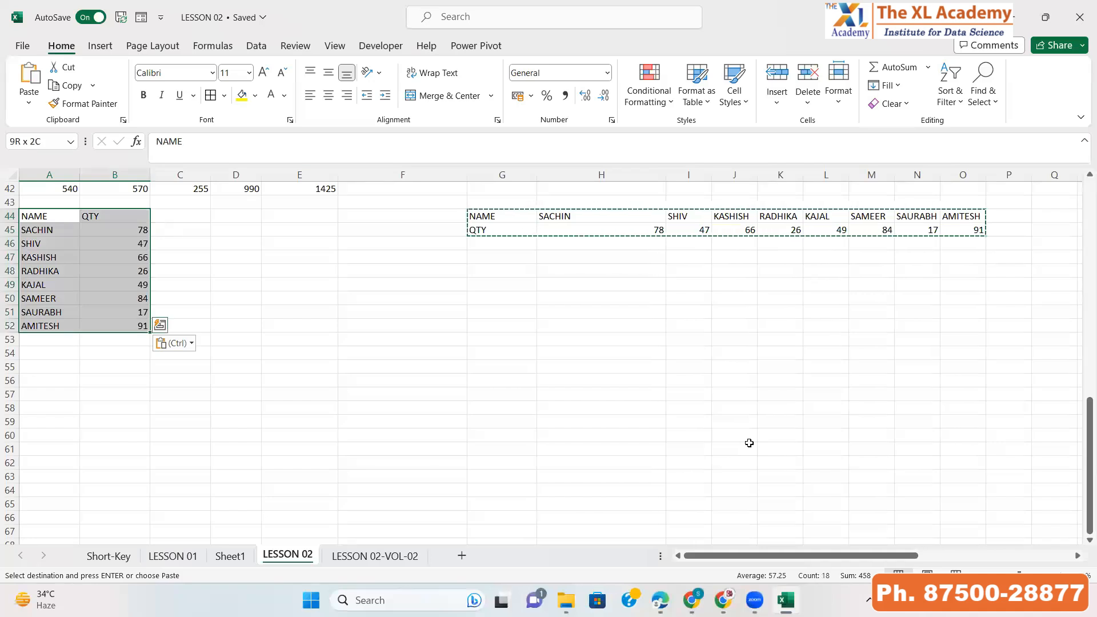
key("Escape")
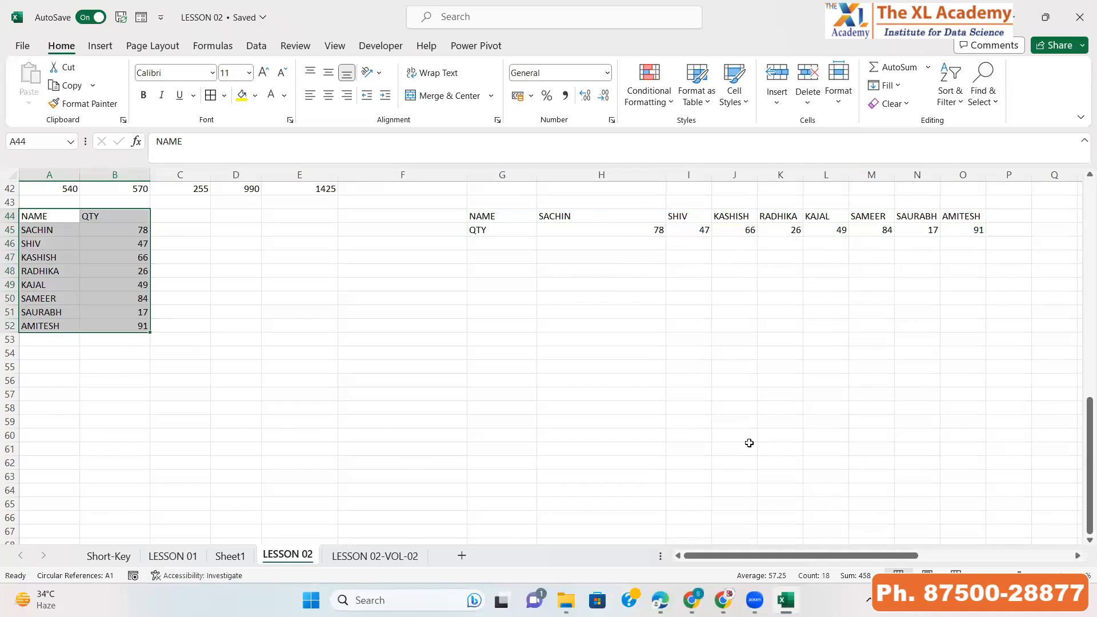
Clear the QTY column in cells B44 to B52
key("Right")
key("ctrl+shift+Down")
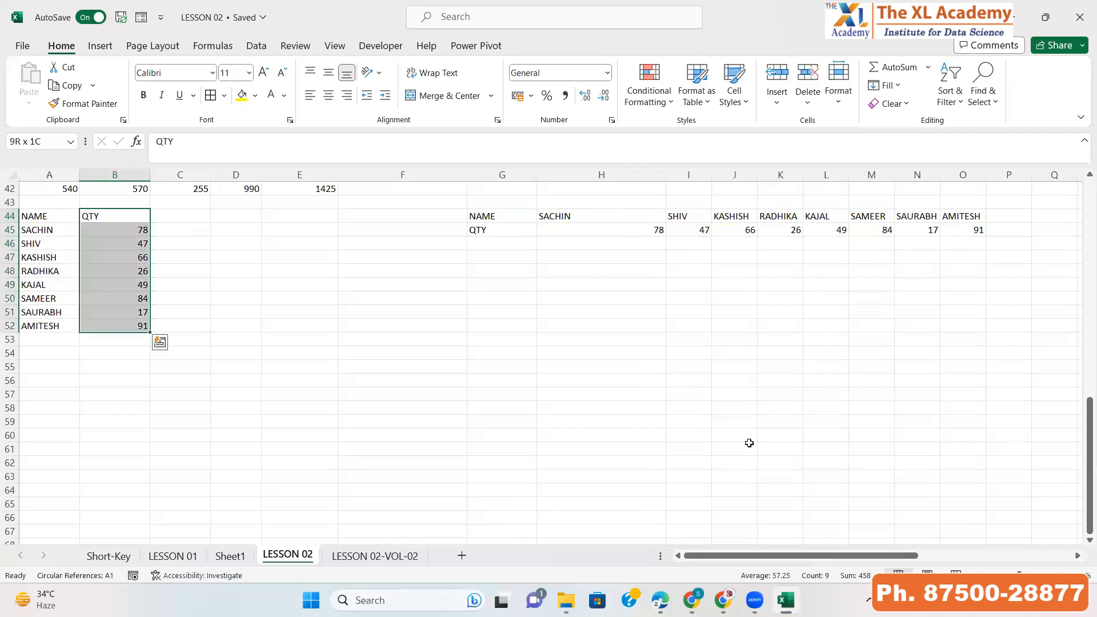
key("Delete")
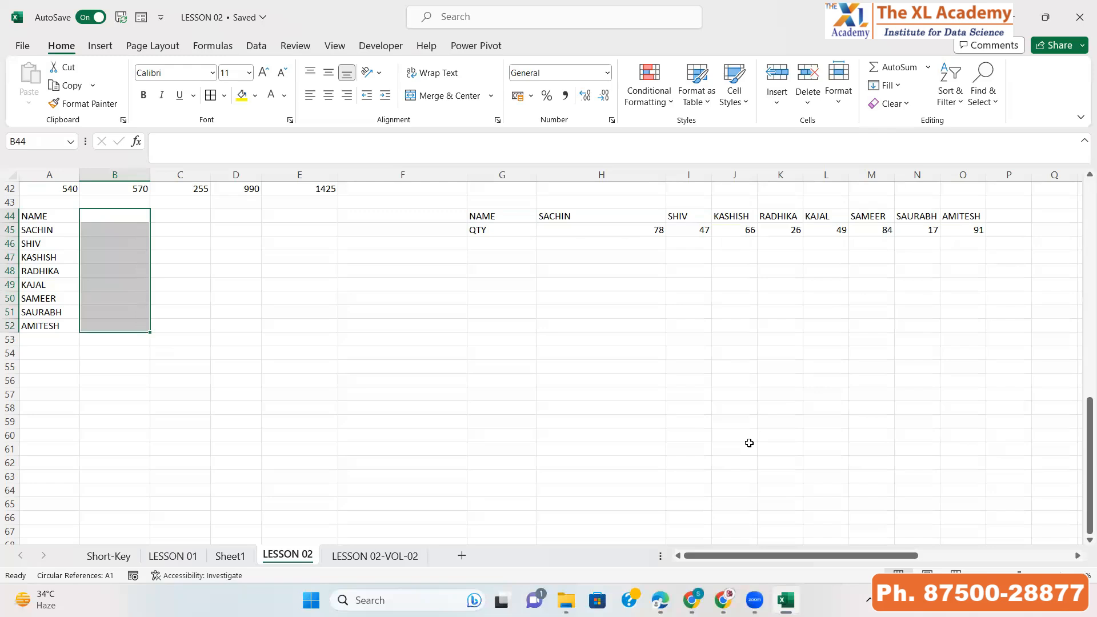
Enter the header NAME CHANGES in cell B44 and widen column B
key("Left")
key("Right")
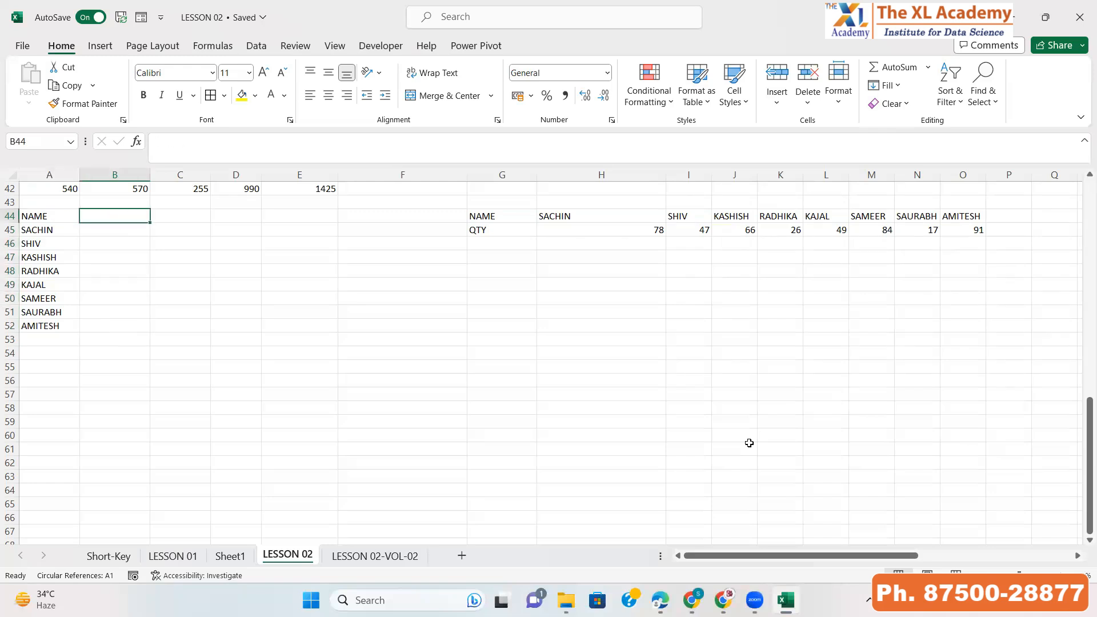
type("NAME CHANGES")
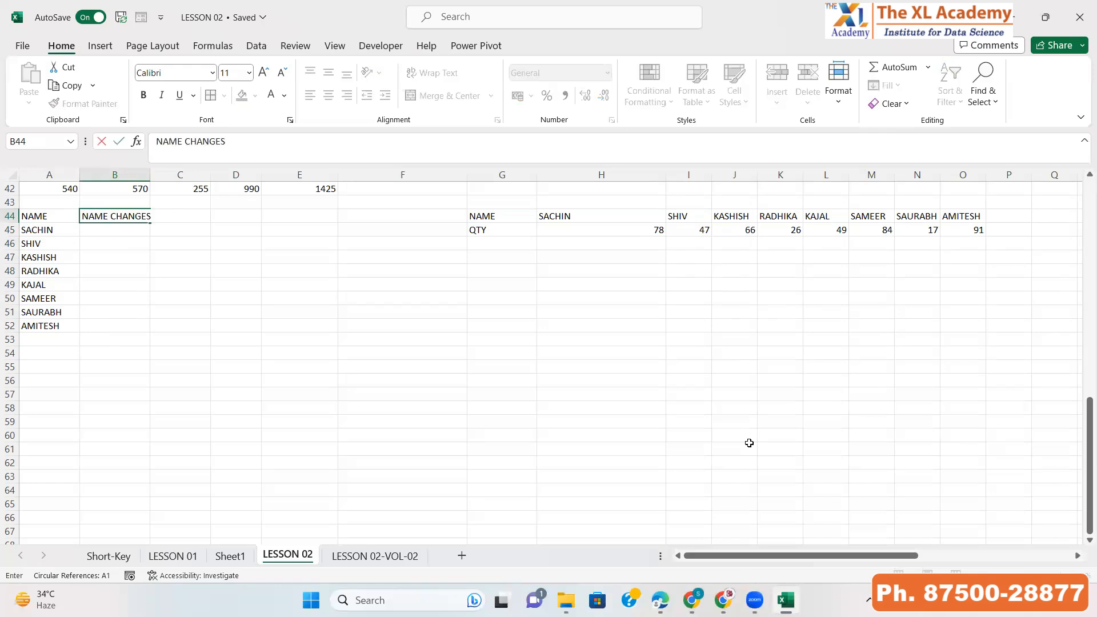
key("Return")
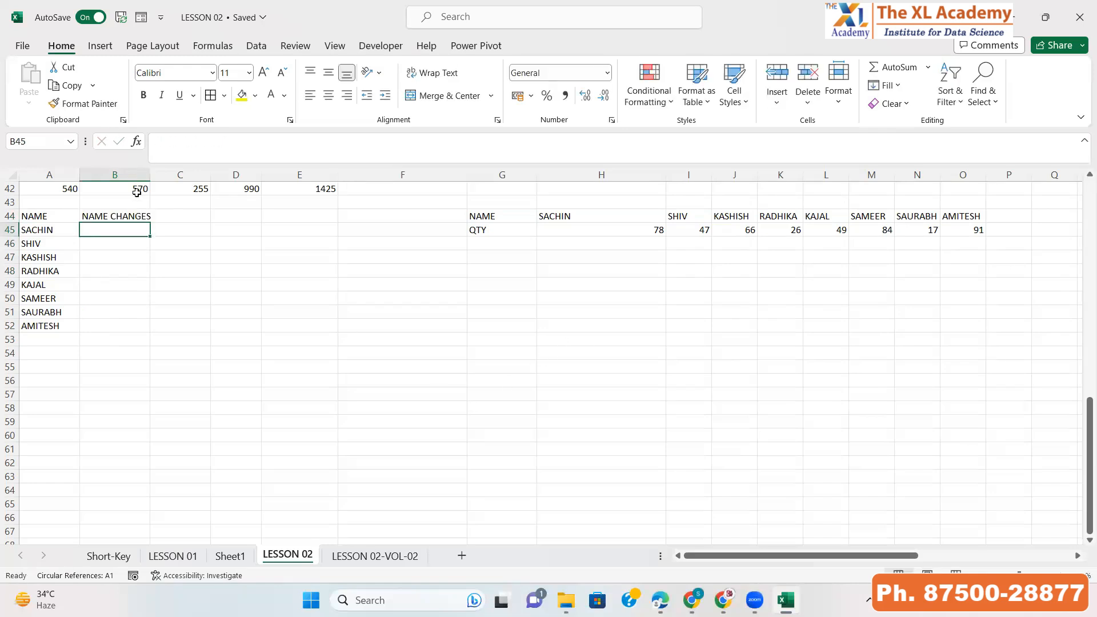
left_click_drag(150, 175, 202, 174)
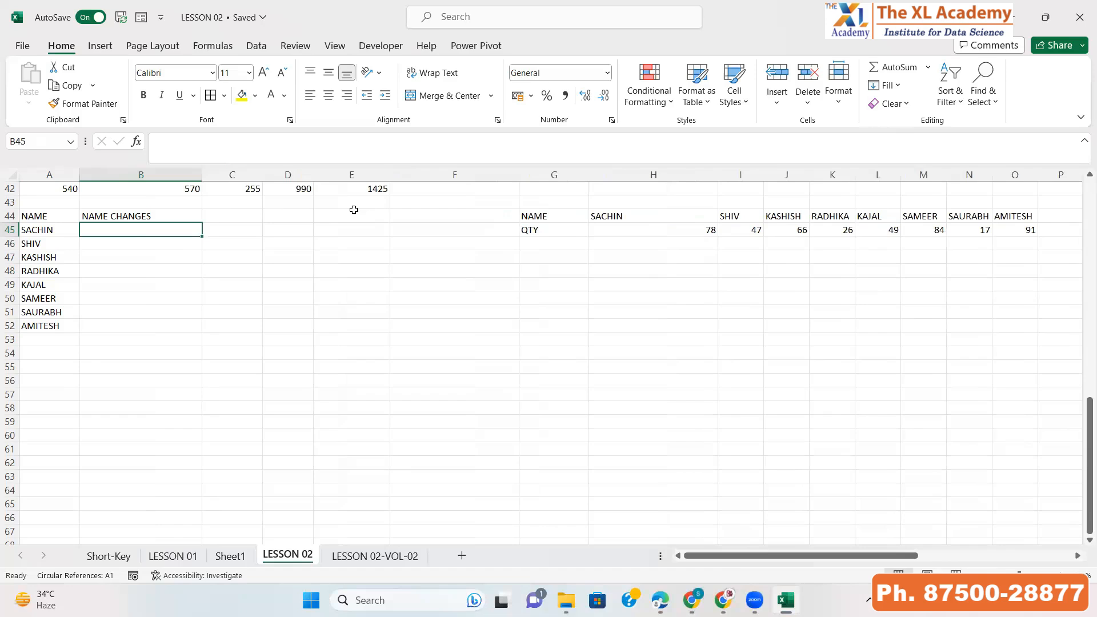
type("SACHIN KUMAR")
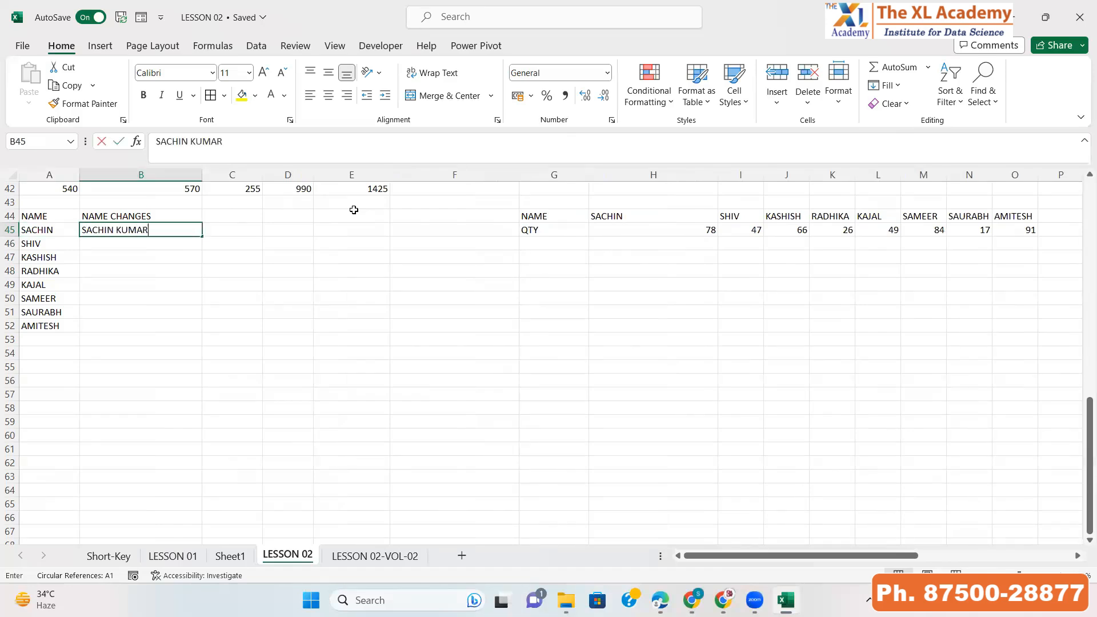
key("Return")
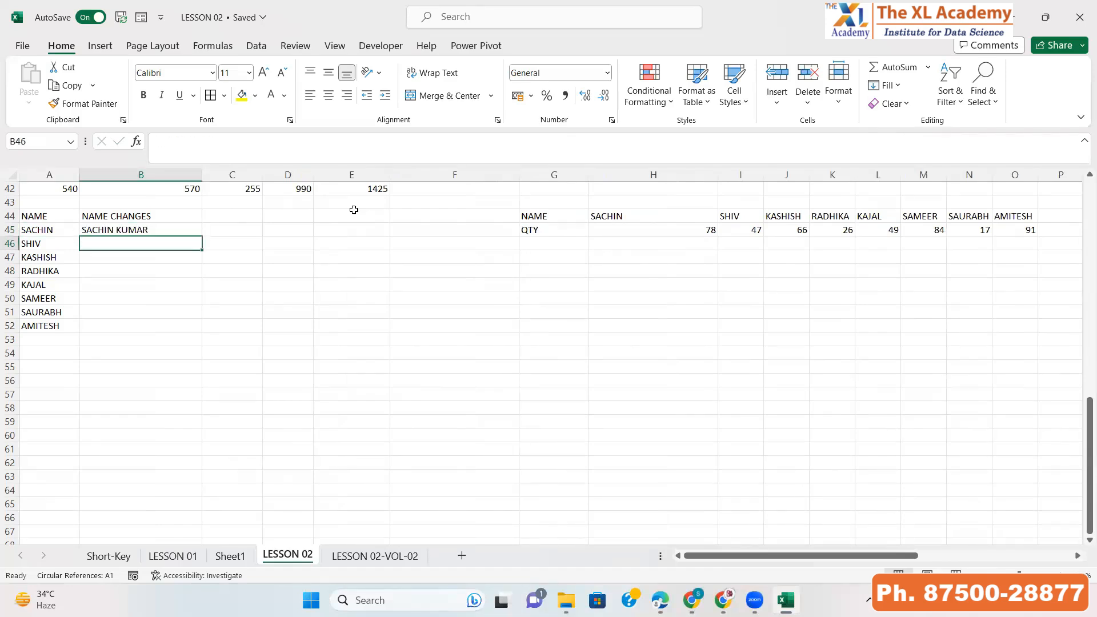
key("Down")
key("Left")
key("Down")
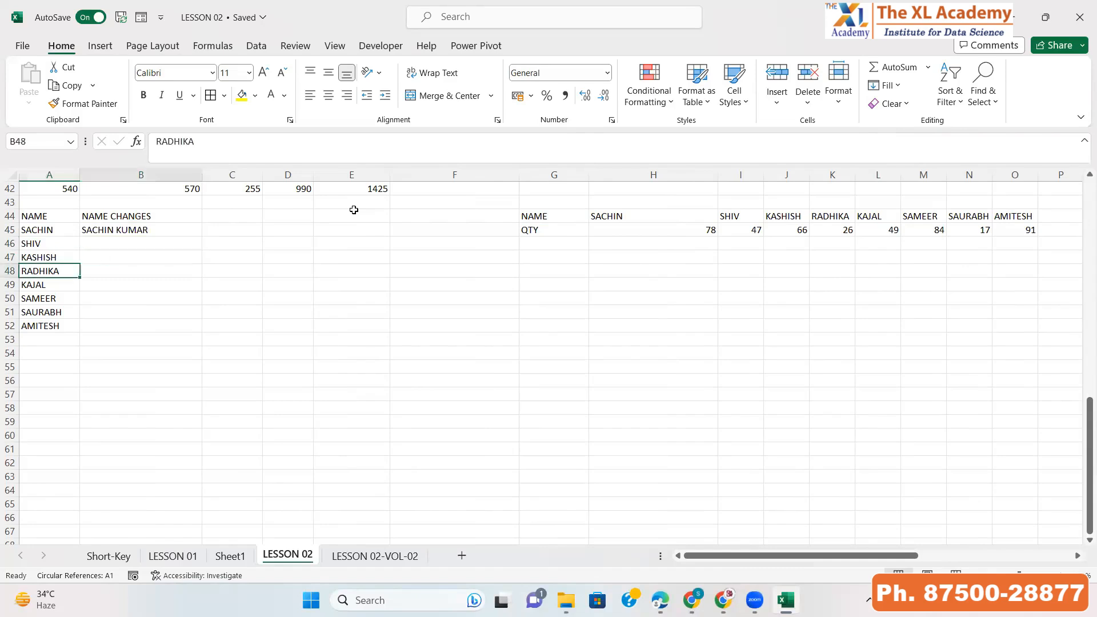
key("Right")
key("Up")
type("KASHI")
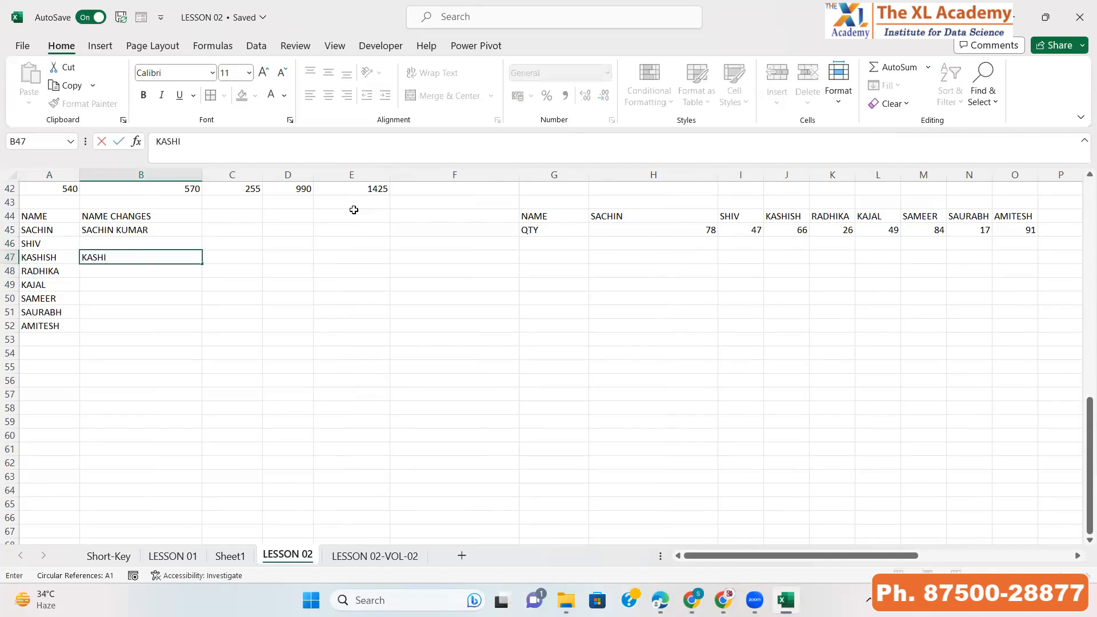
type("SH AGGARWAL")
key("Return")
key("Down")
key("Down")
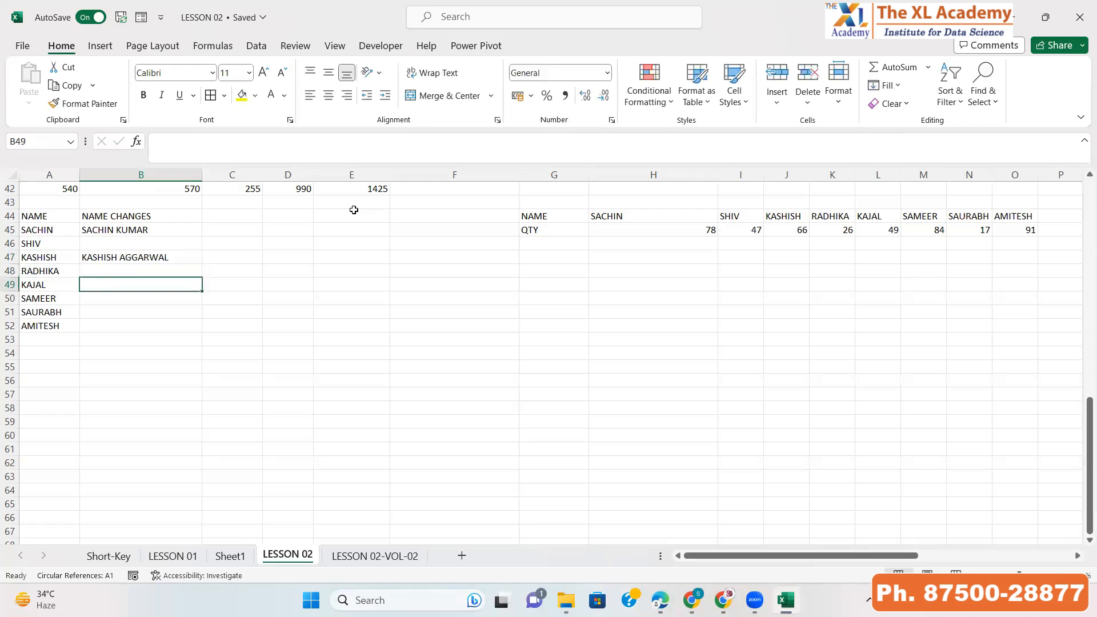
type("SAMEER ")
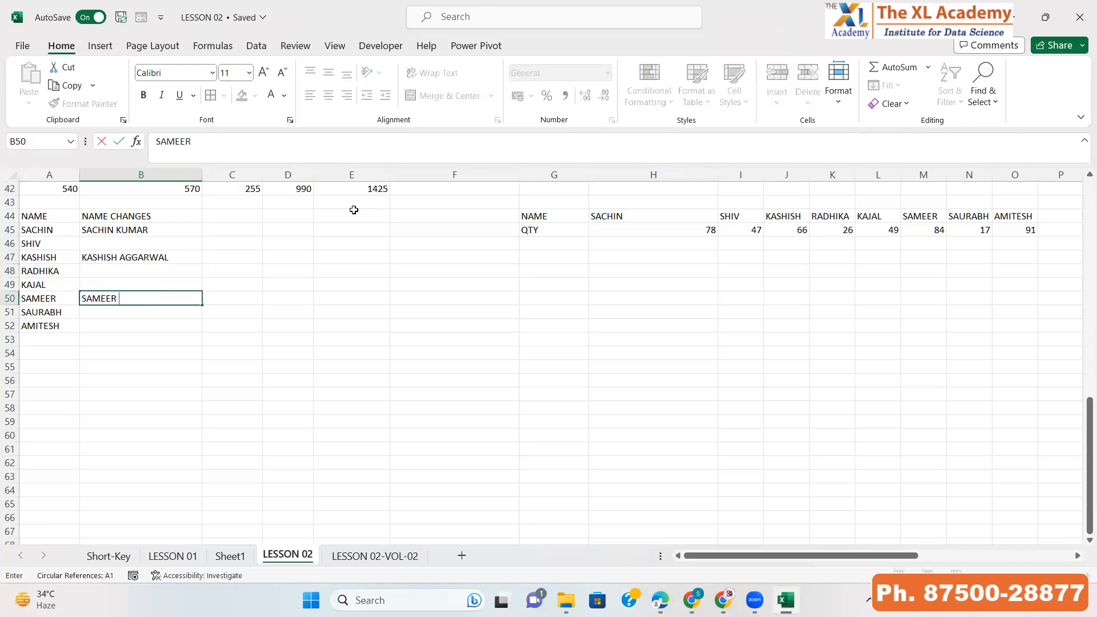
type("MALHOTRA")
key("Return")
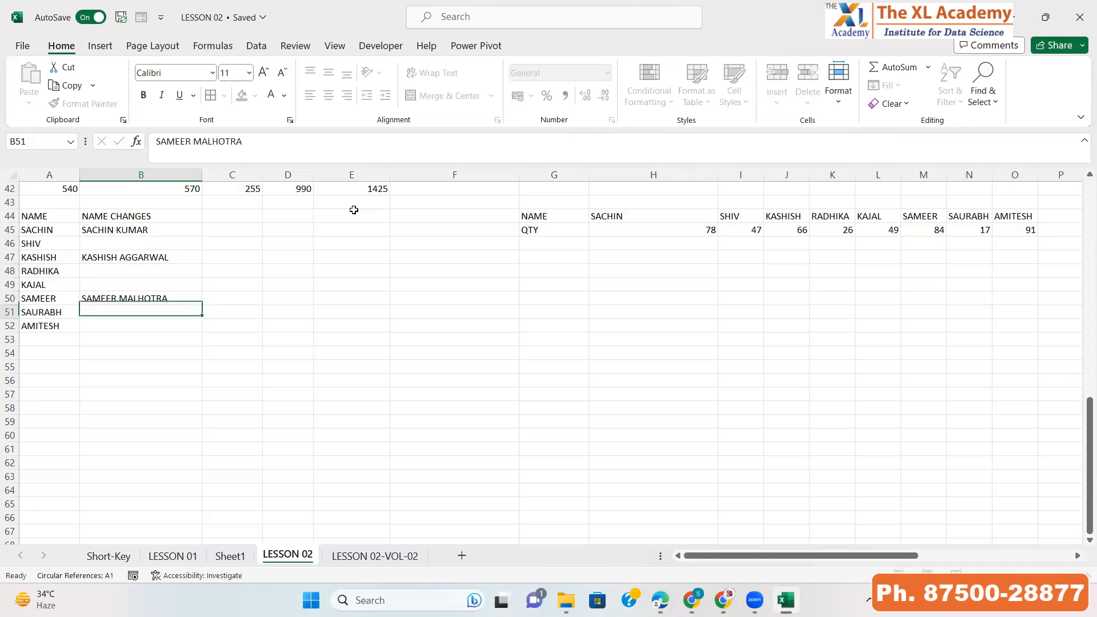
key("Down")
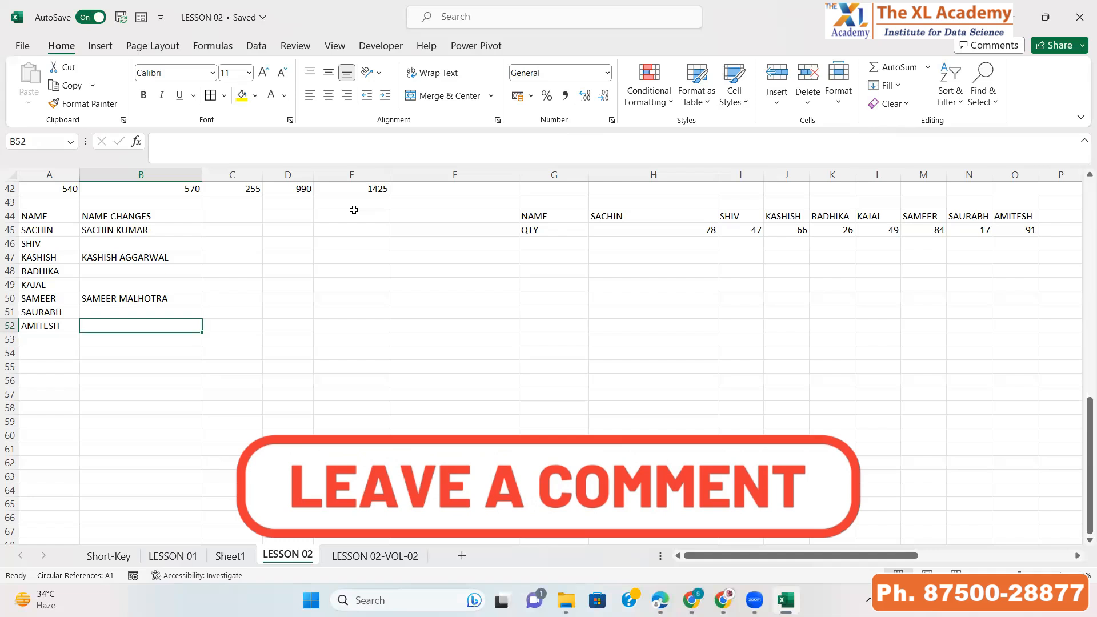
type("AMITESH RAJPUT")
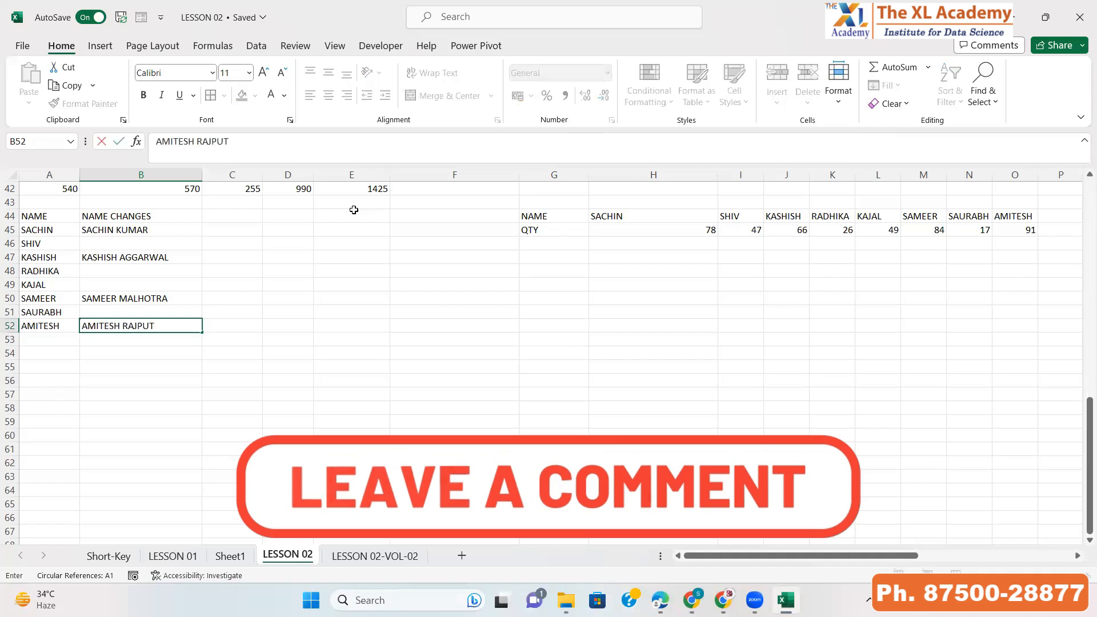
key("Return")
key("Up")
key("Up")
key("Up")
key("Up")
key("Up")
key("Up")
key("Up")
key("Up")
key("Up")
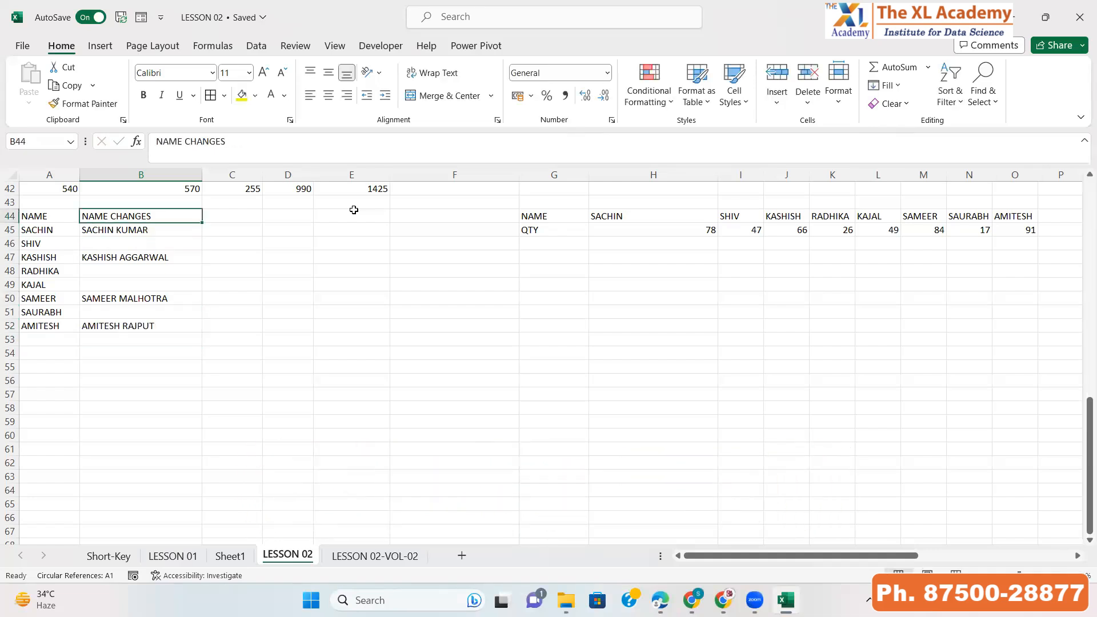
key("shift+Down")
key("shift+Down")
key("shift+Down")
key("shift+Down")
key("shift+Down")
key("shift+Down")
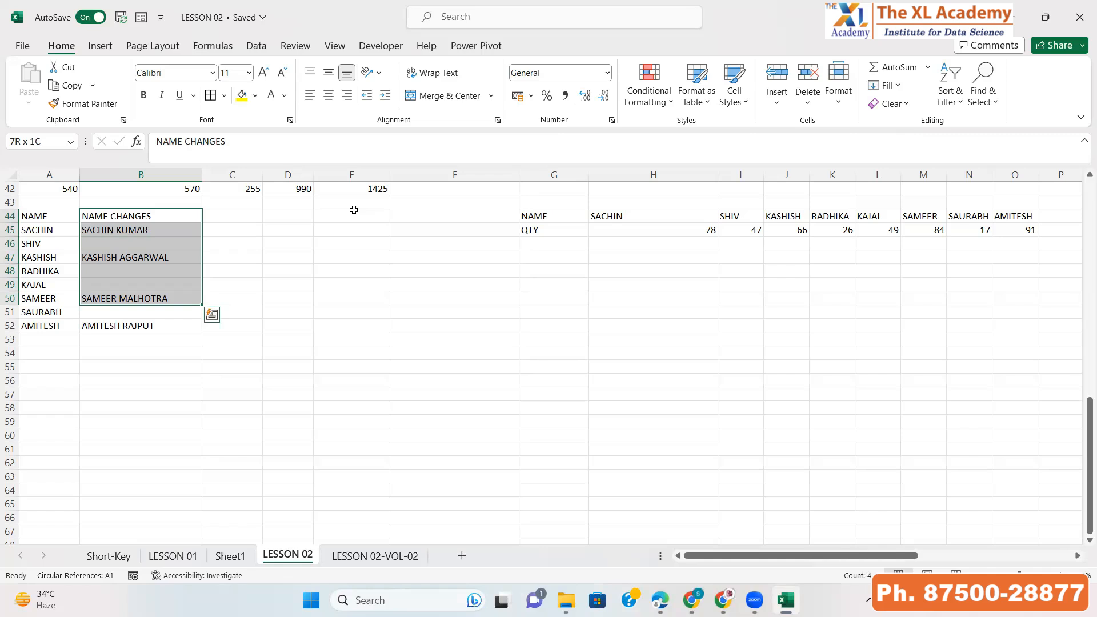
key("Down")
key("ctrl+c")
key("Left")
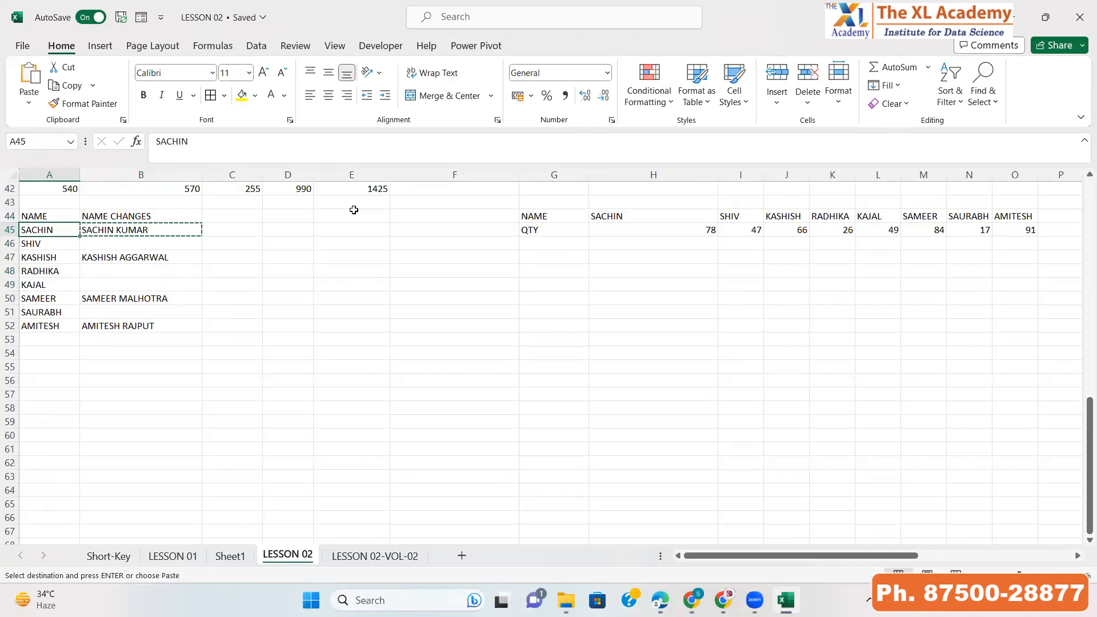
key("Escape")
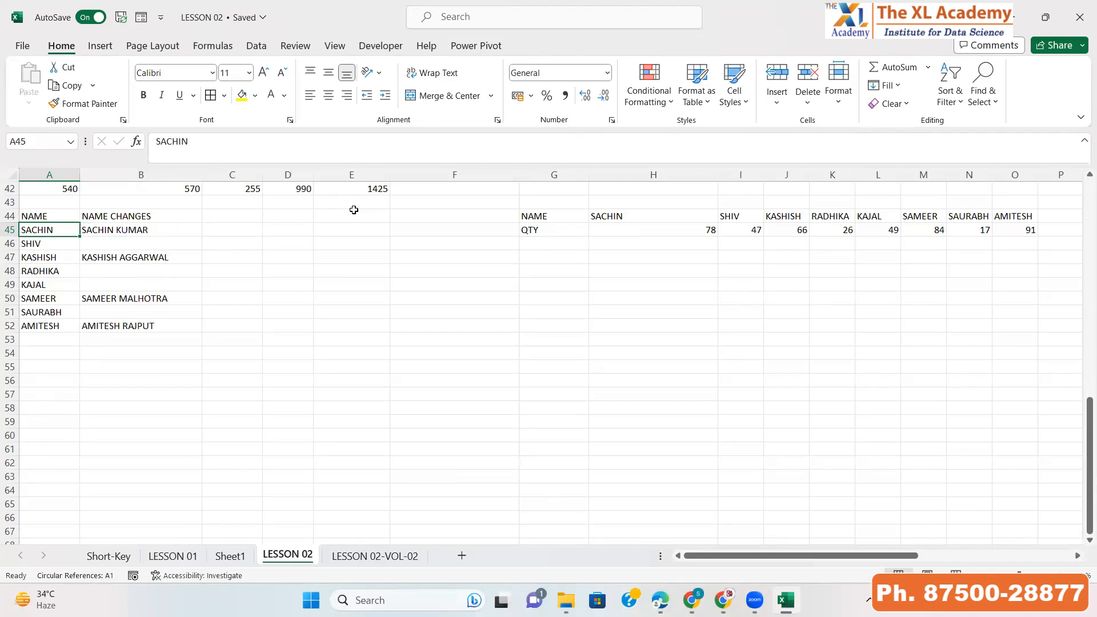
Copy the full names B45:B52, paste them over A45:A52, and undo the paste
key("Right")
key("shift+Down")
key("shift+Down")
key("shift+Down")
key("shift+Down")
key("shift+Down")
key("shift+Down")
key("shift+Down")
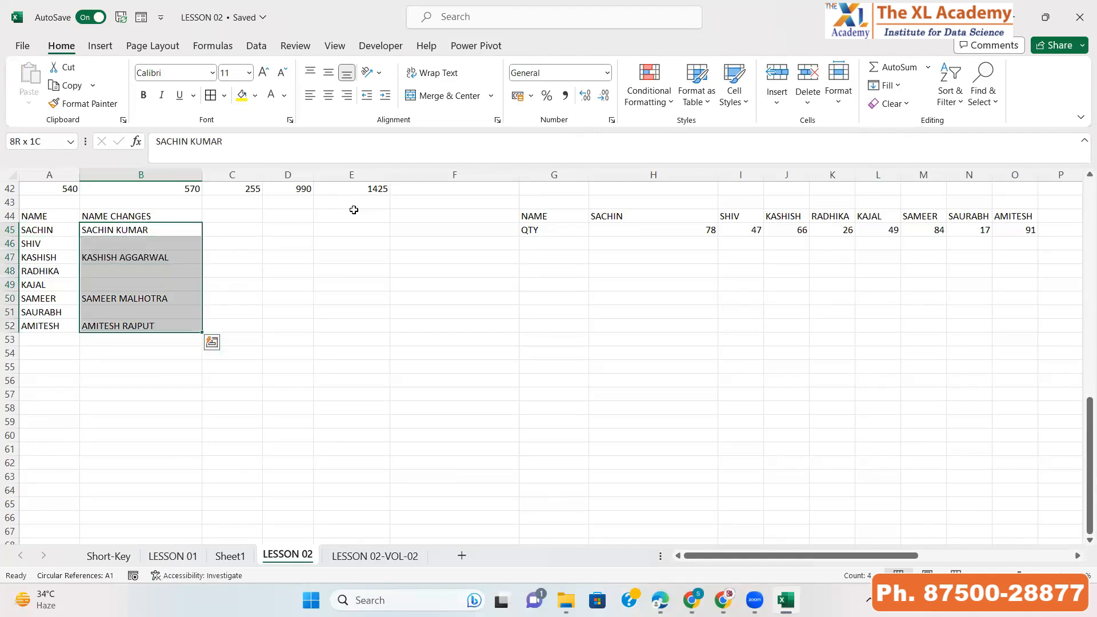
key("ctrl+c")
key("Left")
key("ctrl+v")
key("Down")
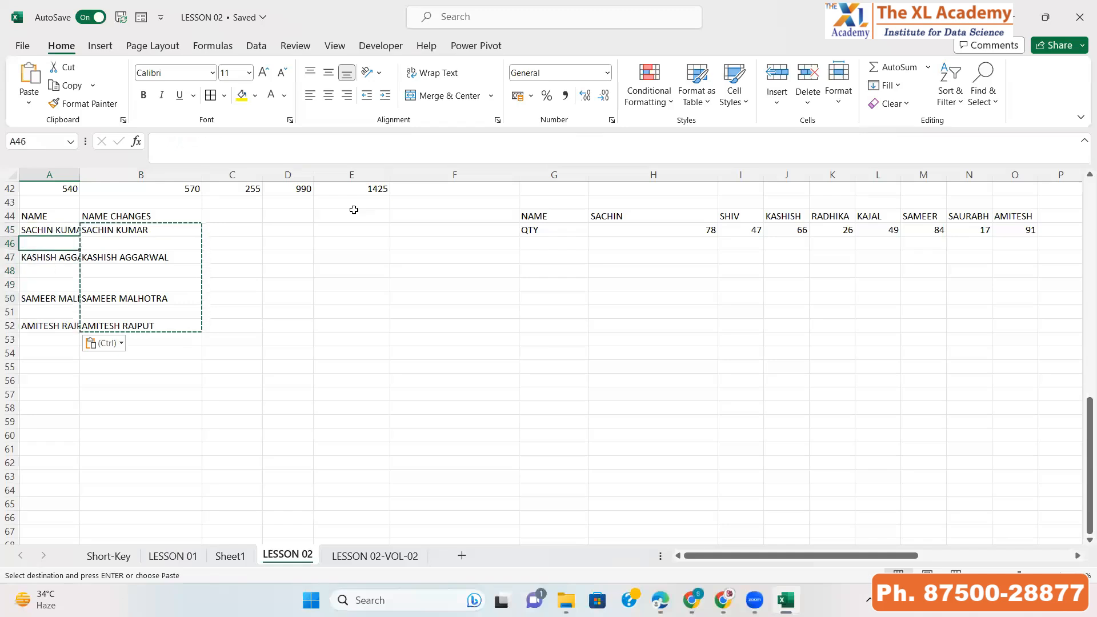
key("Down")
key("Down")
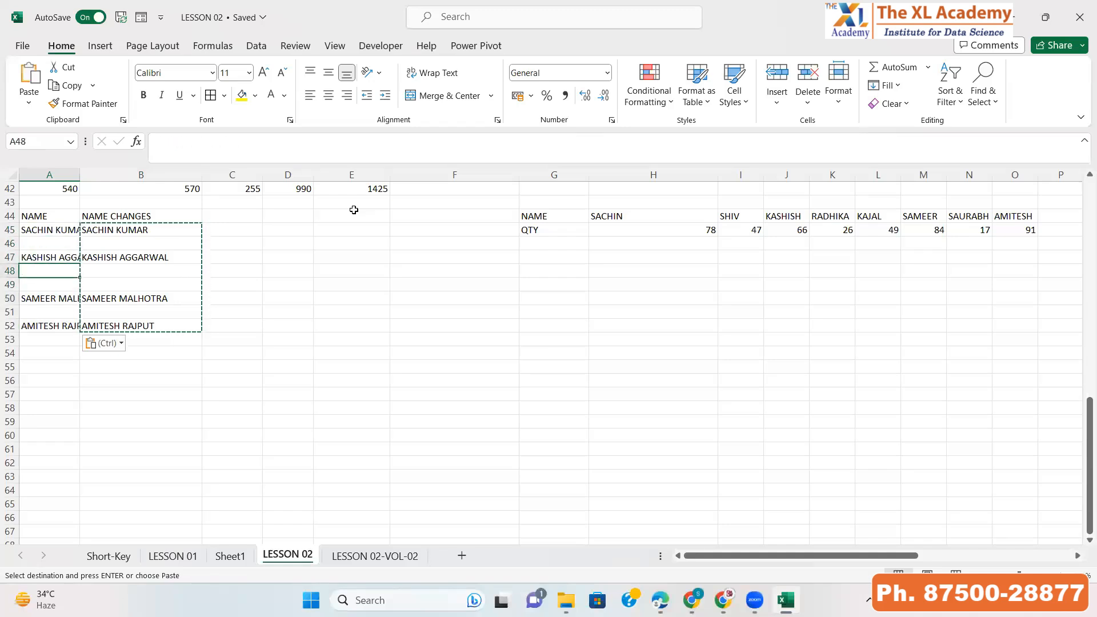
key("ctrl+z")
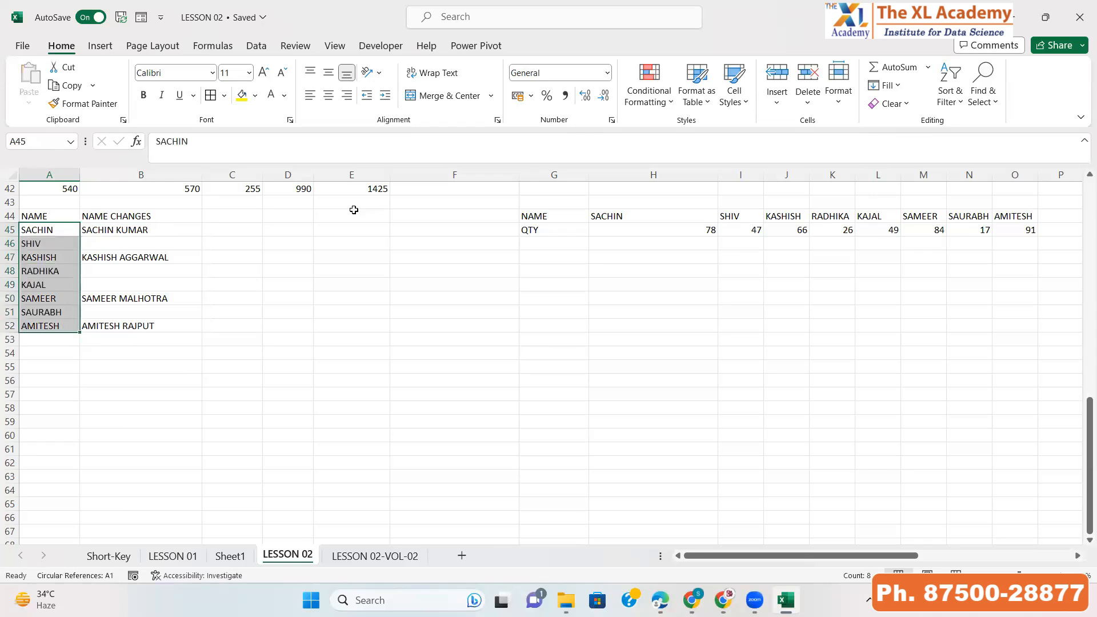
Copy B45:B52 and Paste Special it onto A45:A52 with the default options
key("Right")
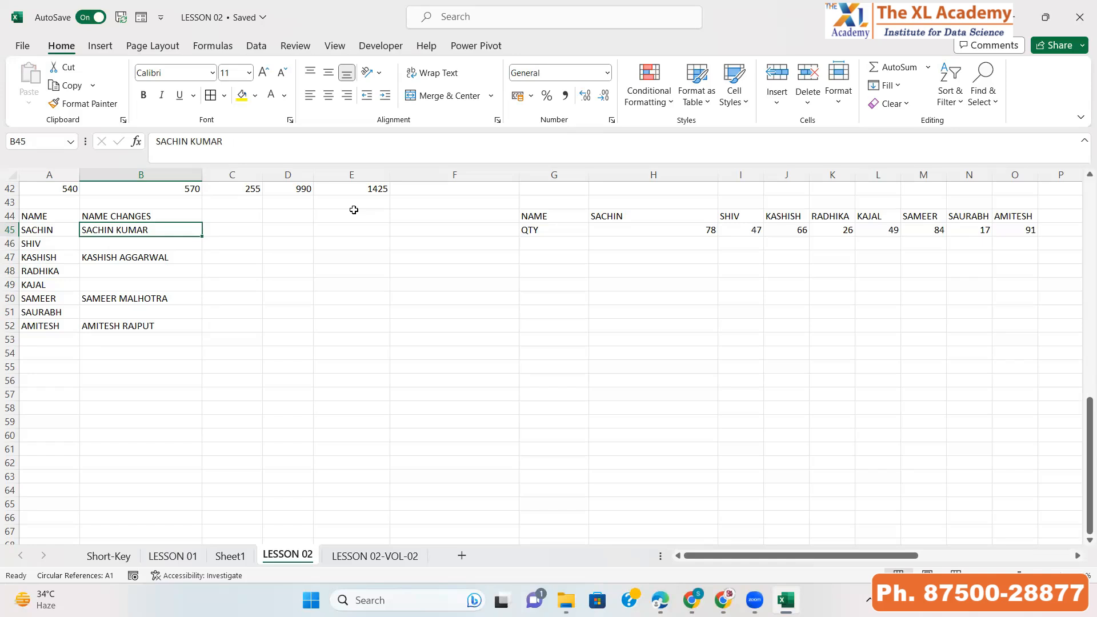
key("Left")
key("Right")
key("shift+Down")
key("shift+Down")
key("shift+Down")
key("shift+Down")
key("shift+Down")
key("shift+Down")
key("shift+Down")
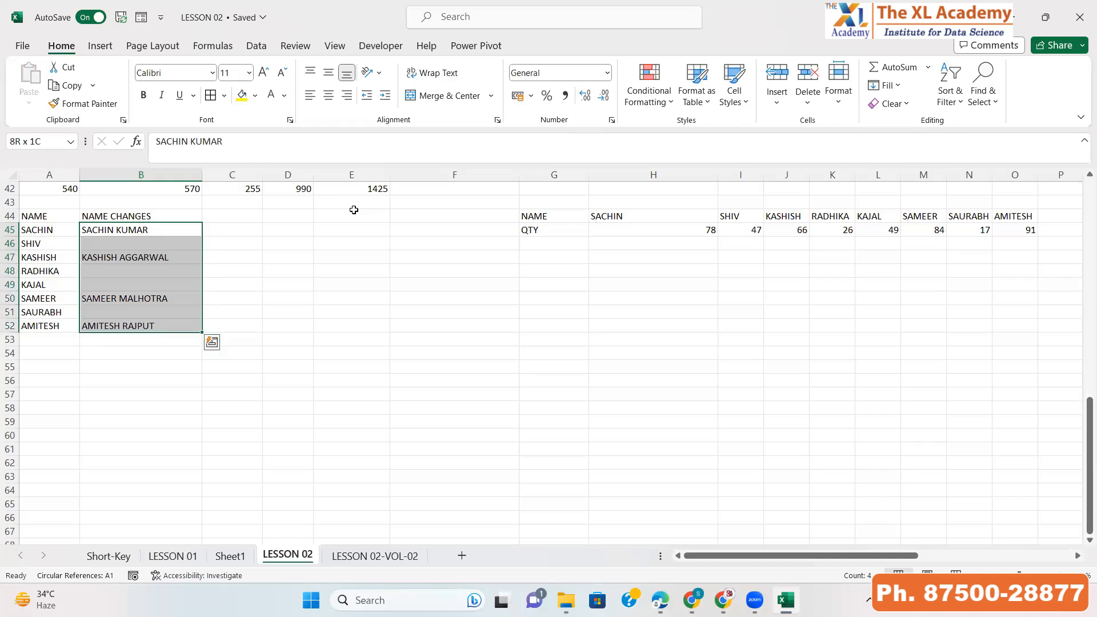
key("ctrl+c")
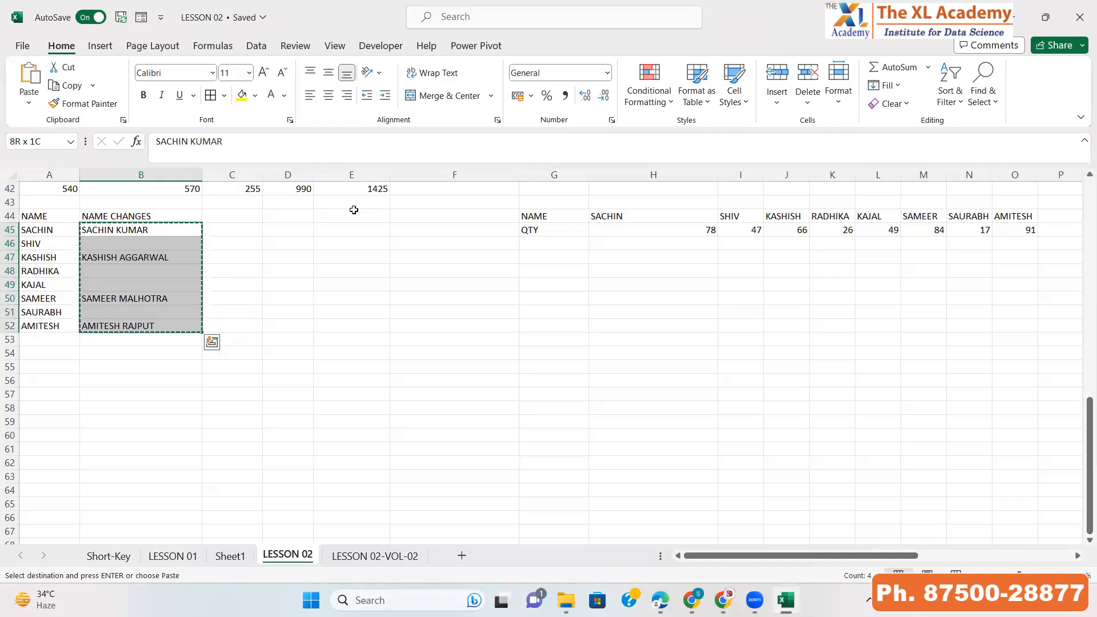
key("Left")
key("shift+Down")
key("shift+Down")
key("shift+Down")
key("shift+Down")
key("shift+Down")
key("shift+Down")
key("shift+Down")
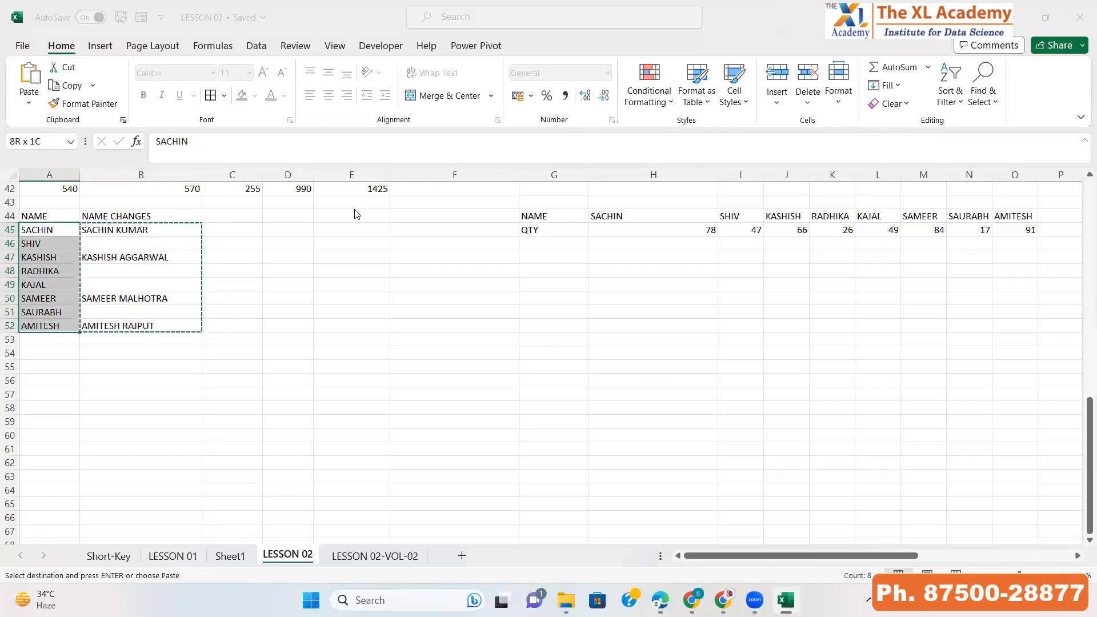
key("ctrl+alt+v")
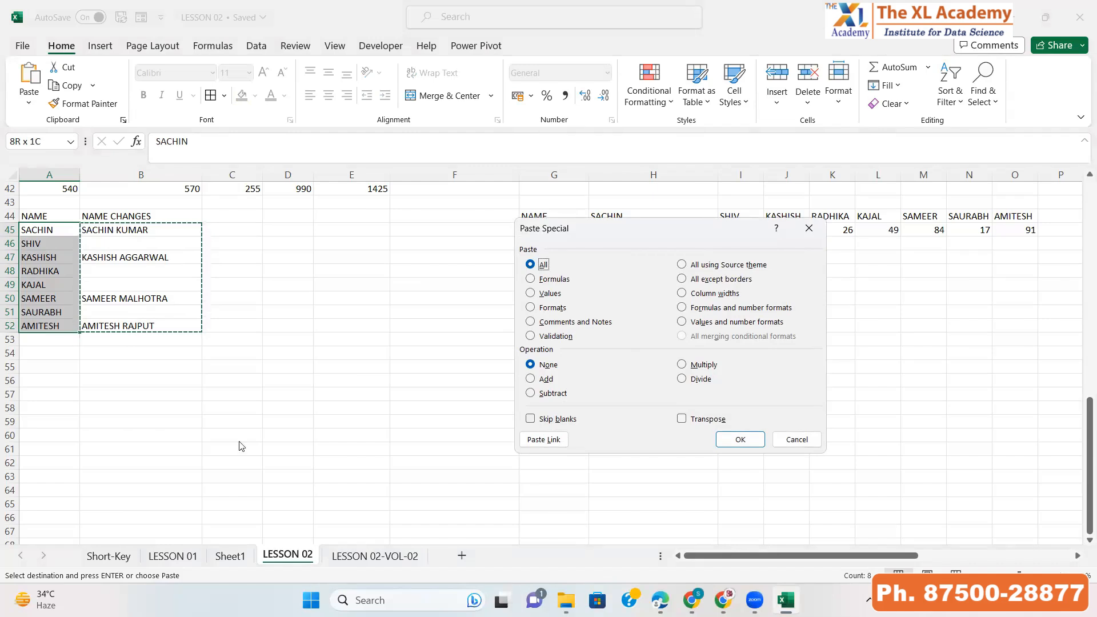
left_click(738, 441)
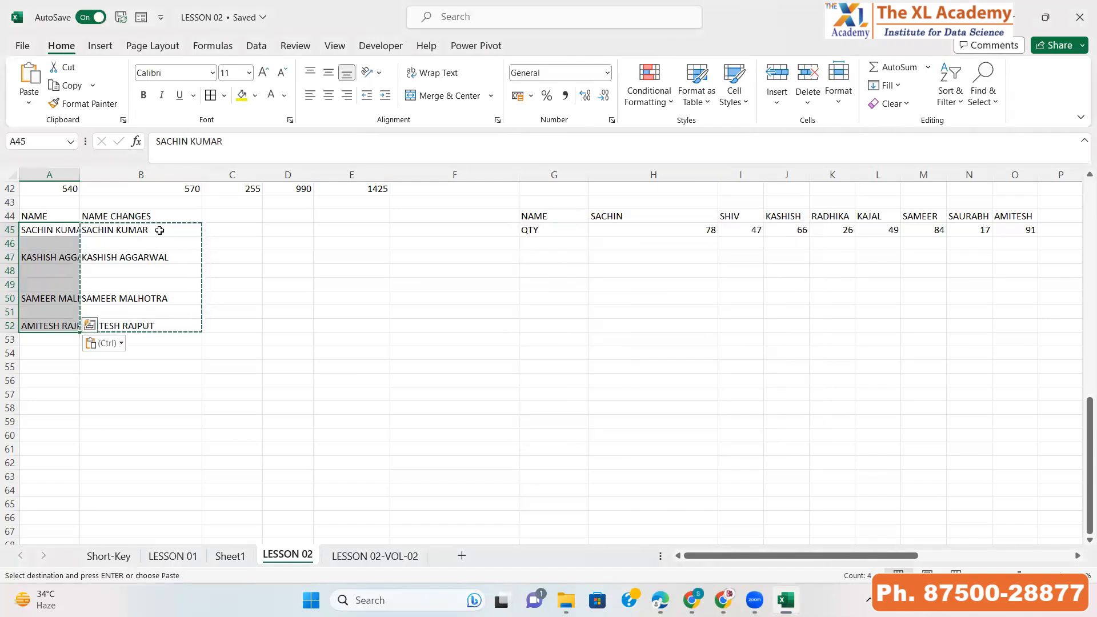
Widen column A, then undo the widening and the Paste Special
left_click(30, 244)
left_click_drag(80, 175, 168, 172)
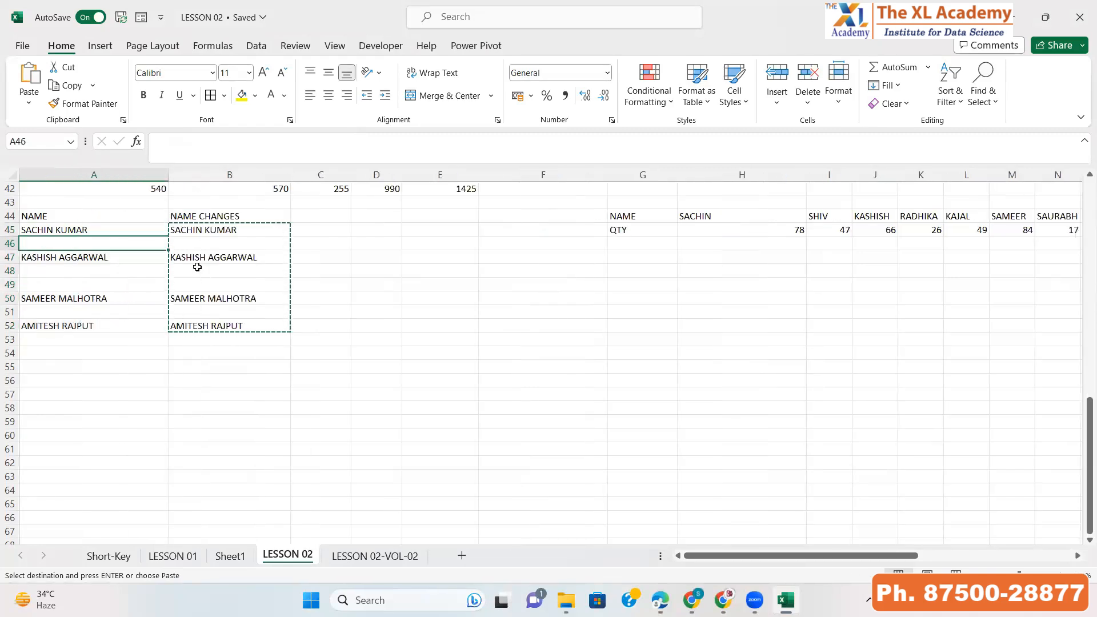
key("ctrl+z")
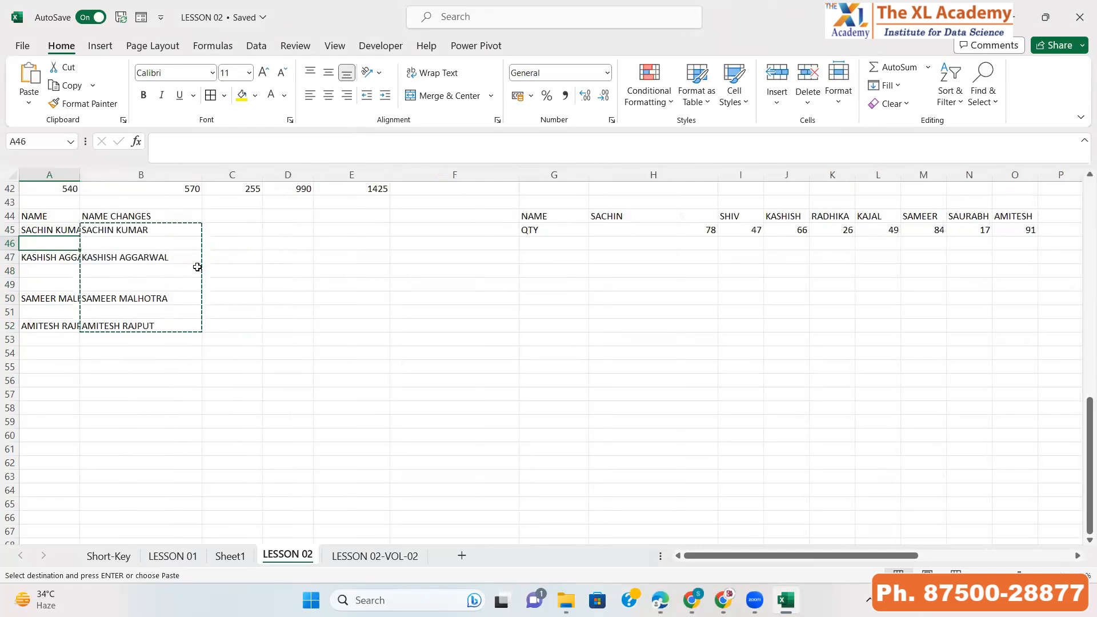
key("Escape")
key("Right")
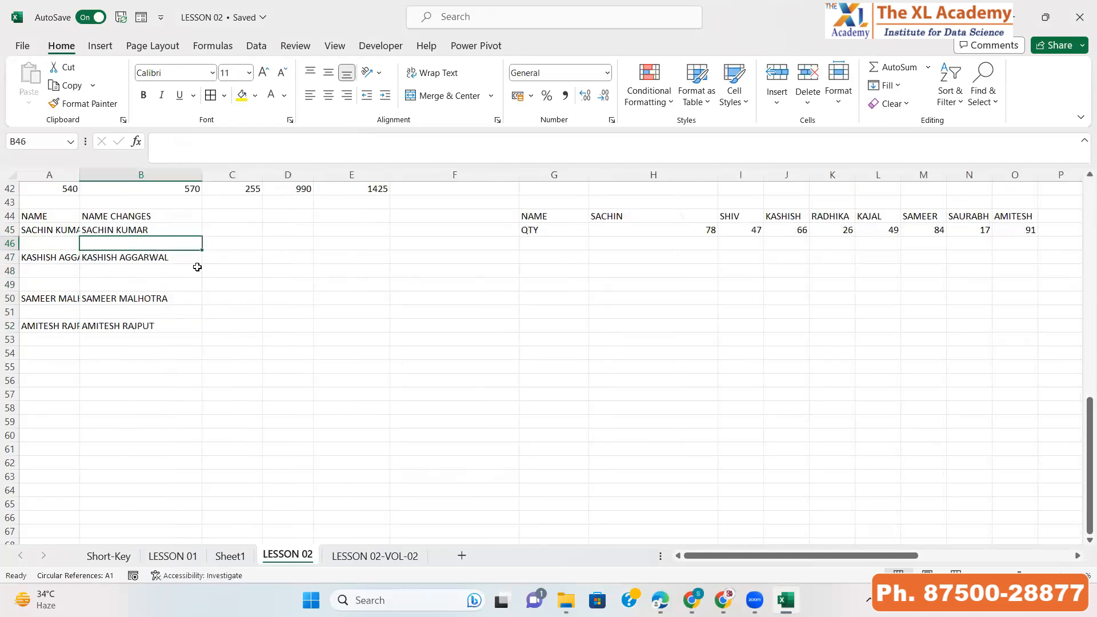
key("Up")
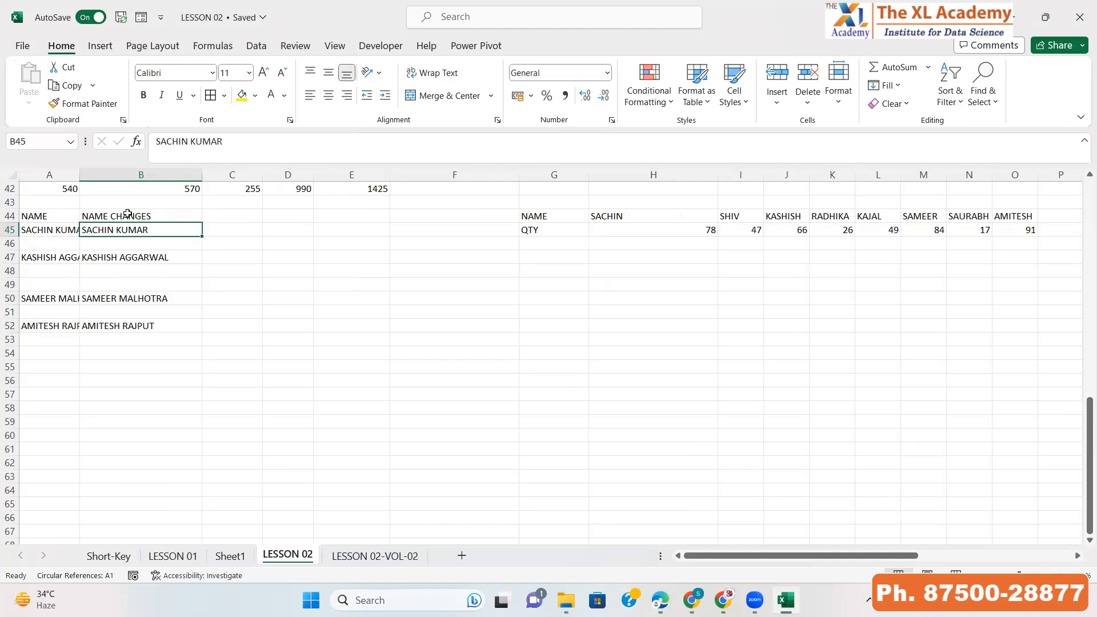
key("ctrl+z")
Widen column A to fit the full names
left_click(86, 218)
left_click_drag(87, 179, 148, 178)
left_click(110, 230)
Copy B45:B52 and Paste Special it onto A45:A52 with Skip blanks enabled
key("Right")
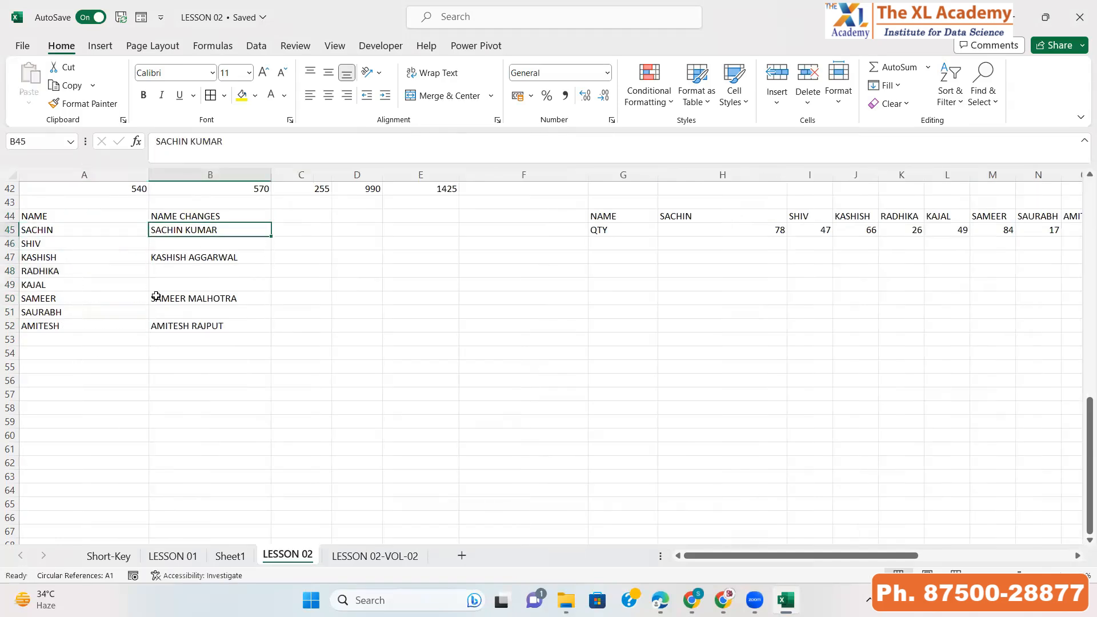
key("shift+Down")
key("shift+Down")
key("shift+Down")
key("shift+Down")
key("shift+Down")
key("shift+Down")
key("shift+Down")
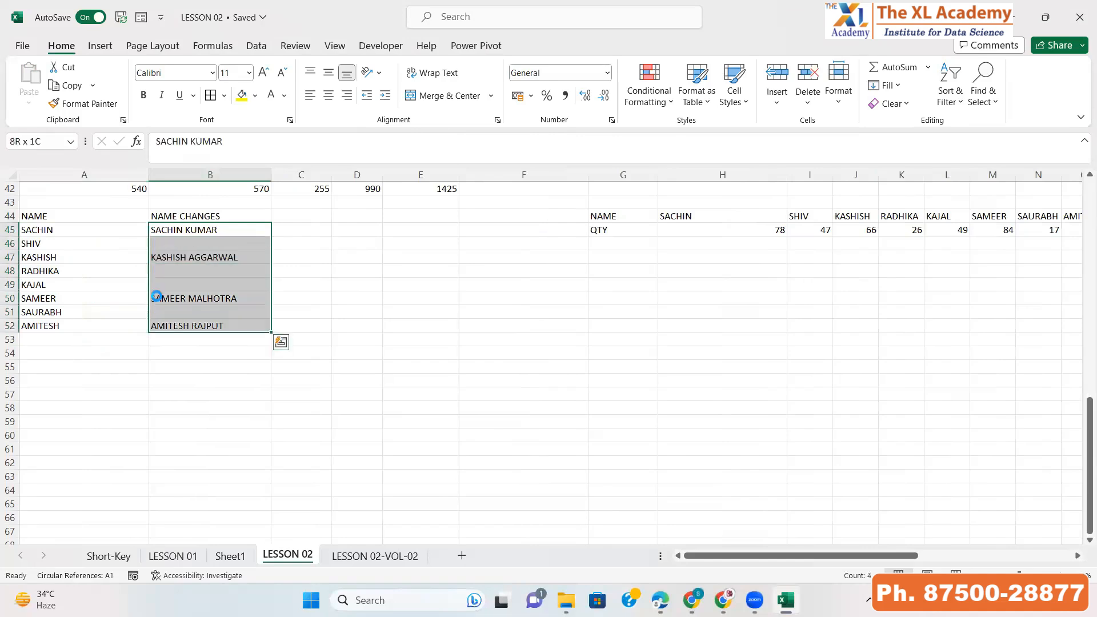
key("ctrl+c")
key("Left")
key("shift+Down")
key("shift+Down")
key("shift+Down")
key("shift+Down")
key("shift+Down")
key("shift+Down")
key("shift+Down")
key("alt+e")
key("s")
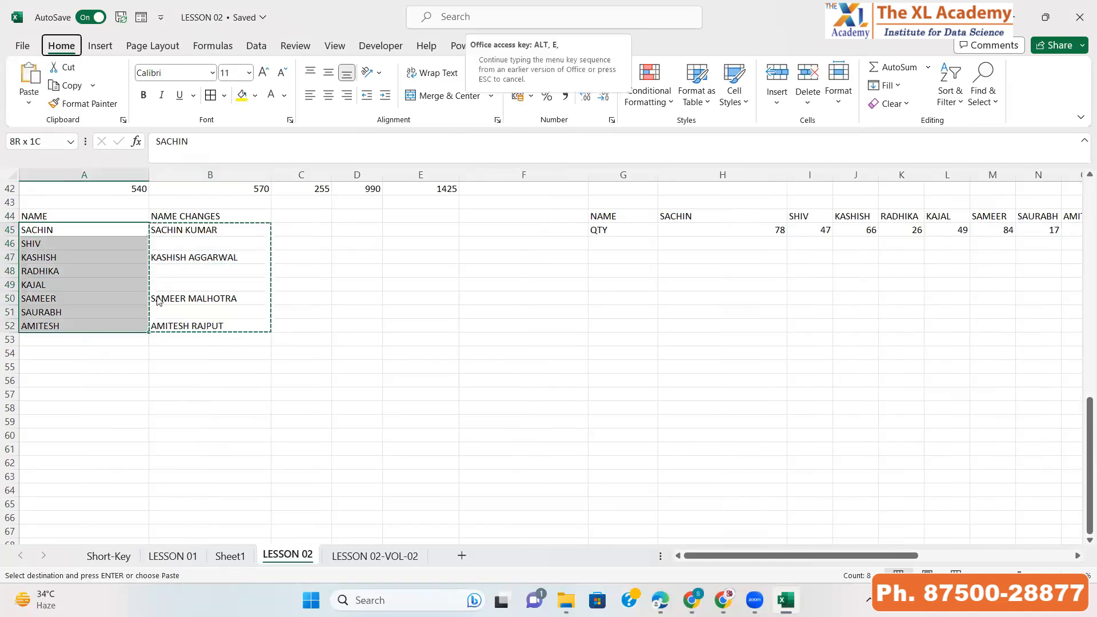
left_click(531, 420)
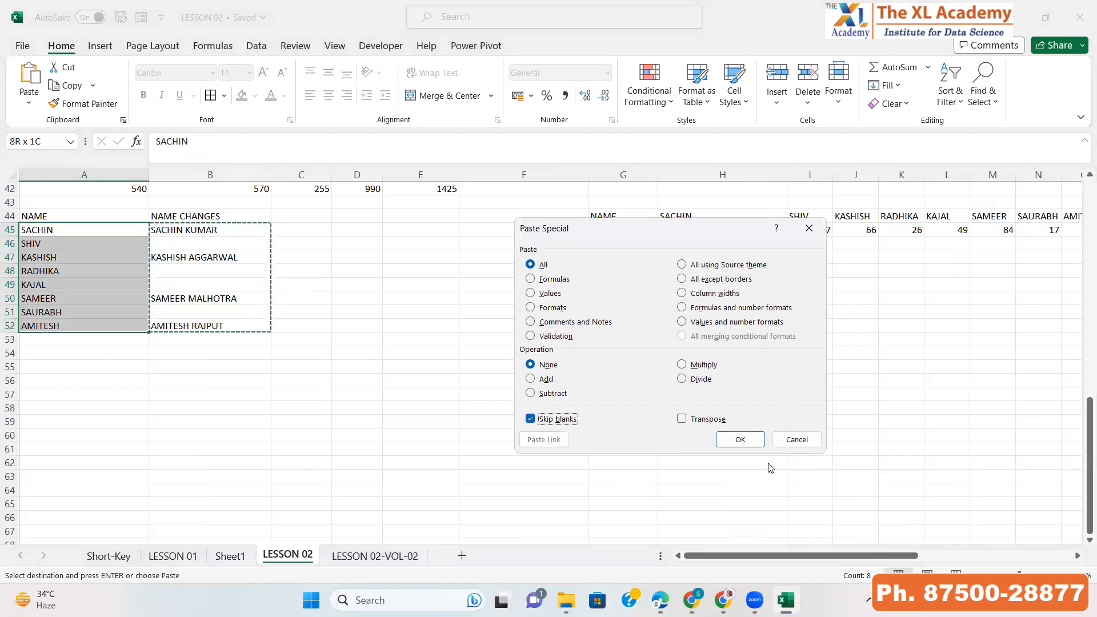
left_click(736, 437)
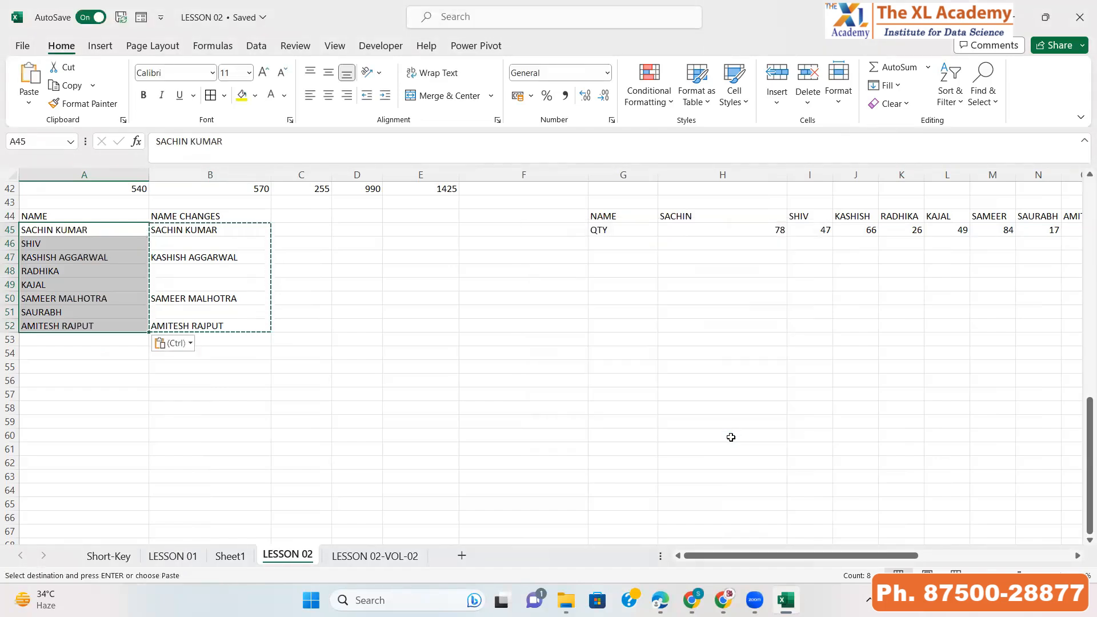
key("Escape")
Inspect the merged names in column A against the NAME CHANGES column
left_click_drag(182, 229, 205, 367)
left_click_drag(81, 232, 88, 264)
left_click(88, 261)
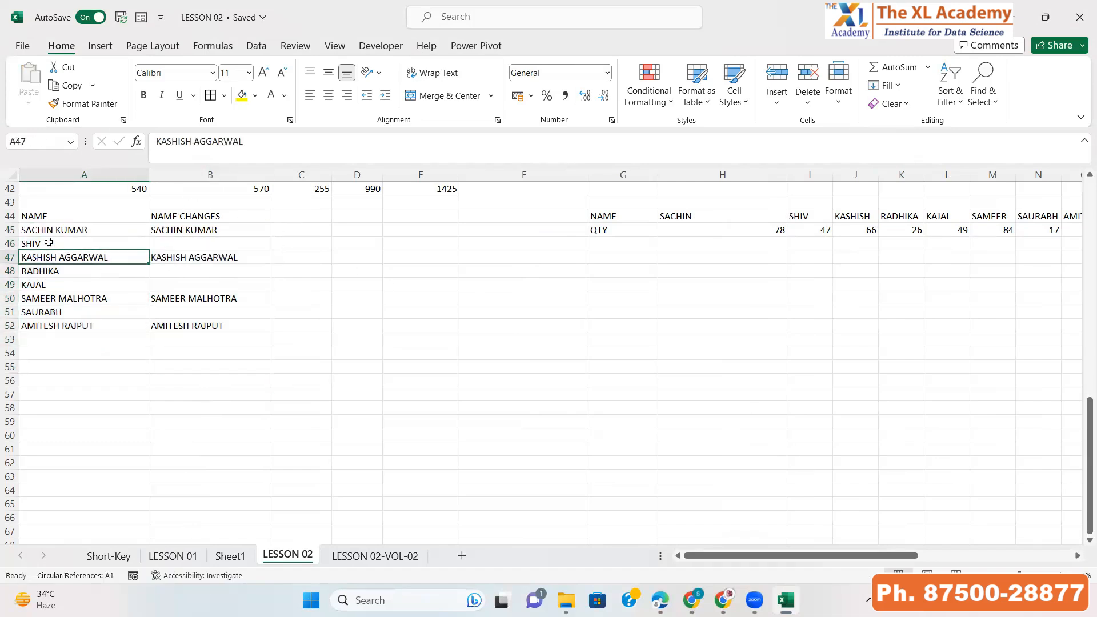
left_click(46, 243)
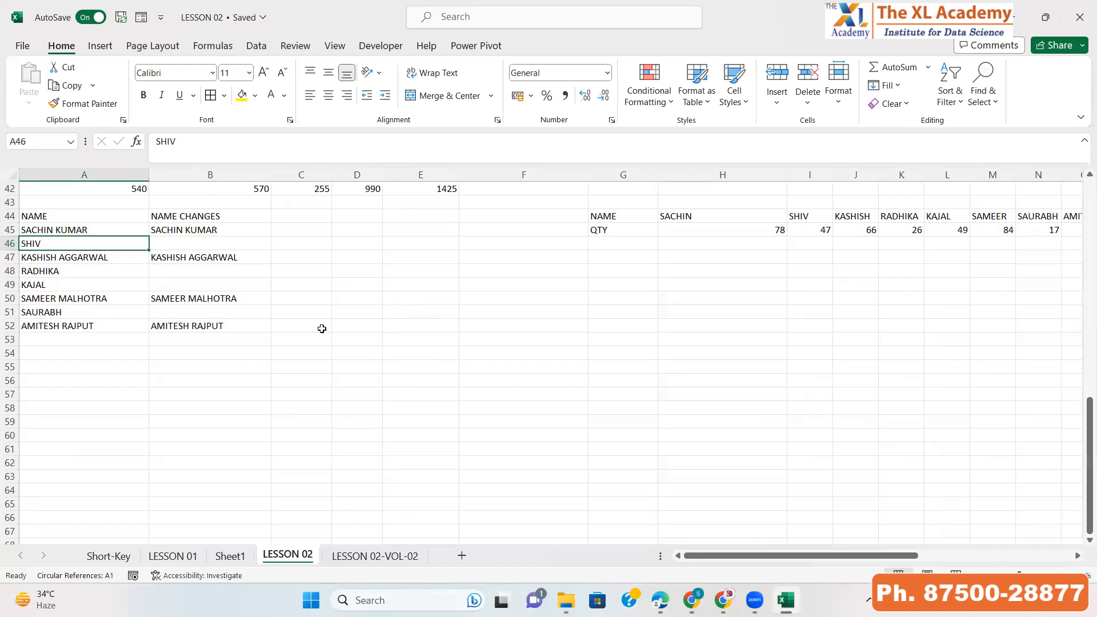
left_click(216, 247)
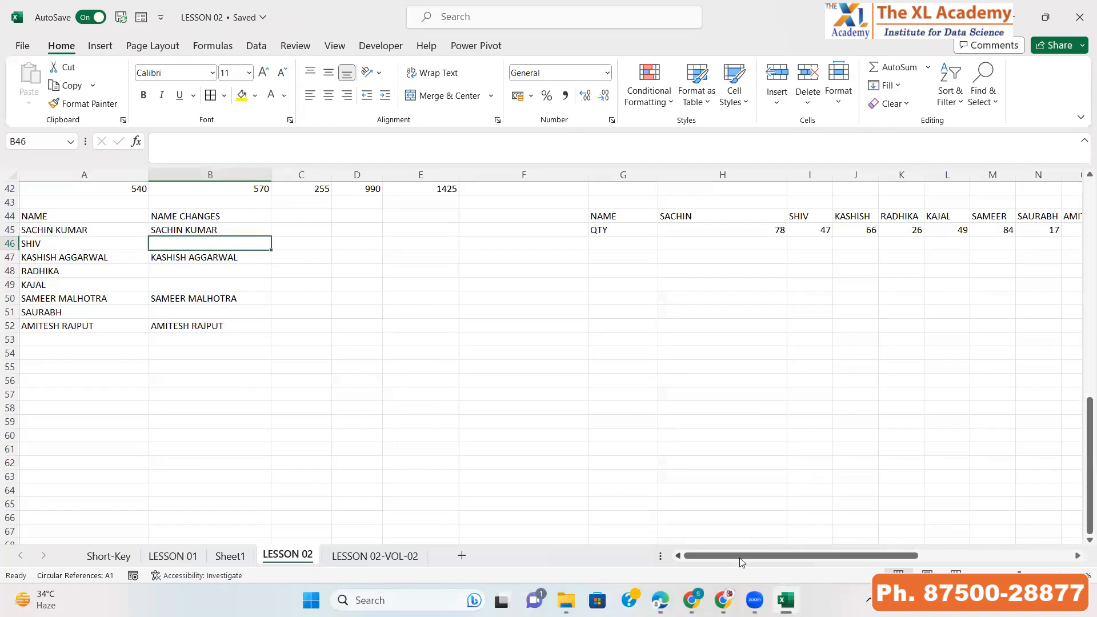